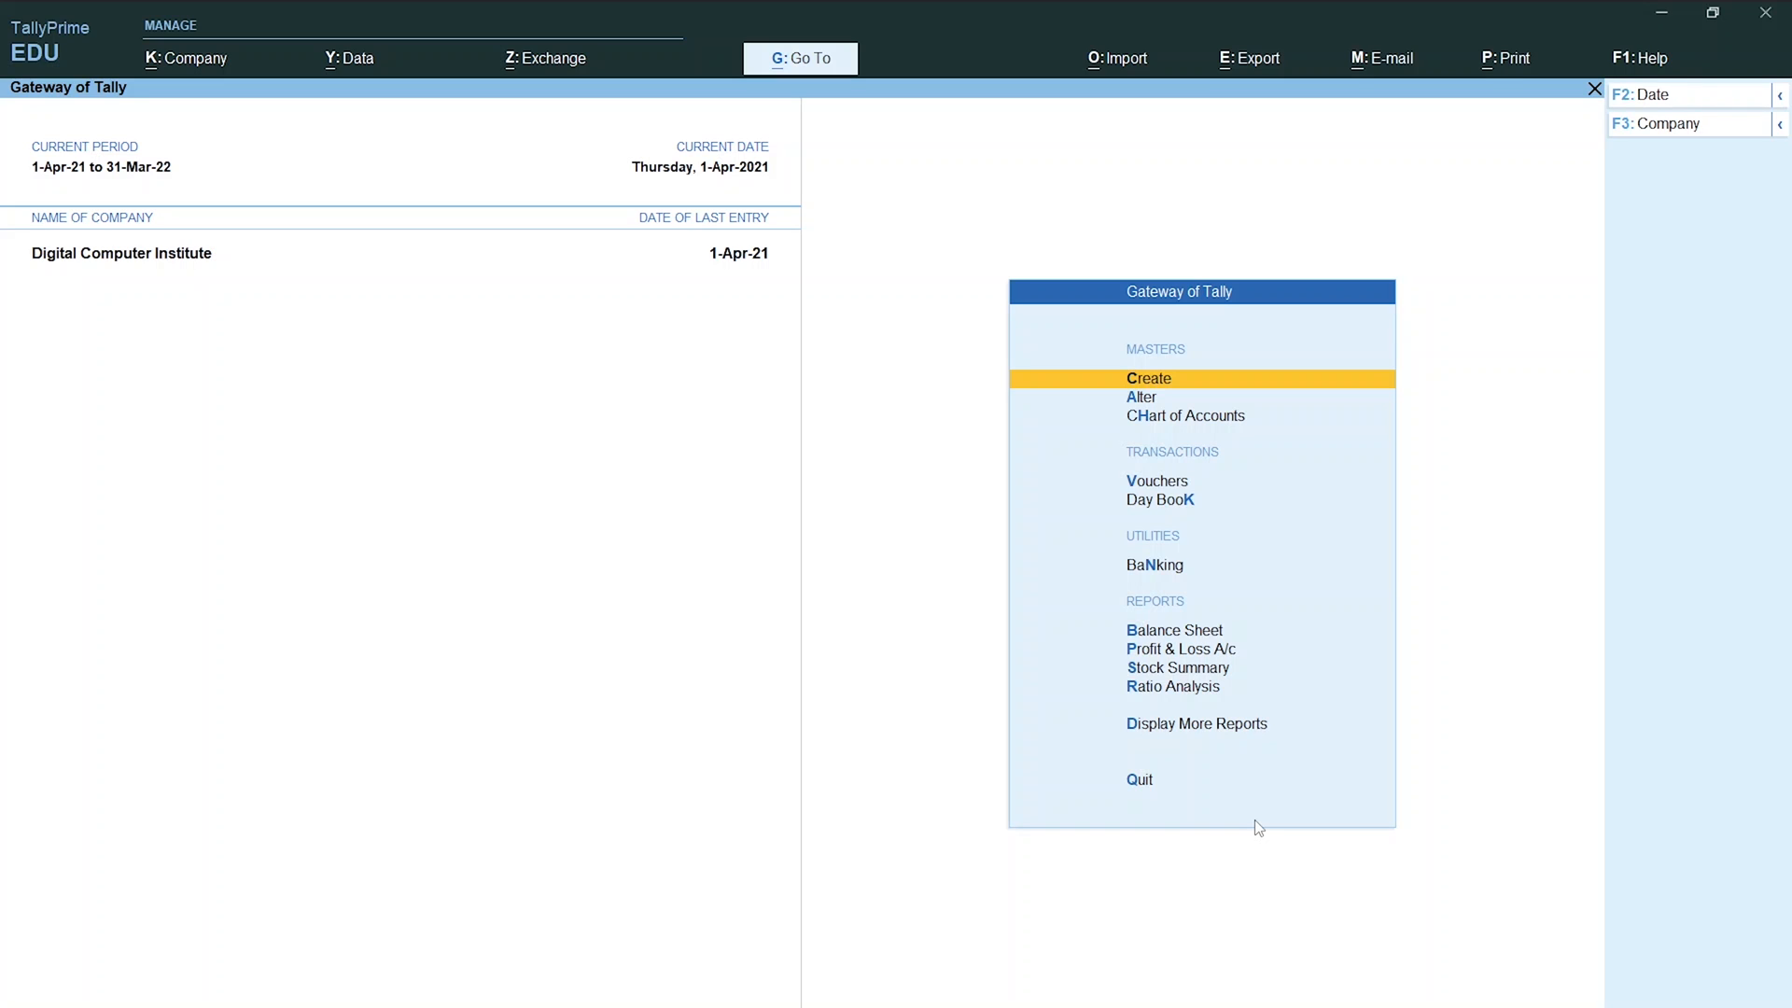
Switch to the Word document of exercises and review the Sale Order Processing and Delivery Note entries.
key(alt+Tab)
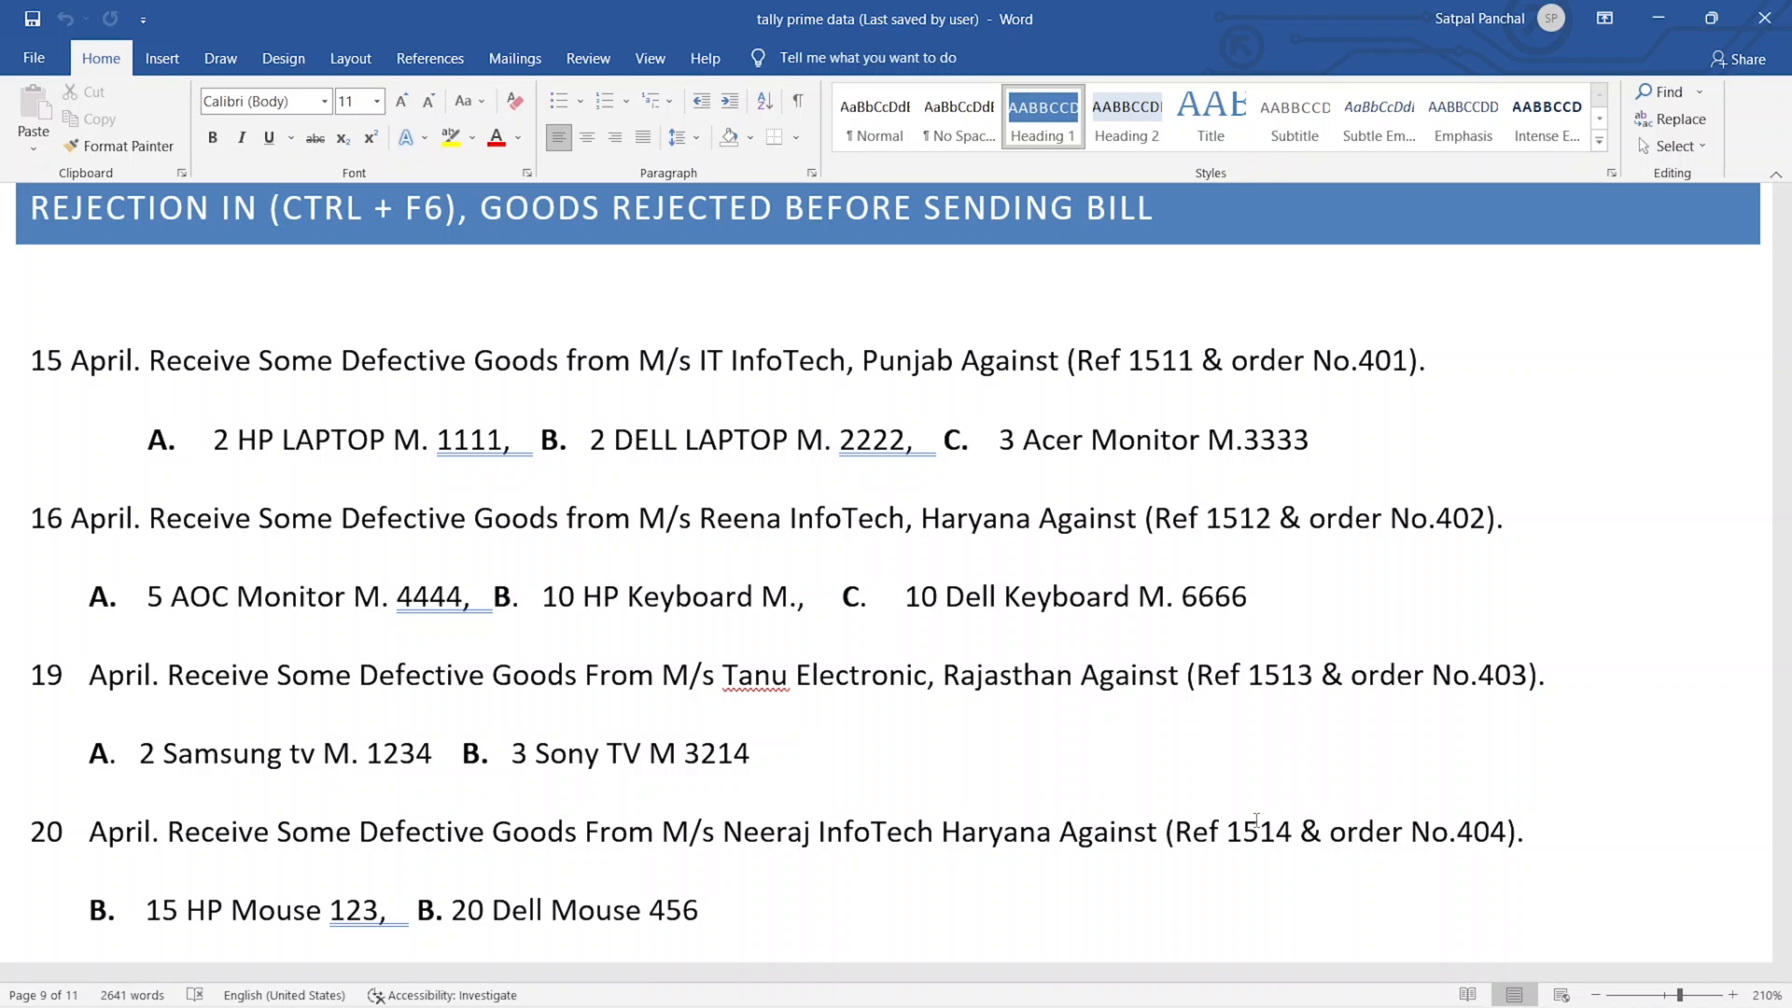
scroll(987, 967, up, 5)
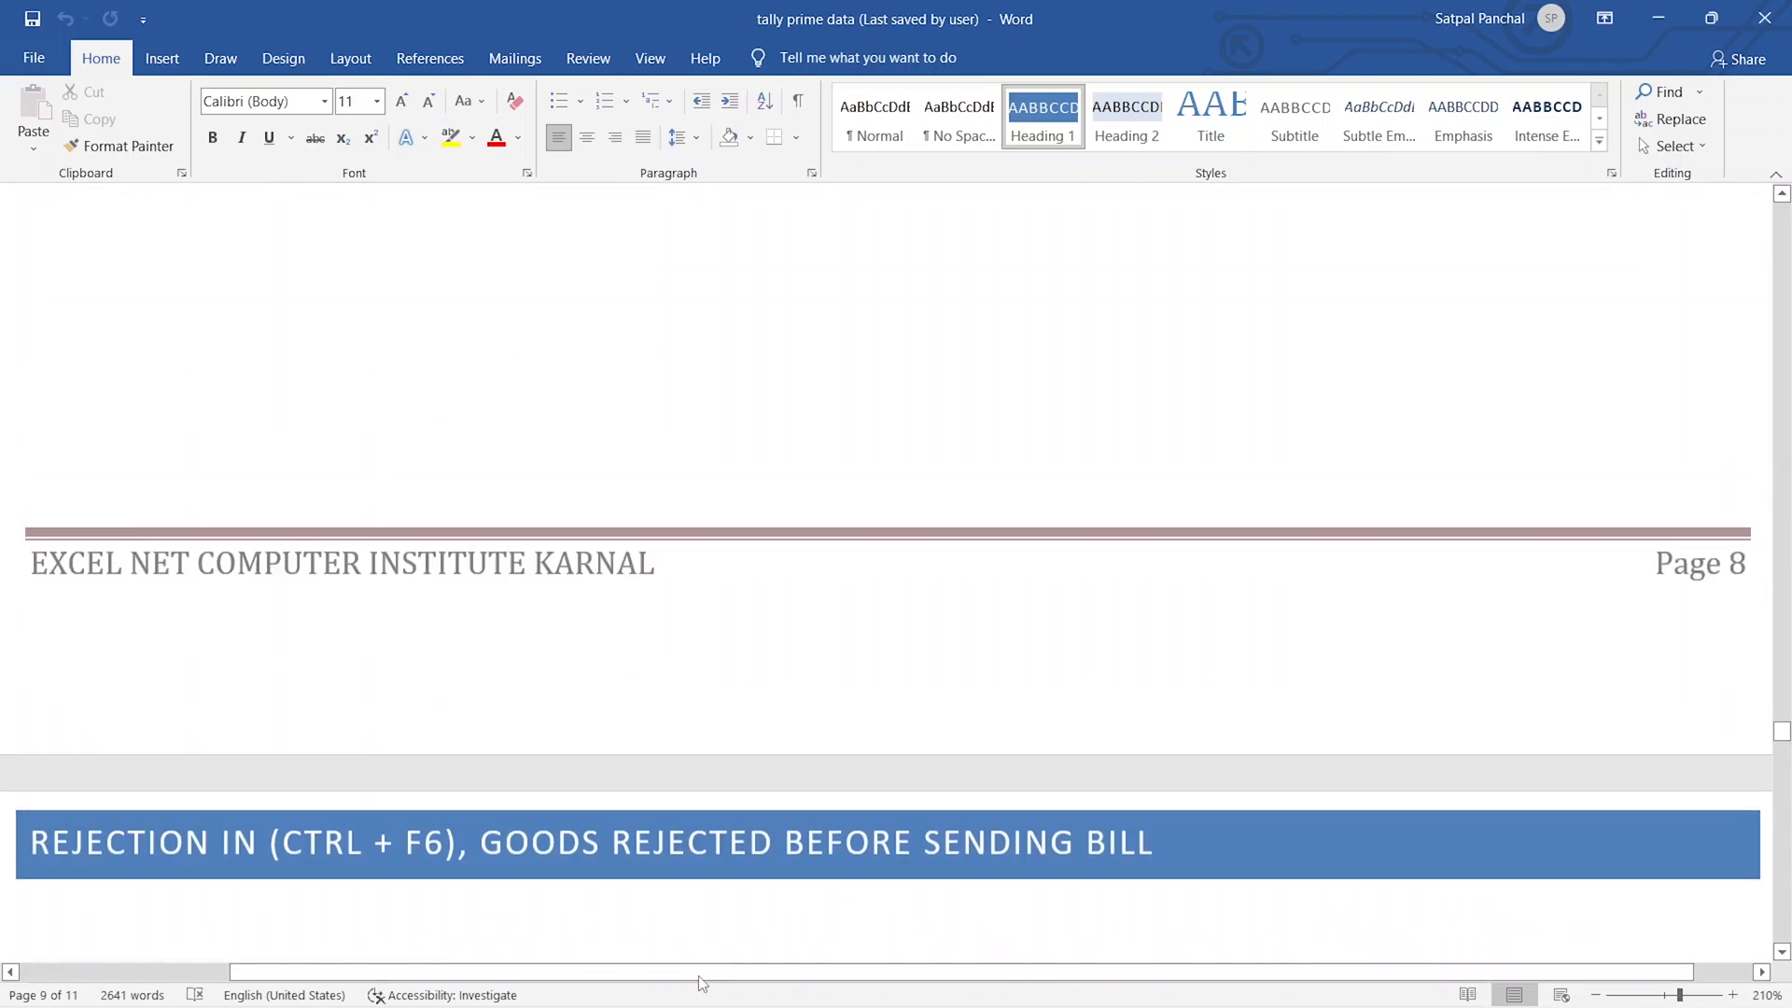
scroll(702, 970, up, 2)
scroll(485, 522, up, 3)
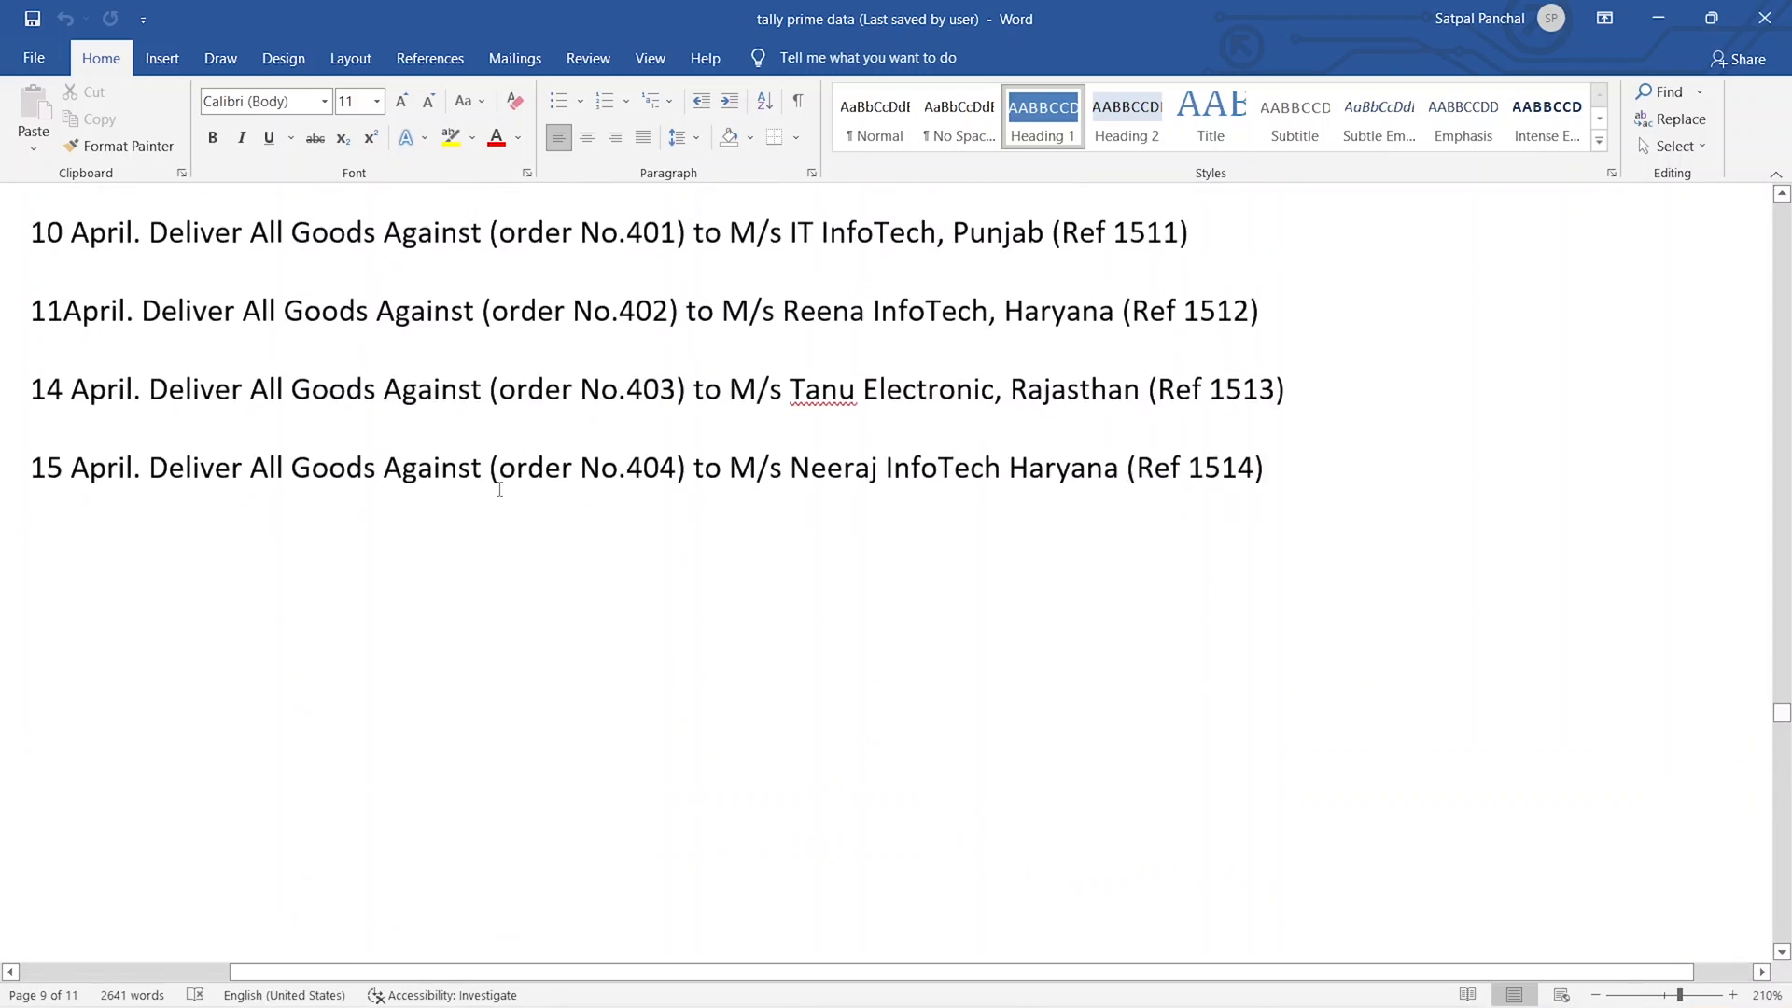
scroll(499, 489, up, 5)
scroll(414, 422, down, 4)
scroll(359, 360, up, 2)
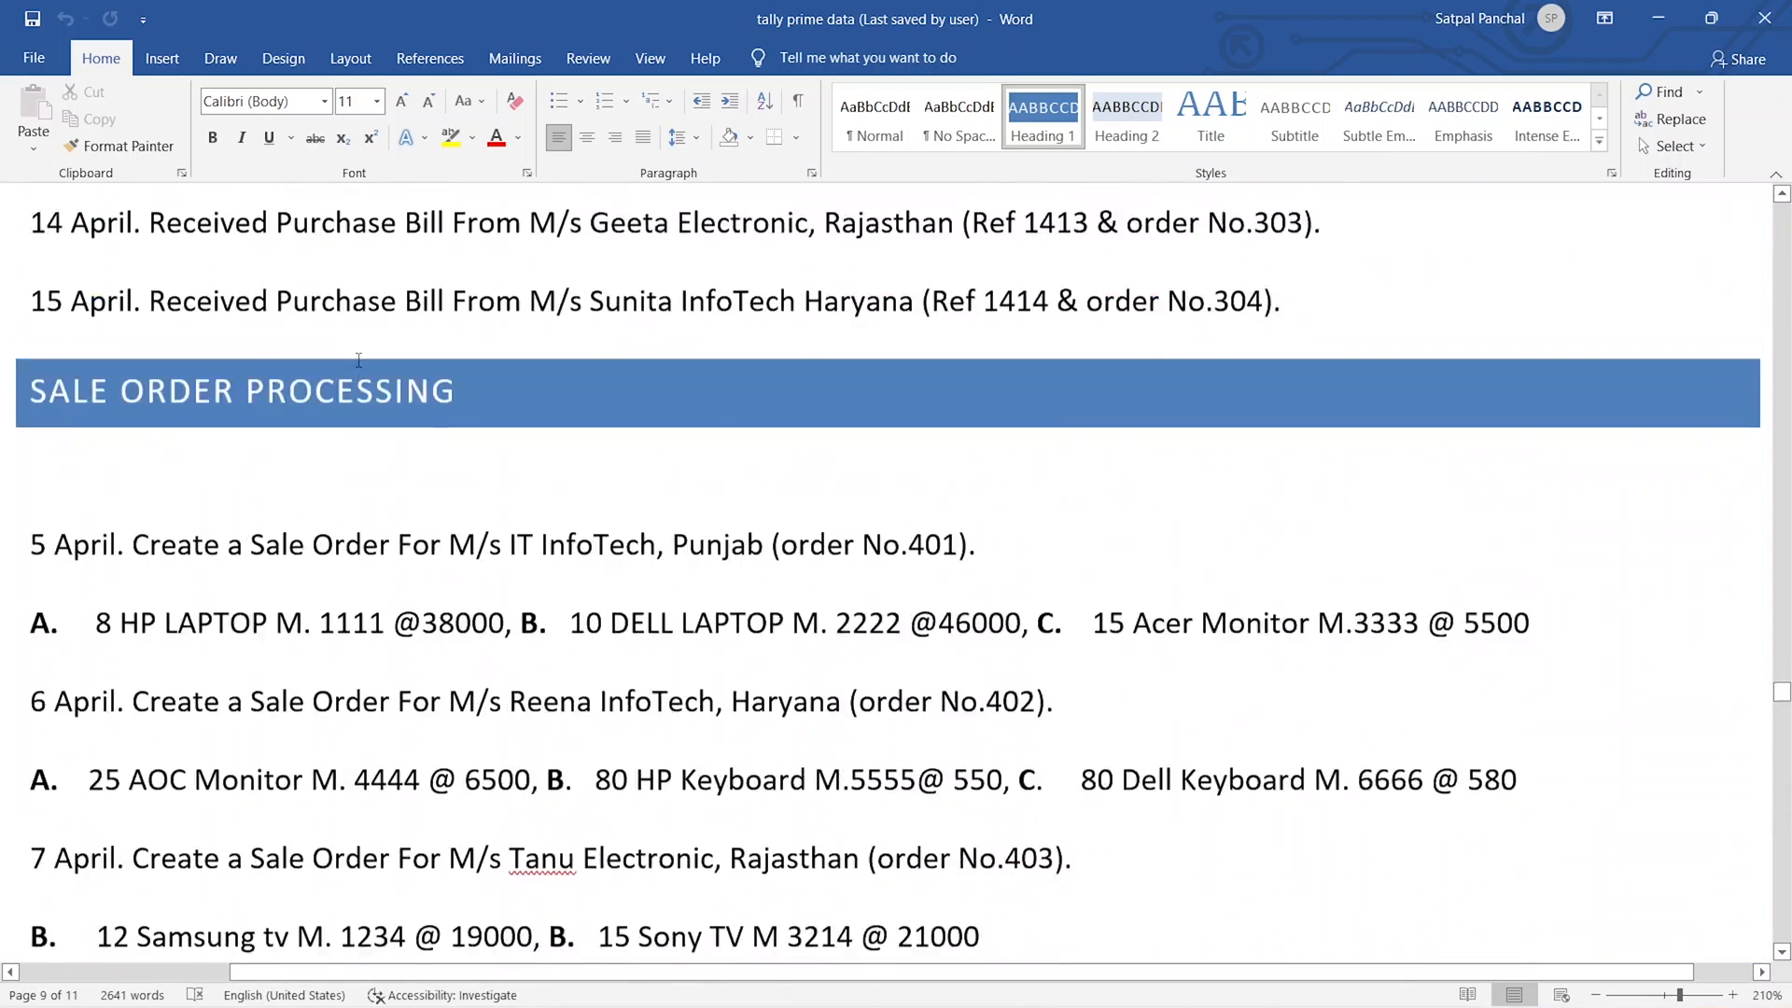
scroll(364, 378, up, 2)
scroll(561, 523, down, 12)
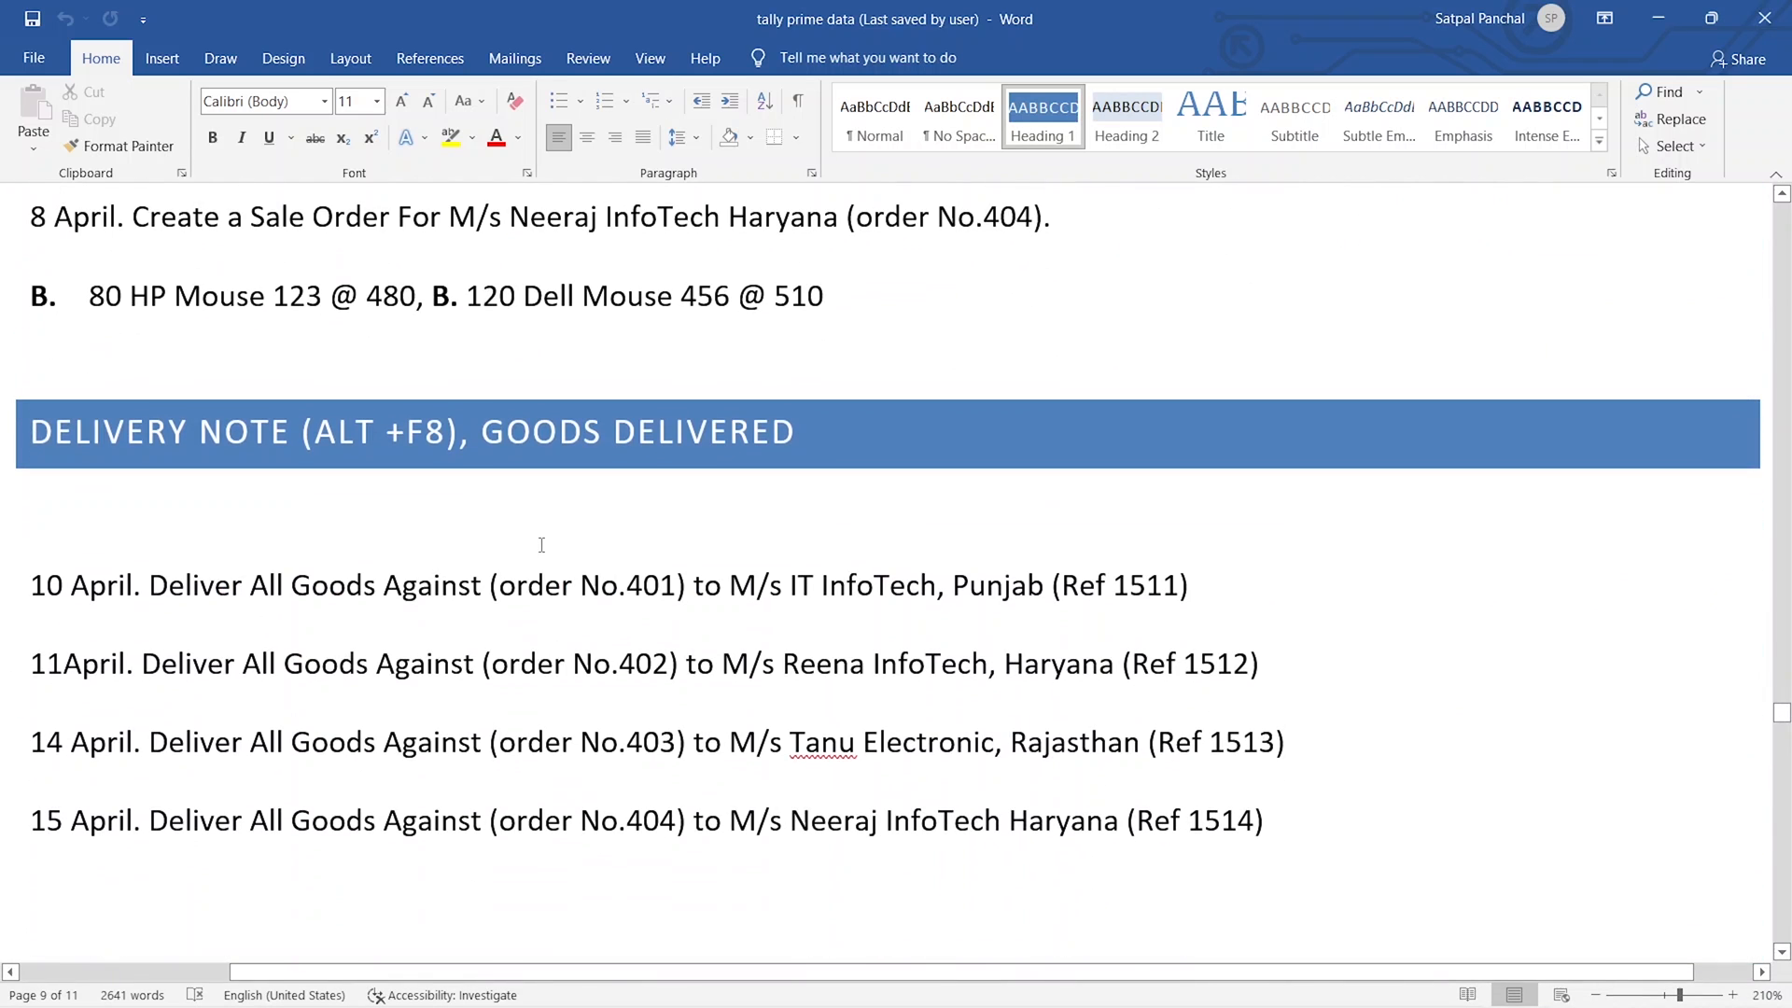
scroll(294, 489, down, 1)
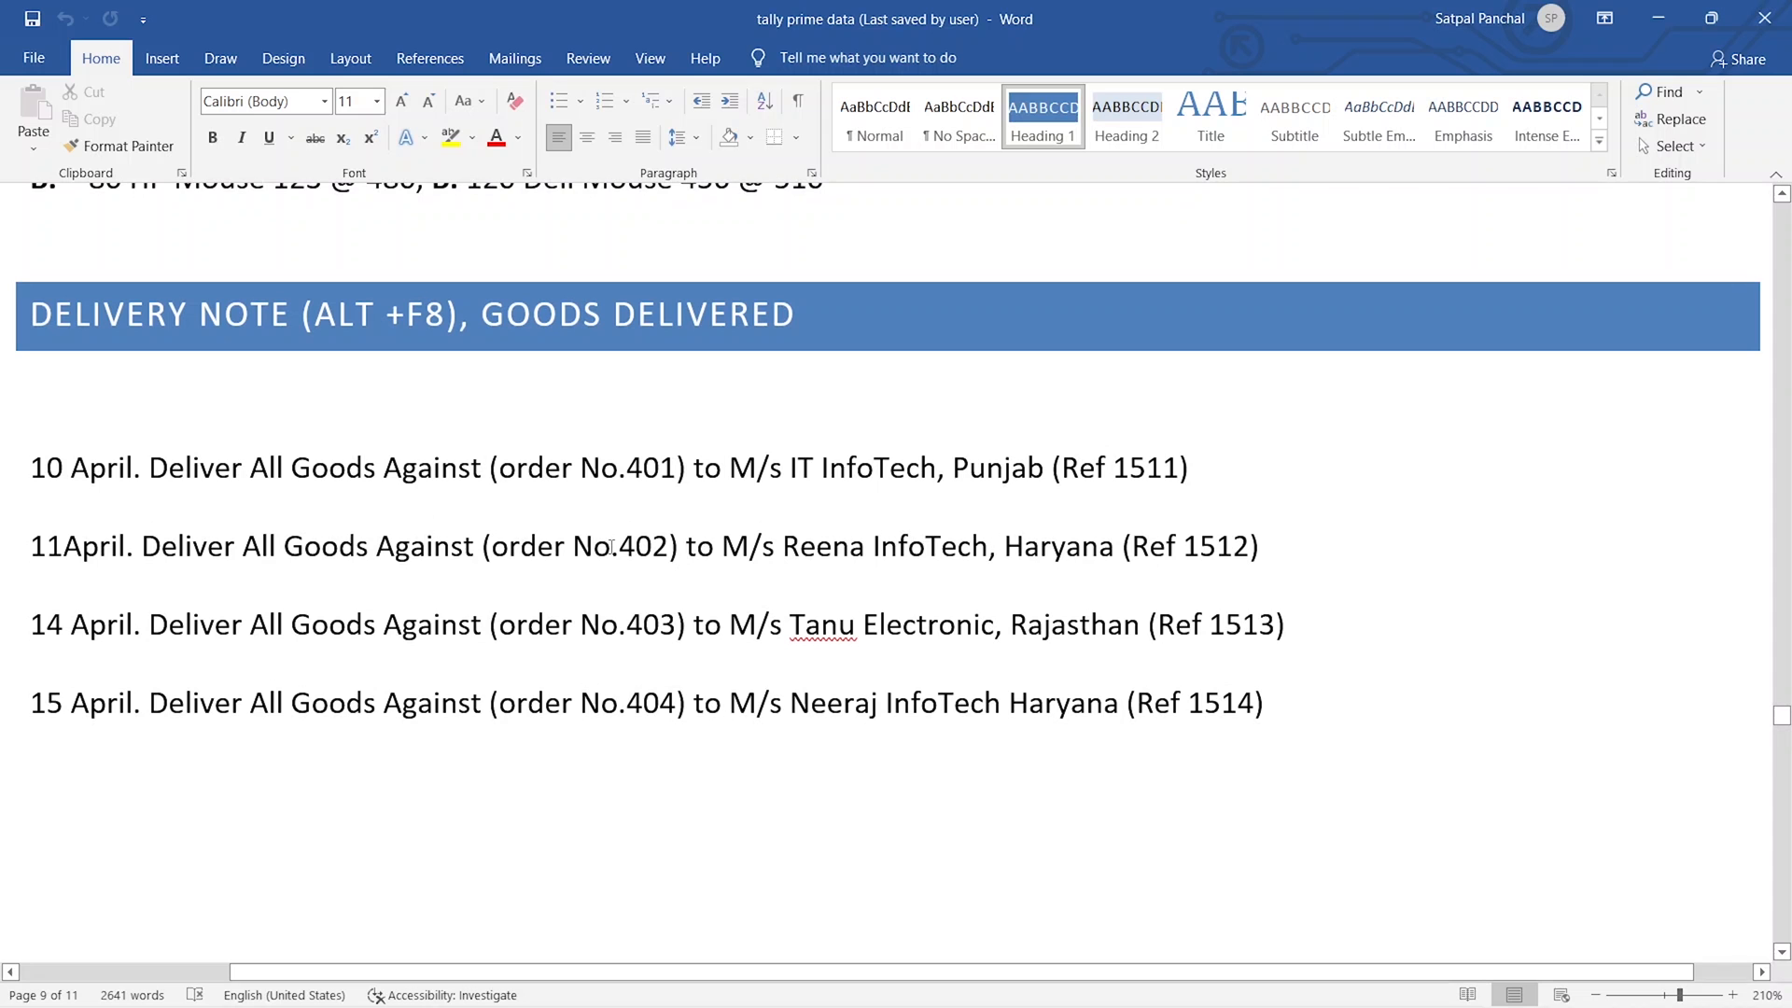
scroll(635, 560, down, 10)
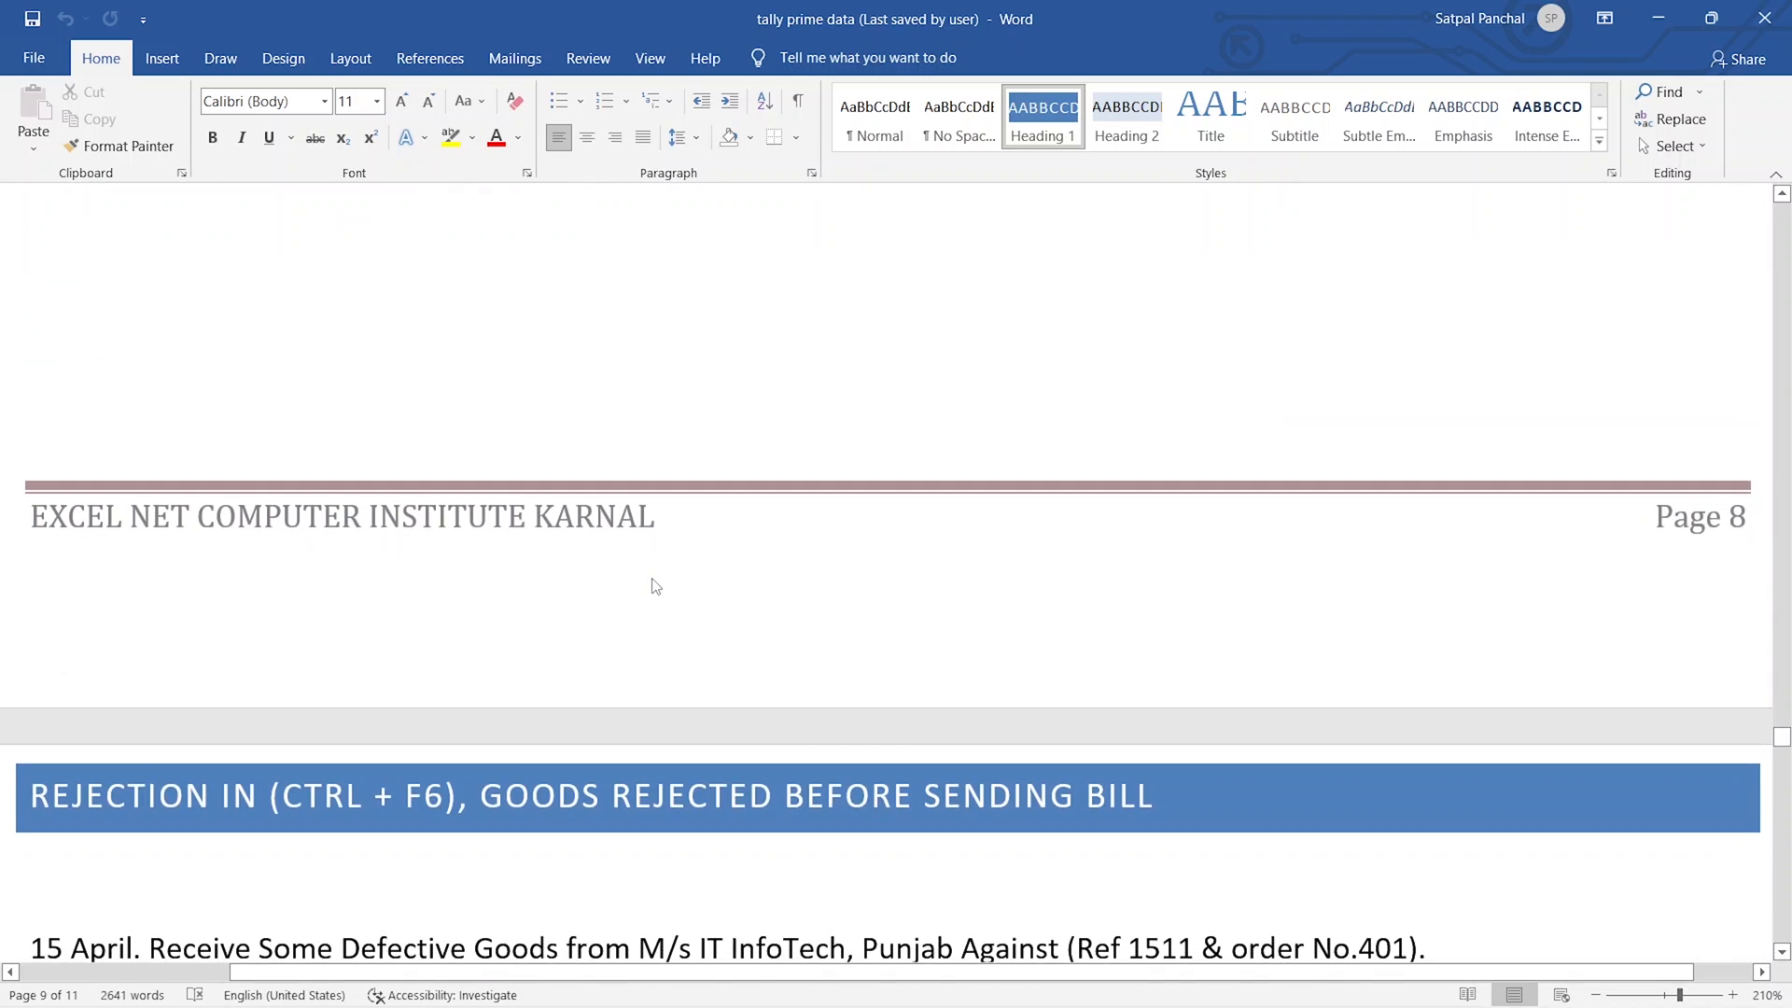
scroll(647, 578, up, 8)
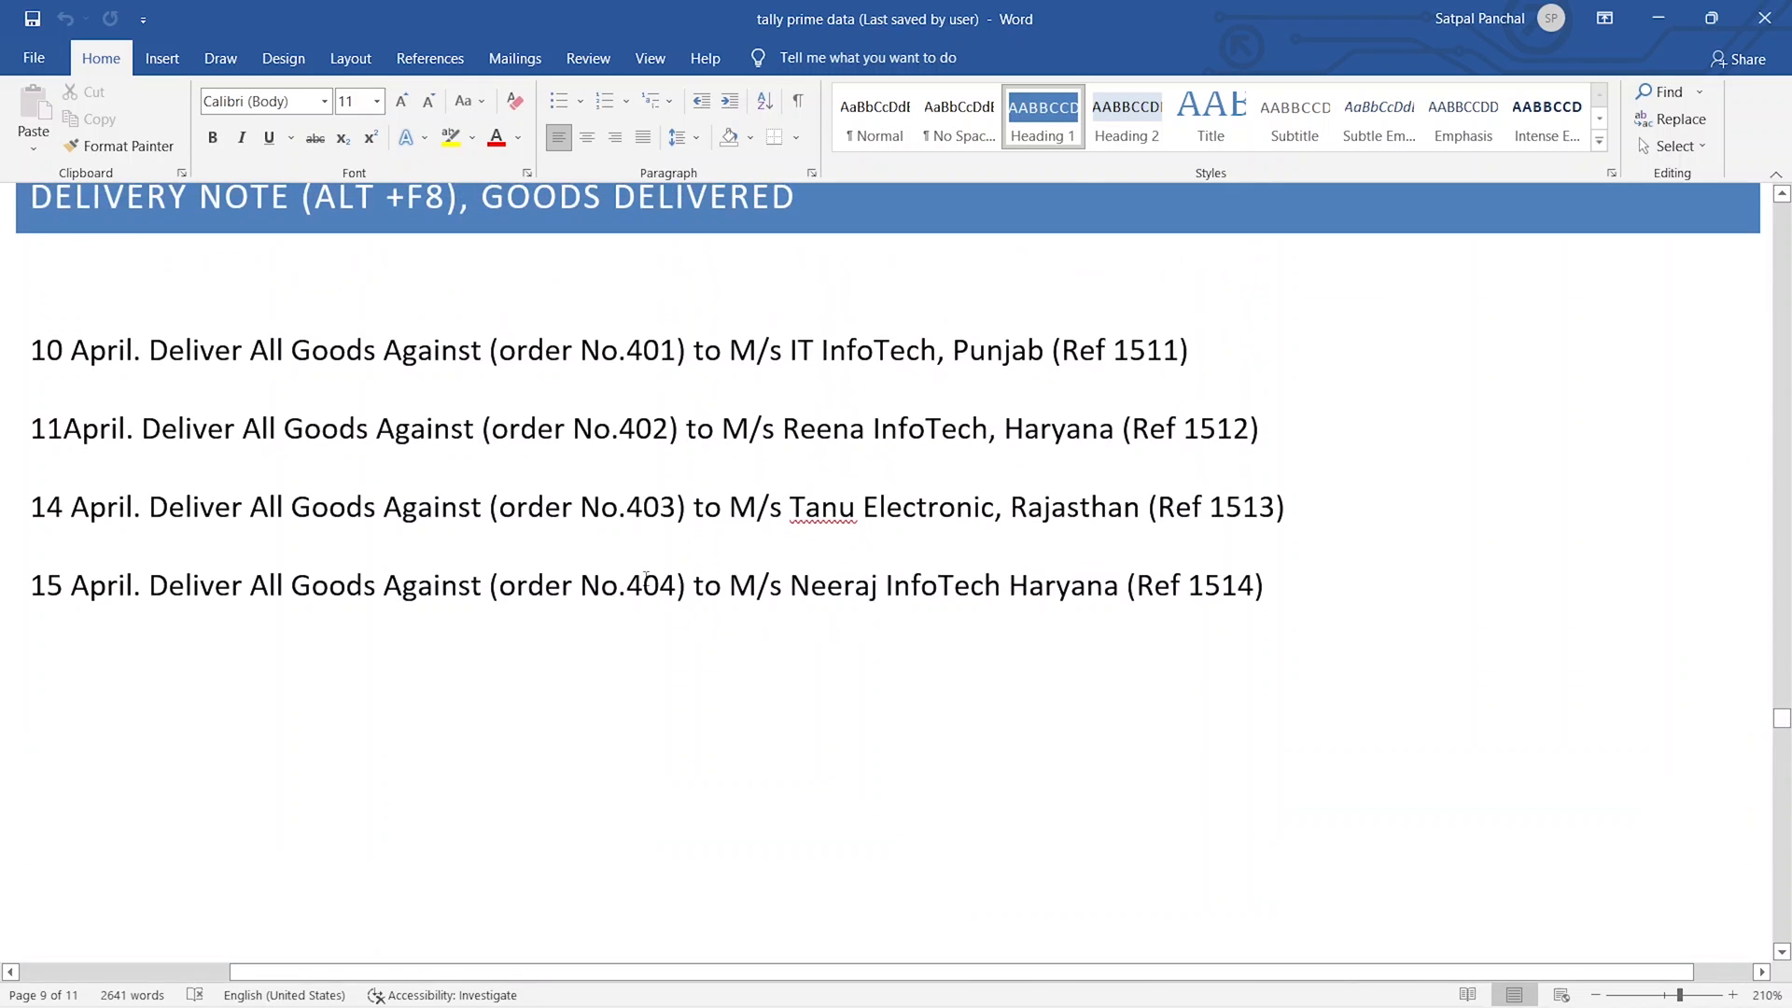
Read the Rejection In exercise entries dated 15 to 20 April, covering defective goods received from four parties.
scroll(647, 579, down, 9)
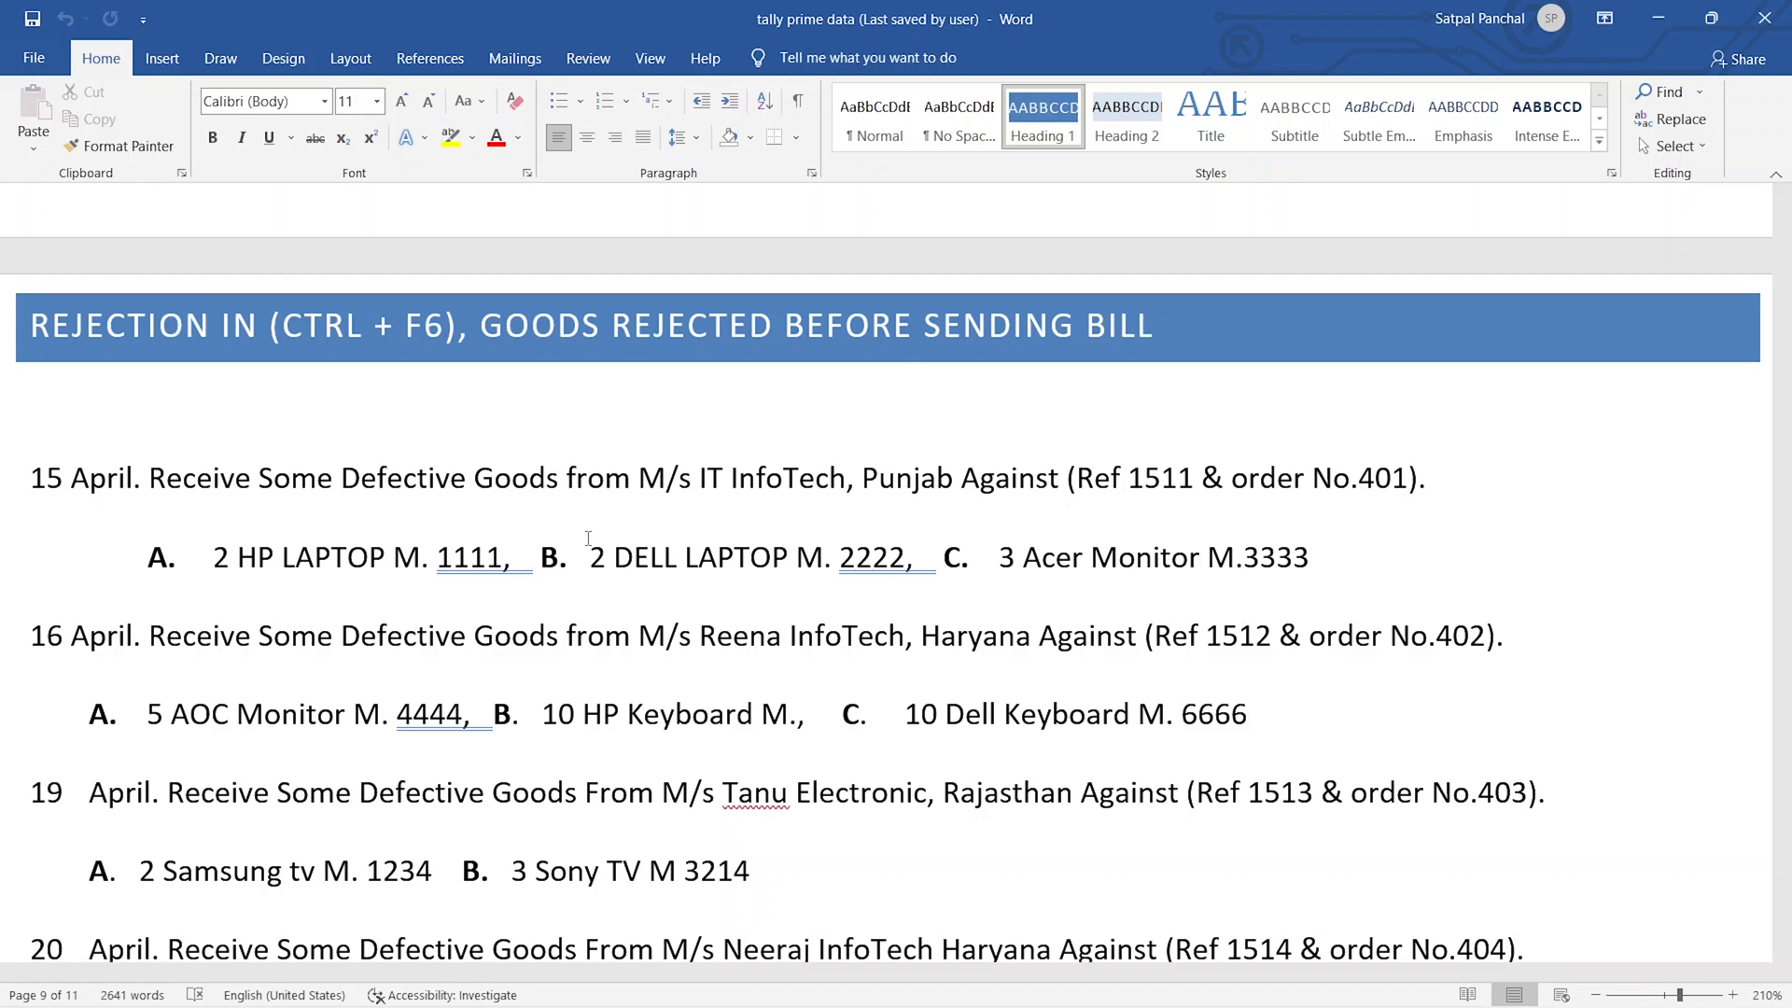
scroll(588, 539, down, 3)
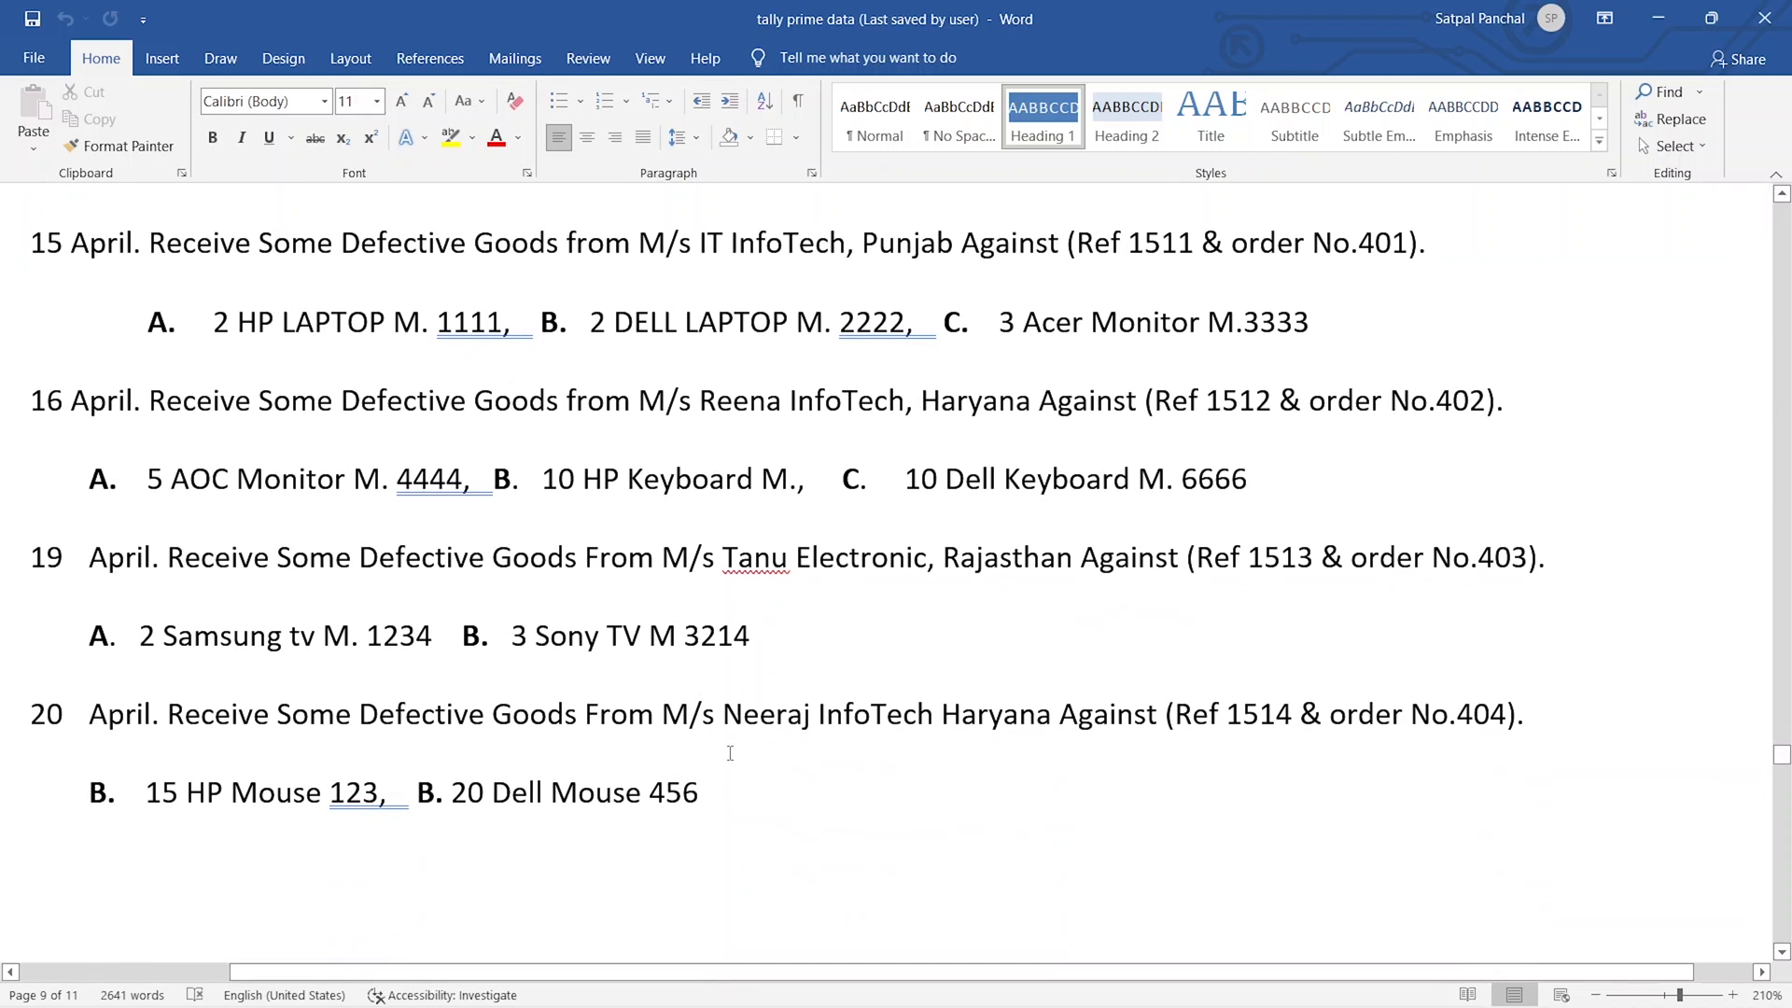
drag(730, 801, 24, 218)
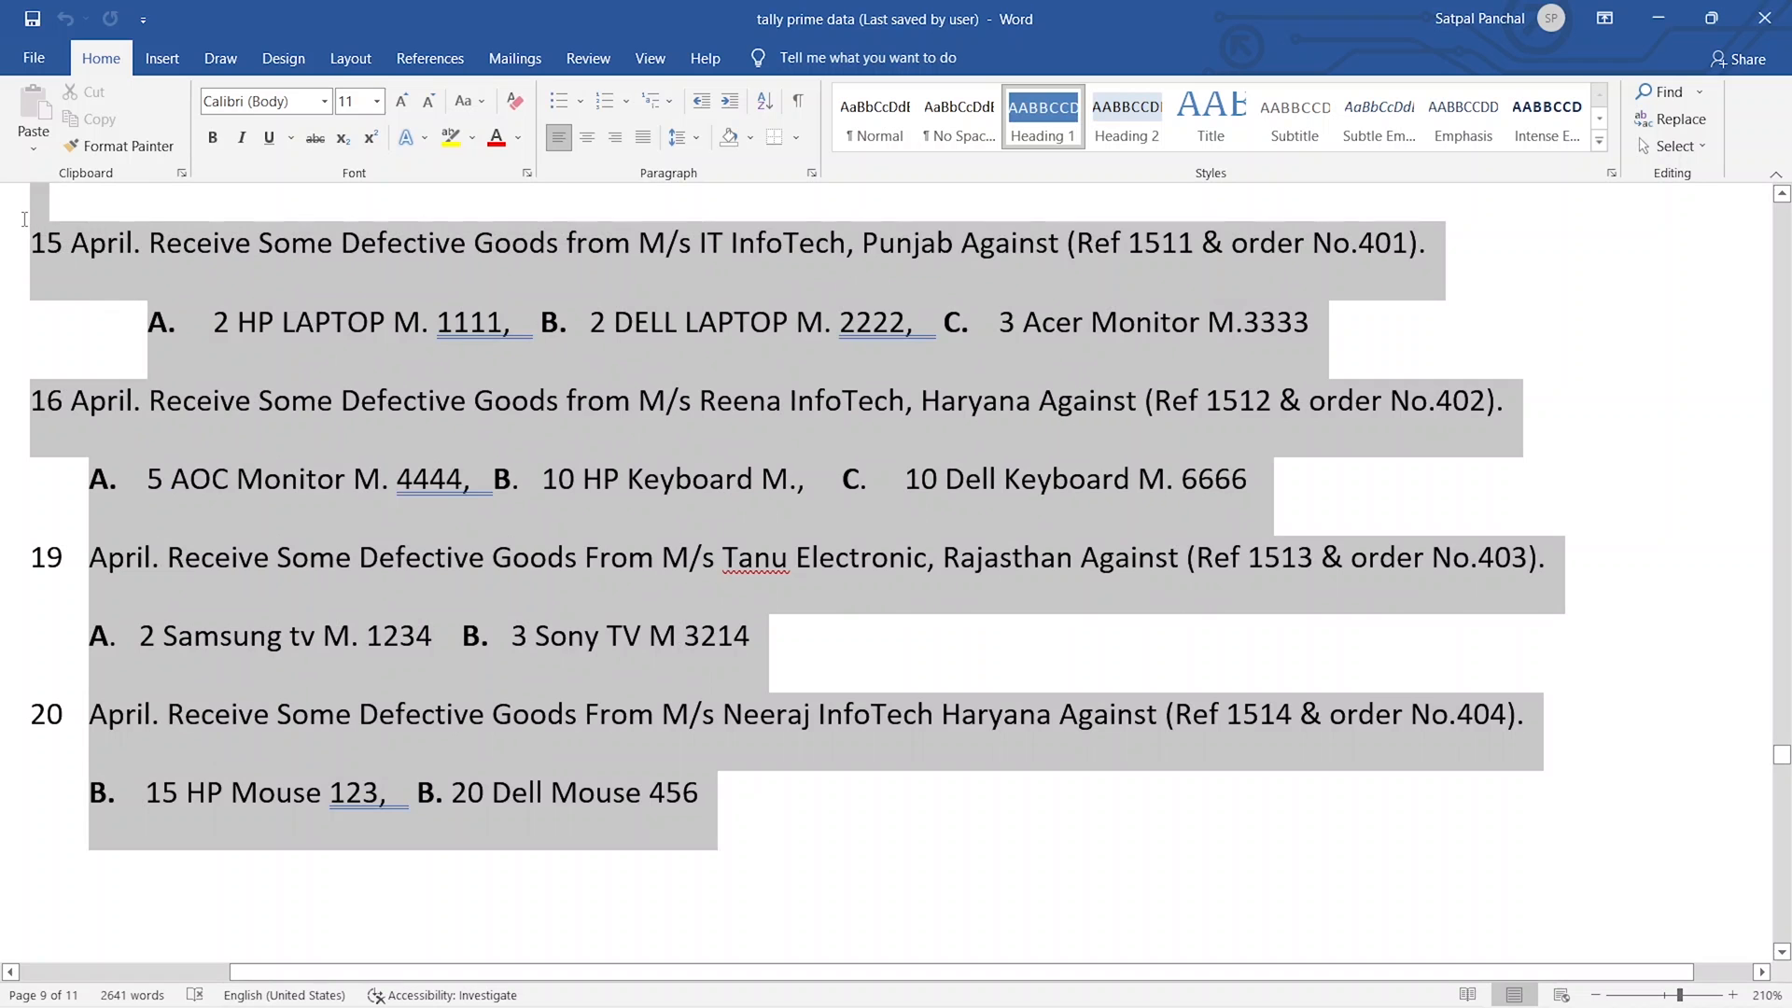
key(Left)
scroll(460, 532, up, 1)
scroll(462, 533, down, 3)
scroll(468, 533, up, 2)
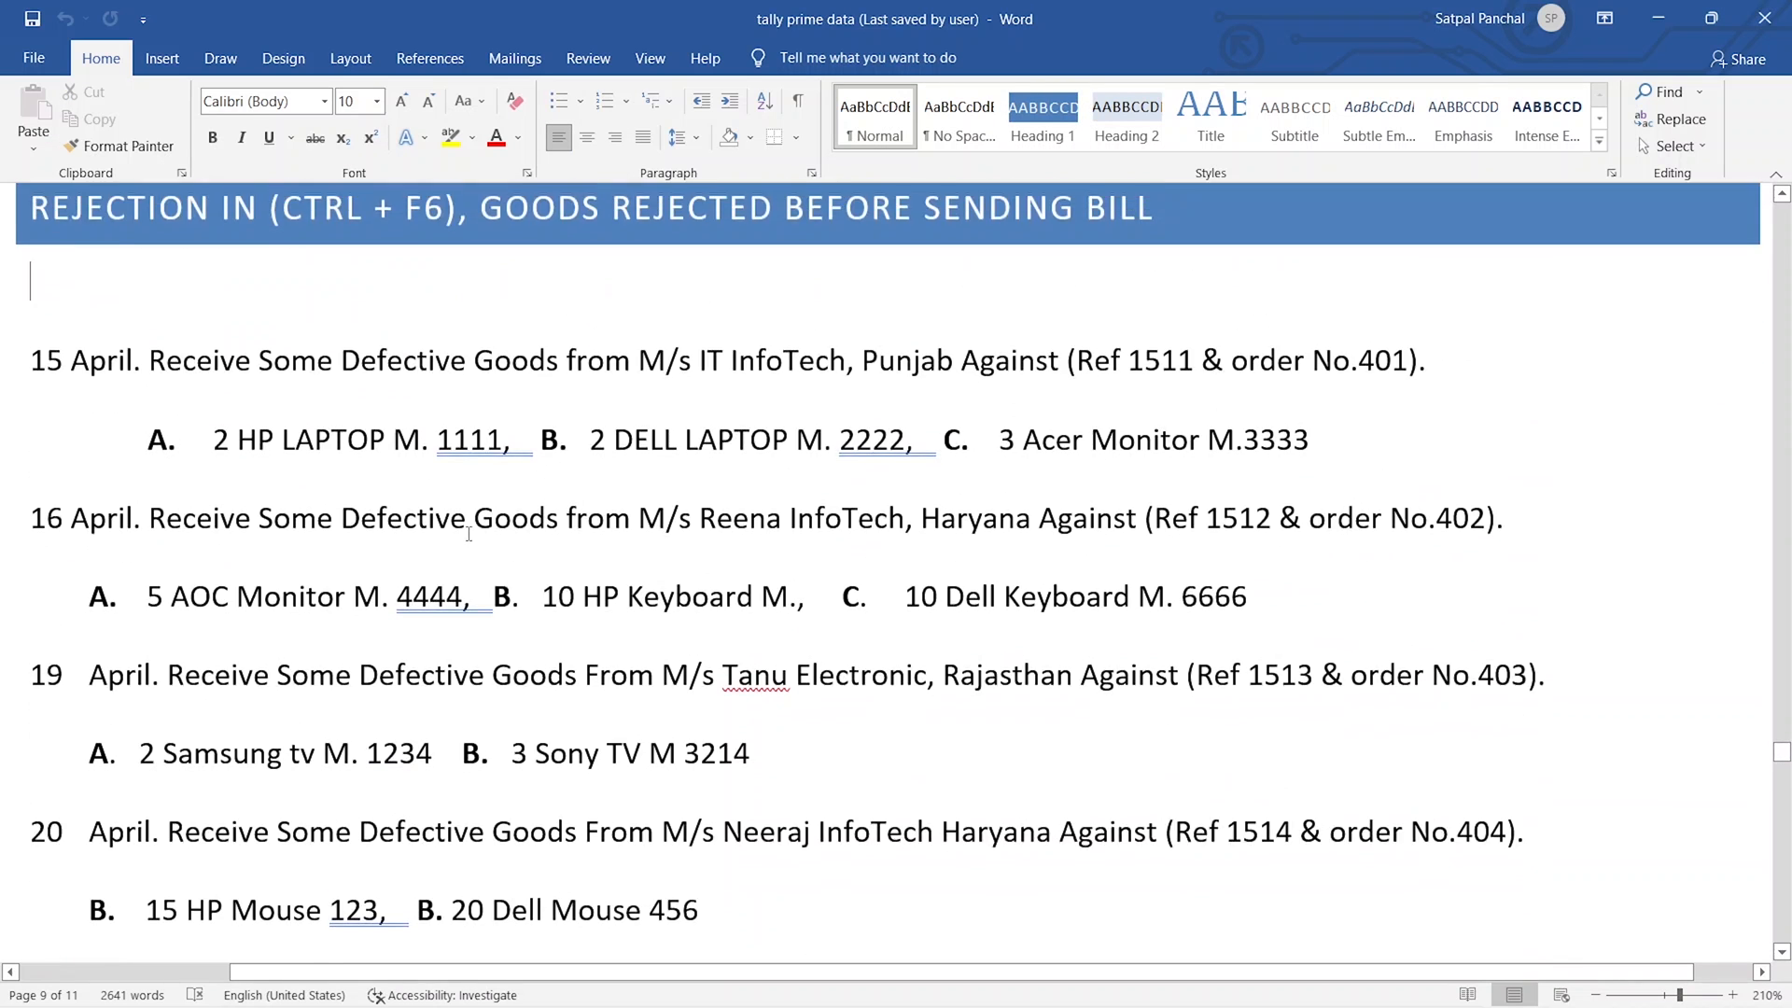
scroll(469, 534, up, 1)
scroll(607, 439, down, 1)
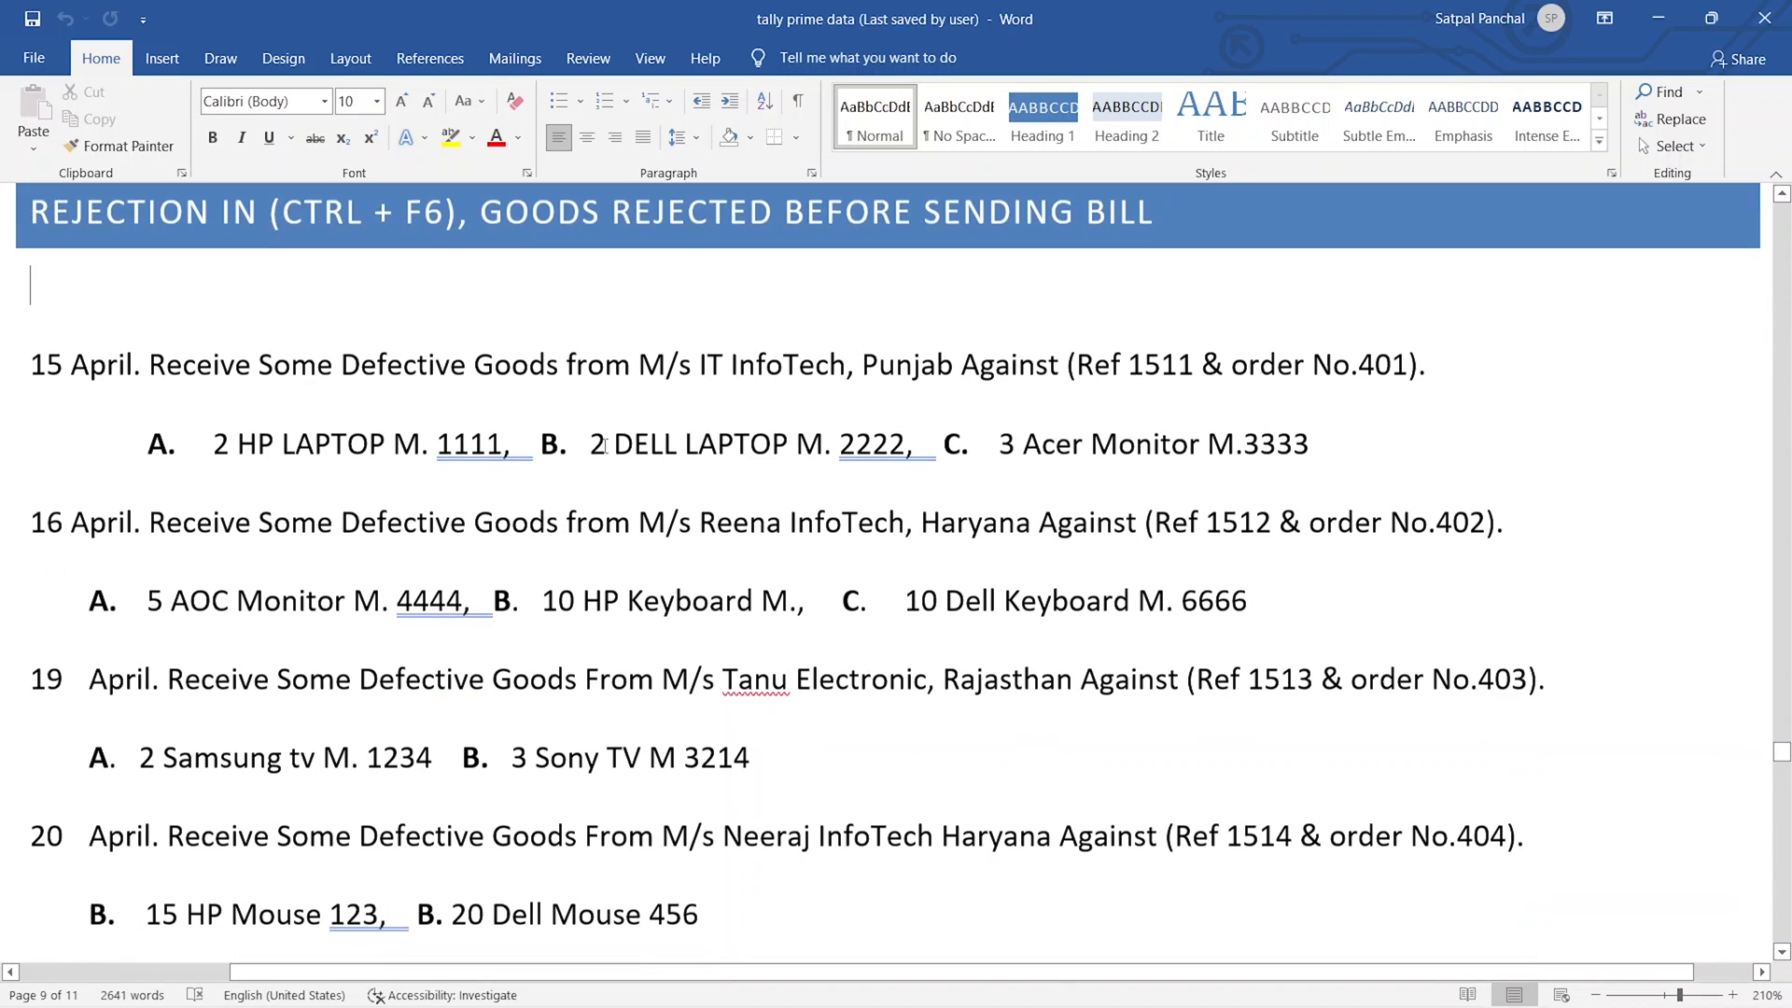
Switch back to TallyPrime and open voucher creation from the Gateway of Tally.
key(alt+Tab)
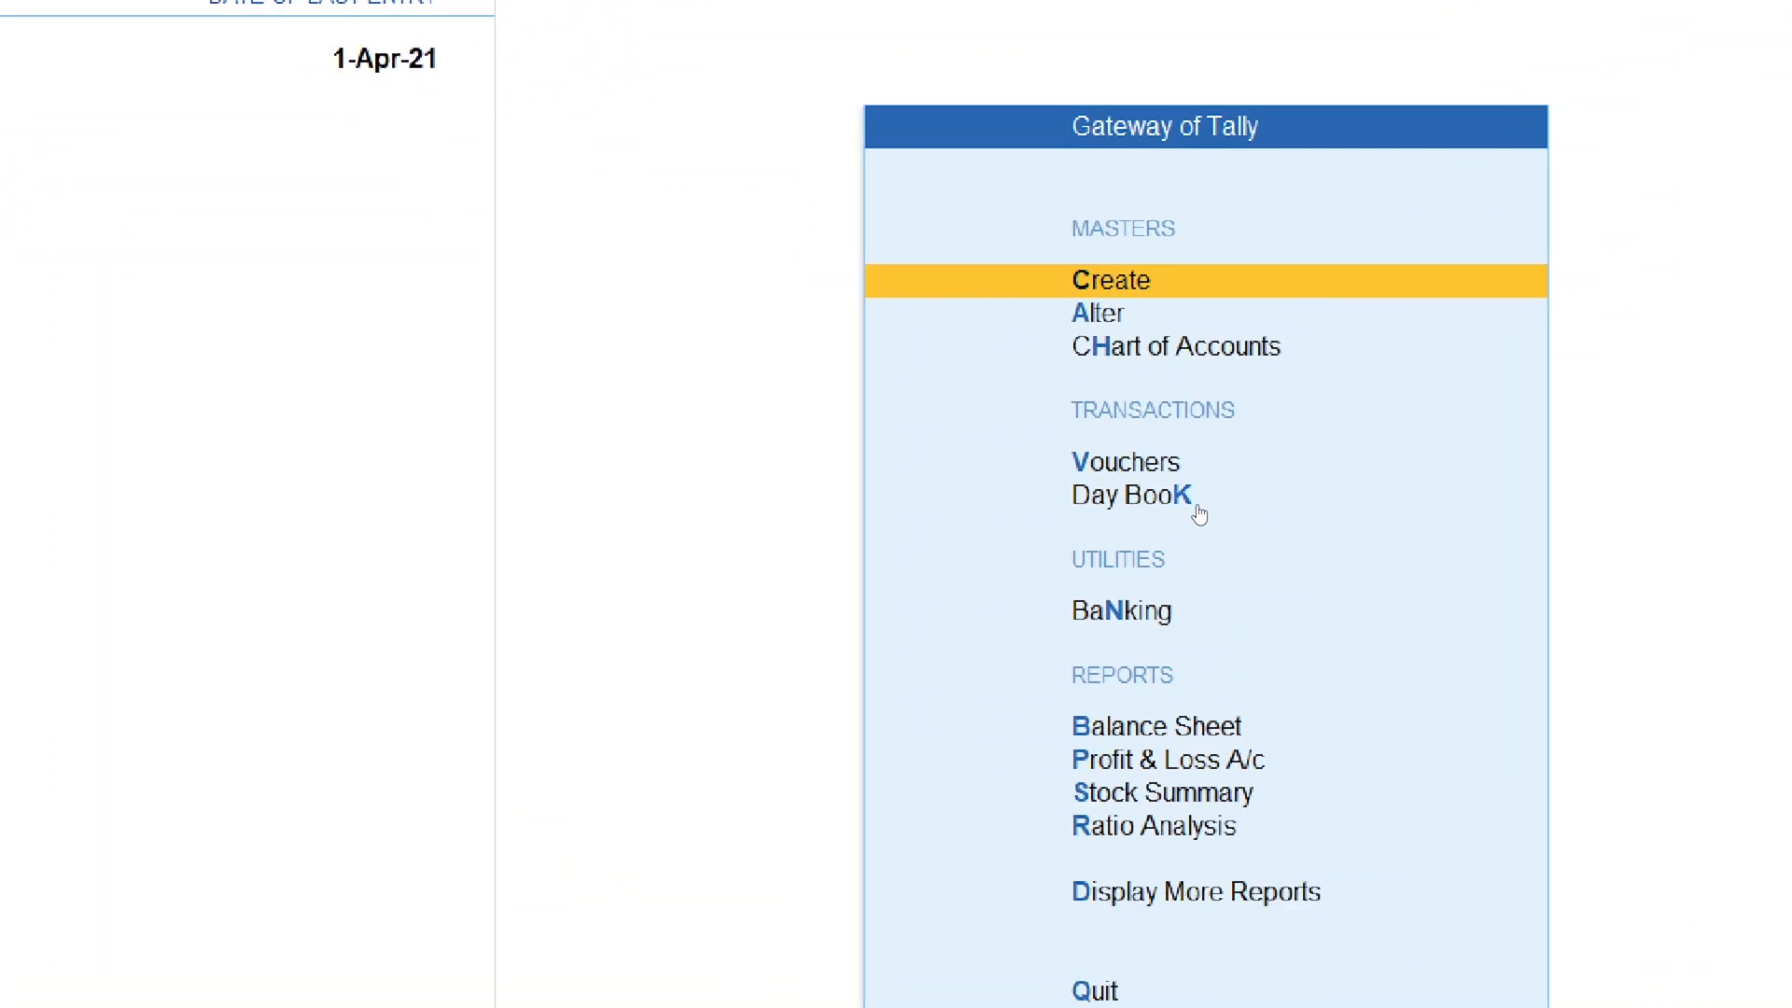
key(Down)
key(Down)
key(Down)
key(Down)
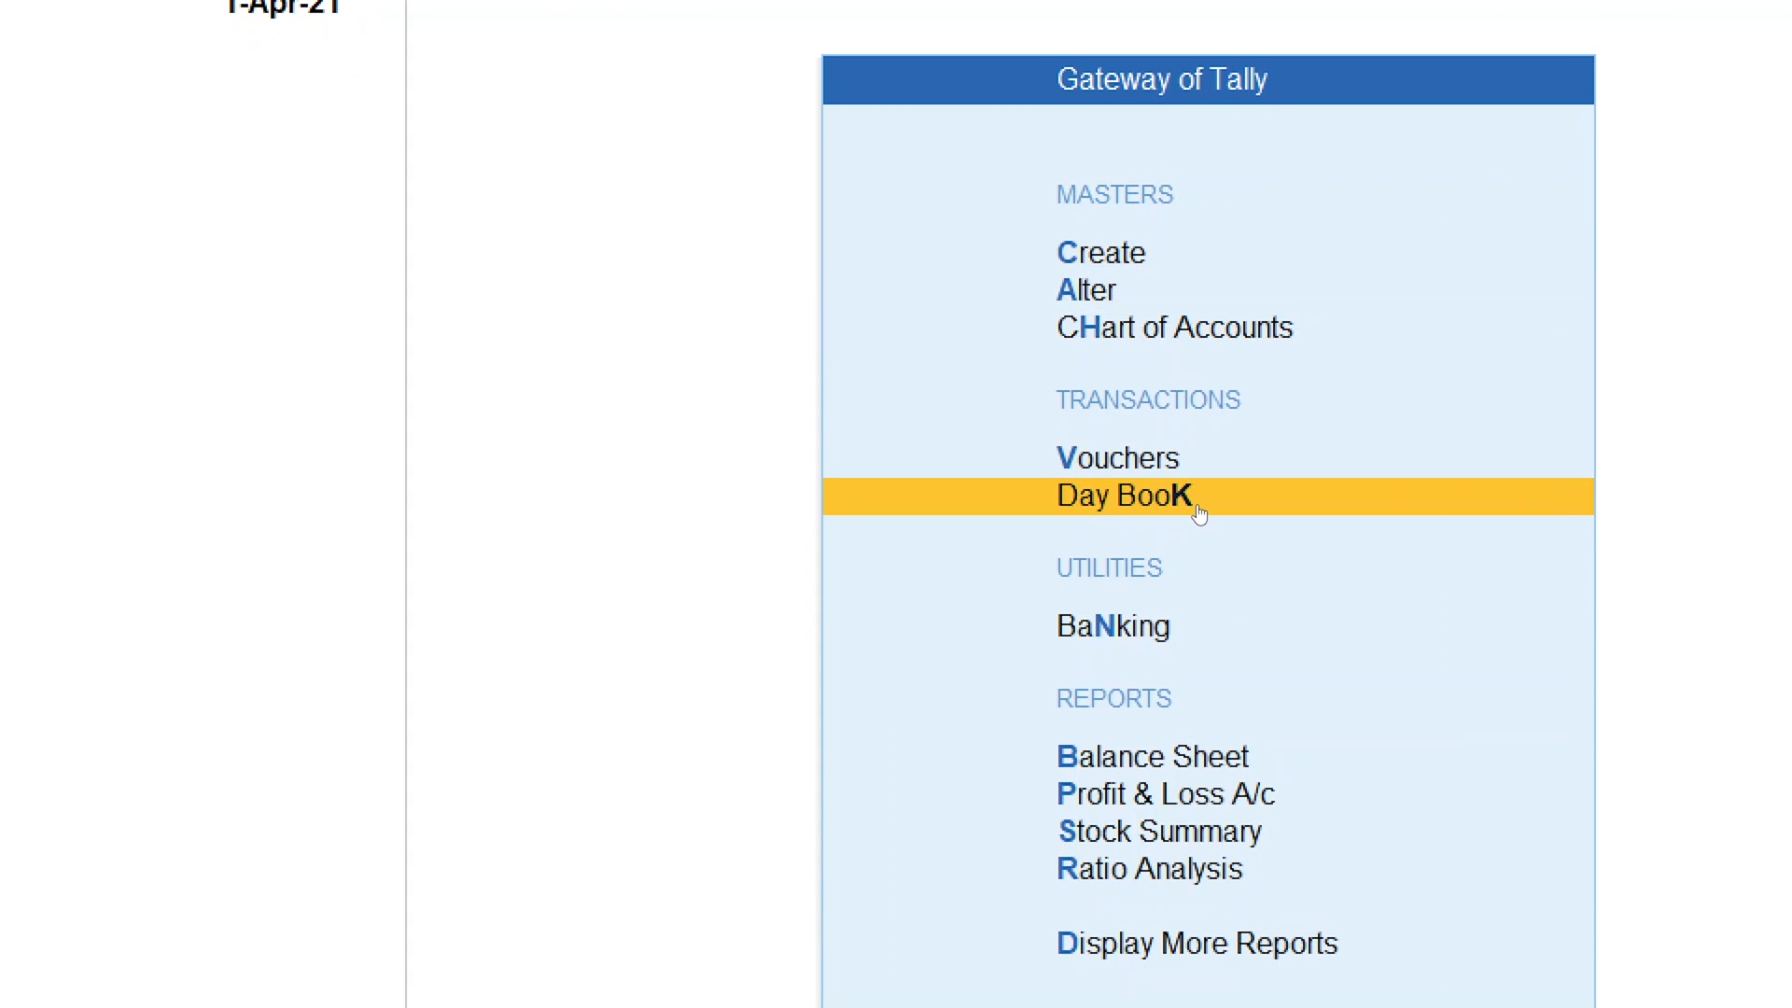
key(Up)
key(Return)
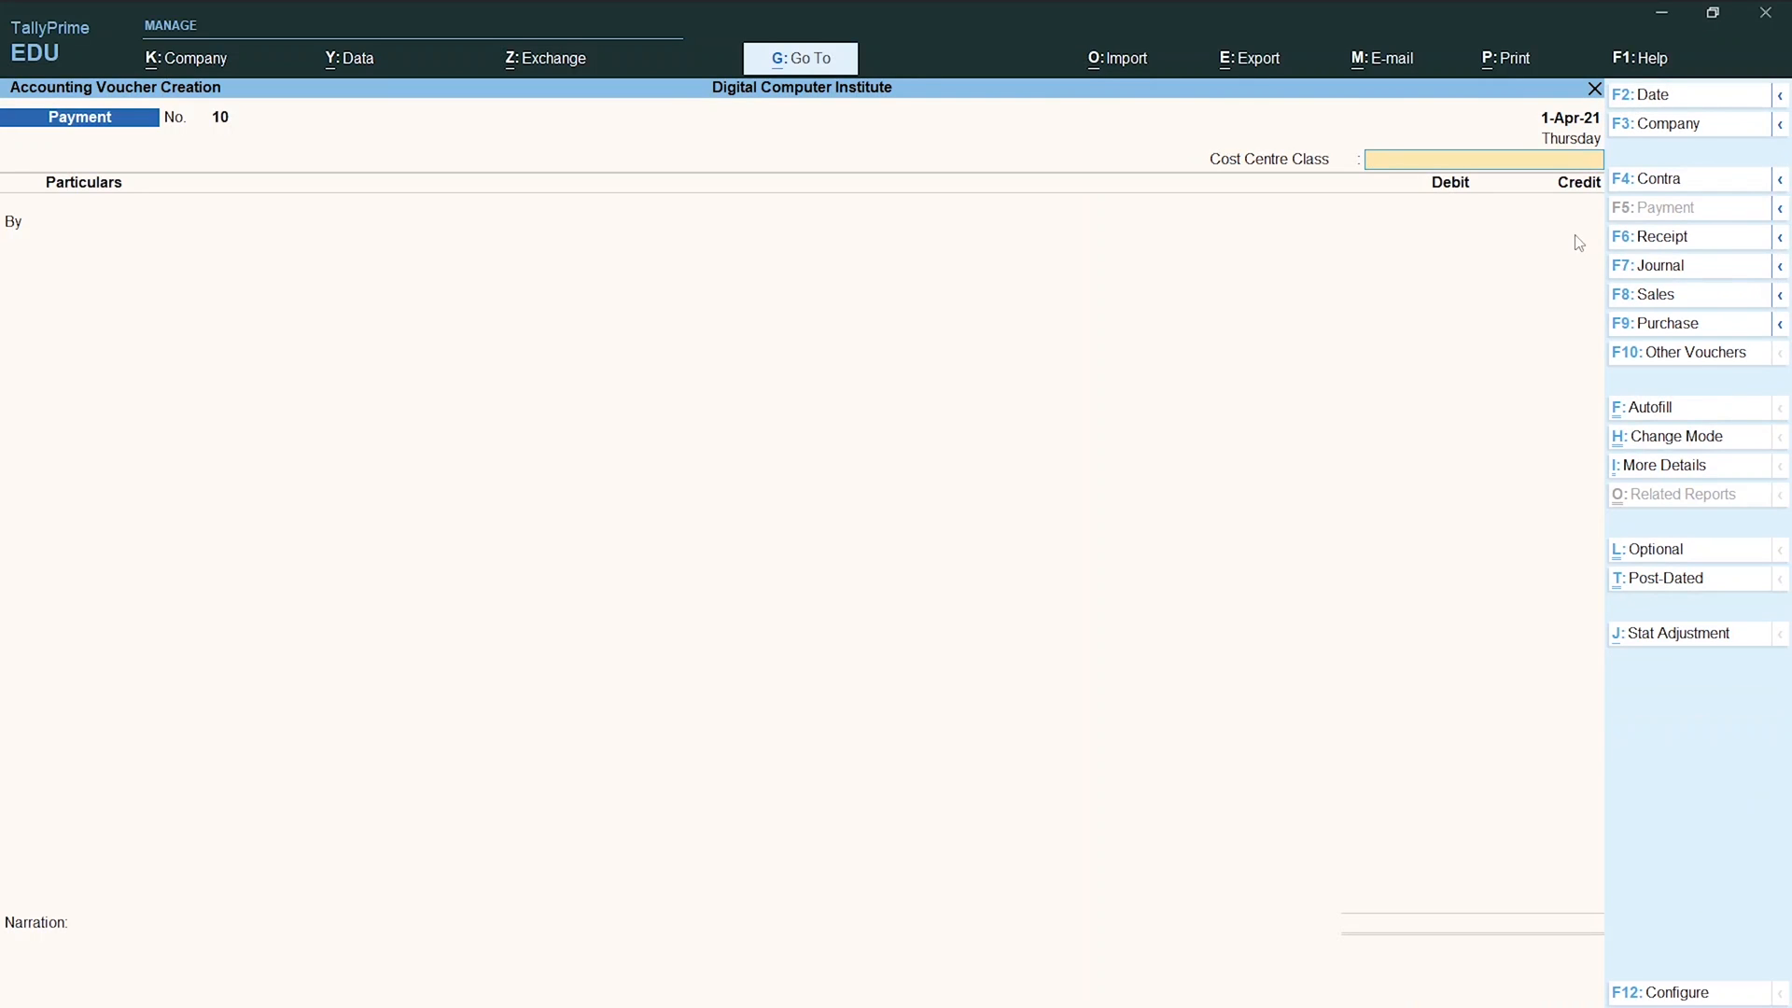
Check the voucher types grouped with Receipt for the Rejections In entry.
click(1781, 239)
click(1782, 239)
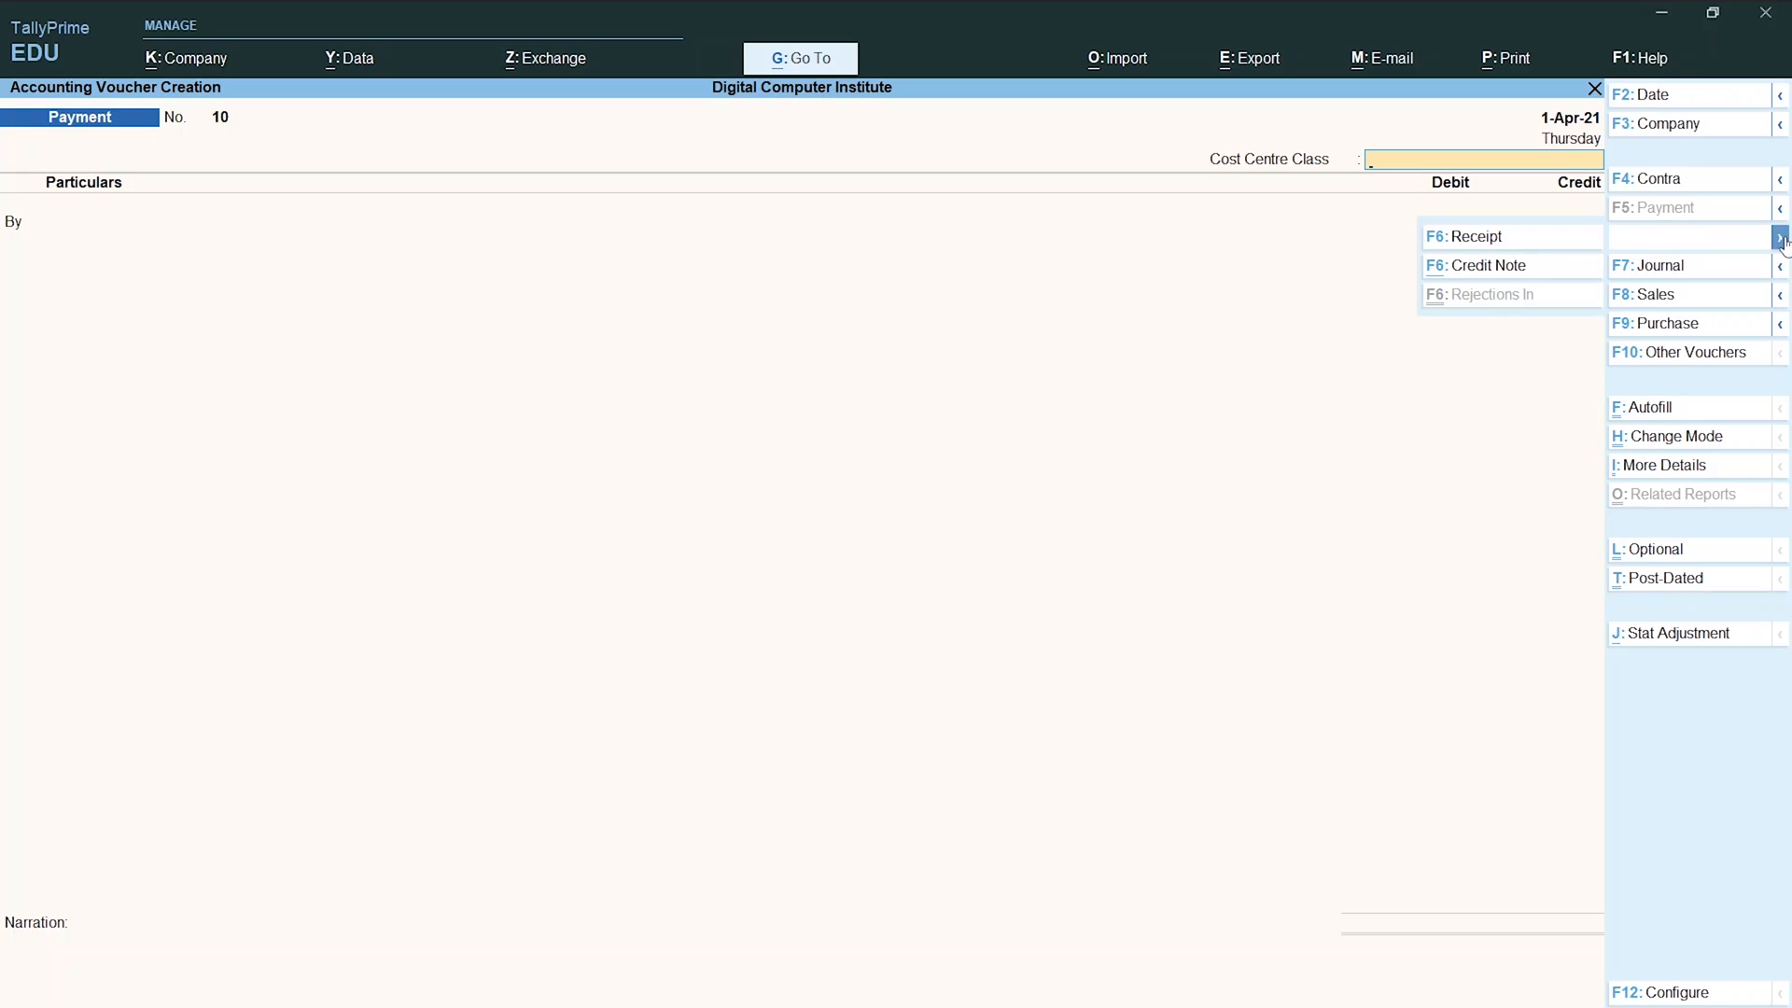
click(1481, 453)
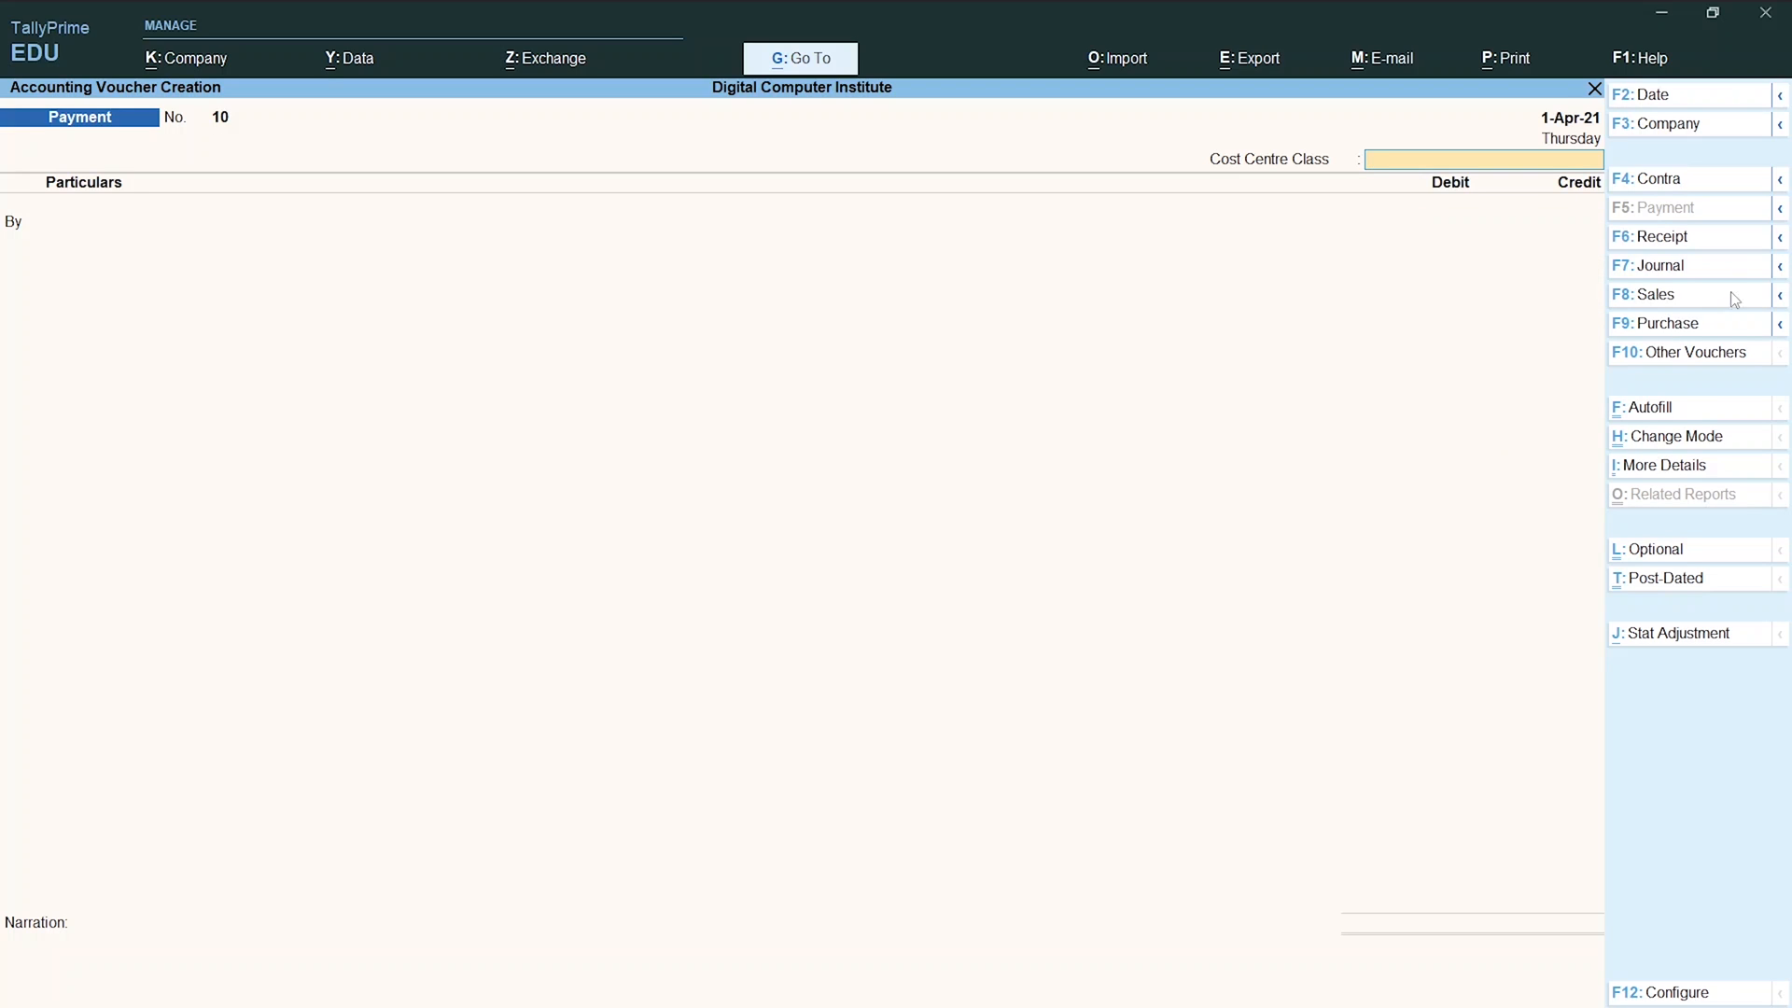
click(1783, 241)
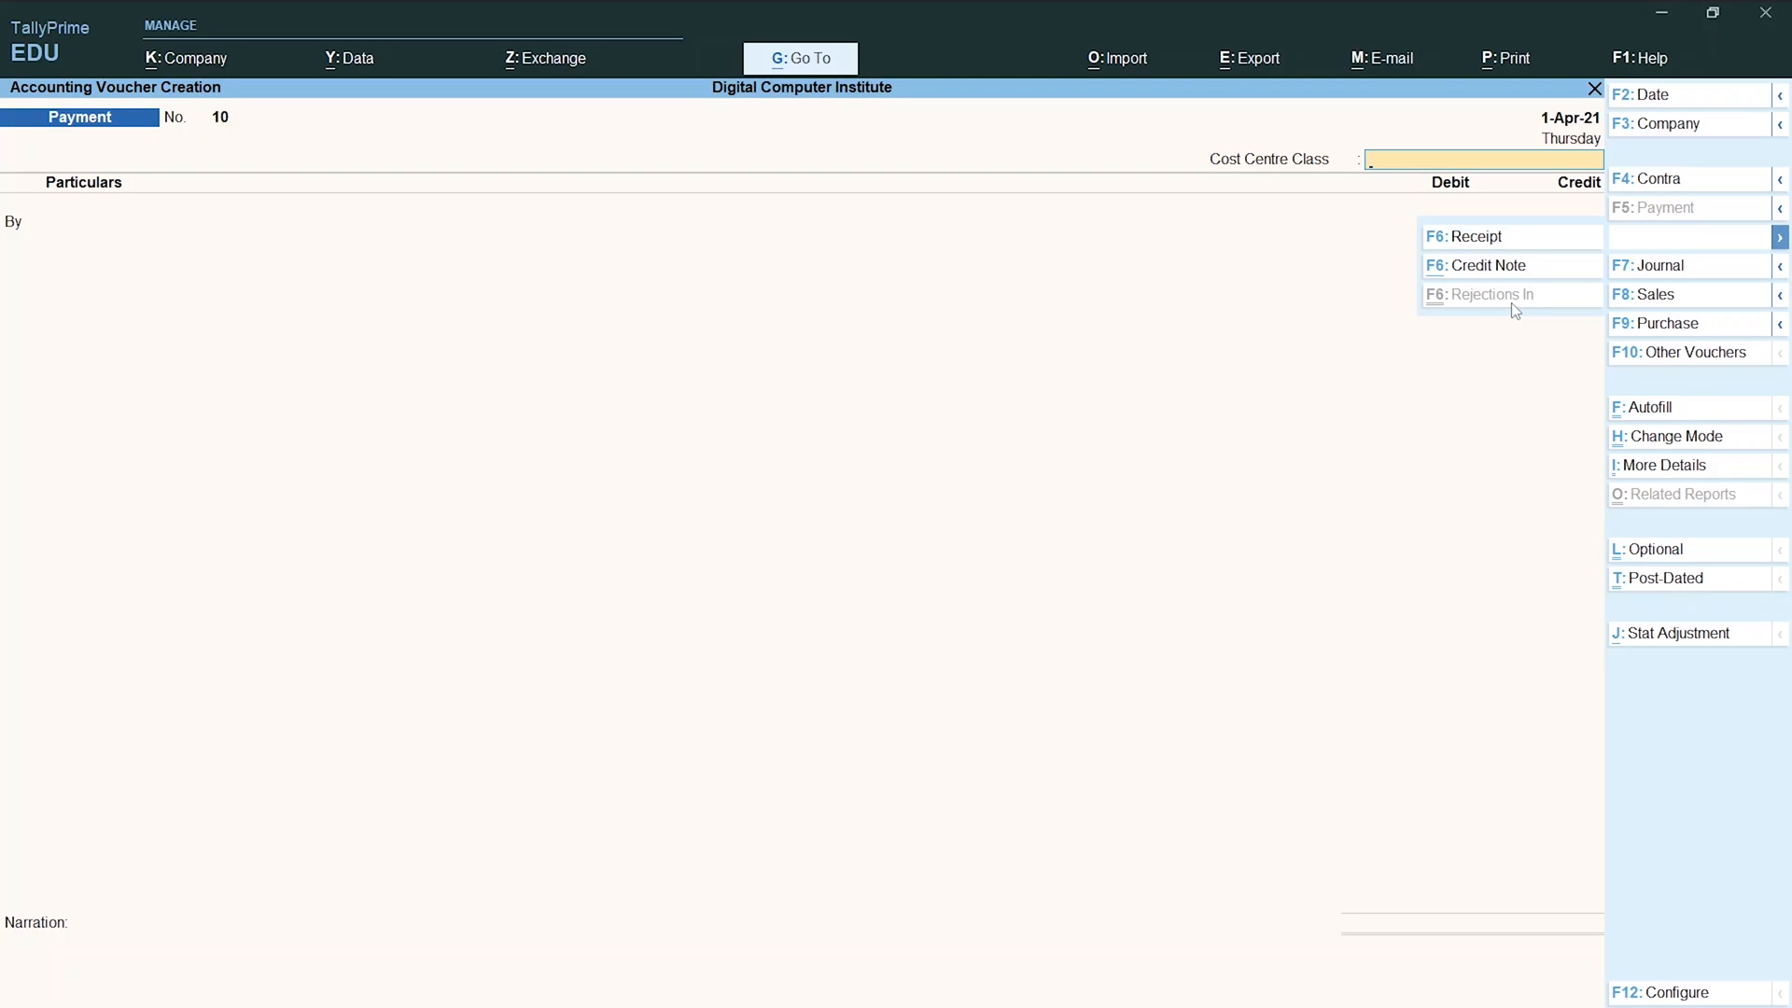
click(1510, 430)
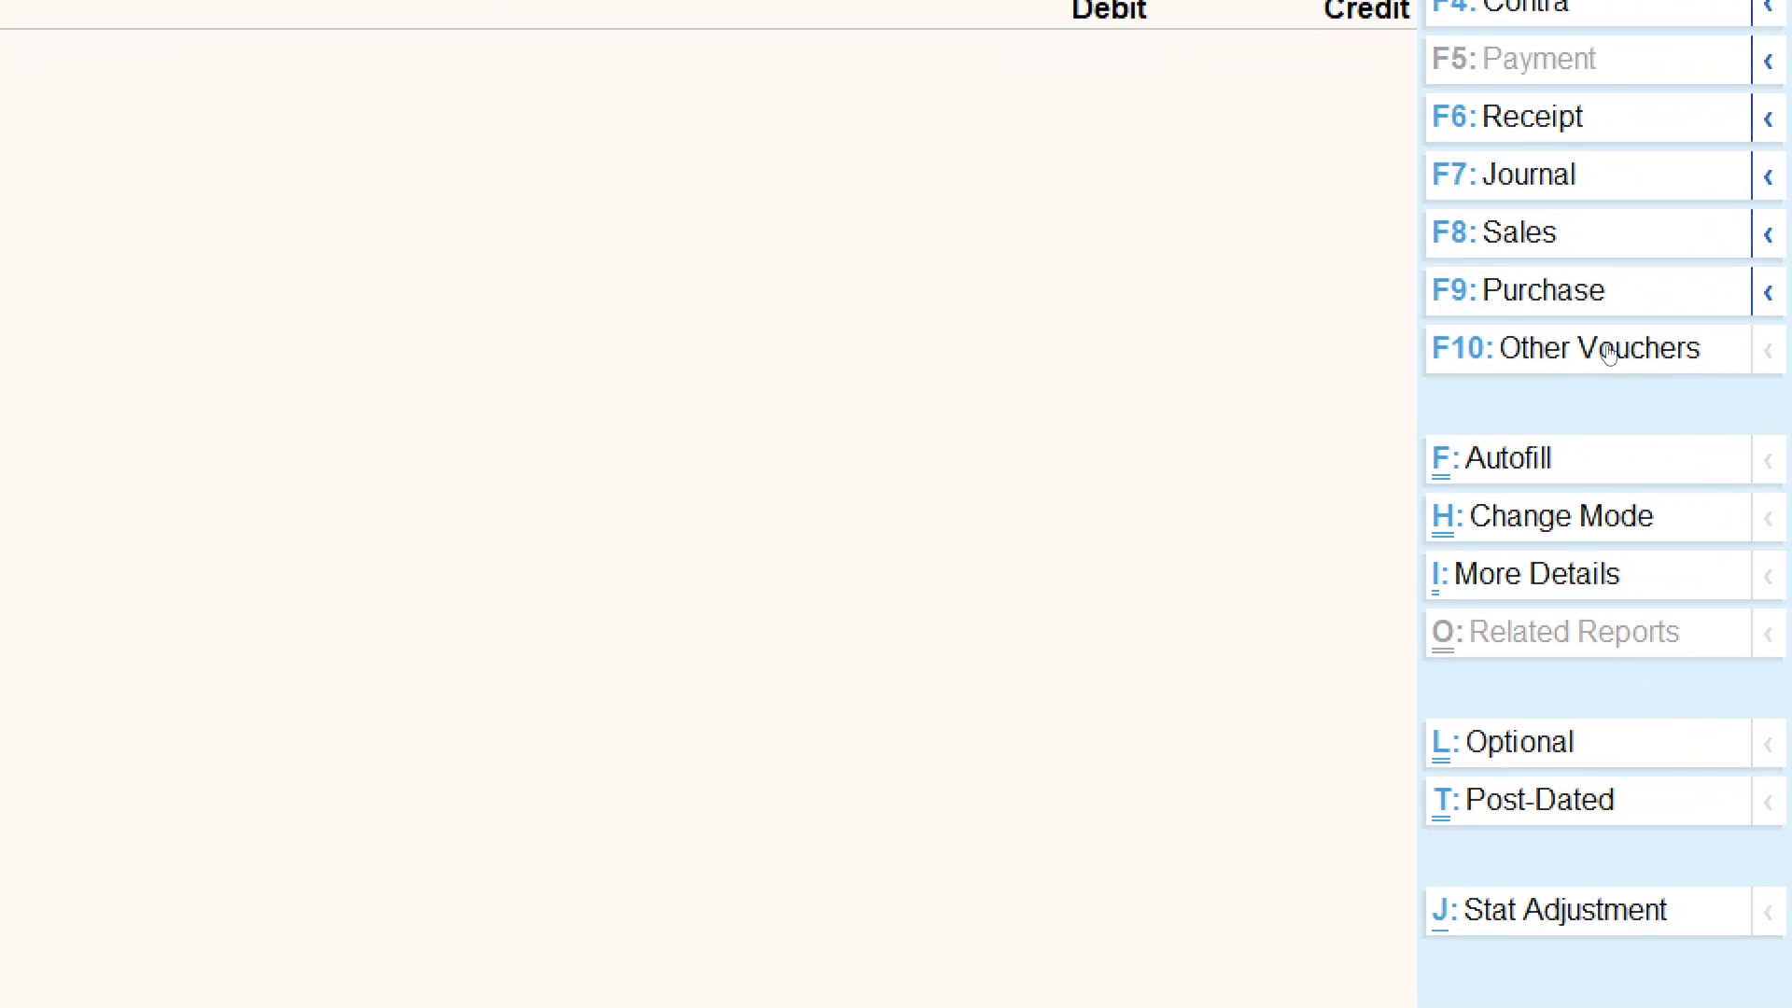
Open the full list of voucher types and show the inactive ones.
click(1577, 350)
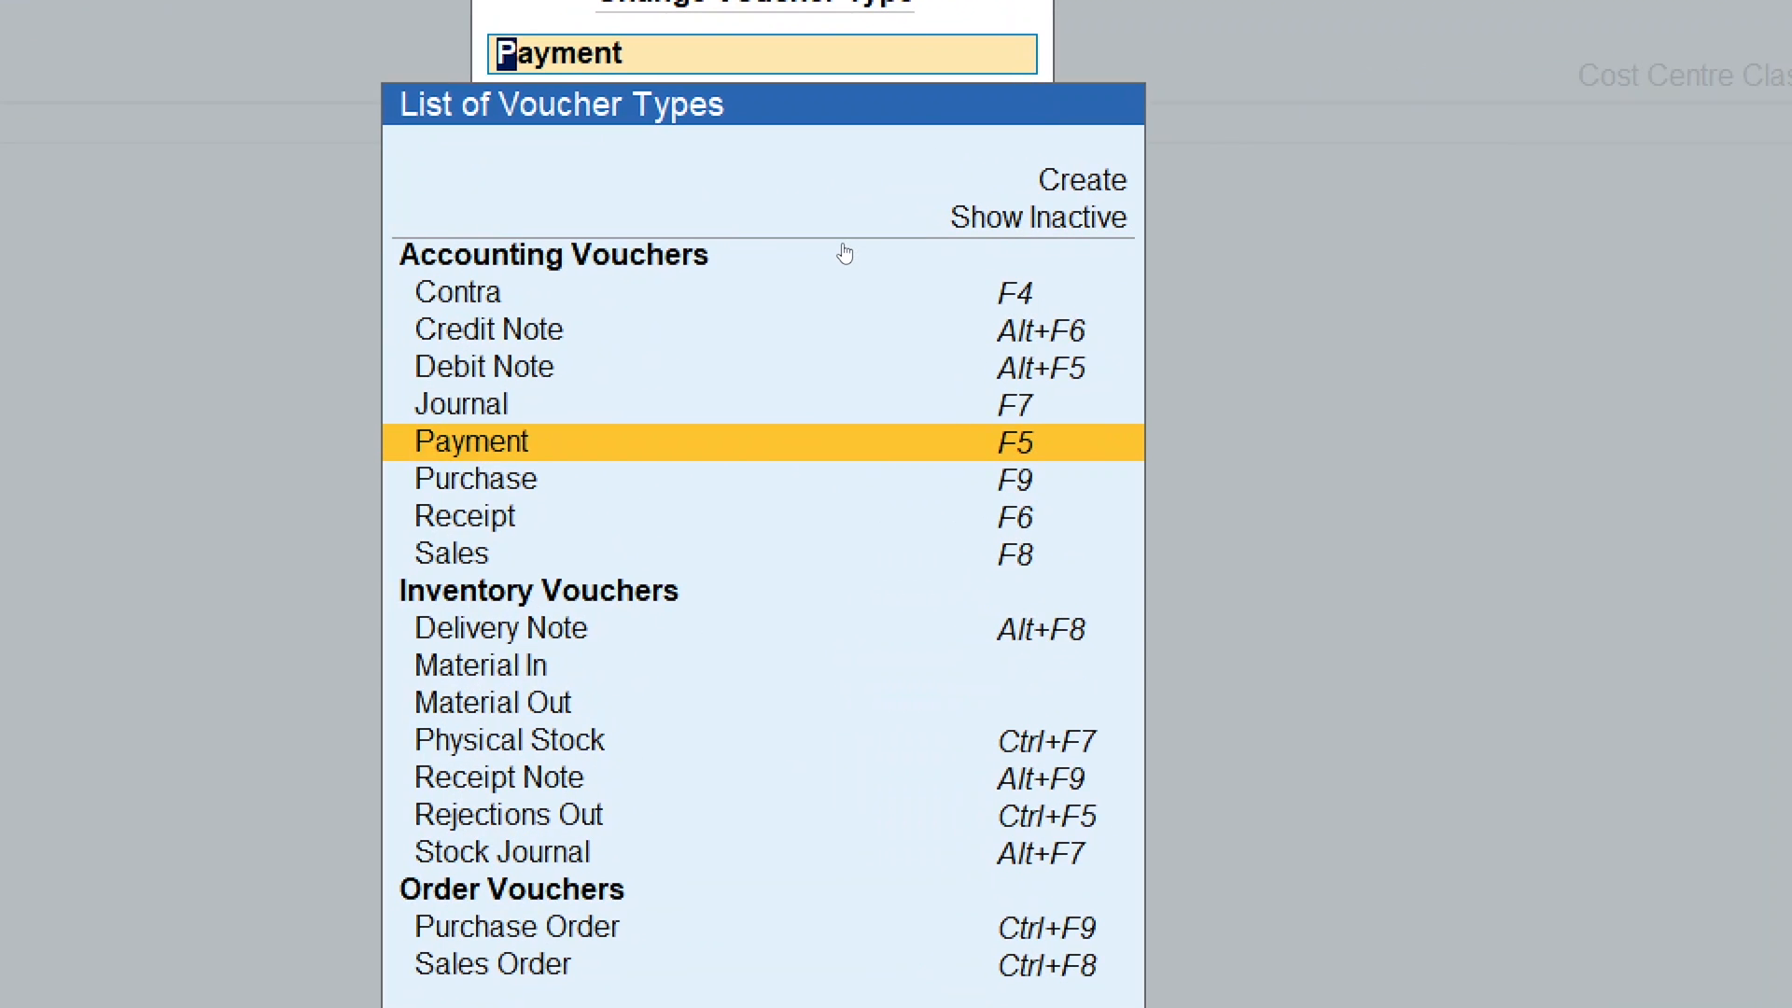
key(Down)
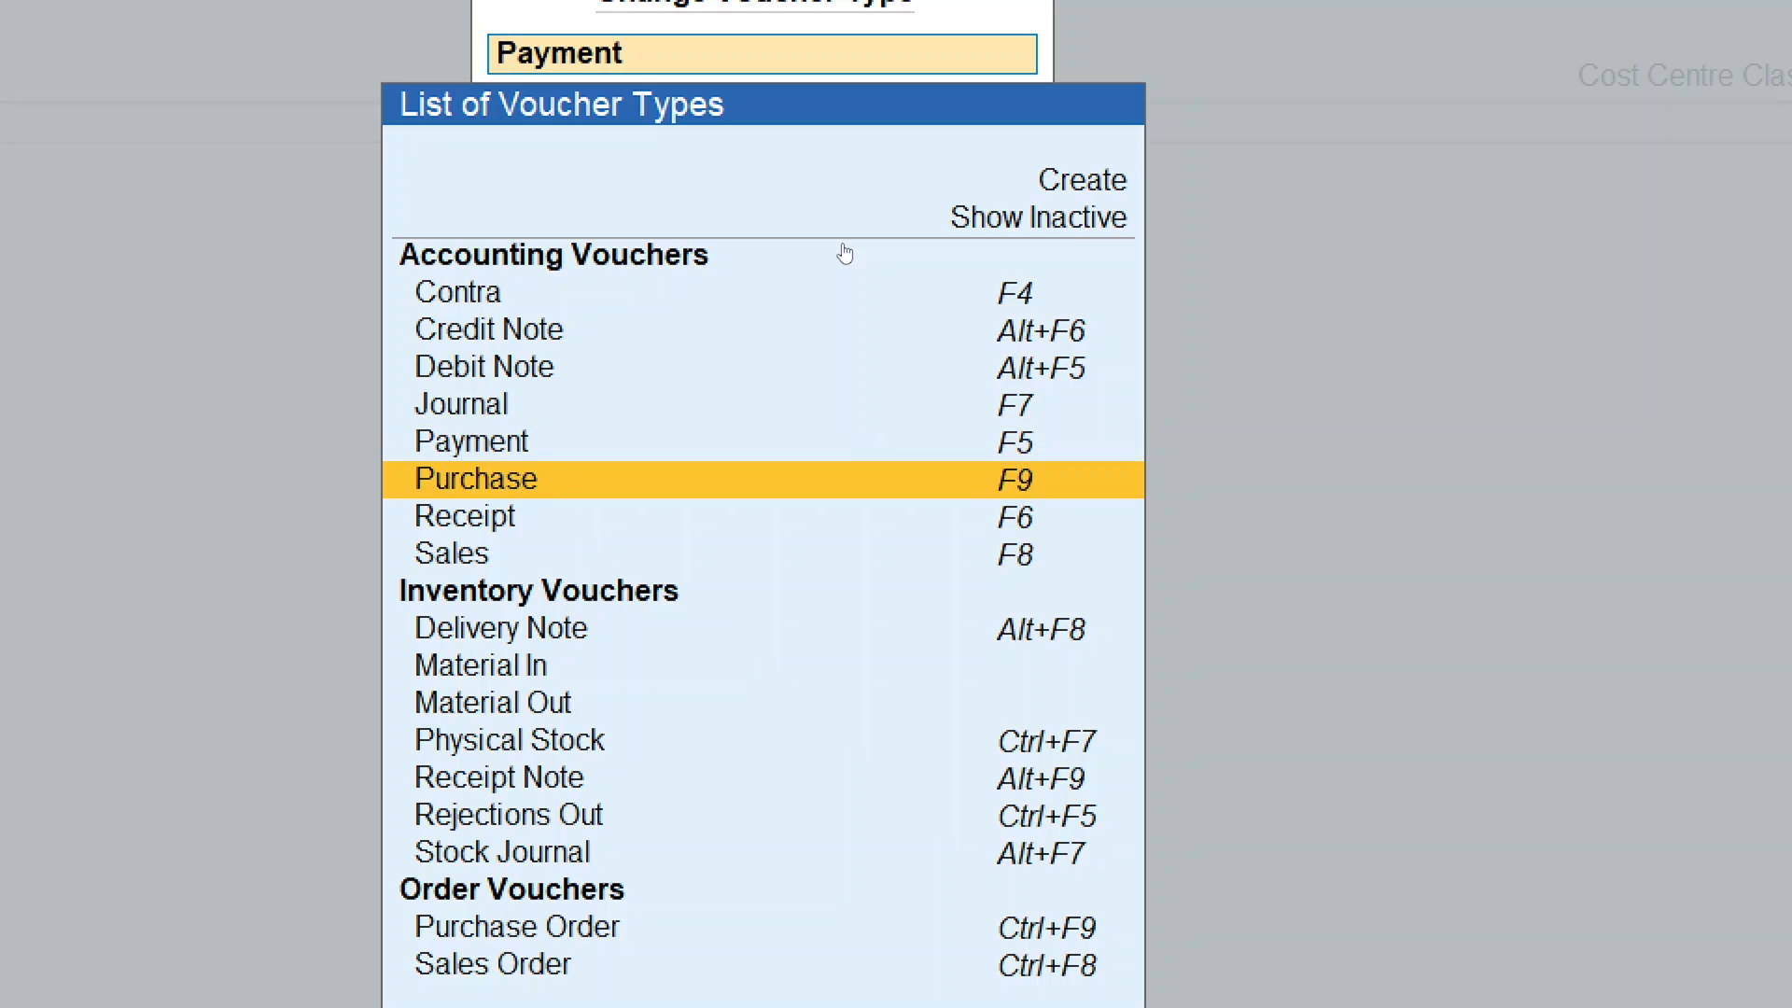
key(Up)
key(Up)
key(Up)
key(Up)
key(Up)
key(Up)
key(Up)
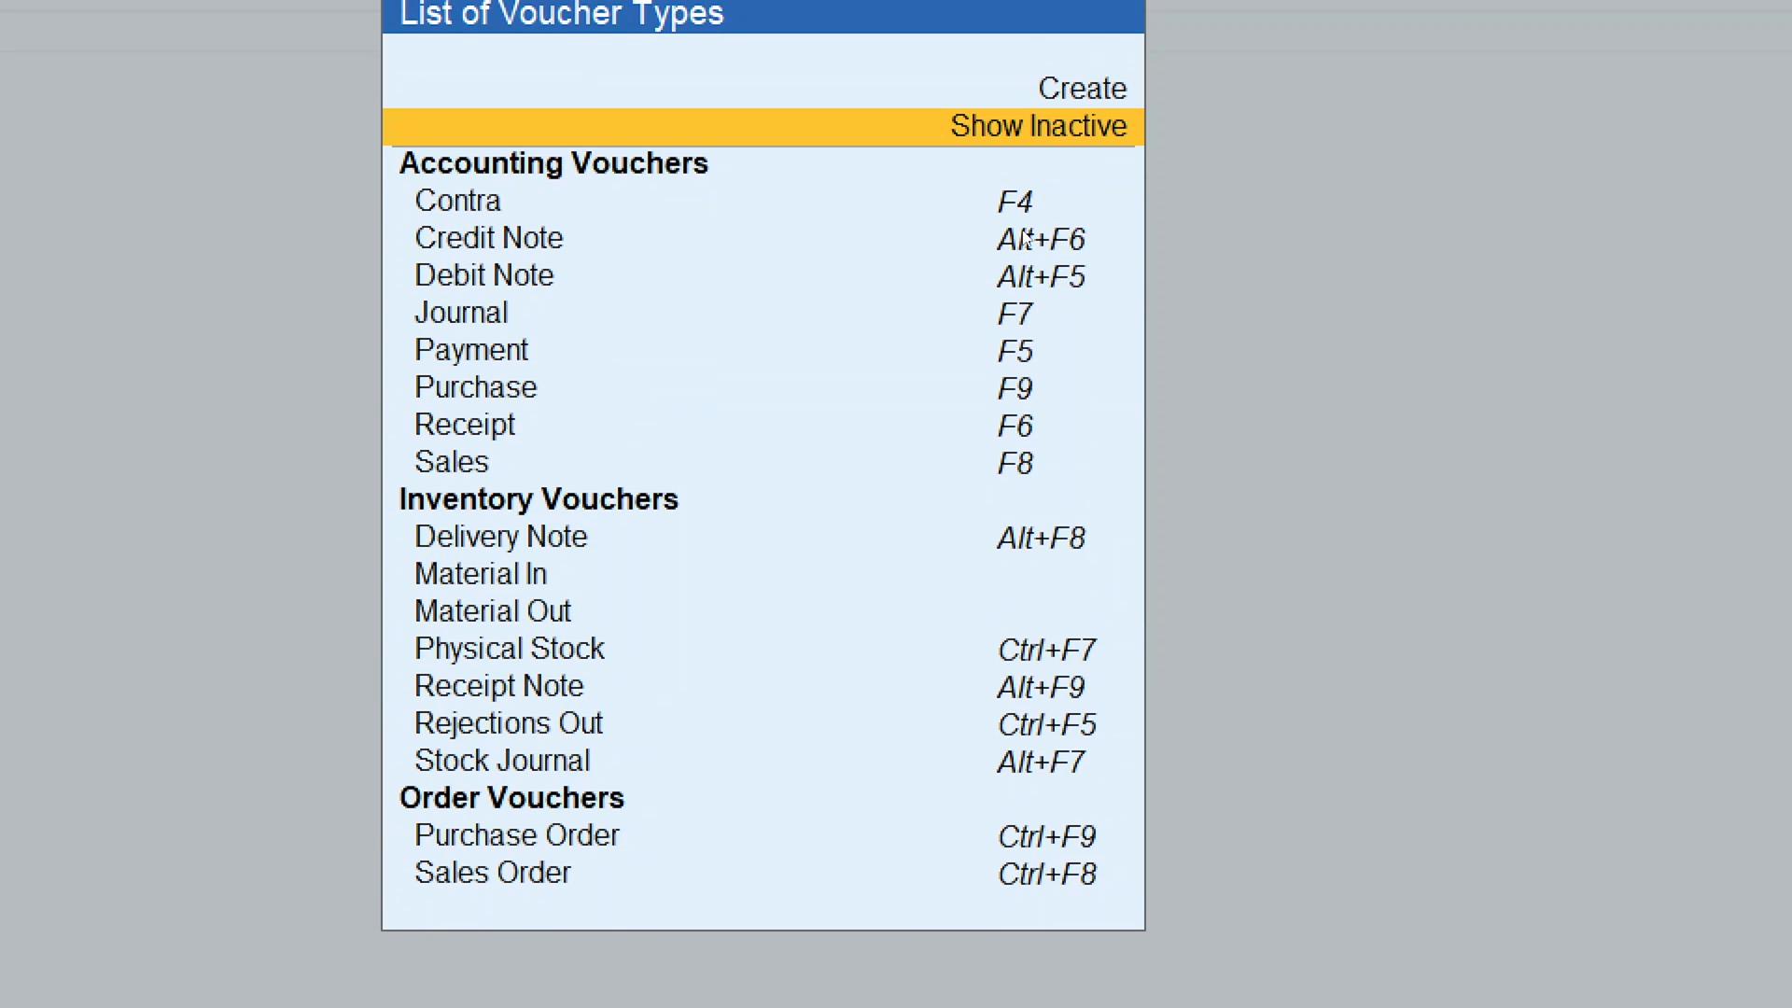
key(Return)
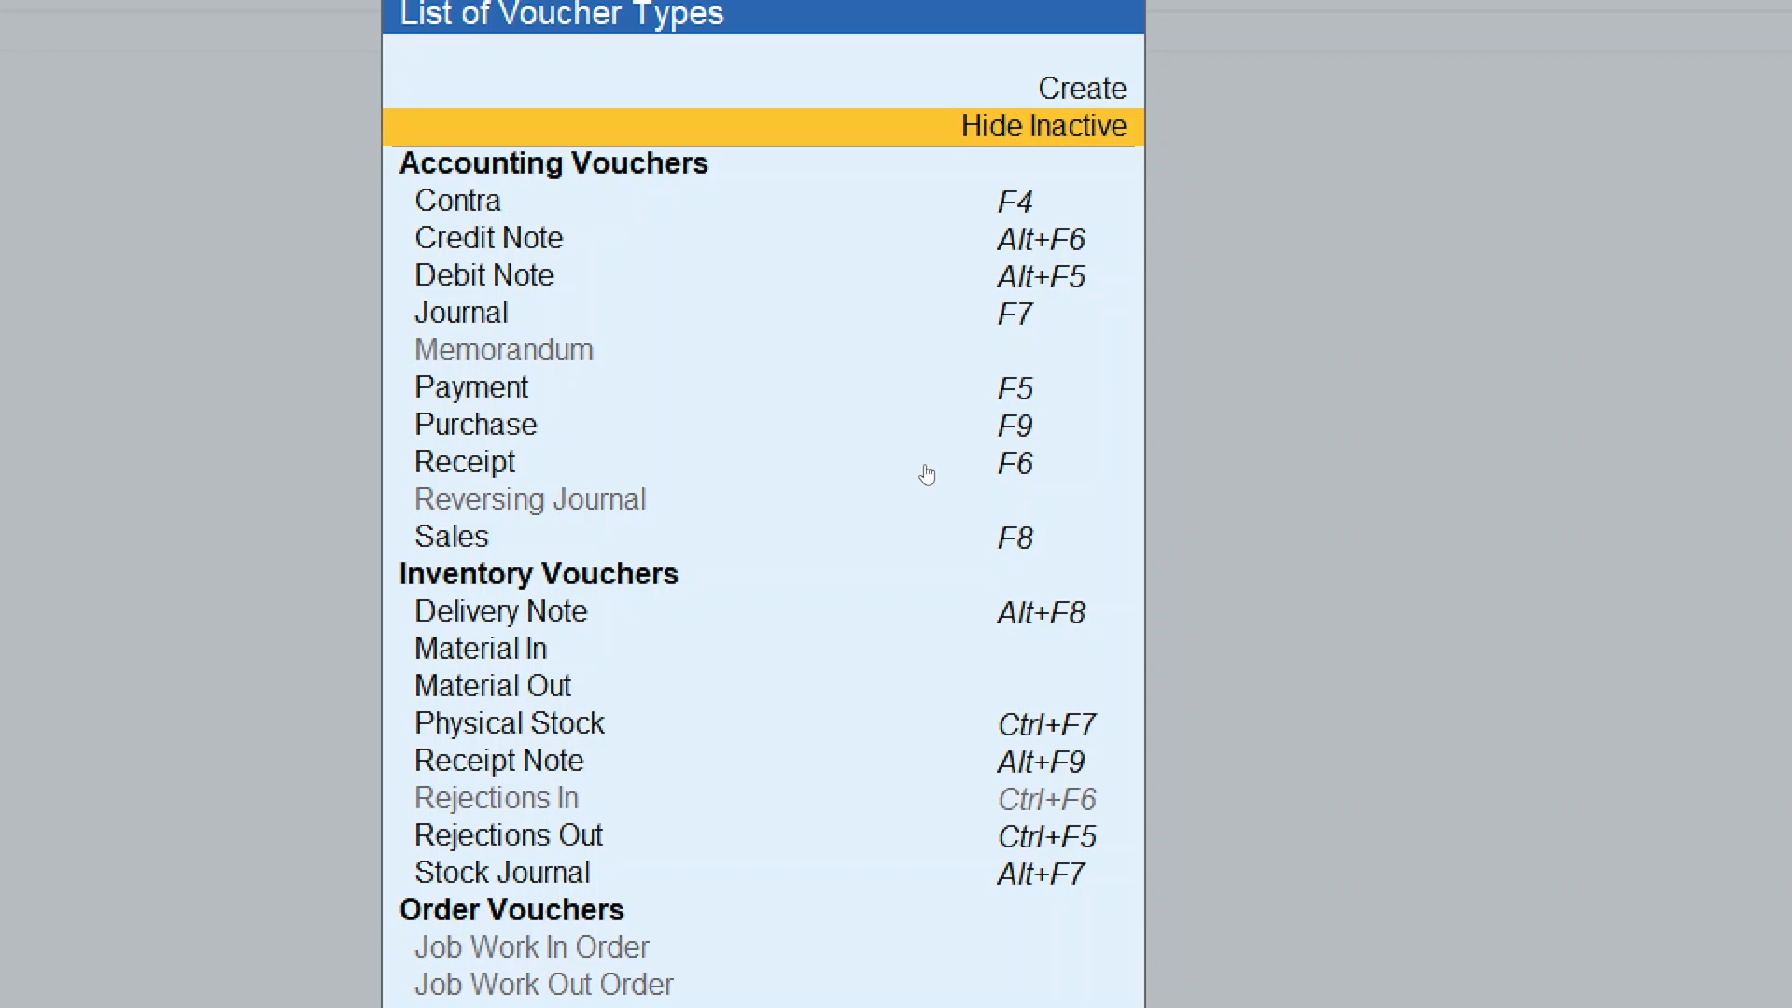
Choose the inactive Rejections In voucher type and activate it.
key(Down)
key(Down)
key(Down)
key(Down)
key(Down)
key(Down)
key(Down)
key(Down)
key(Down)
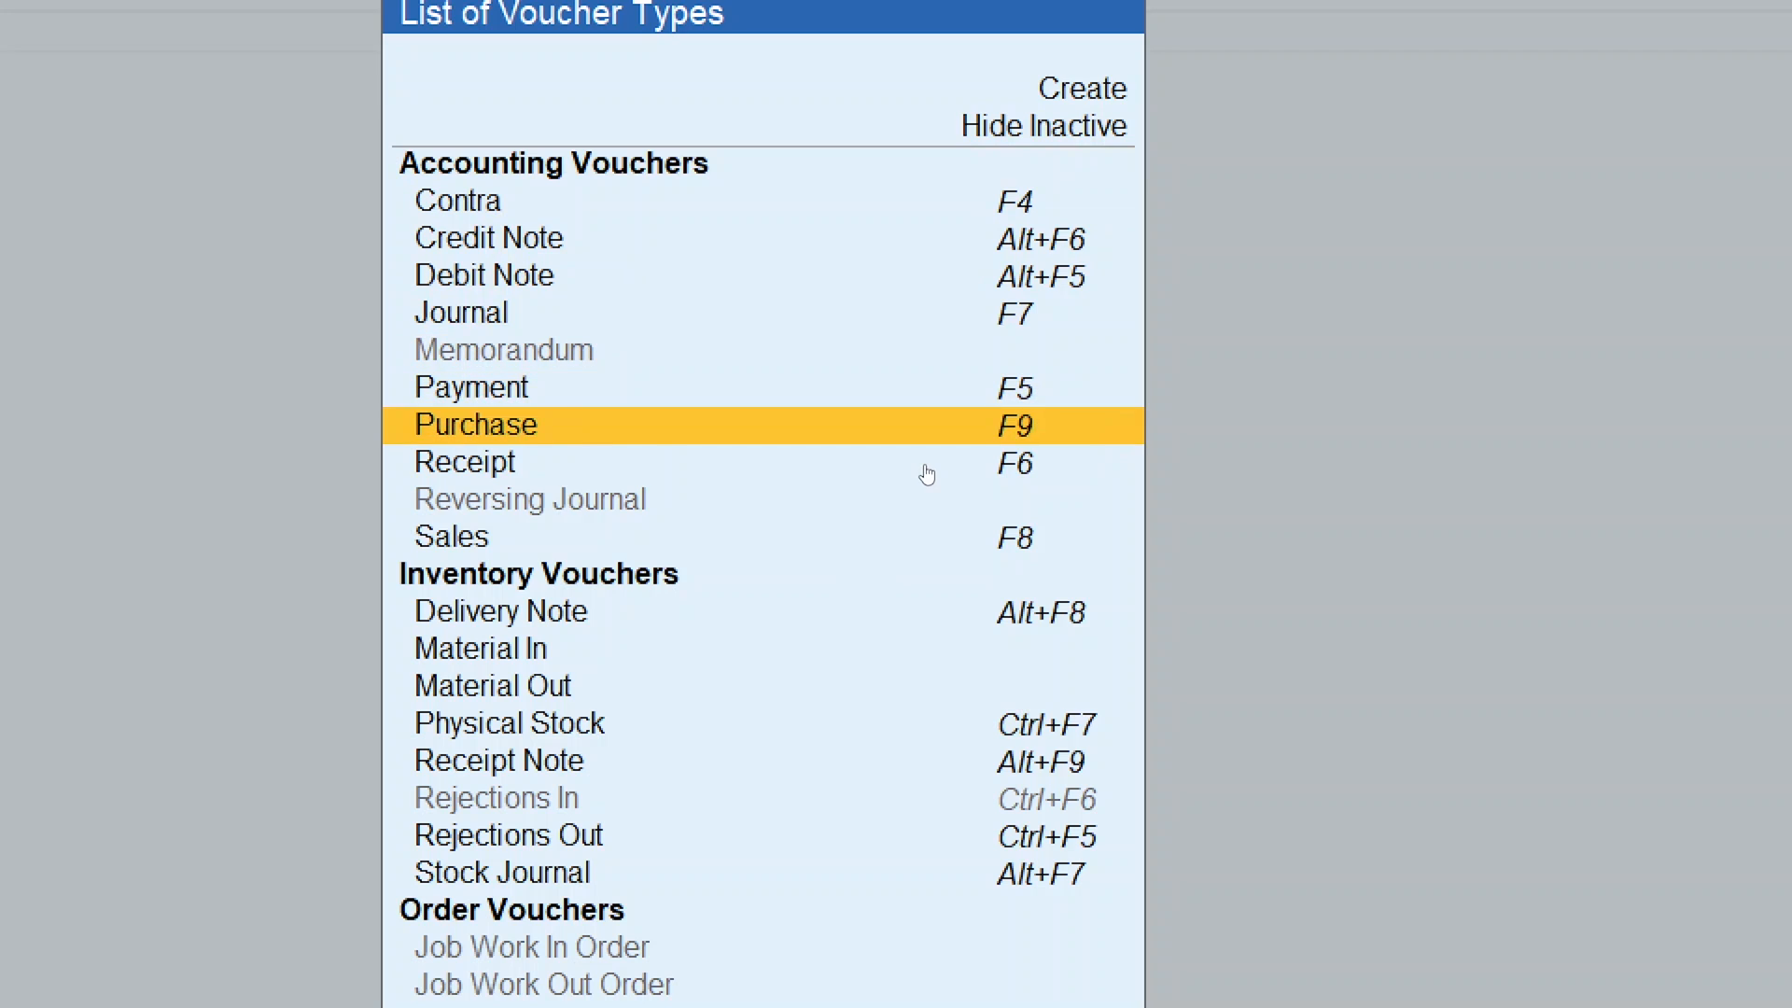
key(Down)
key(Down)
key(Down)
key(Down)
key(Down)
key(Down)
key(Down)
key(Down)
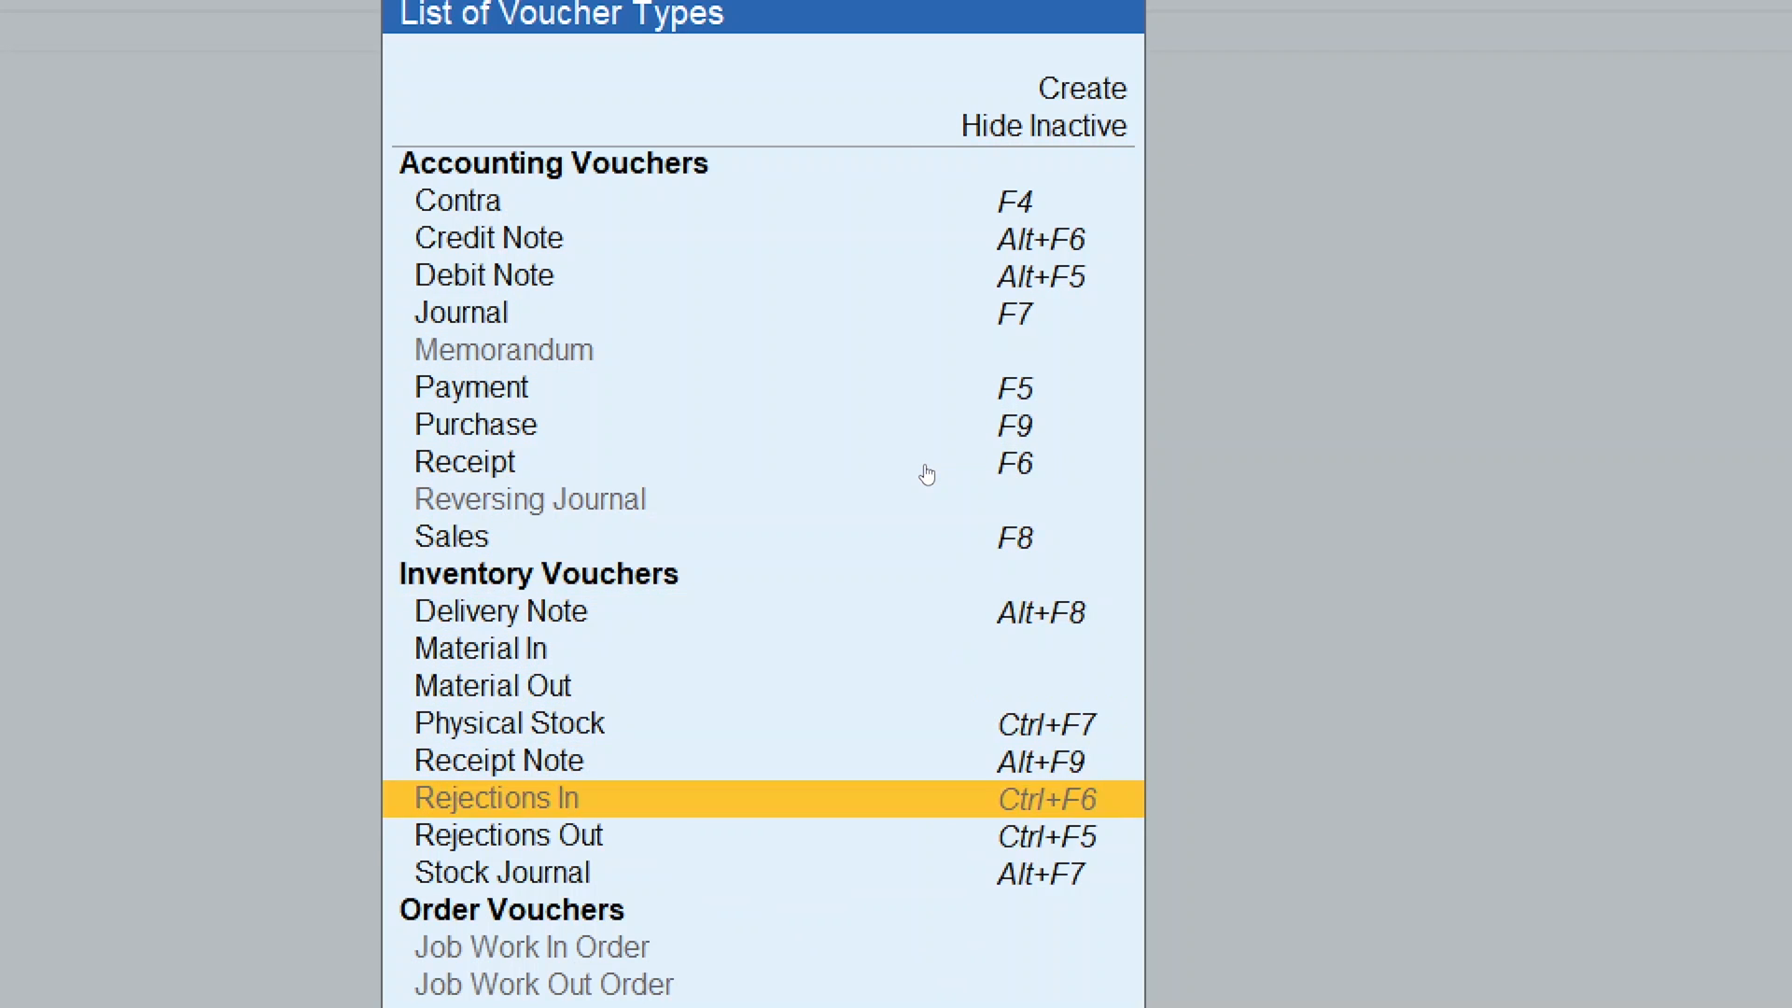
key(Up)
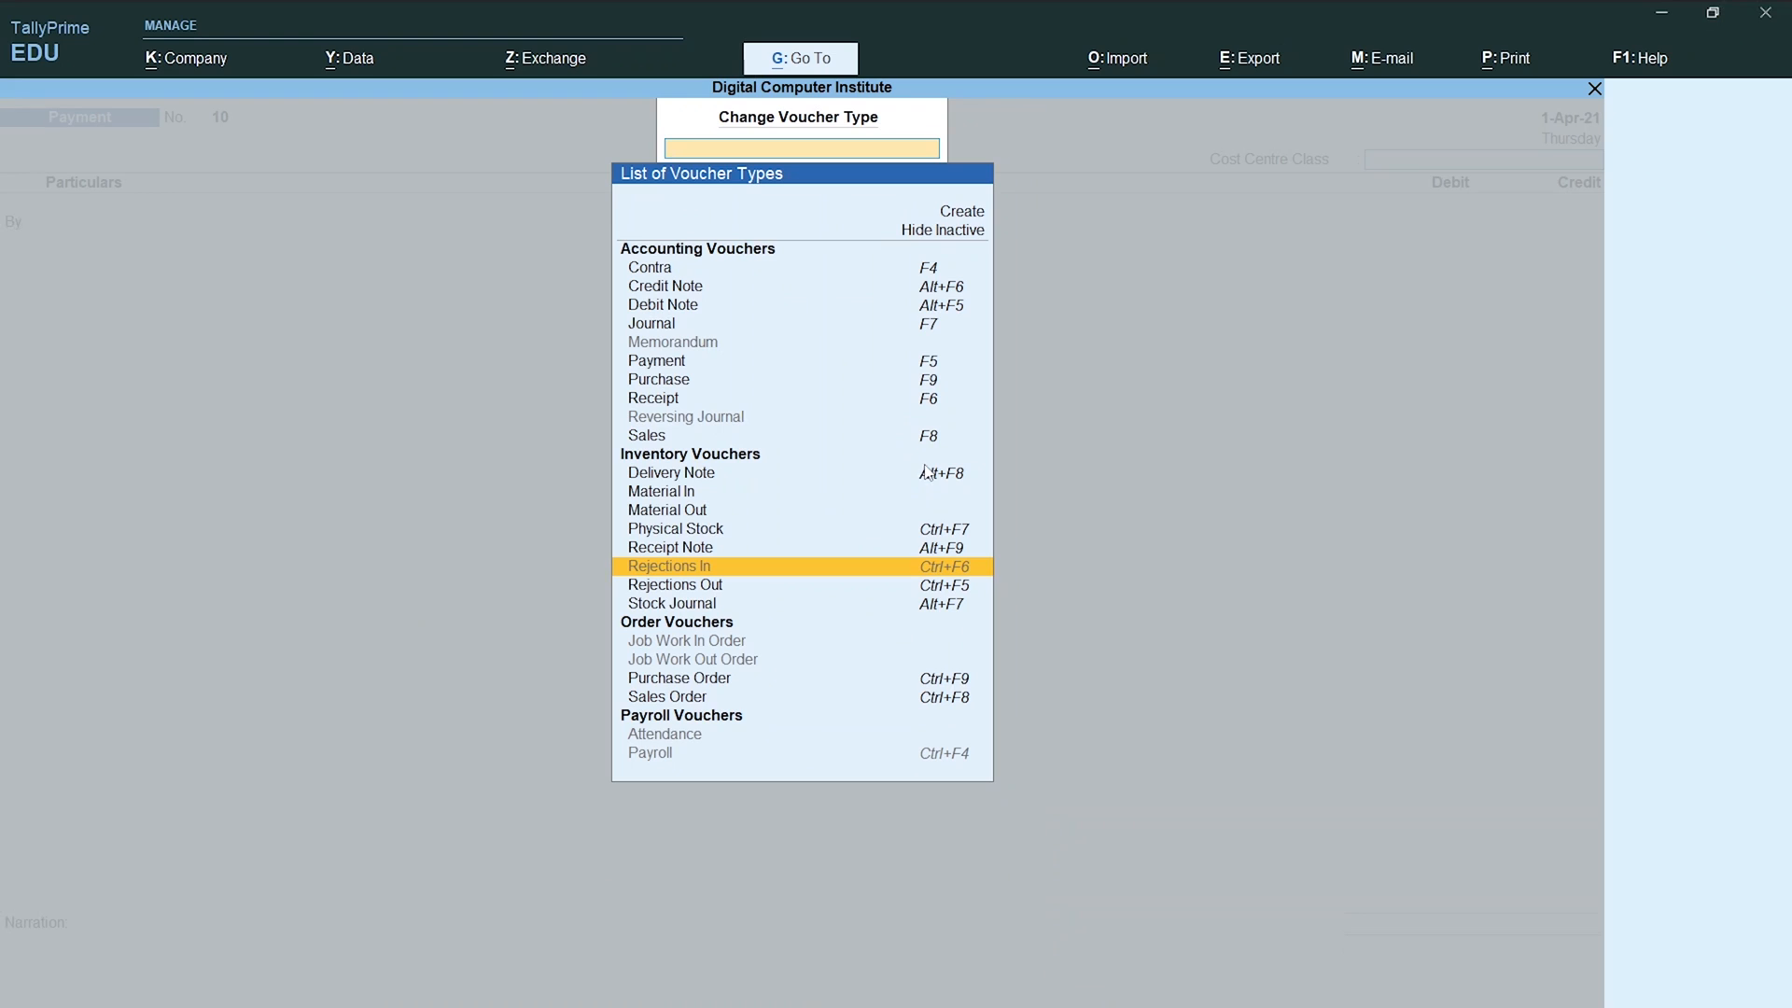
key(Return)
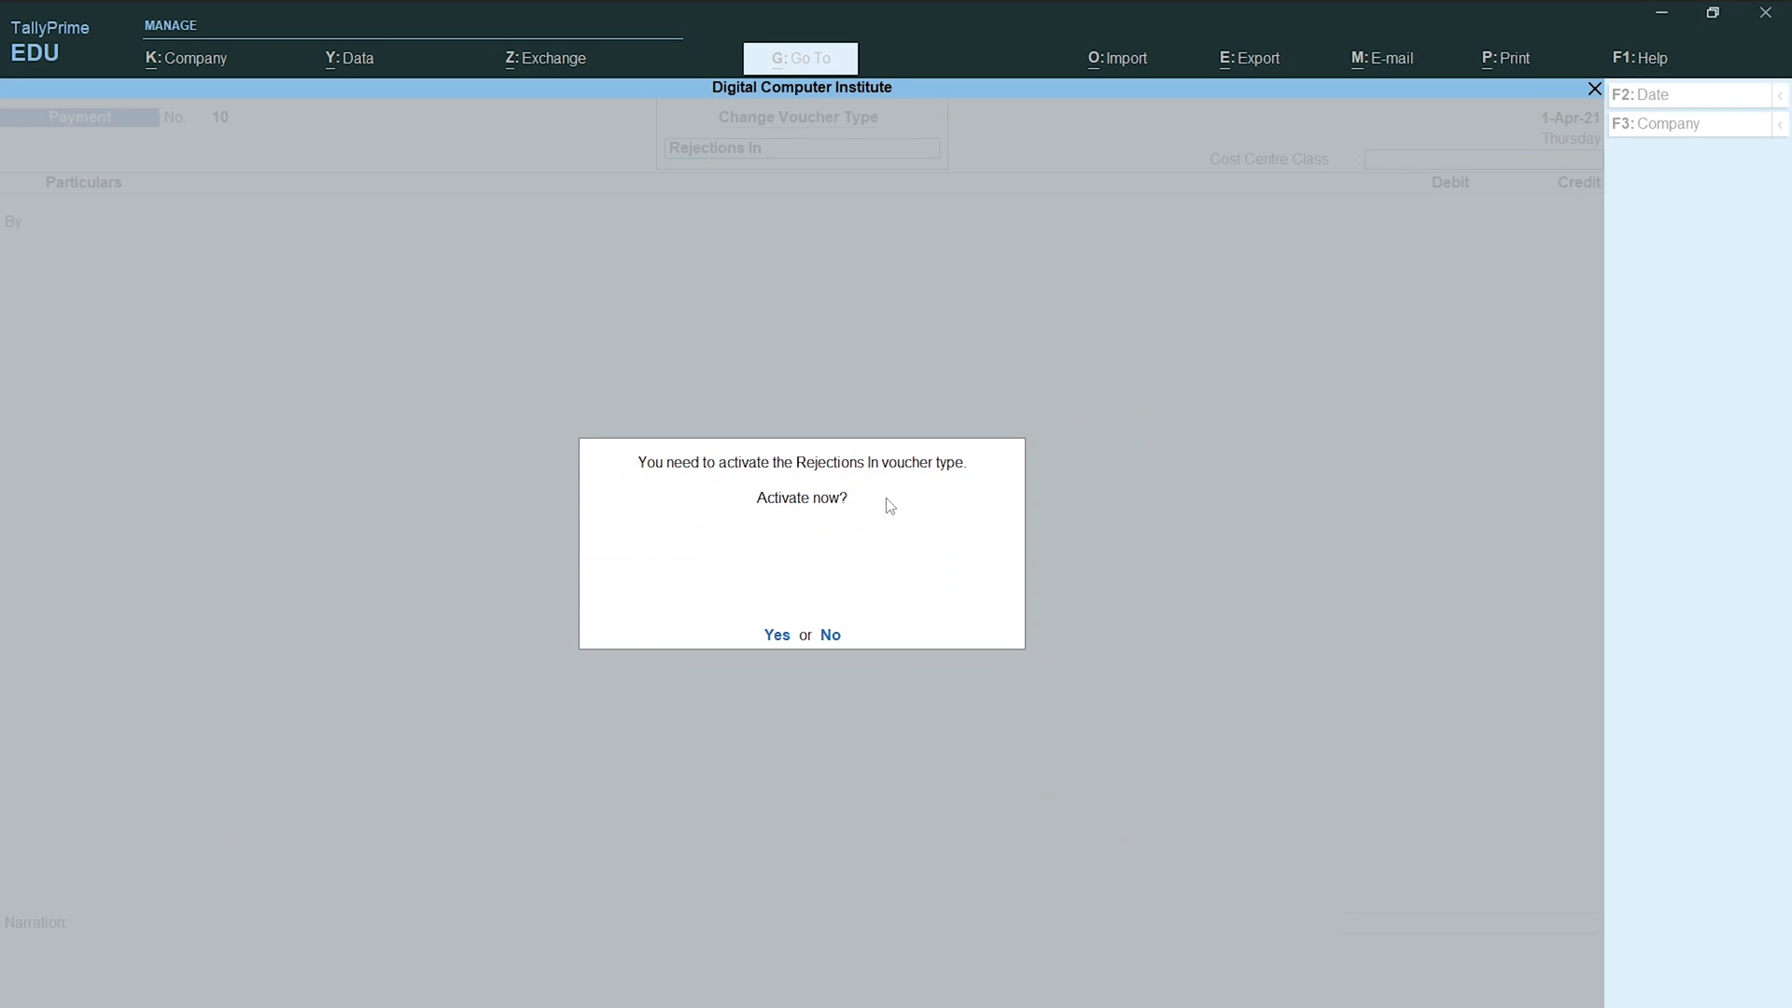
key(y)
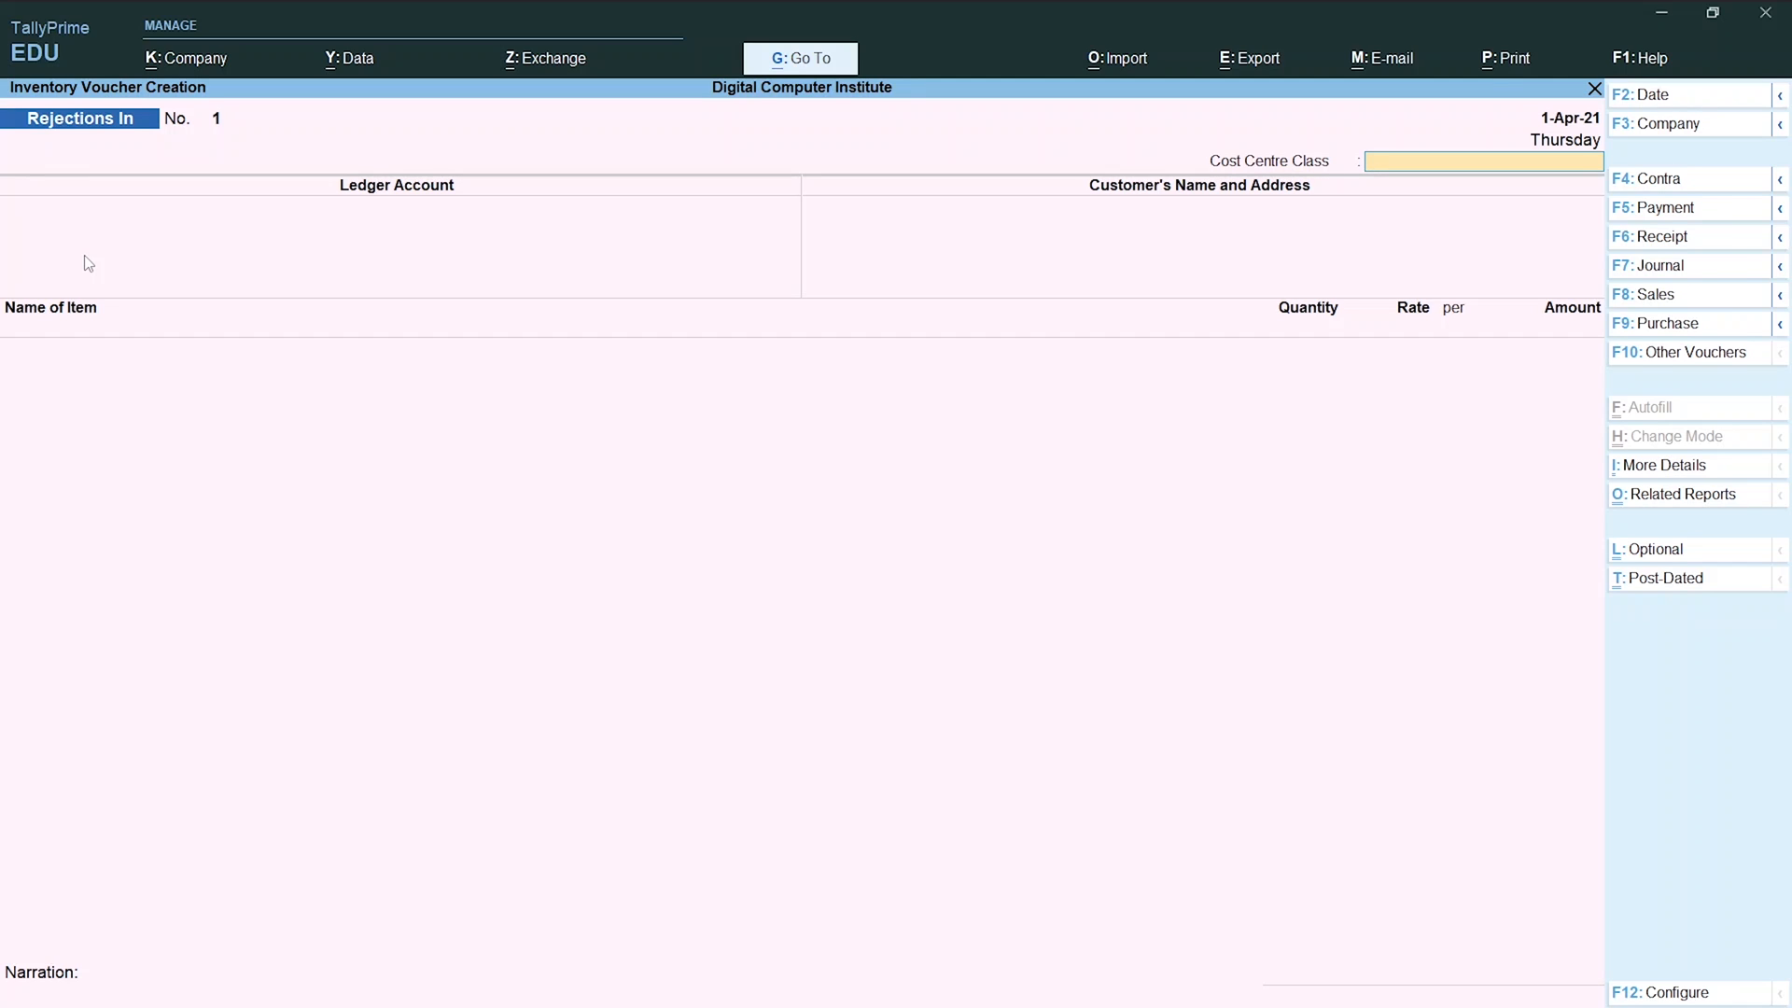
Switch to the Word document and examine the reference and order numbers in the 15 April Rejection In entry for IT InfoTech.
key(alt)
key(alt+Tab)
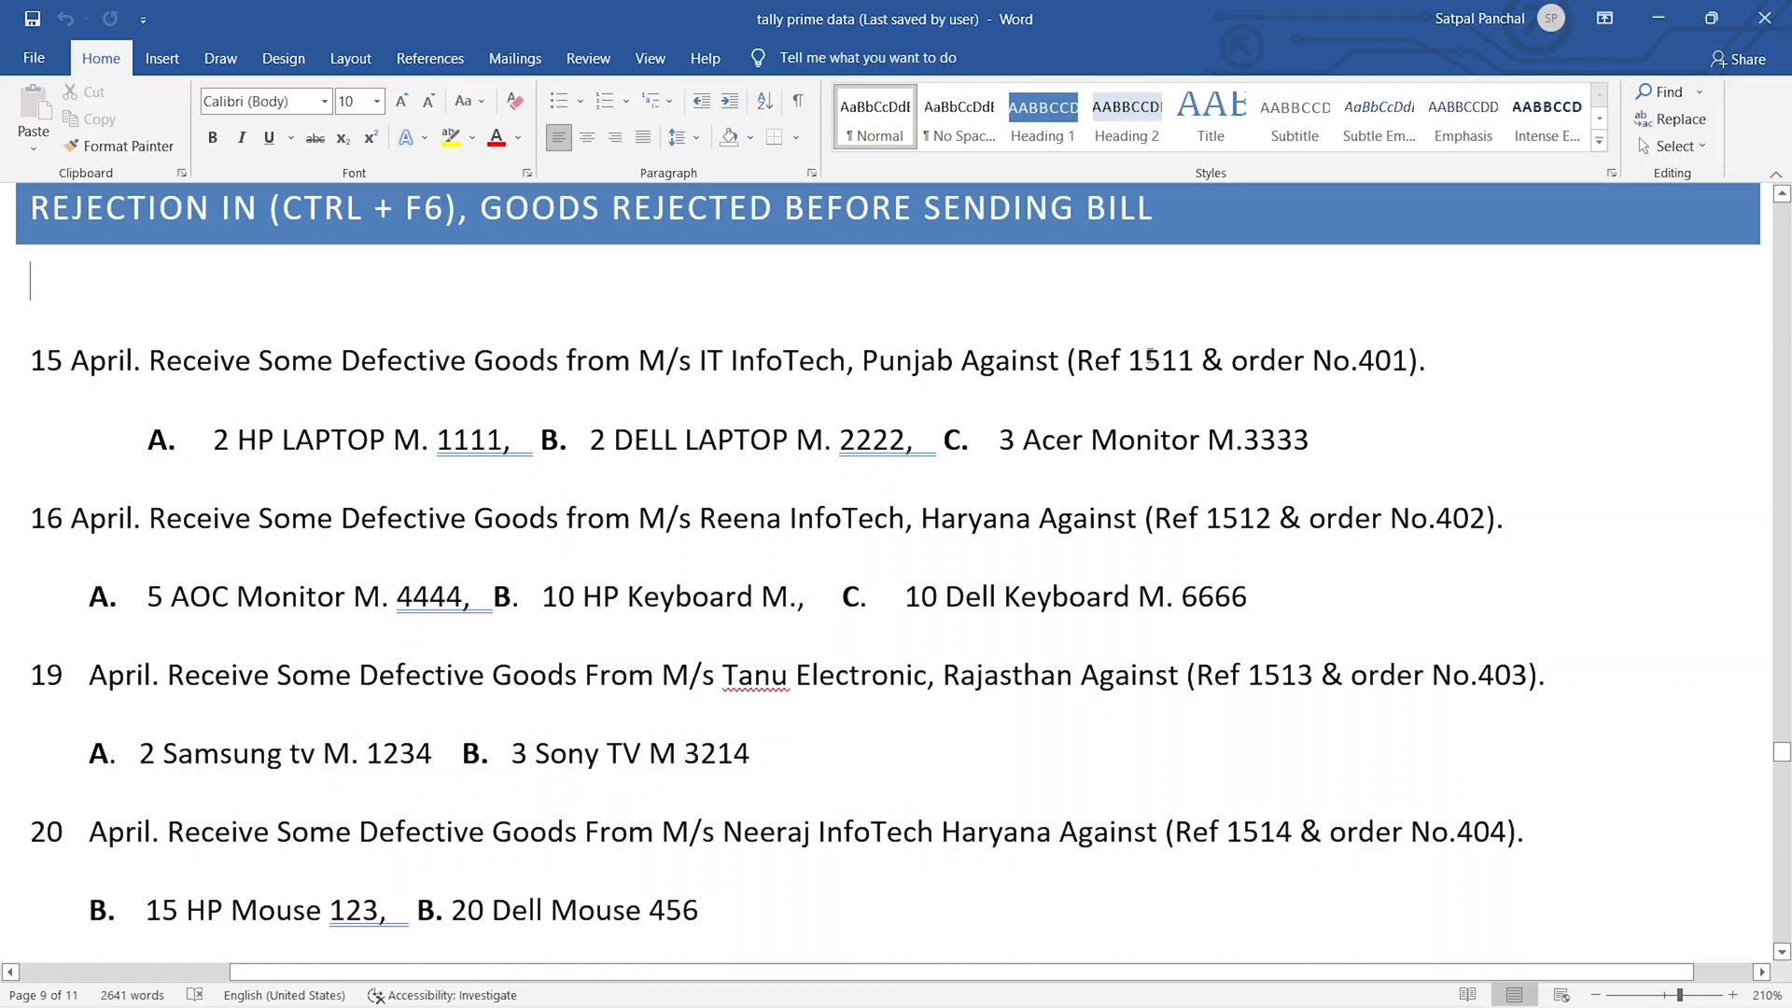
click(1409, 360)
drag(1408, 360, 1078, 360)
click(1186, 369)
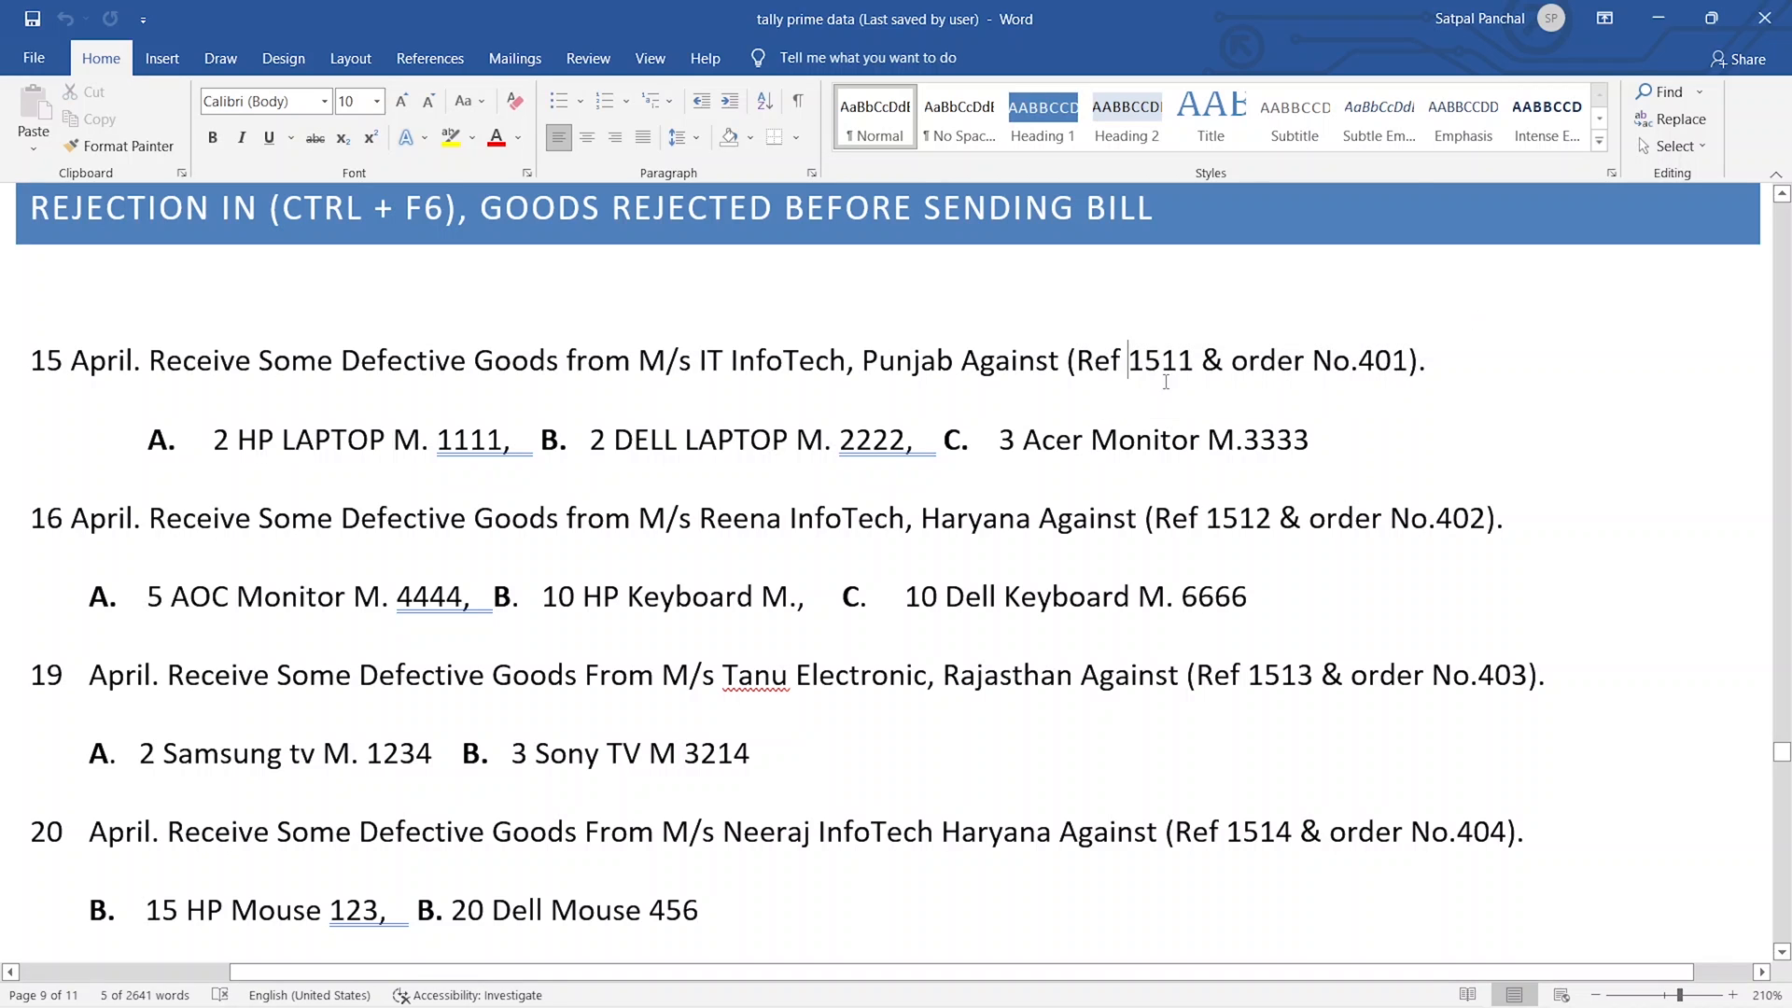
key(ctrl+Left)
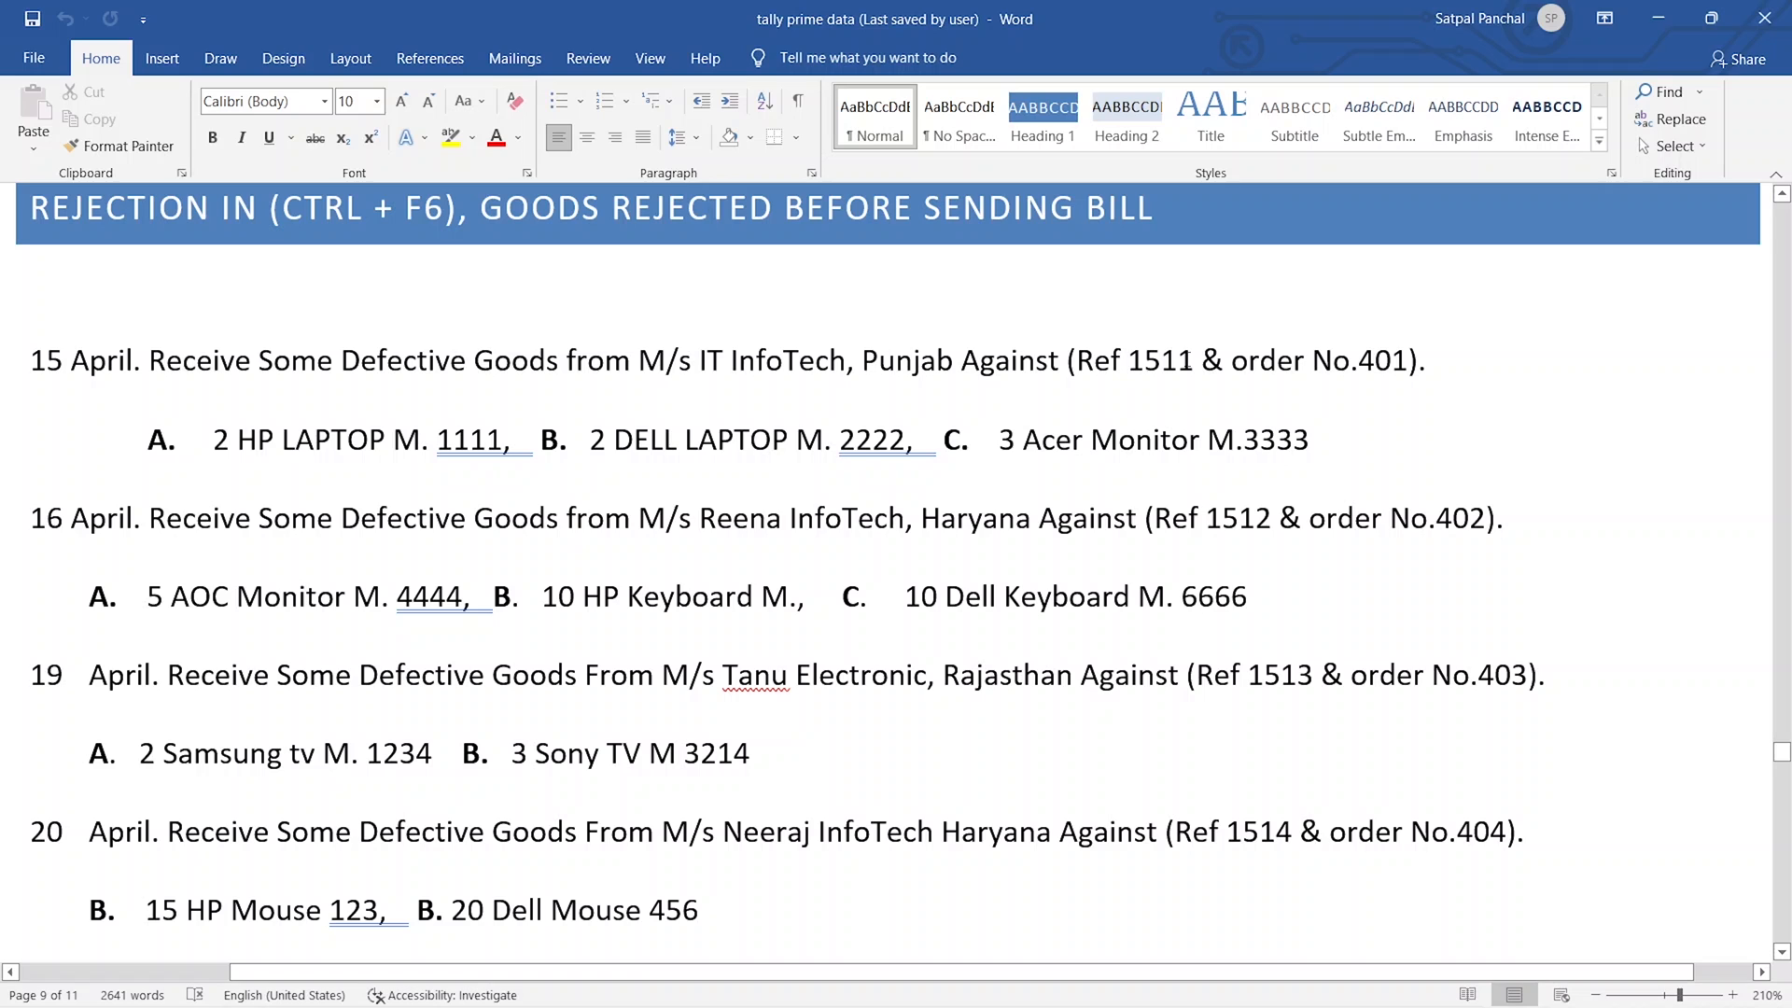
drag(1196, 360, 1123, 357)
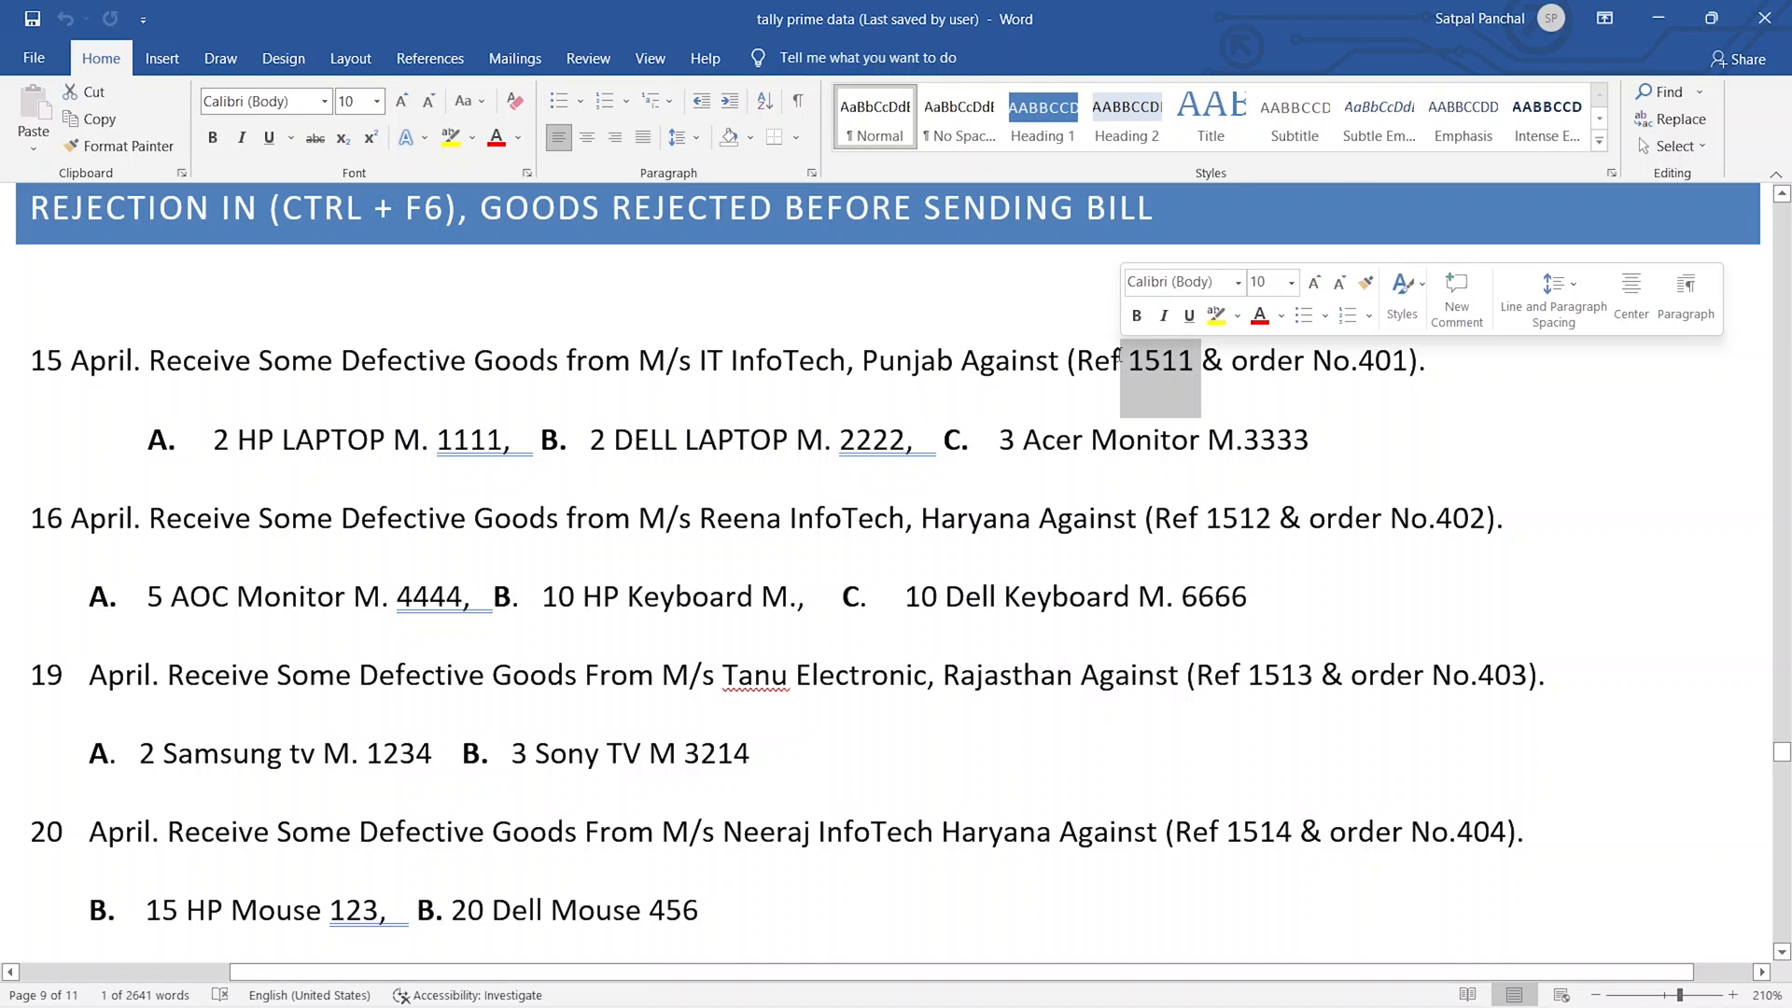
click(1074, 373)
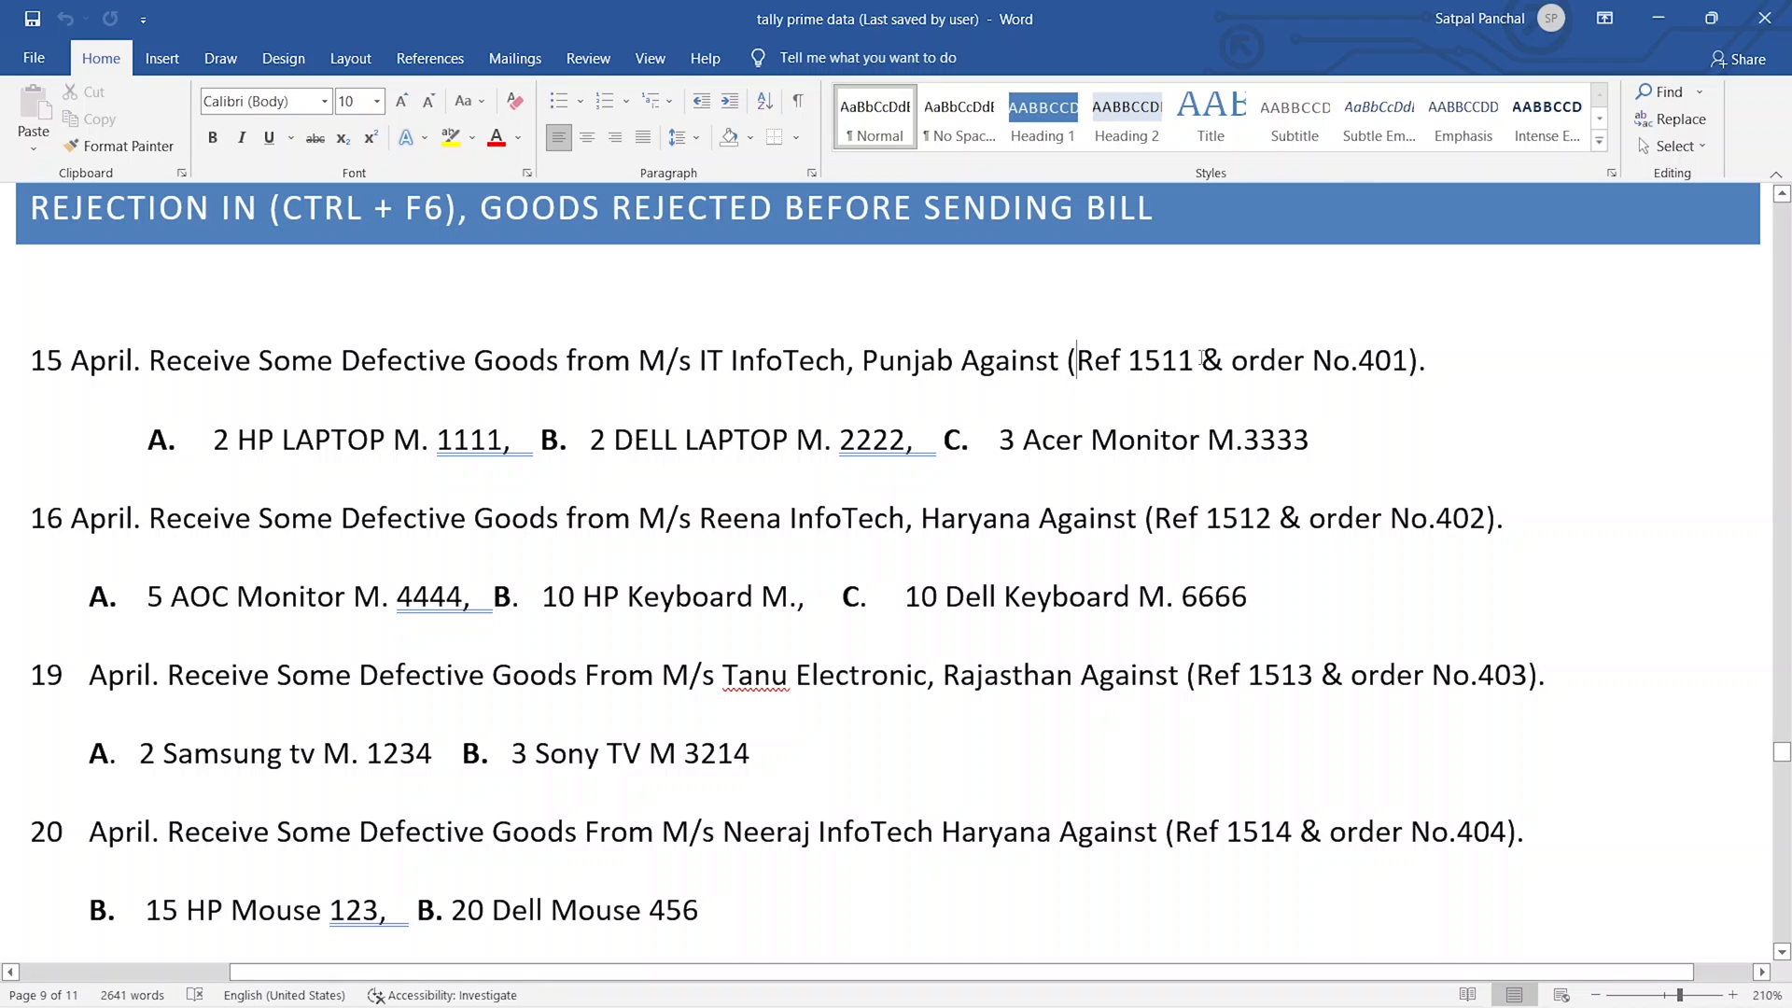
drag(1198, 359, 1076, 361)
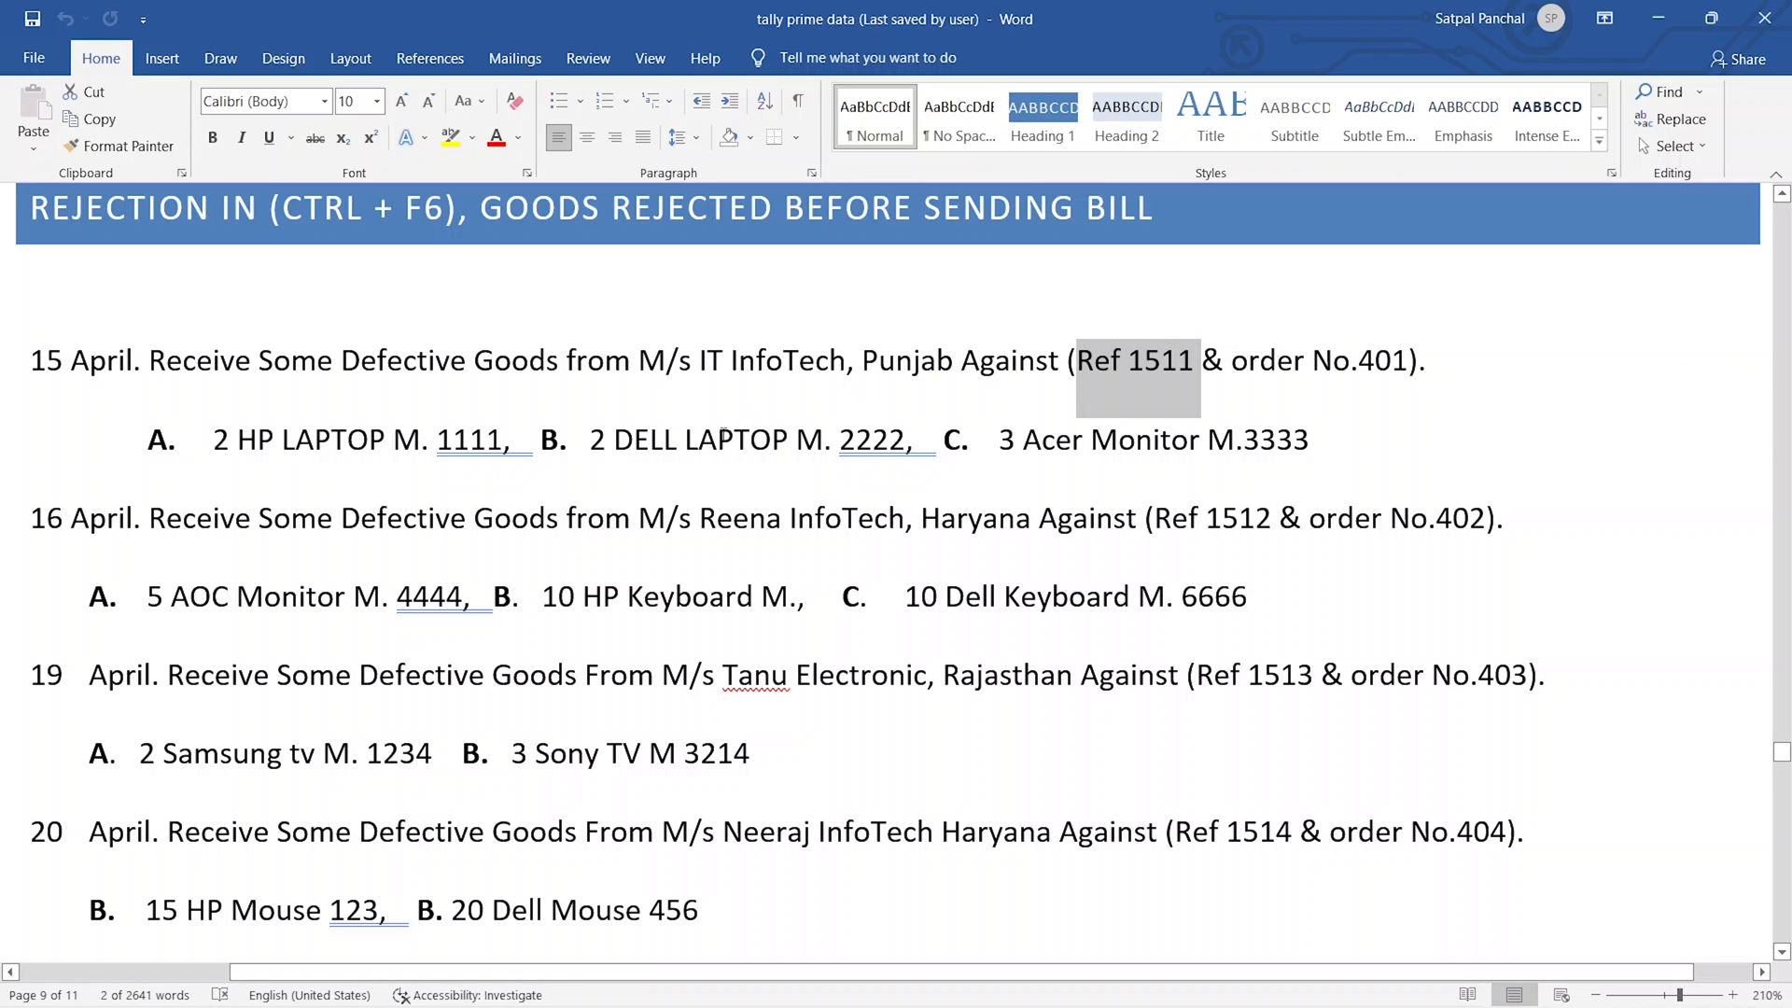
Switch to TallyPrime and set the Rejections In voucher's cost centre class to Not Applicable, with It Info Tech as ledger account and customer.
key(alt+Tab)
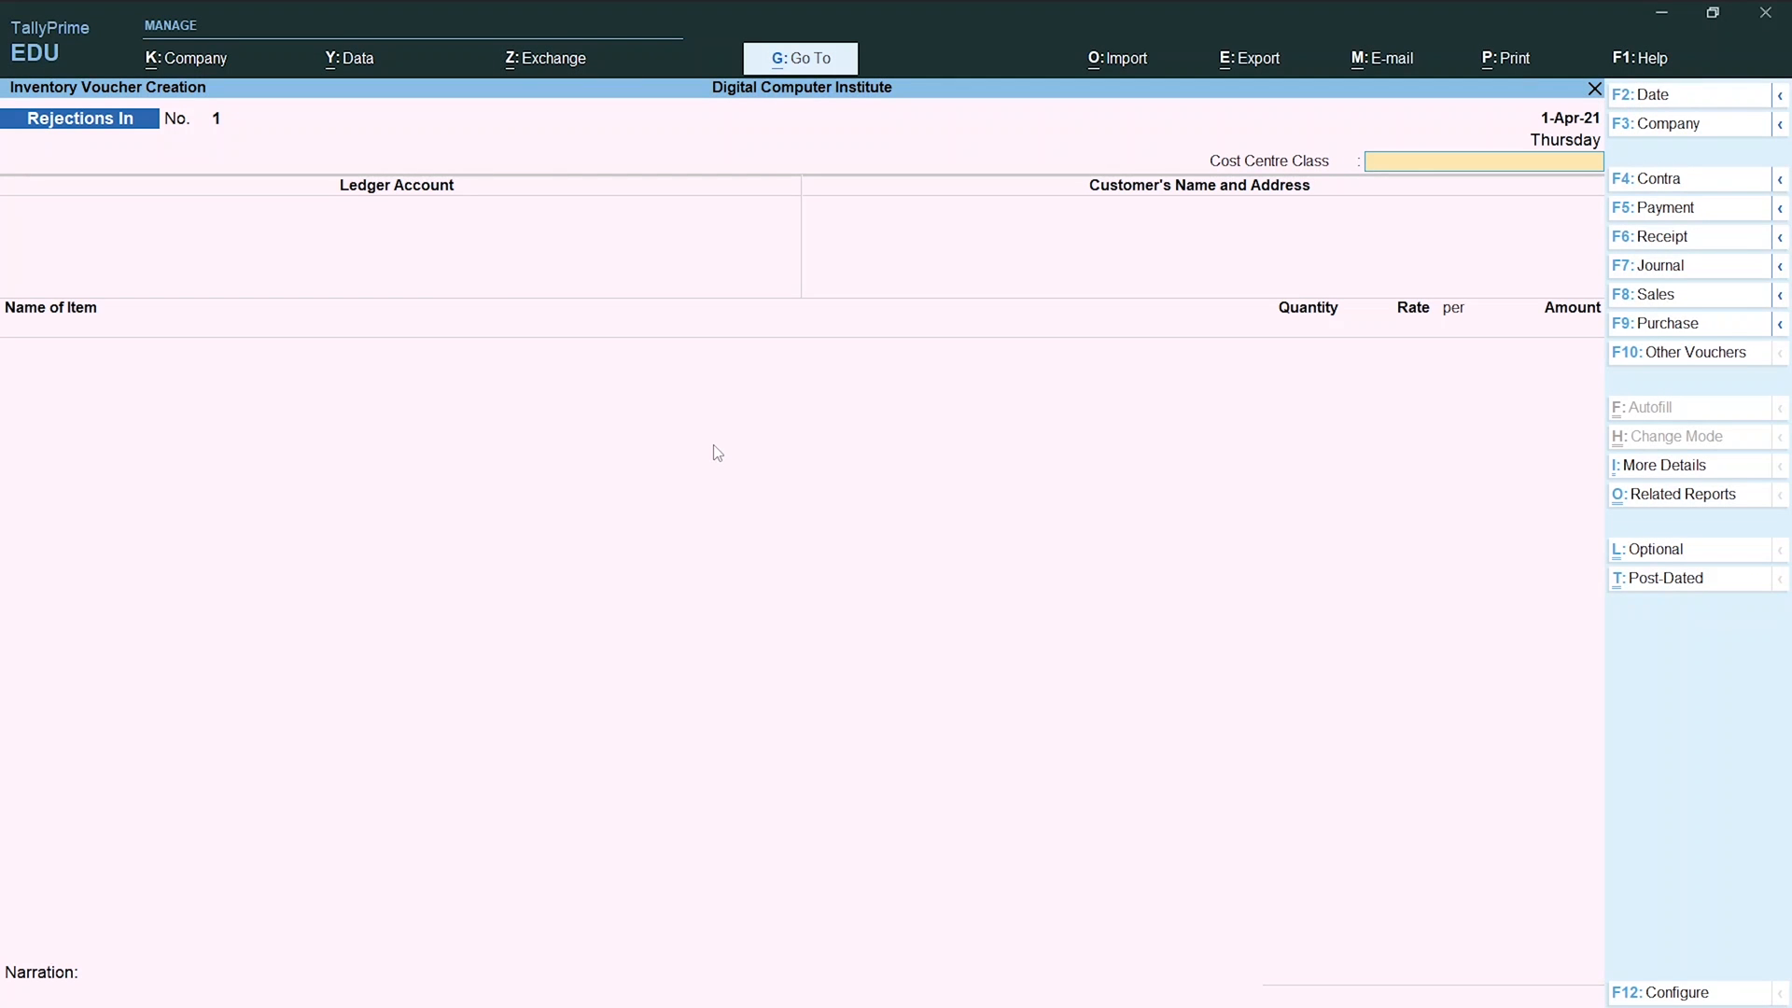
key(Return)
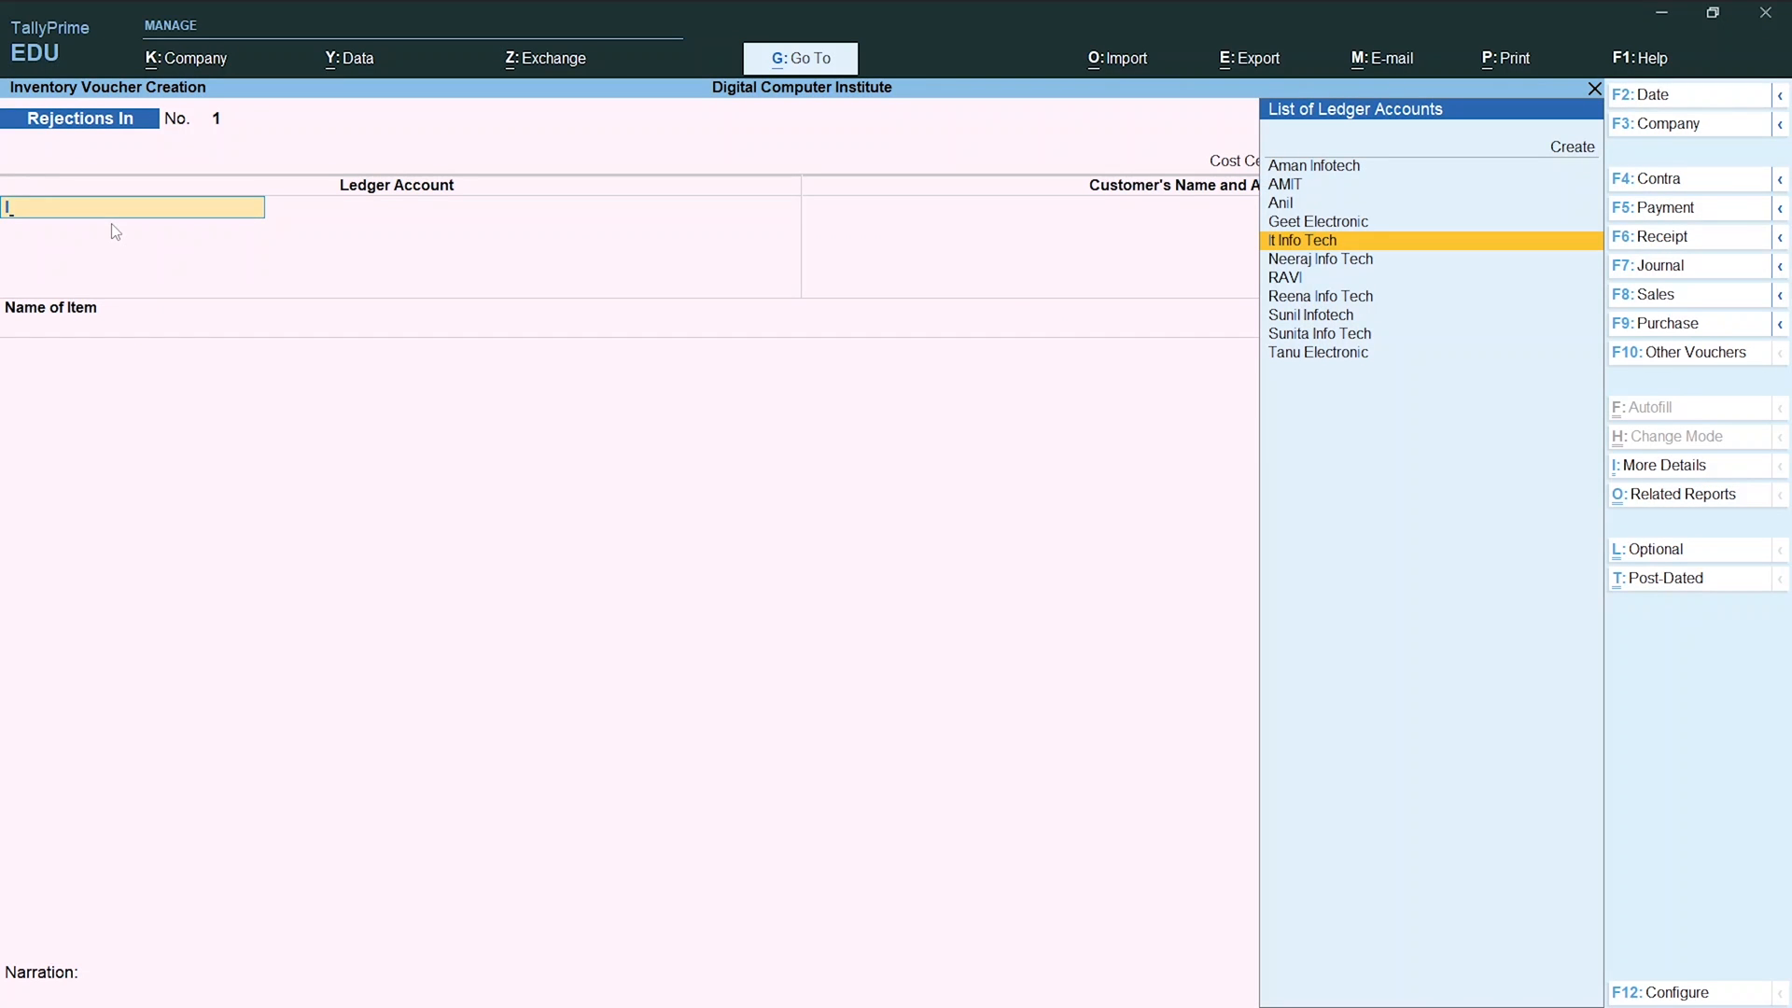
key(Return)
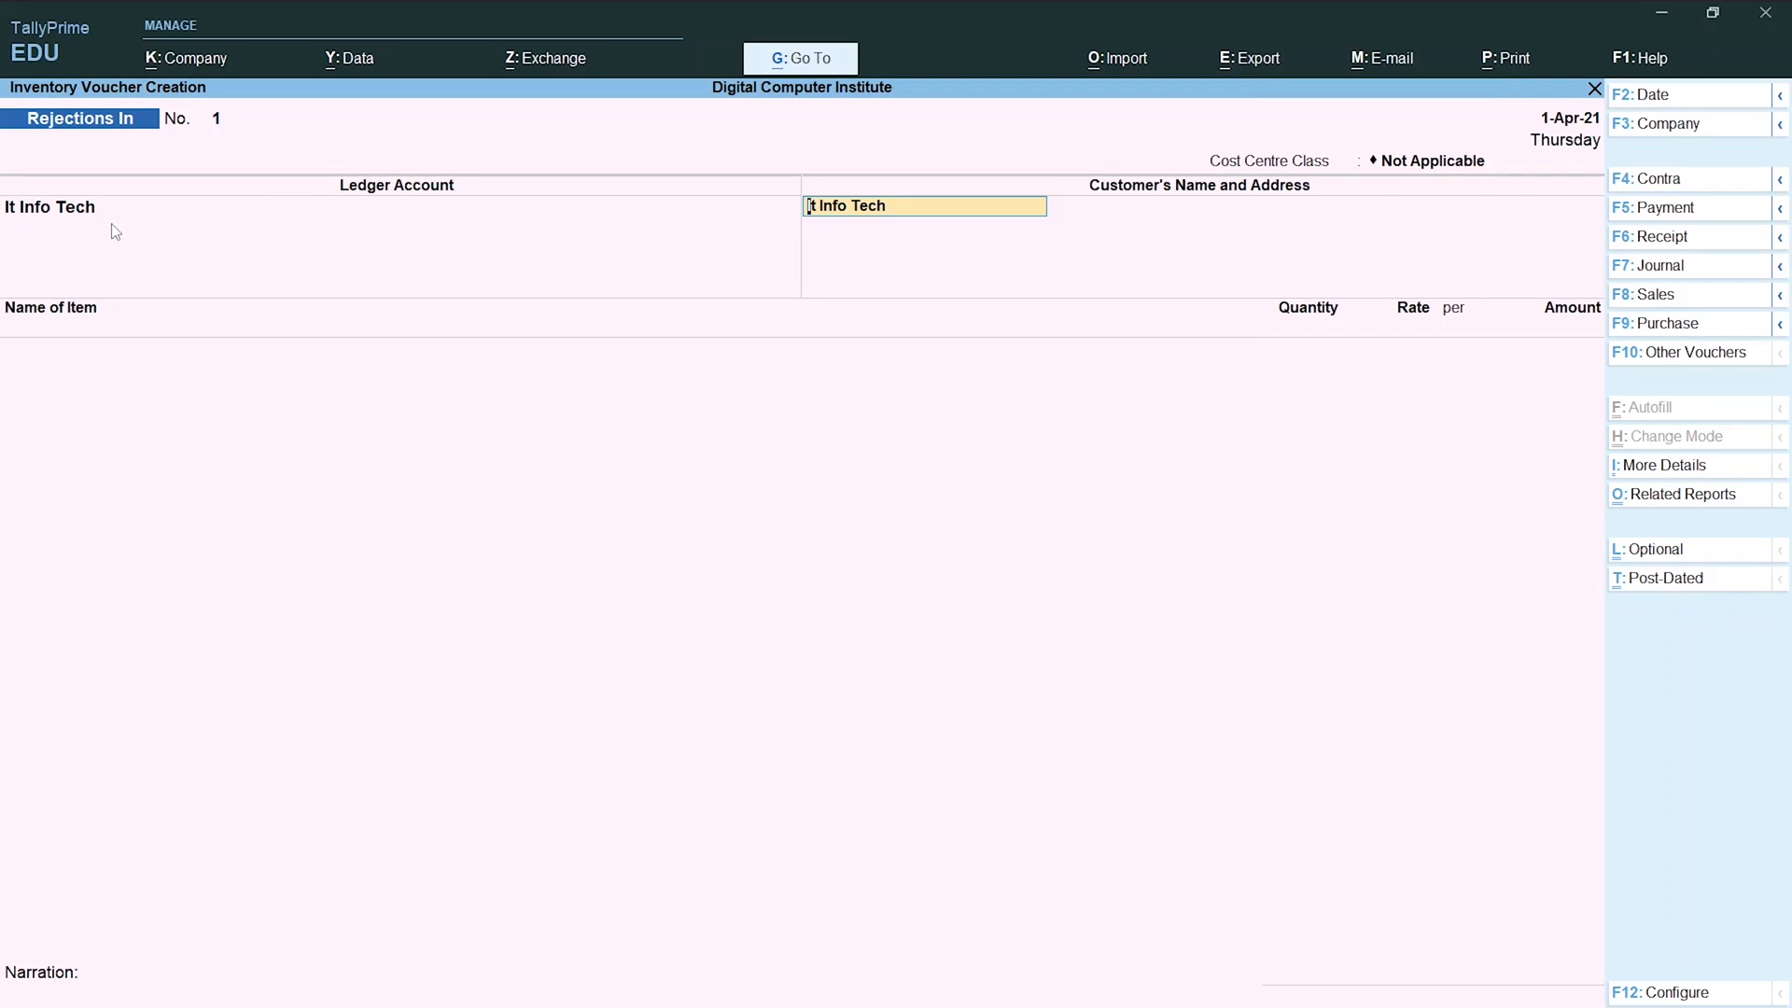
key(Return)
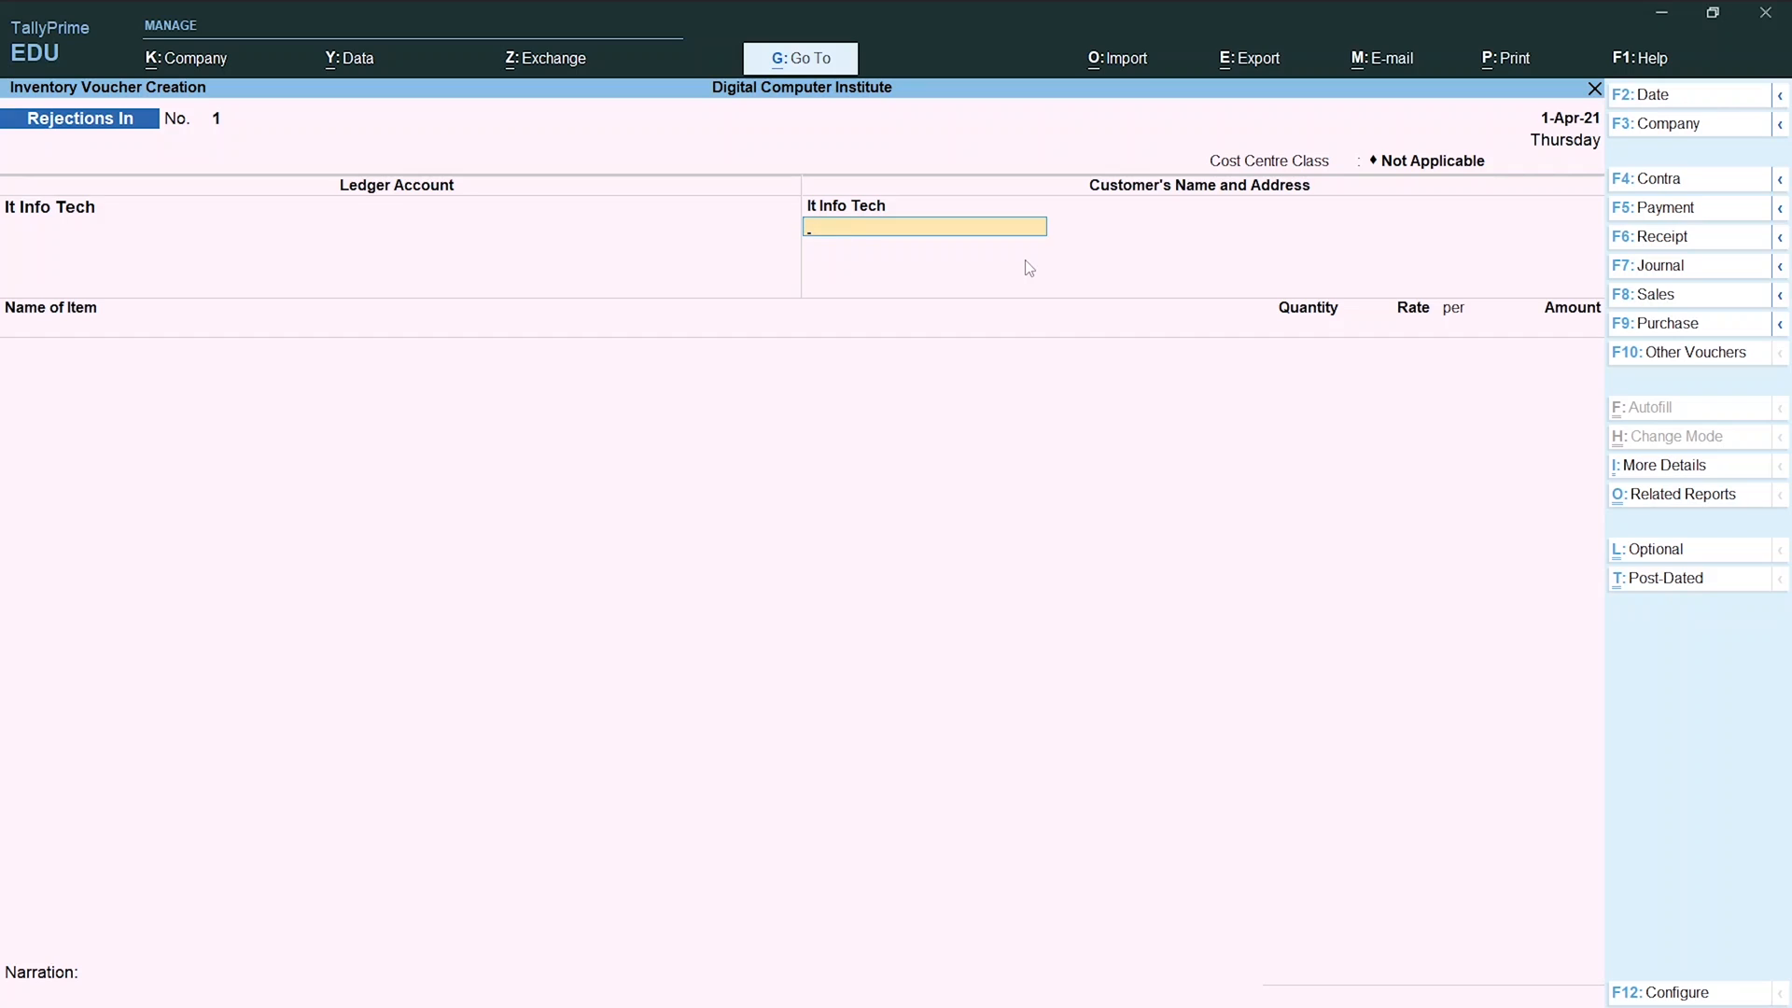
key(Return)
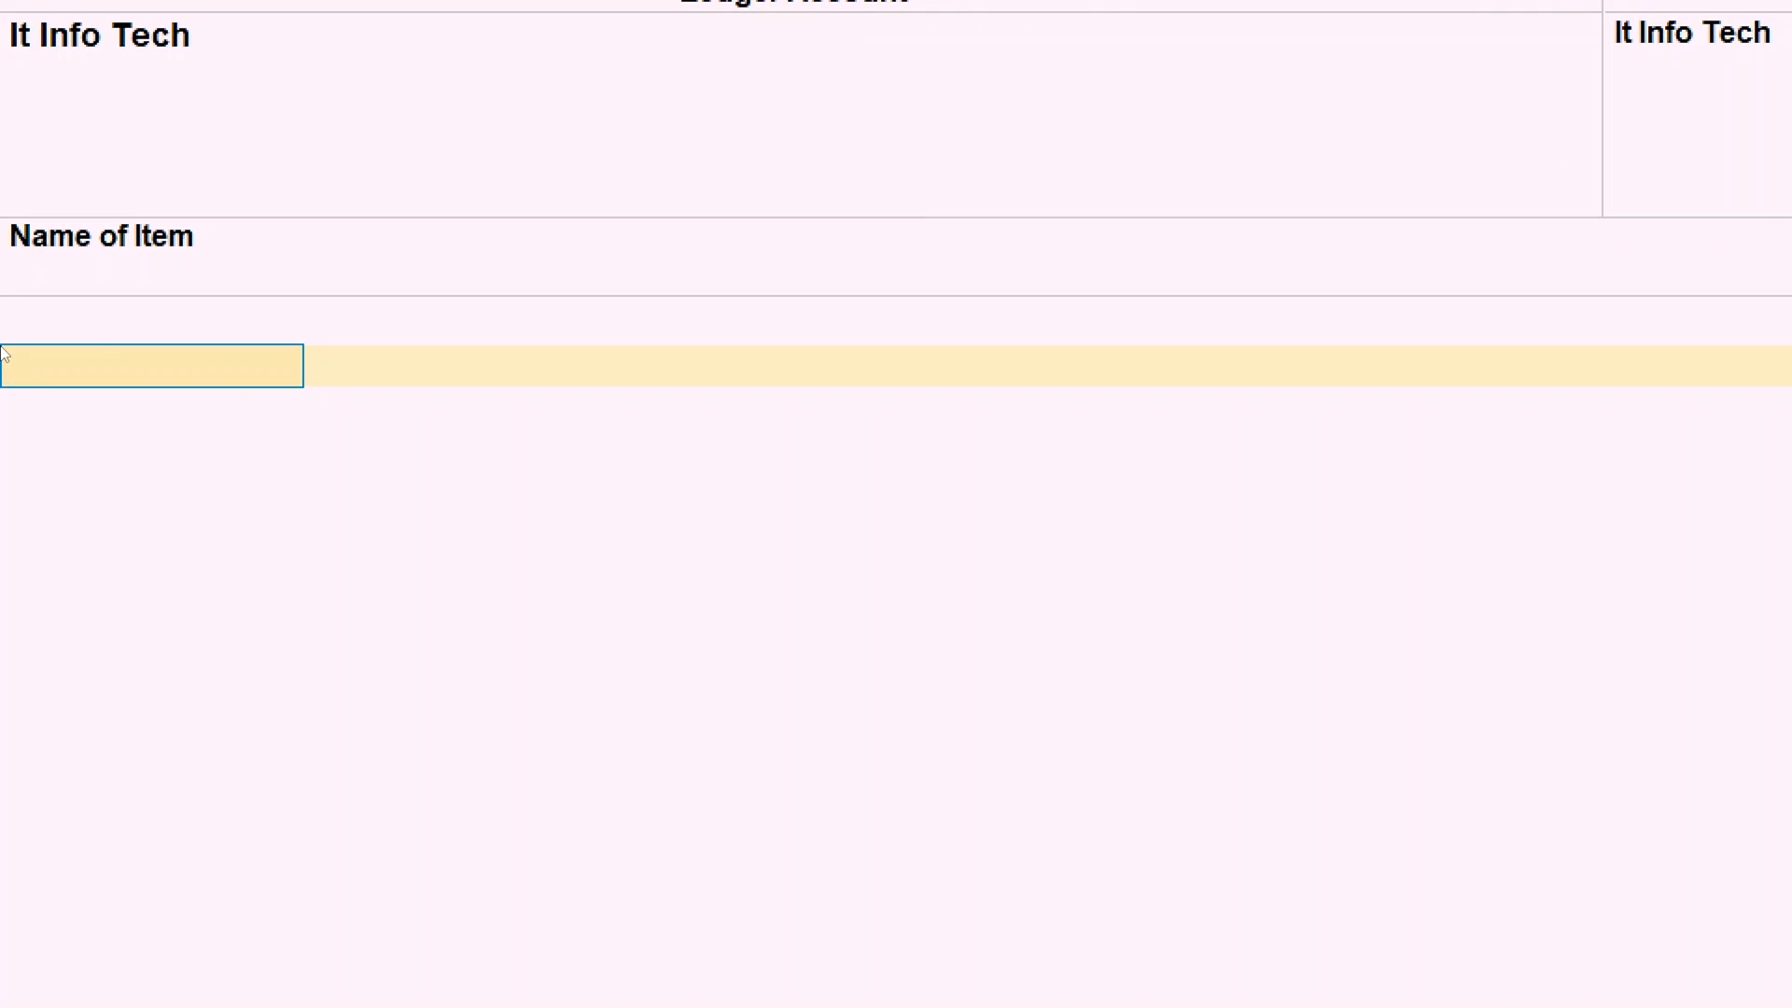
Check the returned goods in the Word document and choose Laptop M1111 as the first item of the TallyPrime voucher.
key(alt+Tab)
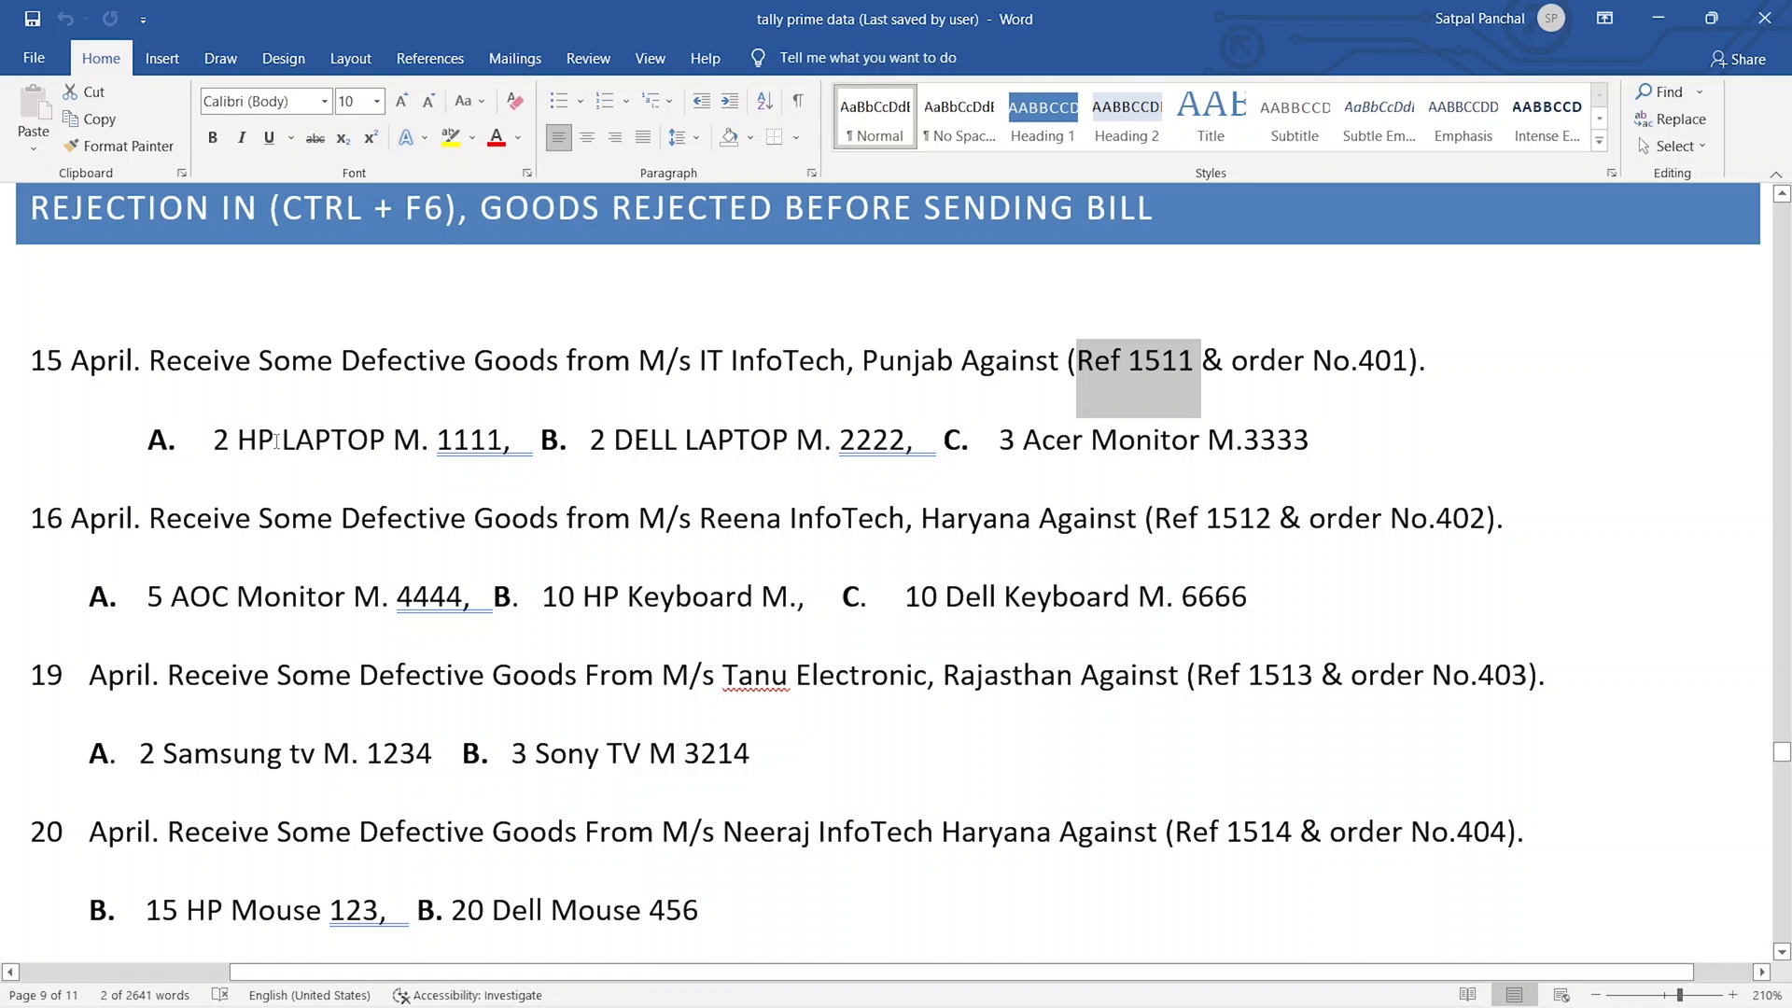
key(alt+Tab)
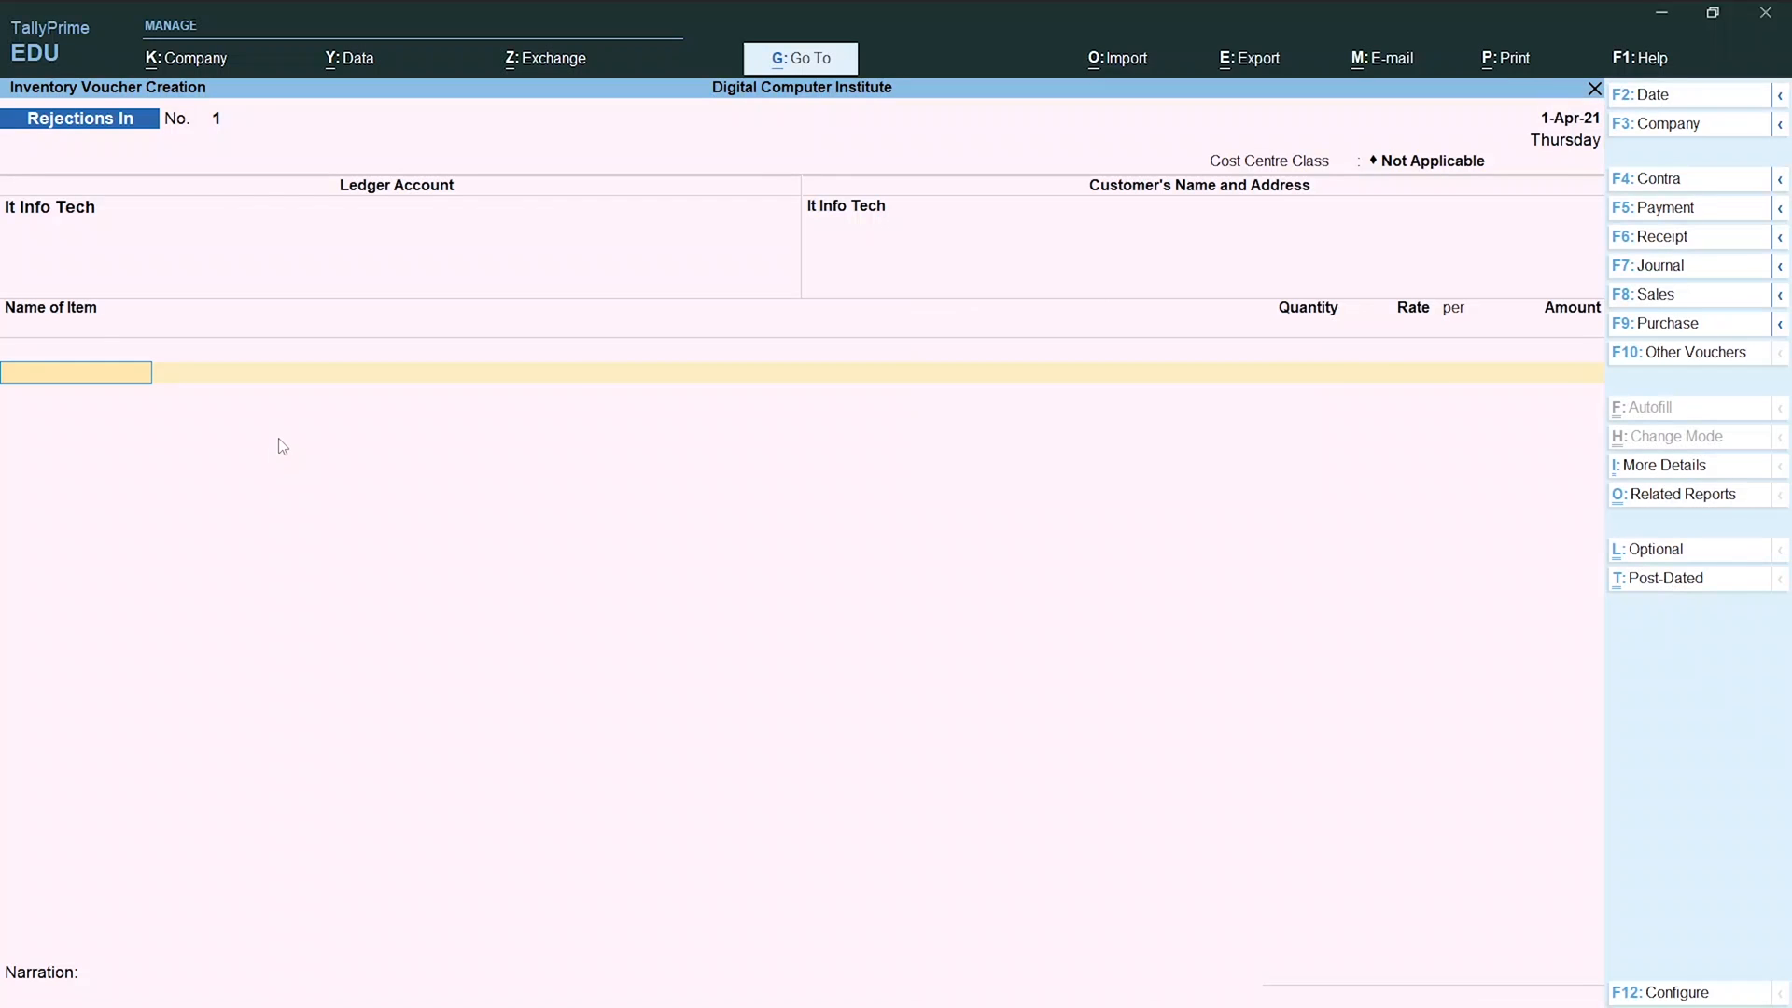
key(Down)
key(Down)
key(Down)
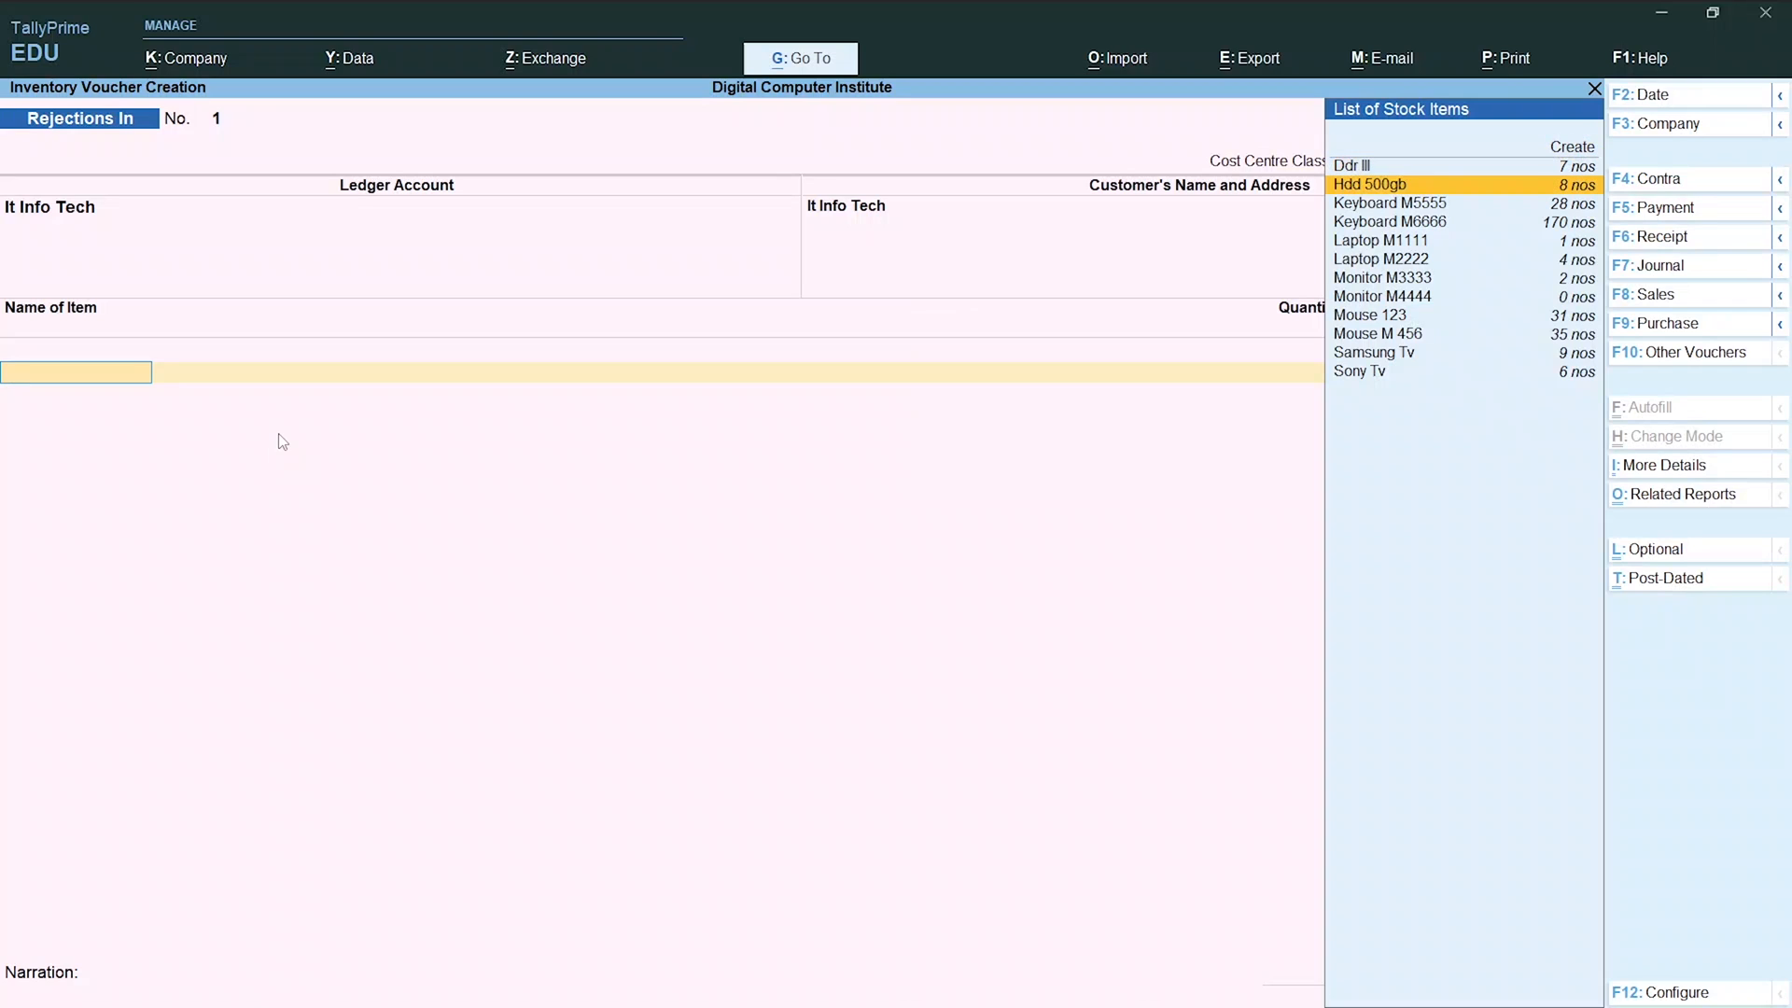
text(L)
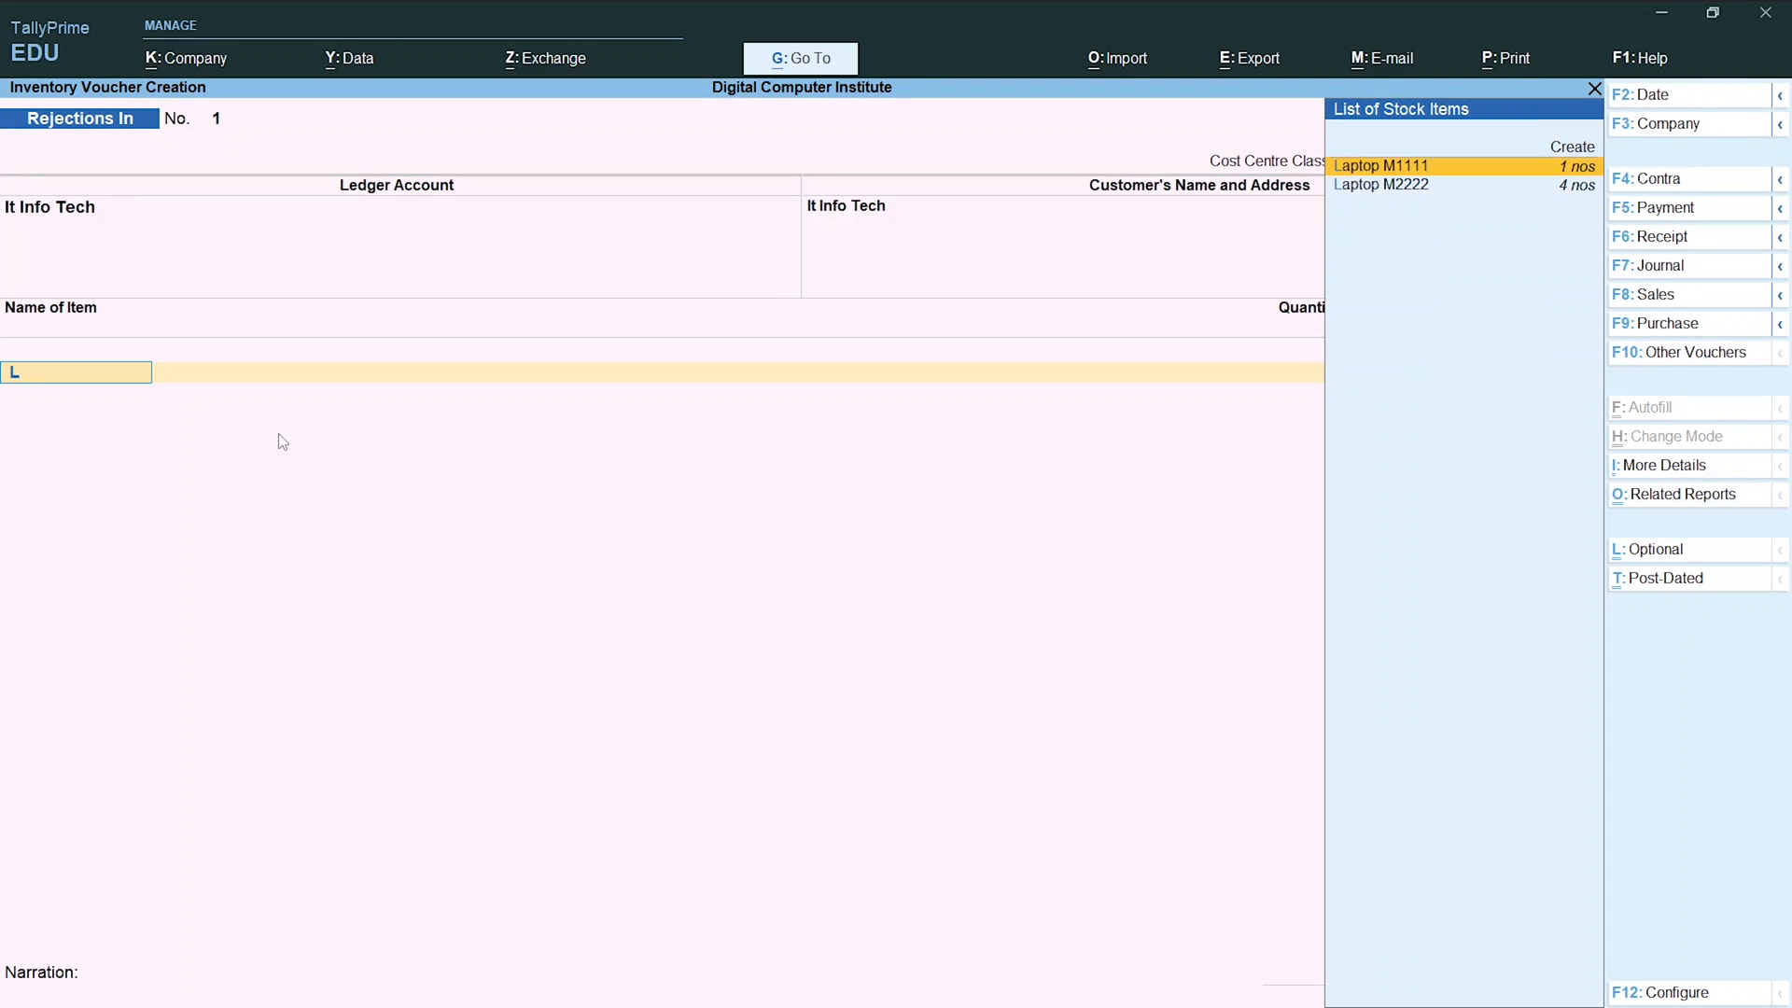
key(Return)
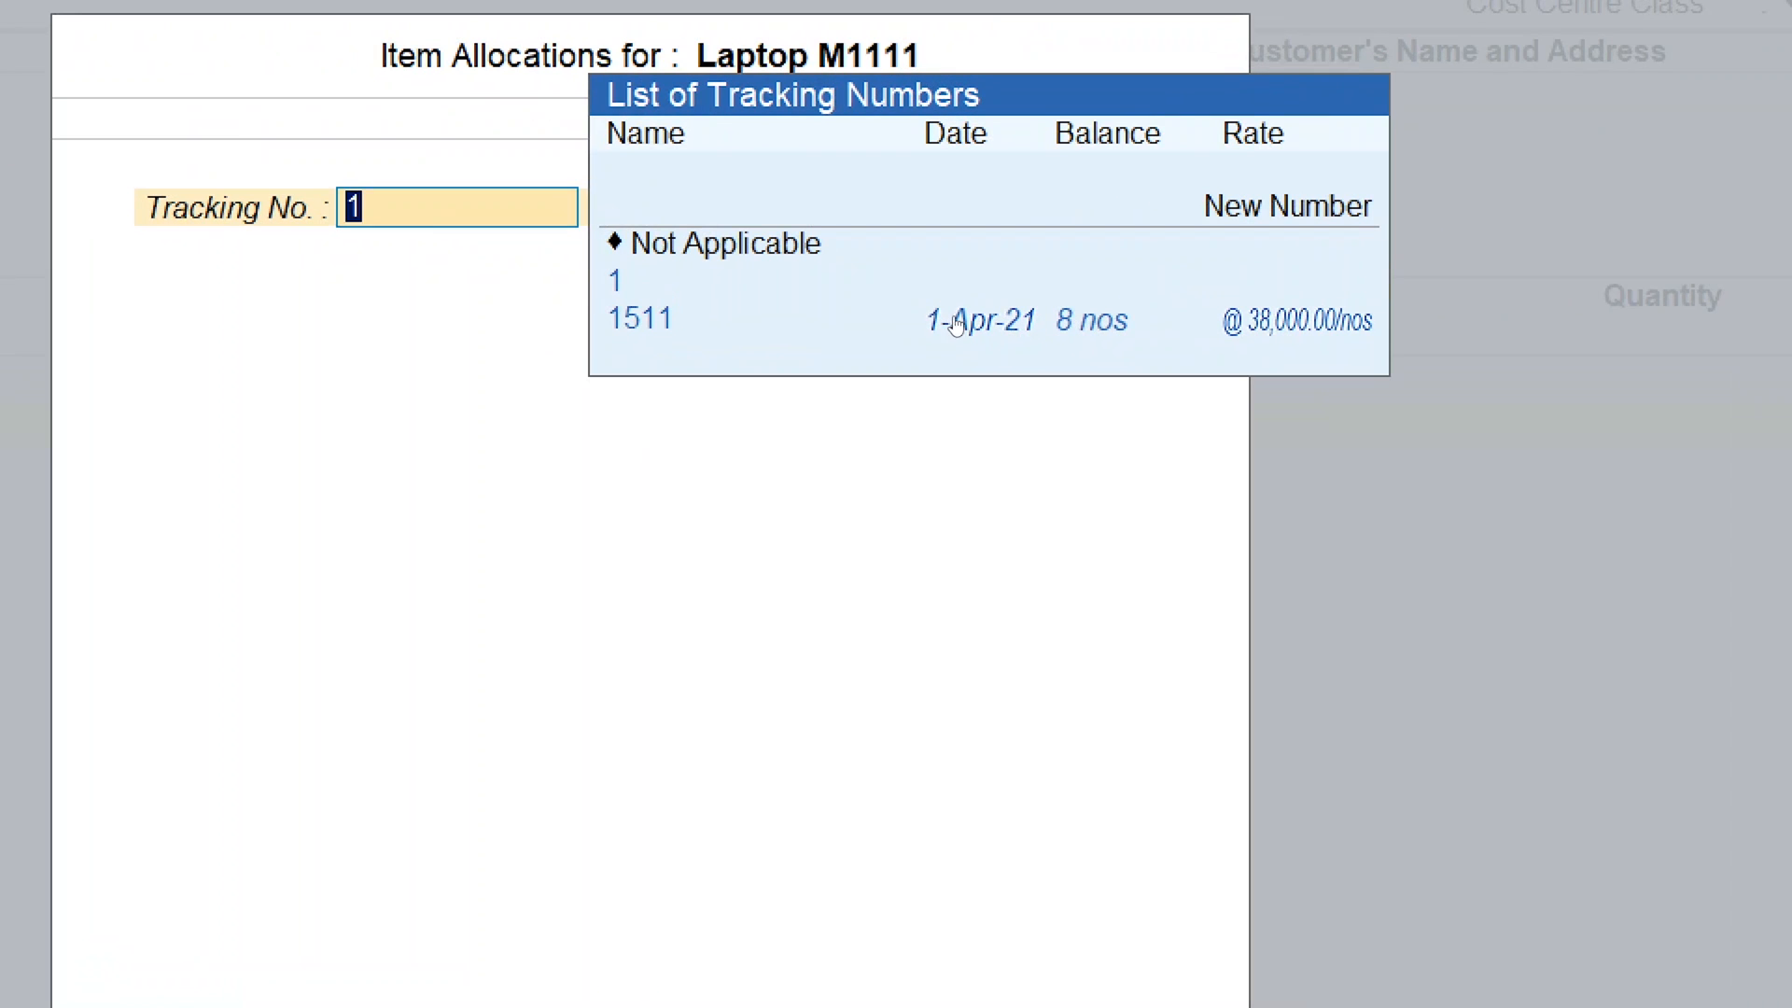
Compare the reference number with the Word document and assign tracking number 1511 to Laptop M1111.
click(956, 322)
key(Up)
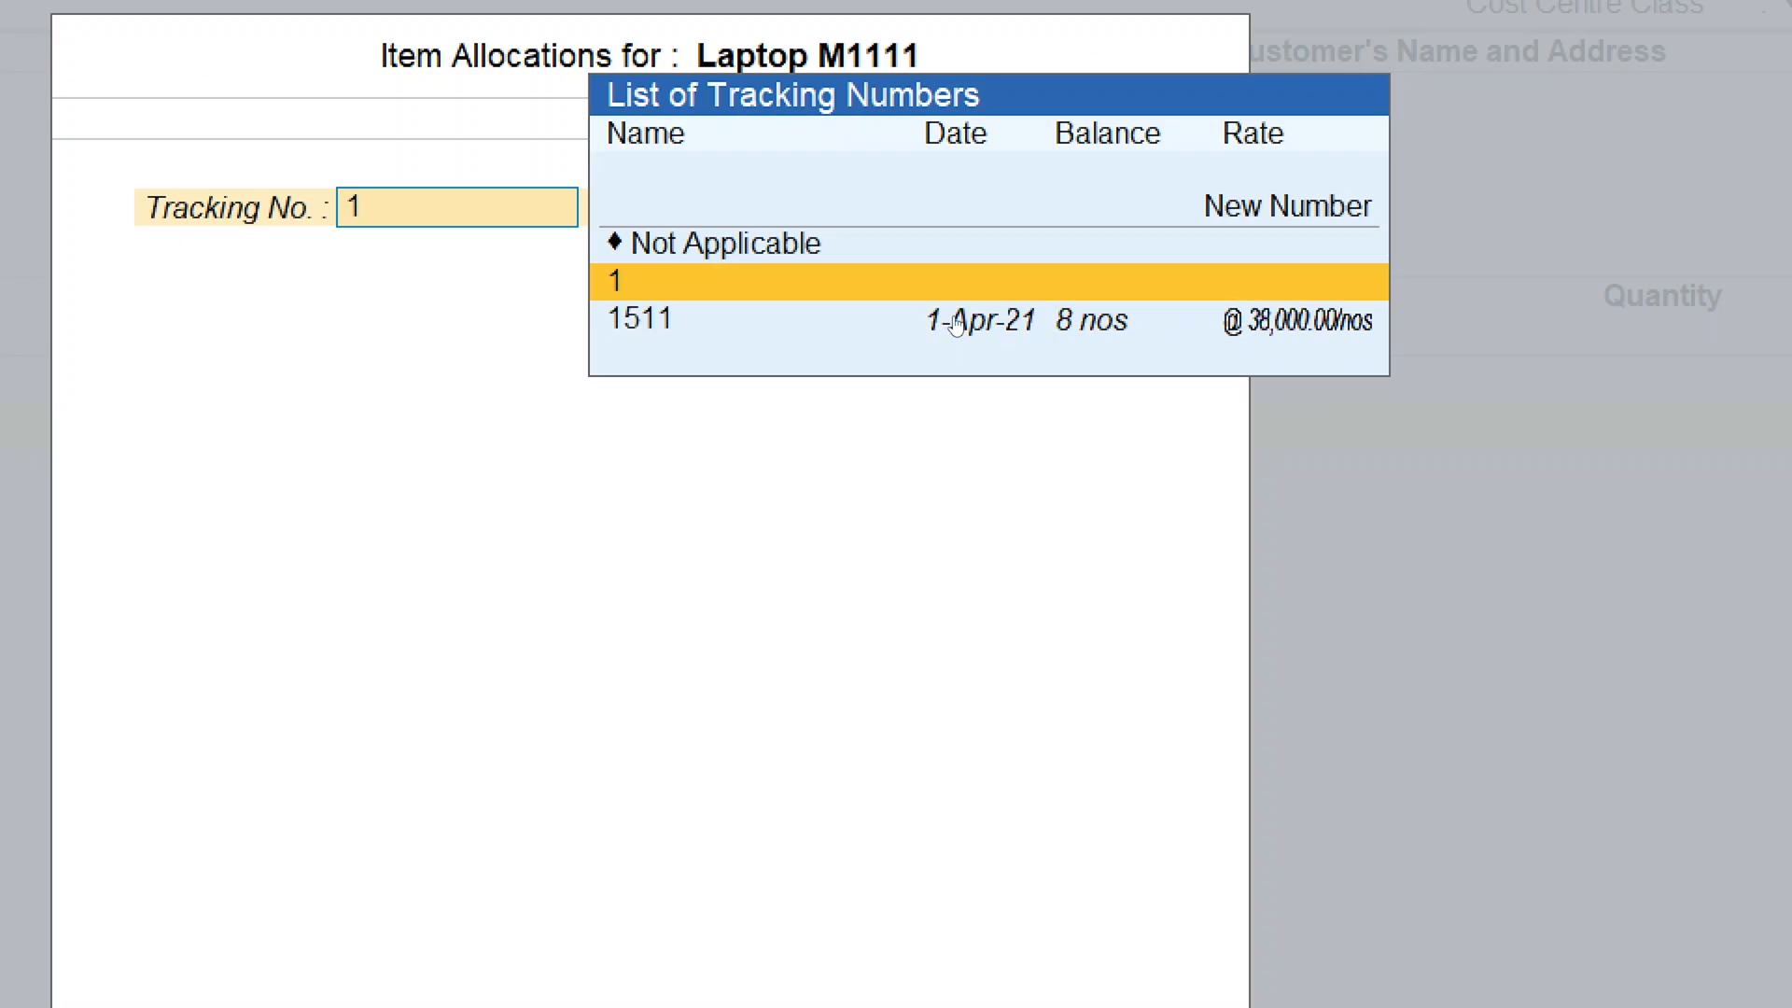
click(956, 322)
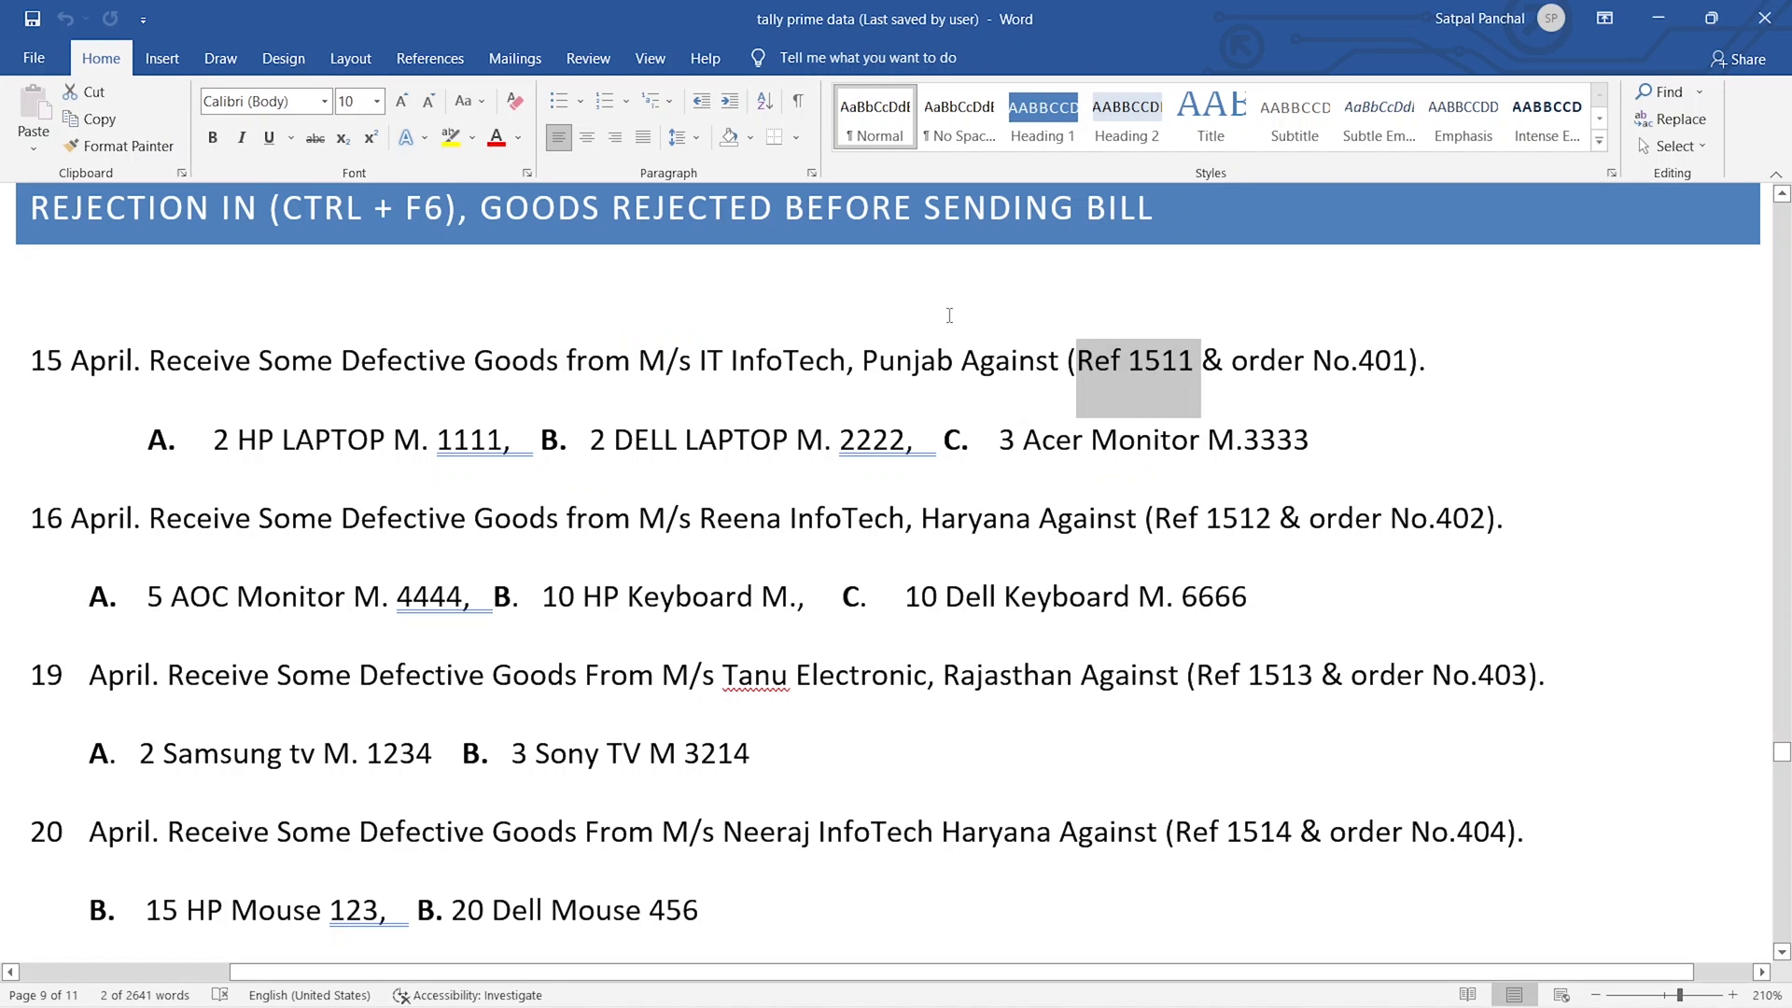
click(1147, 377)
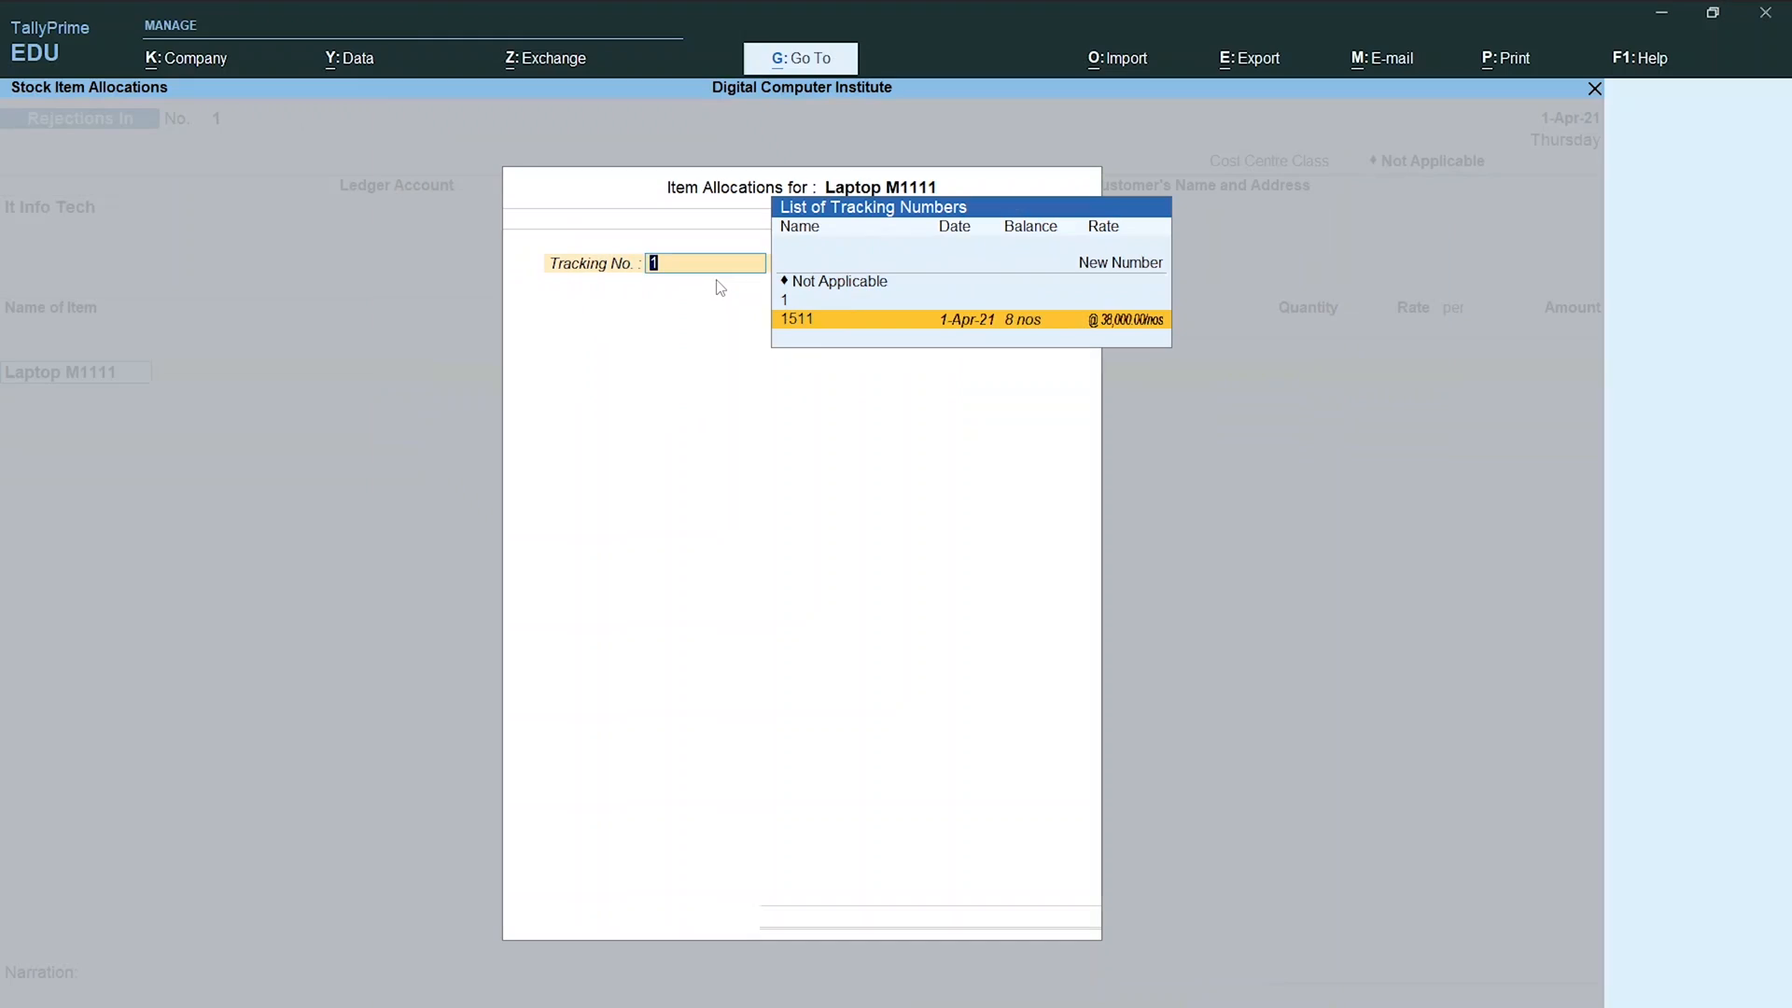
click(975, 327)
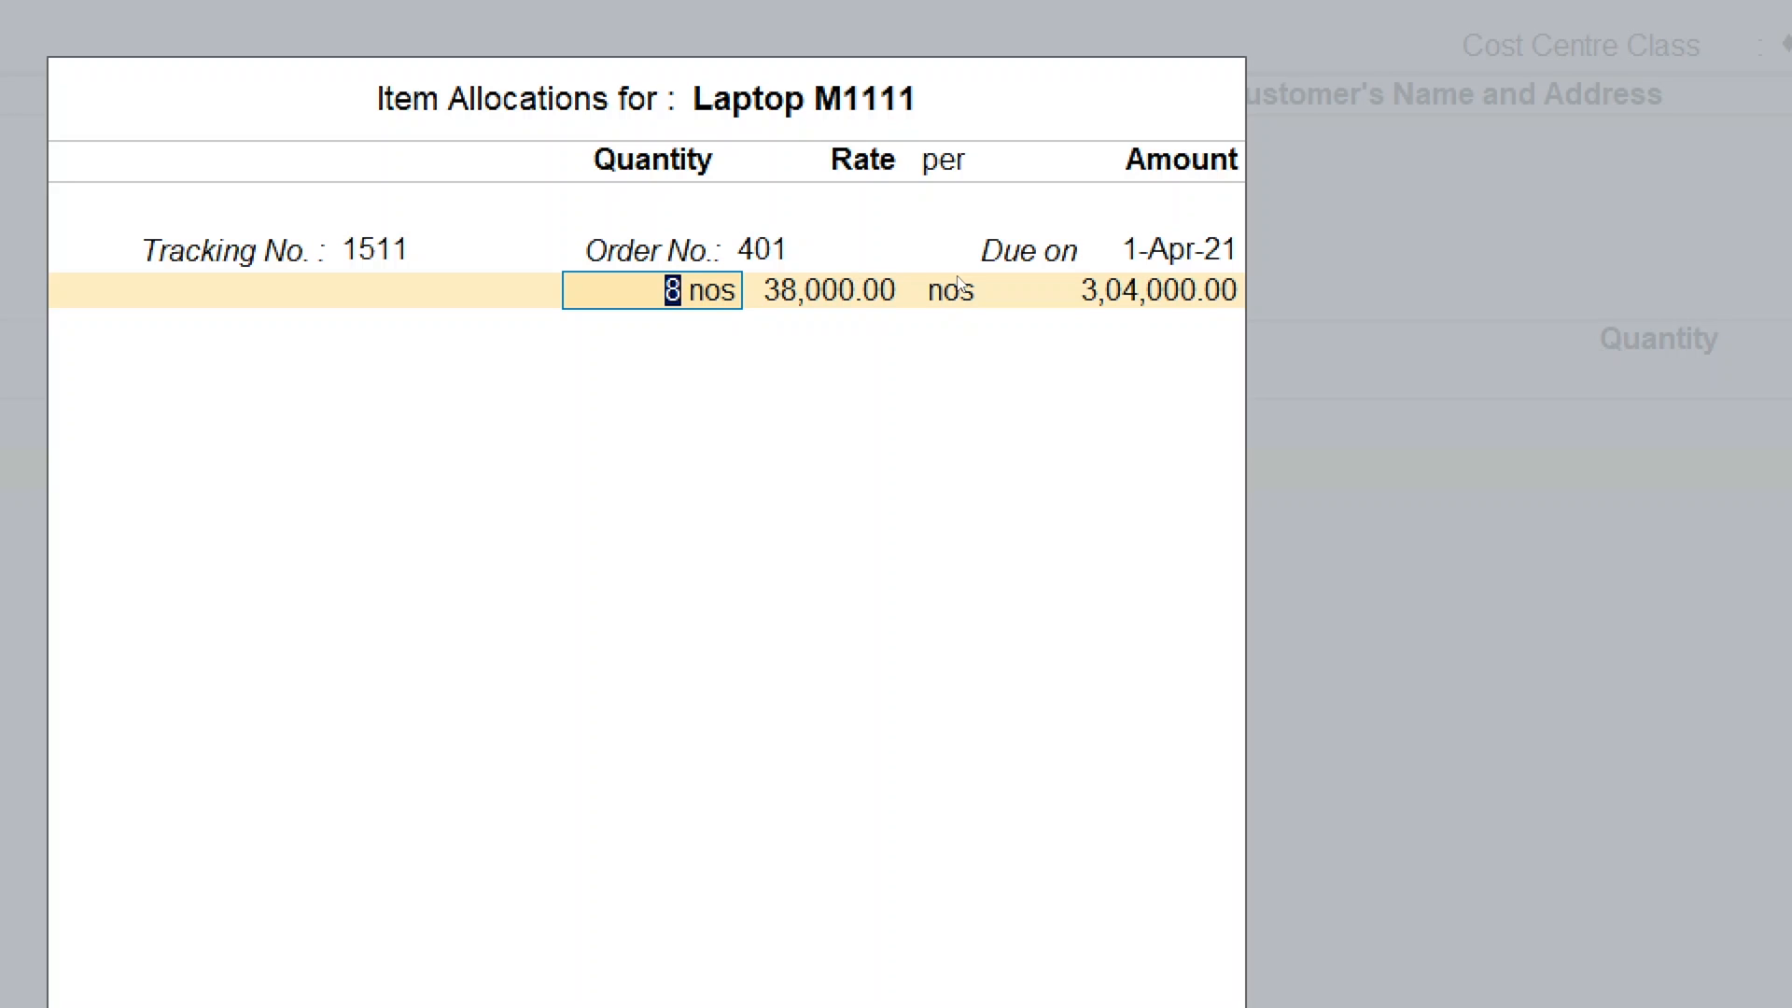
Set the returned quantity of Laptop M1111 to 2 nos, keep its rate, and end the tracking list.
key(Return)
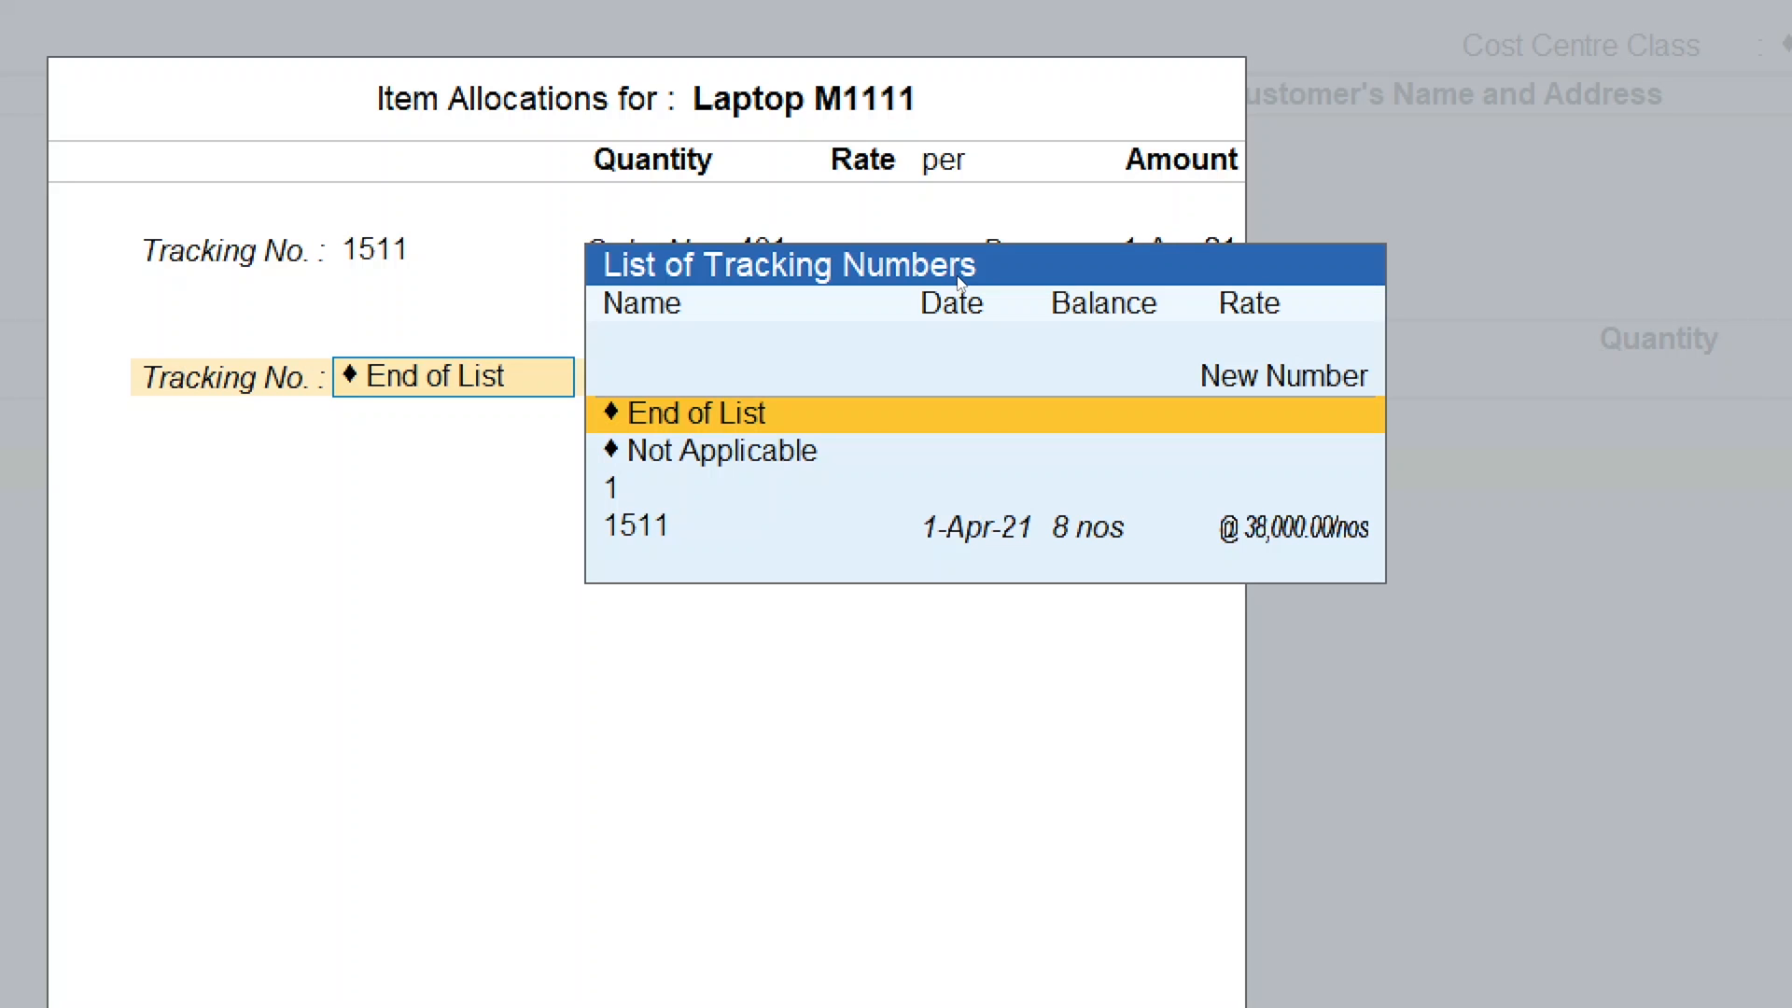
key(Return)
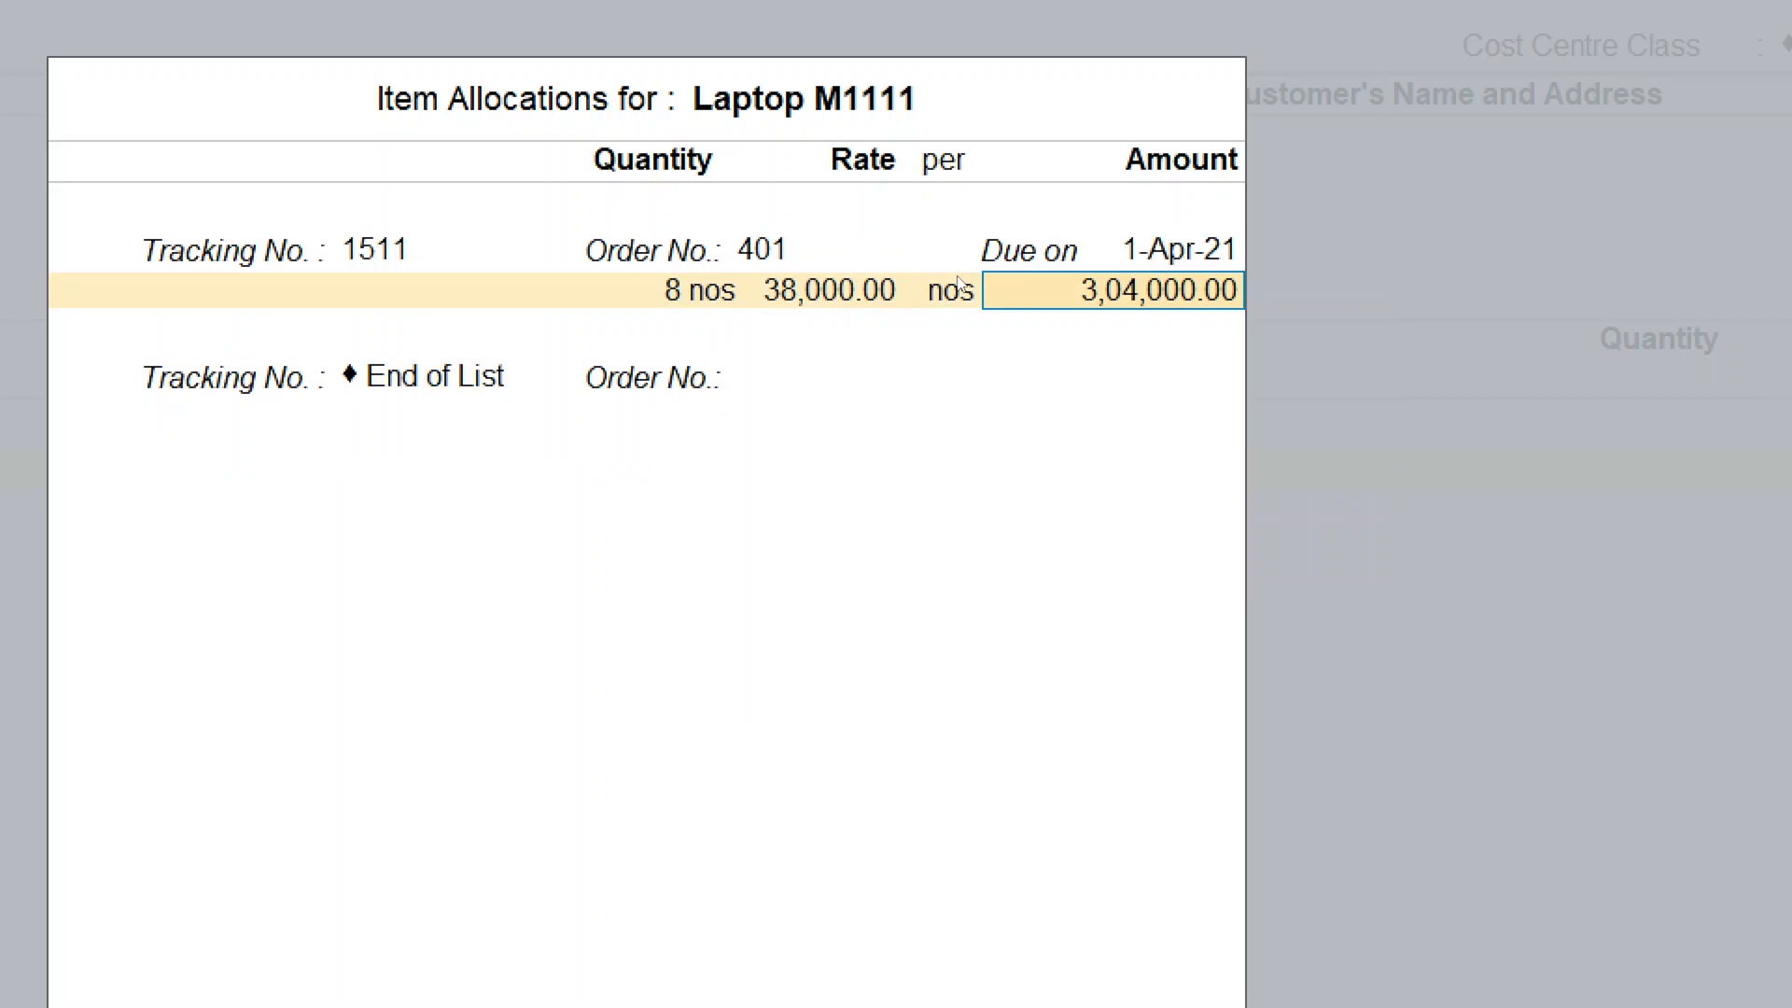
key(BackSpace)
key(BackSpace)
key(BackSpace)
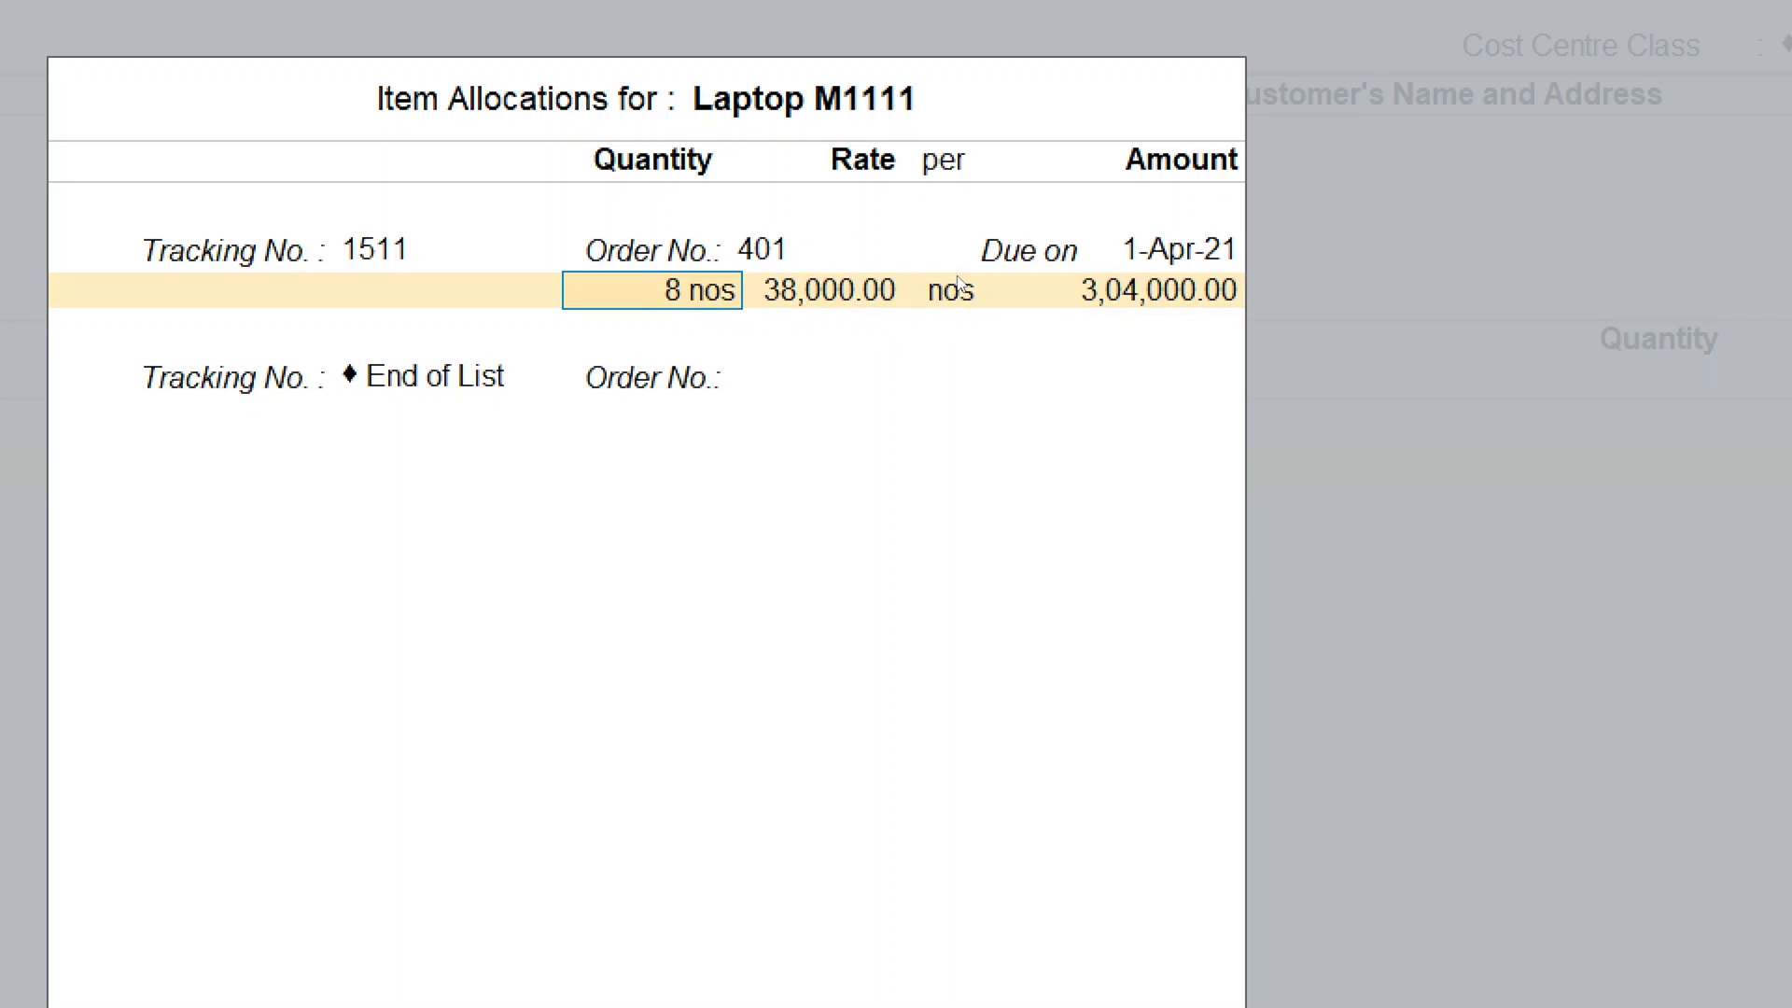
text(2)
key(Return)
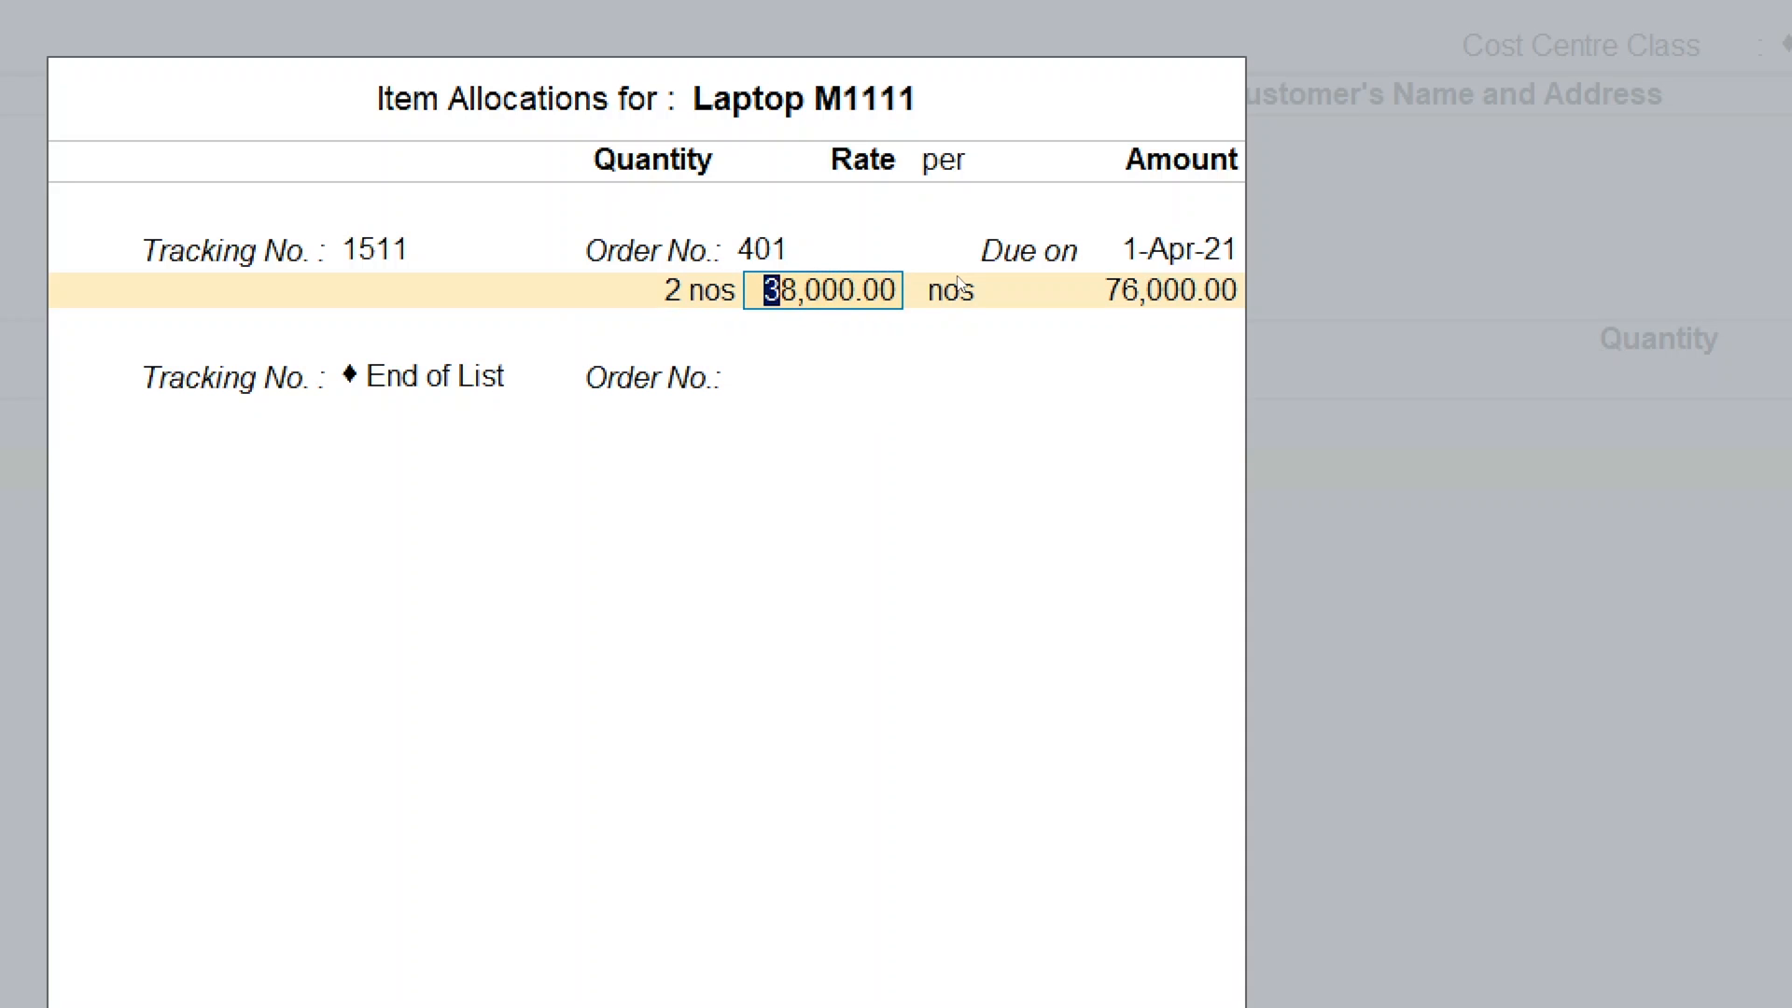
key(Return)
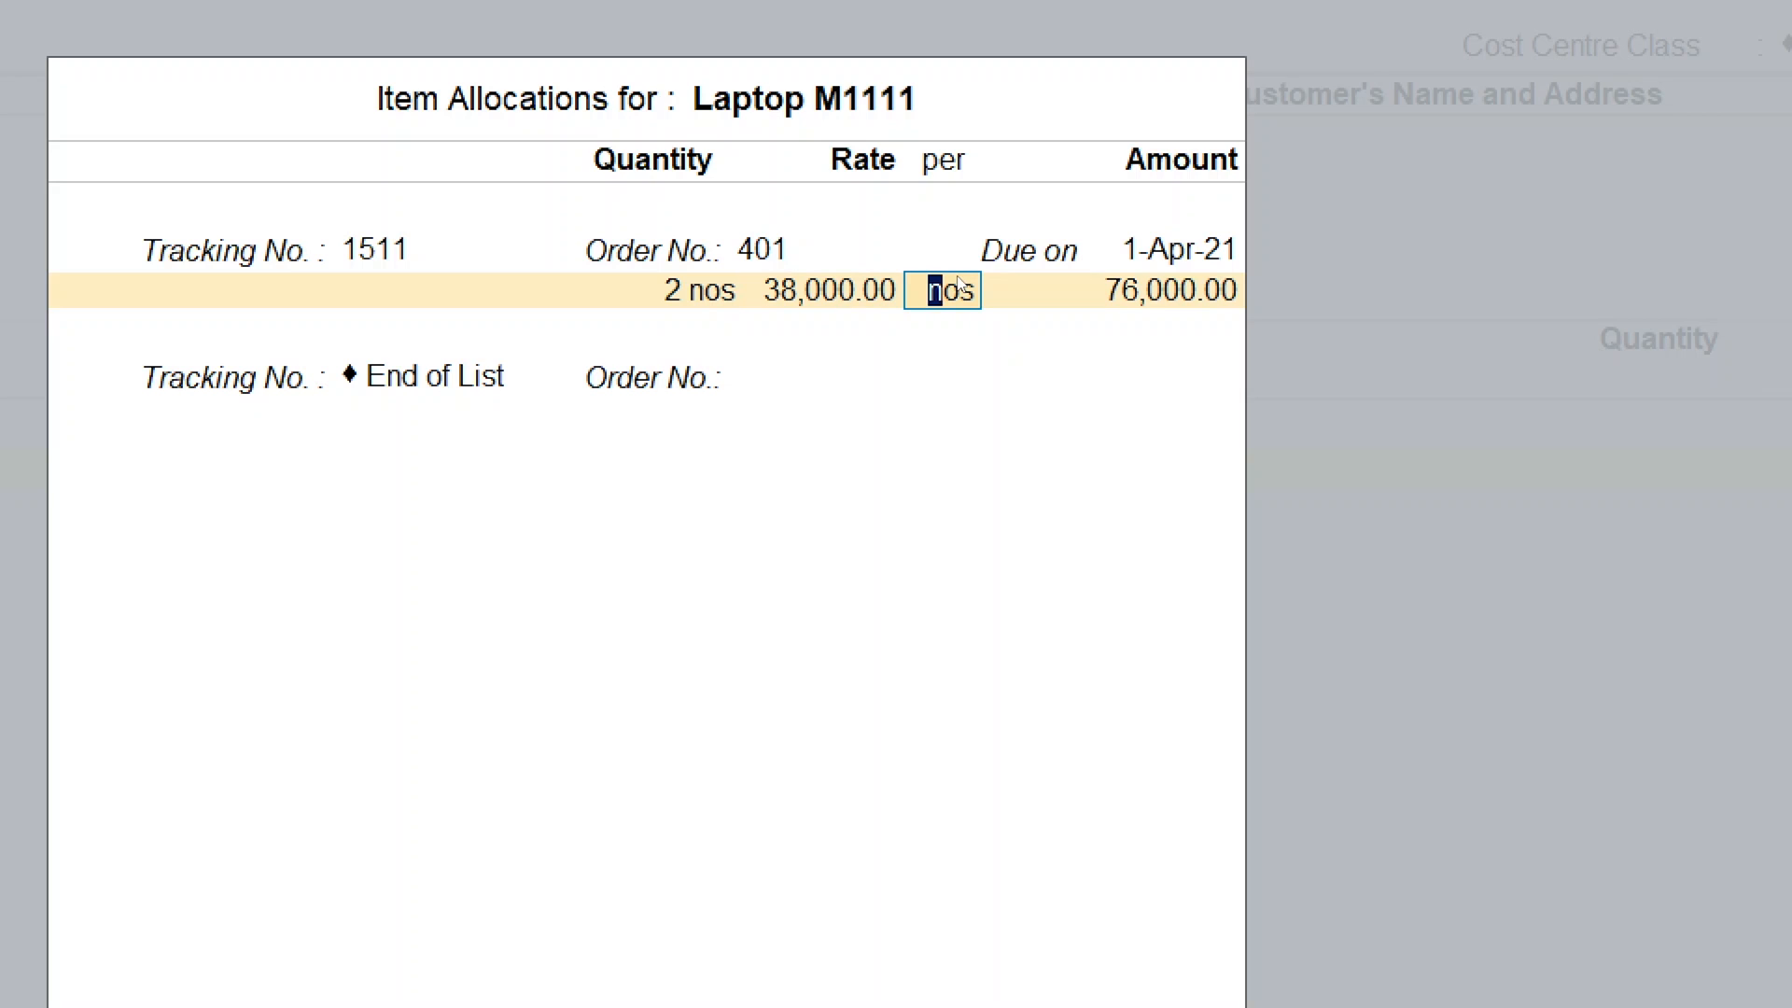
key(Return)
key(Return)
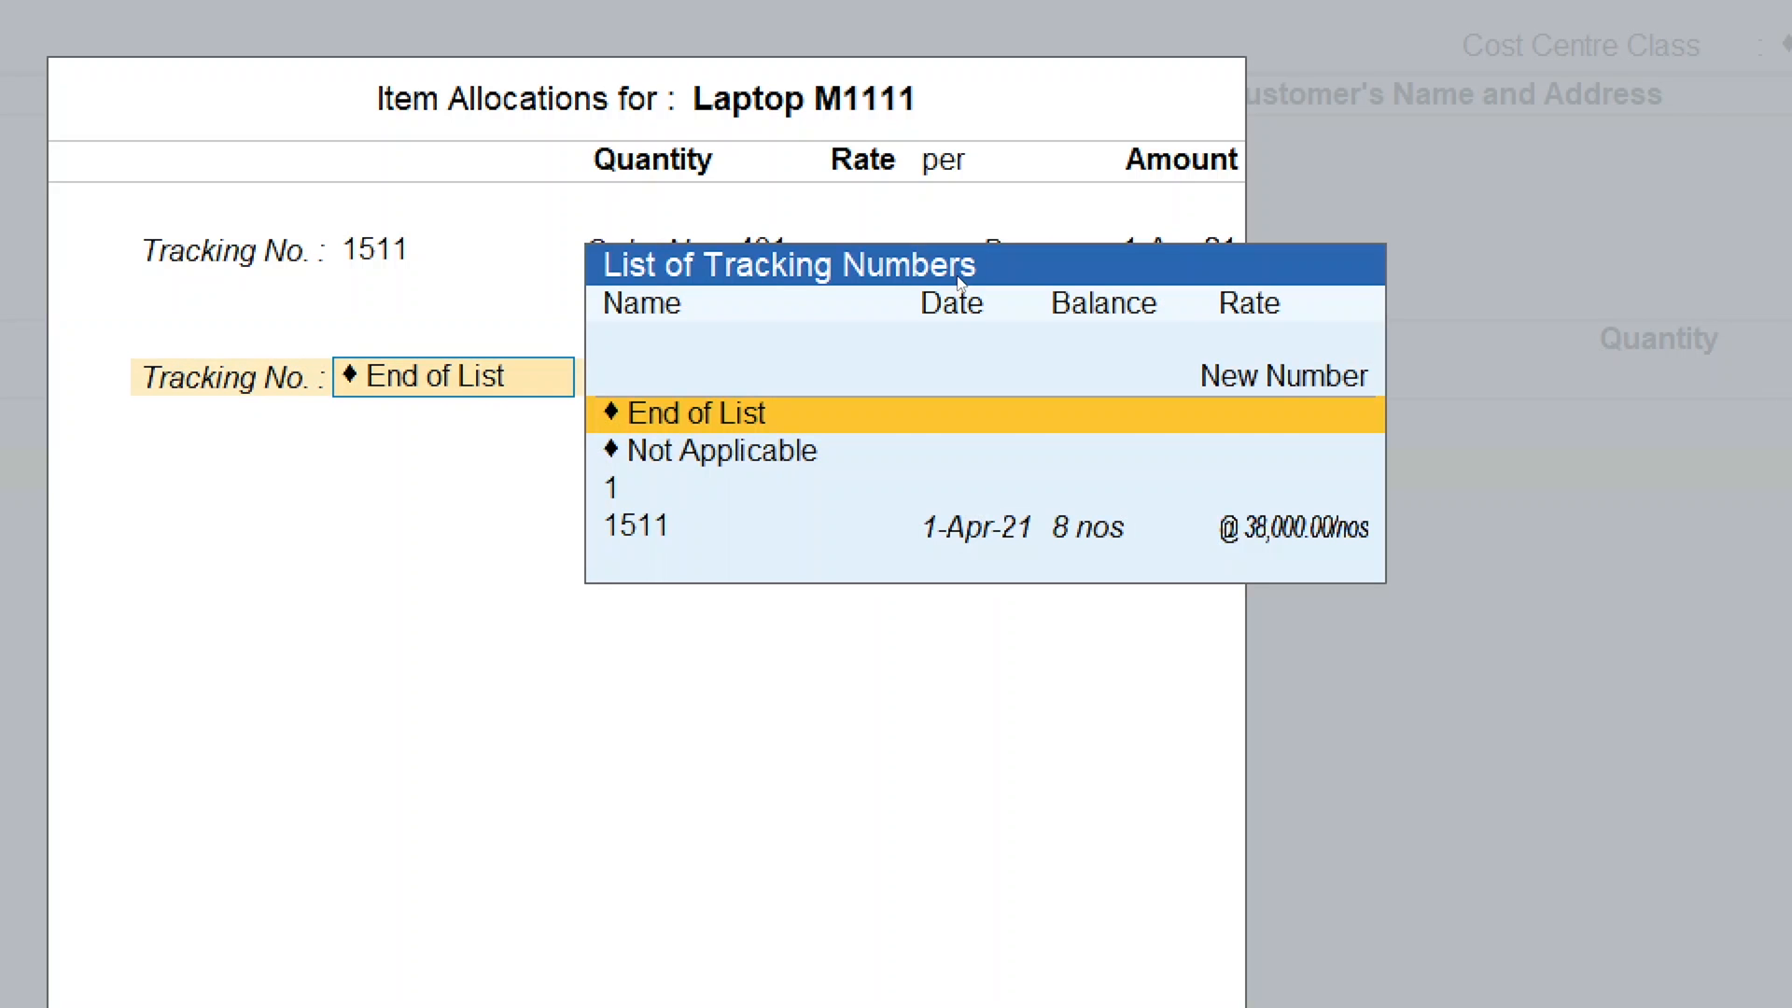
key(Return)
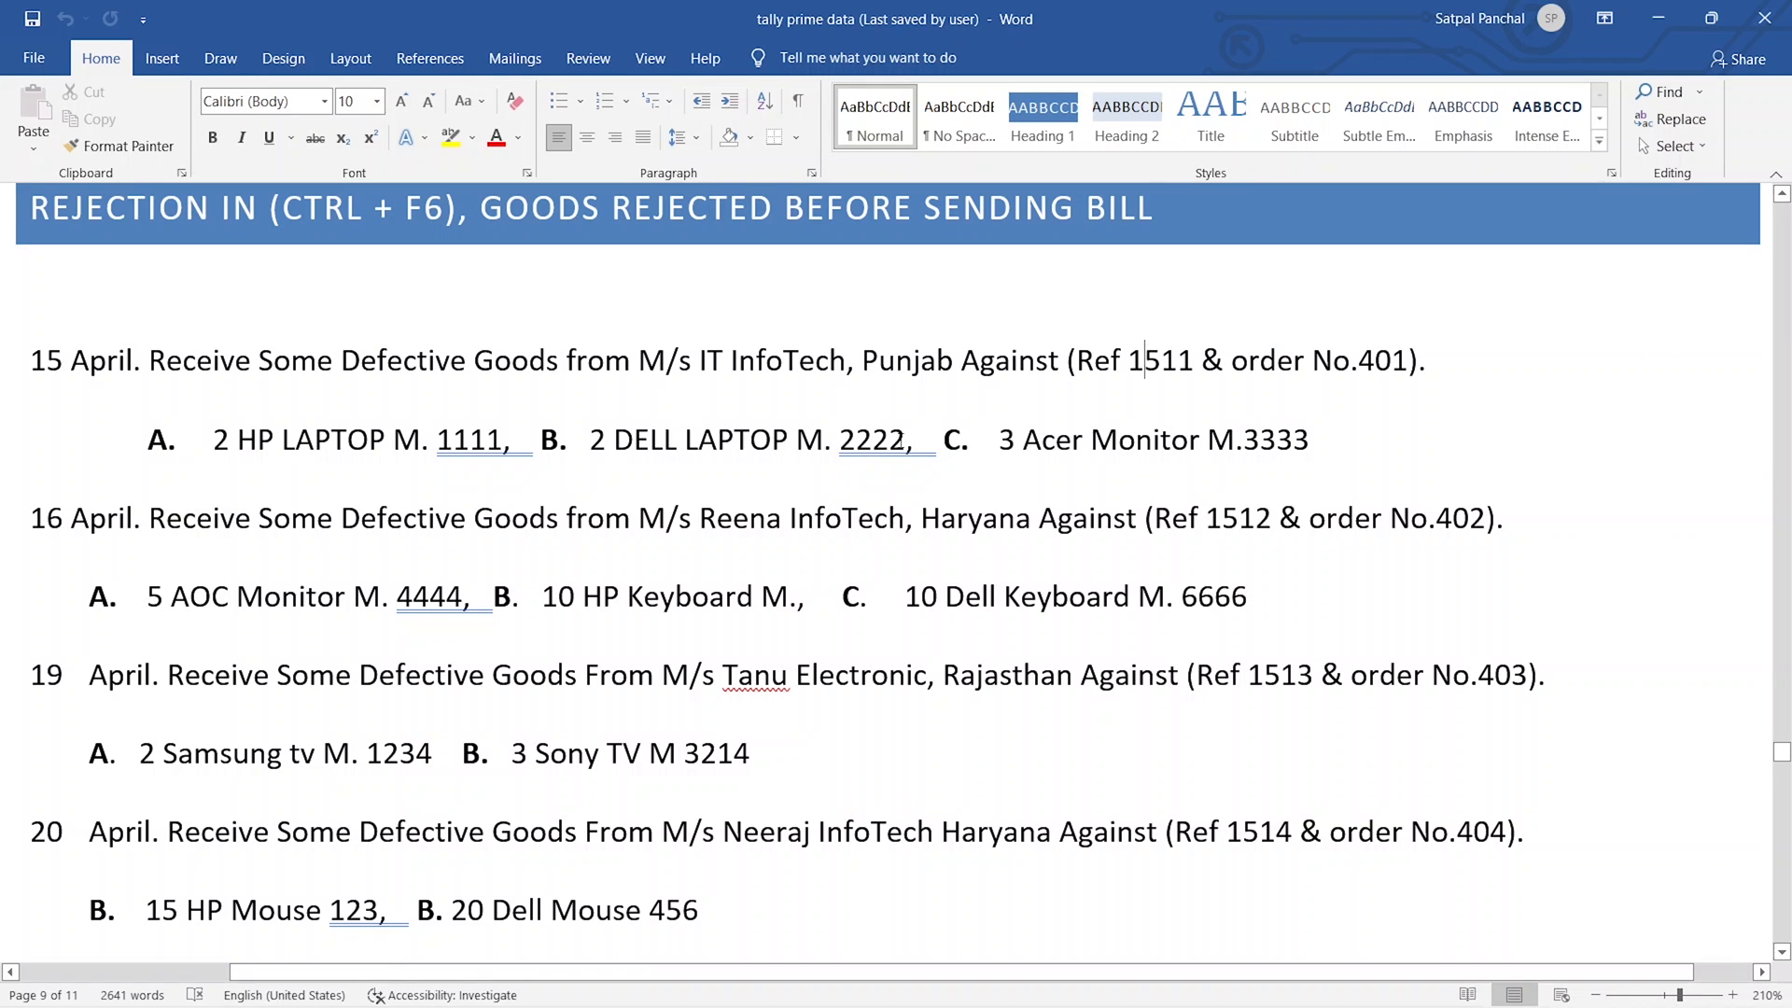
Return to TallyPrime and add Laptop M2222 as the second item against tracking number 1511.
key(alt+Tab)
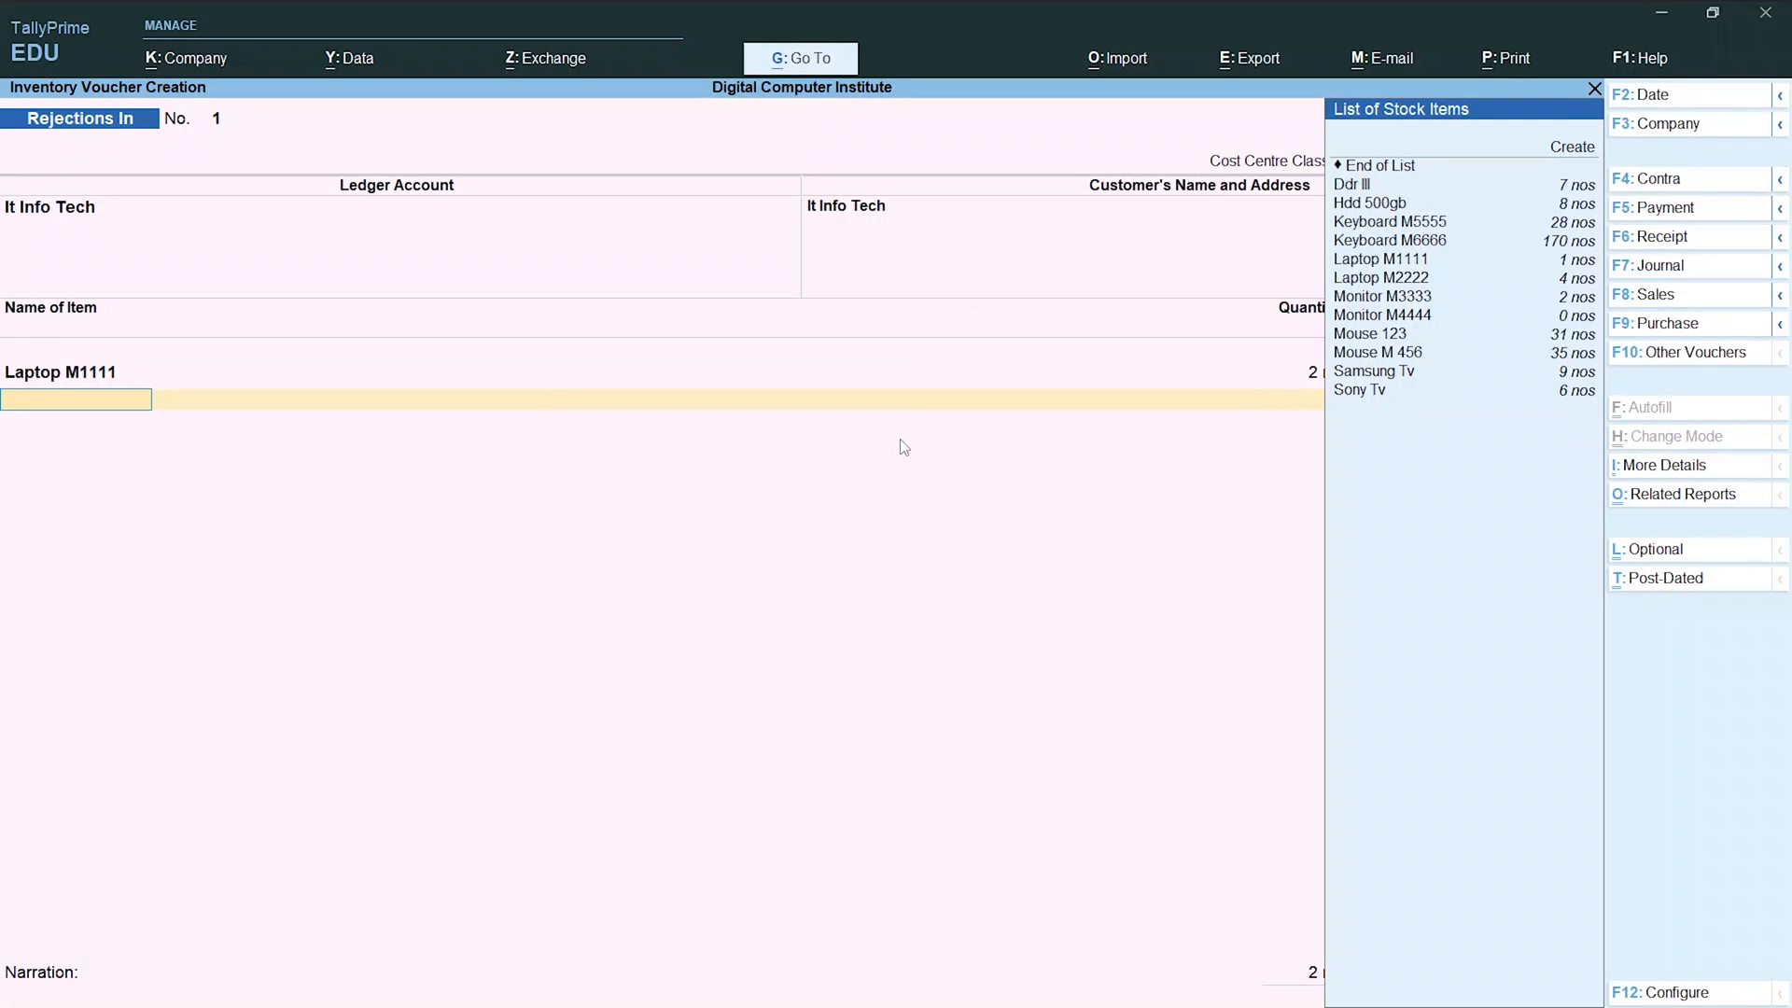
text(L)
key(Down)
key(Down)
key(Return)
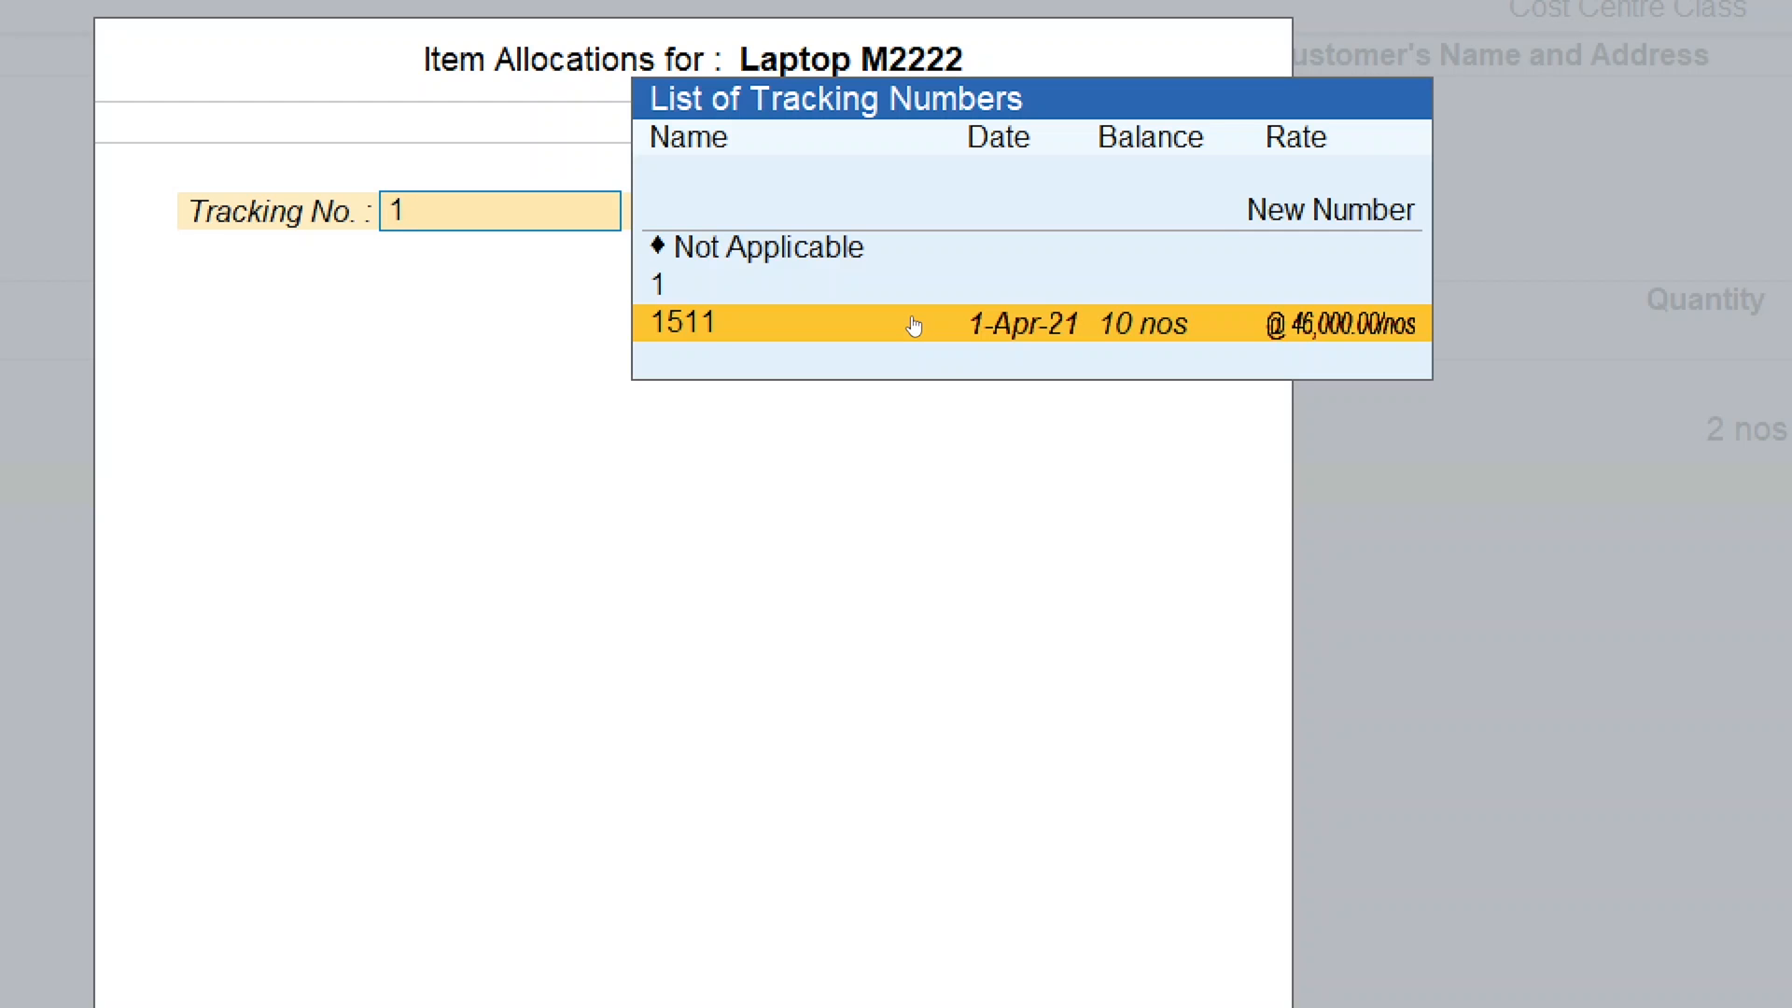
click(914, 325)
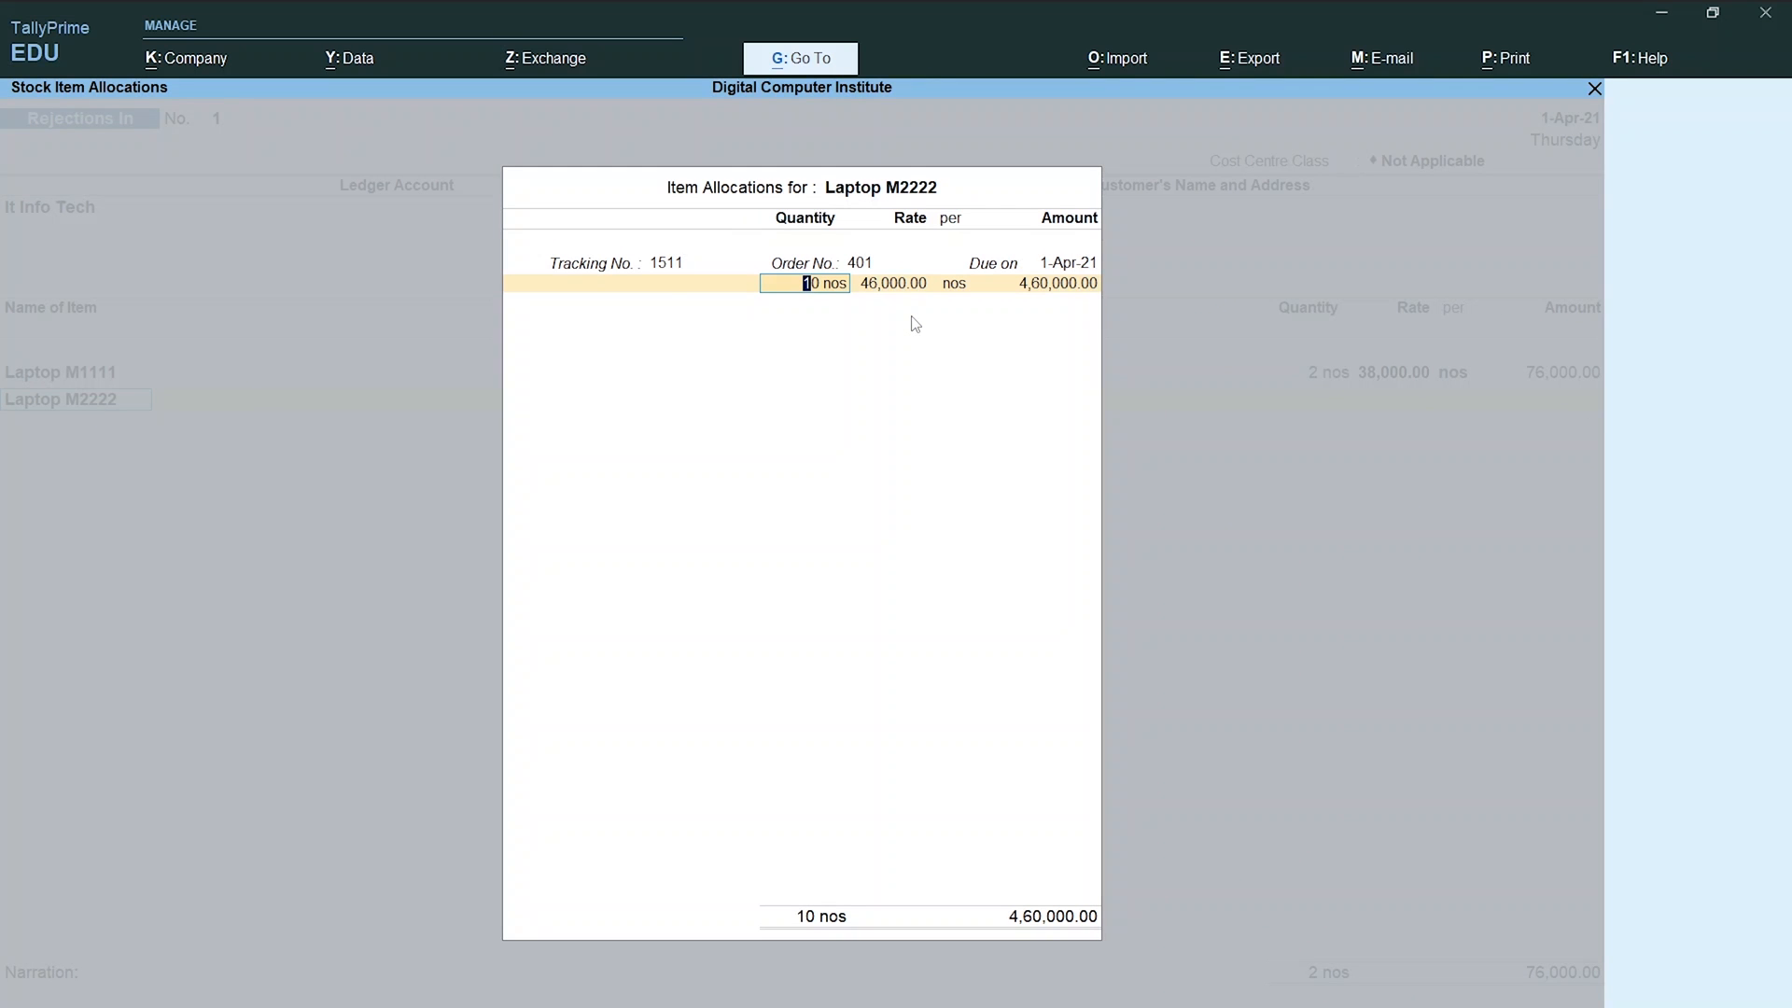
Set the returned quantity of Laptop M2222 to 2 nos and complete its allocation.
text(2)
key(Return)
key(Return)
key(Return)
key(Return)
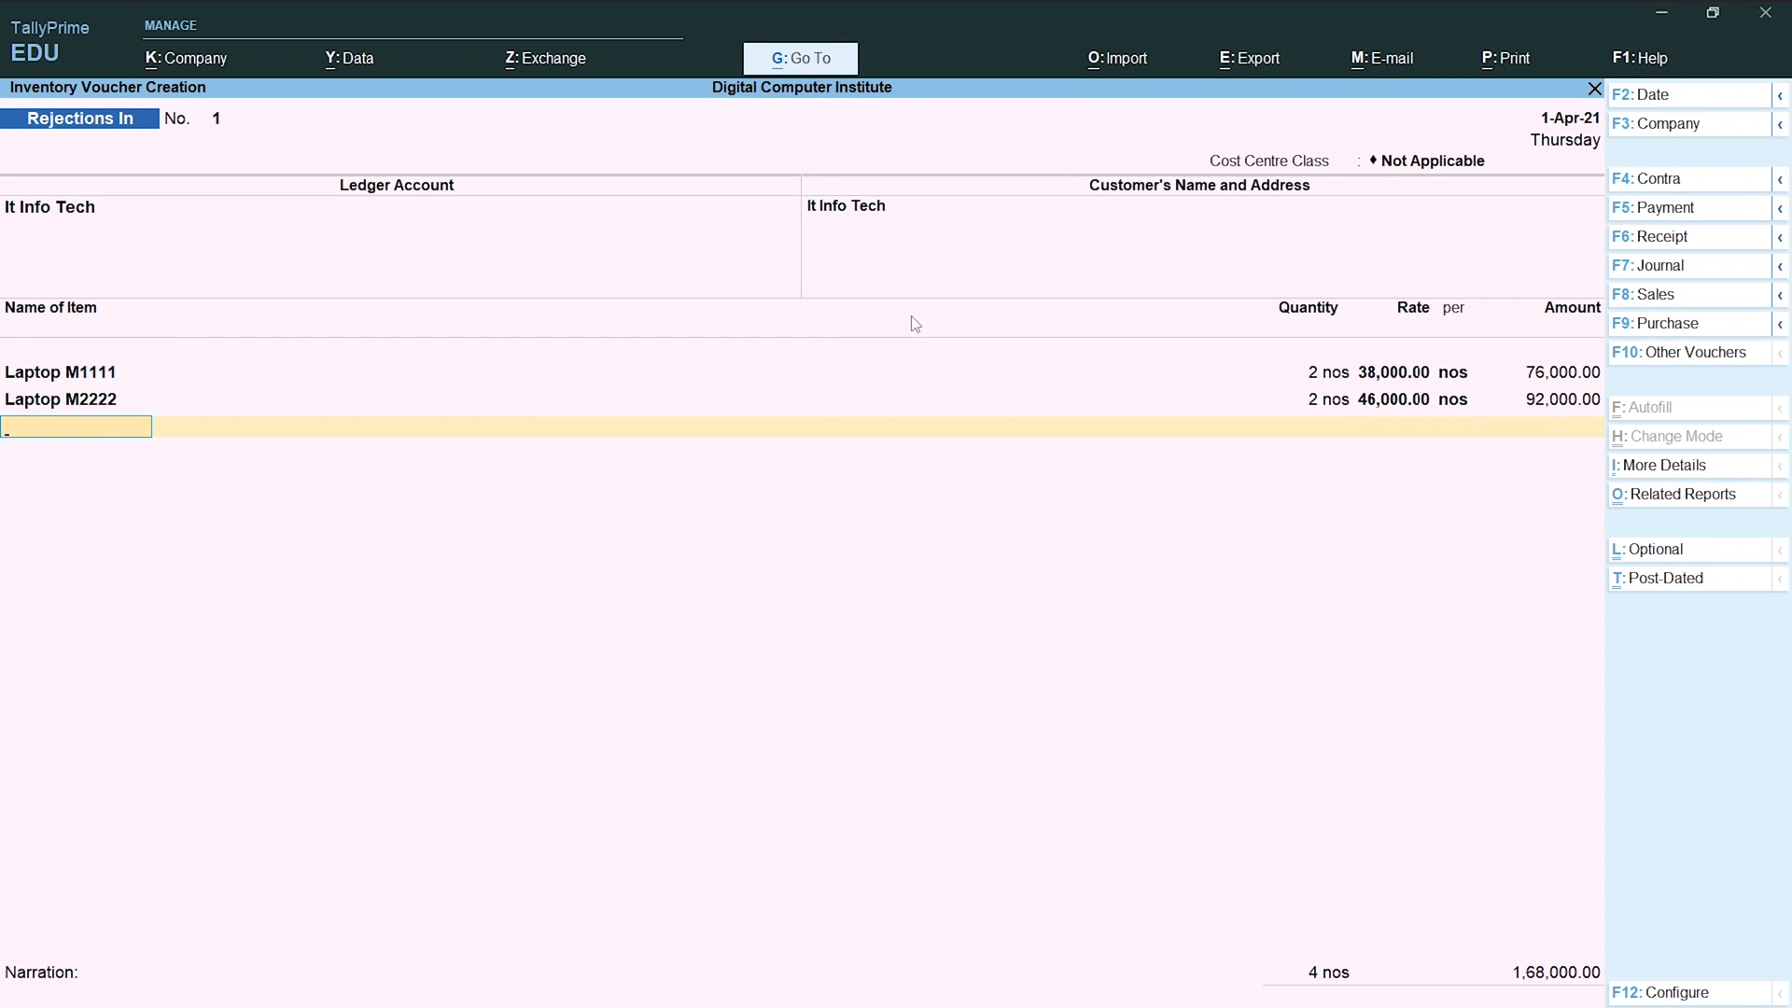
Check the third returned item in the Word document and add Monitor M3333 in TallyPrime against tracking number 1511.
key(alt+Tab)
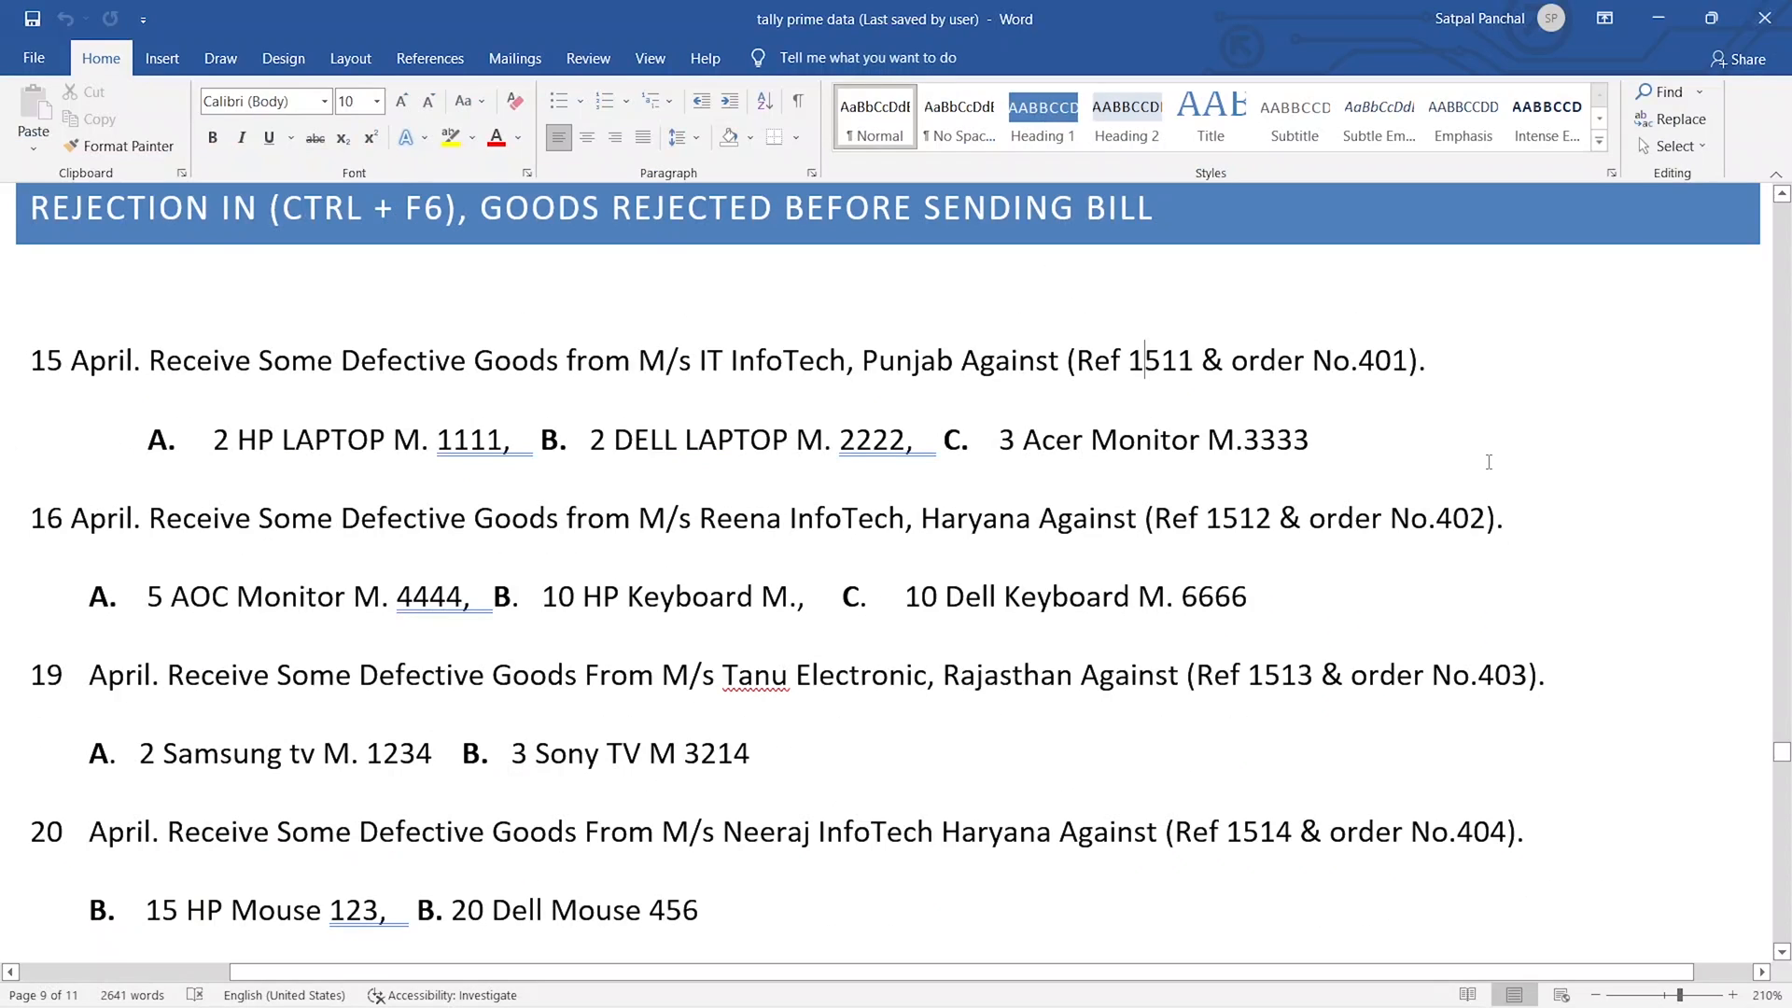
key(alt+Tab)
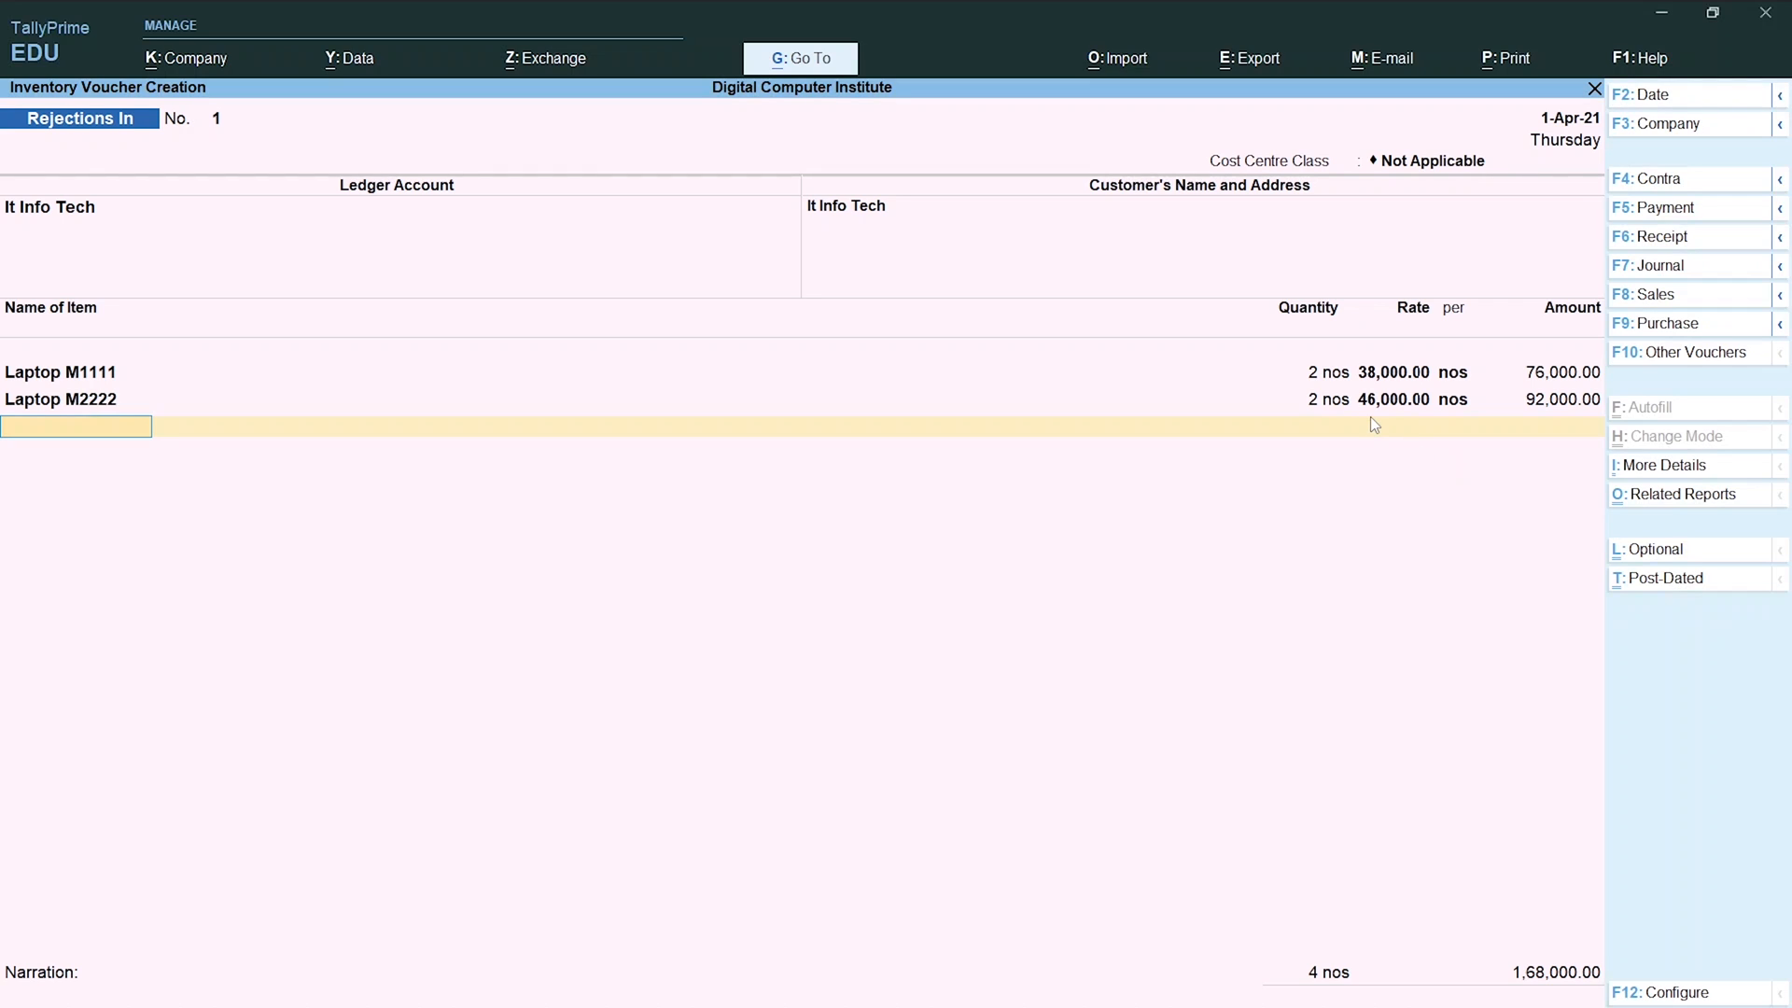
text(Mon)
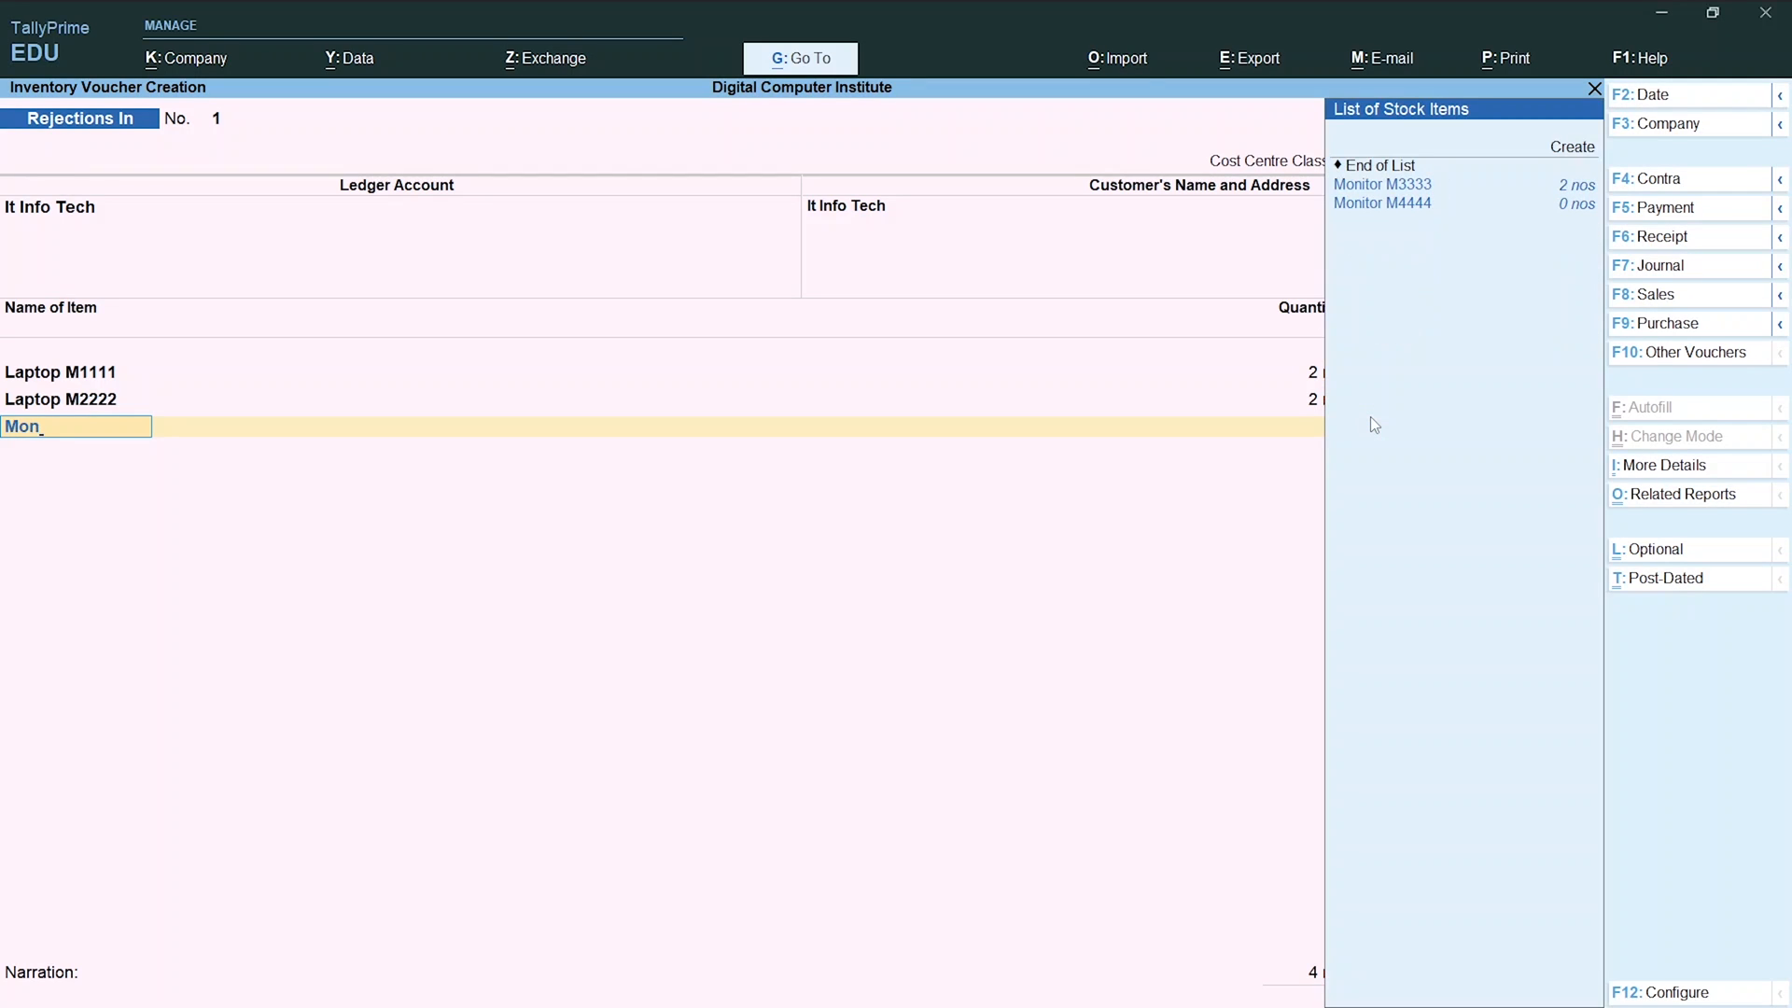
key(Return)
text(1)
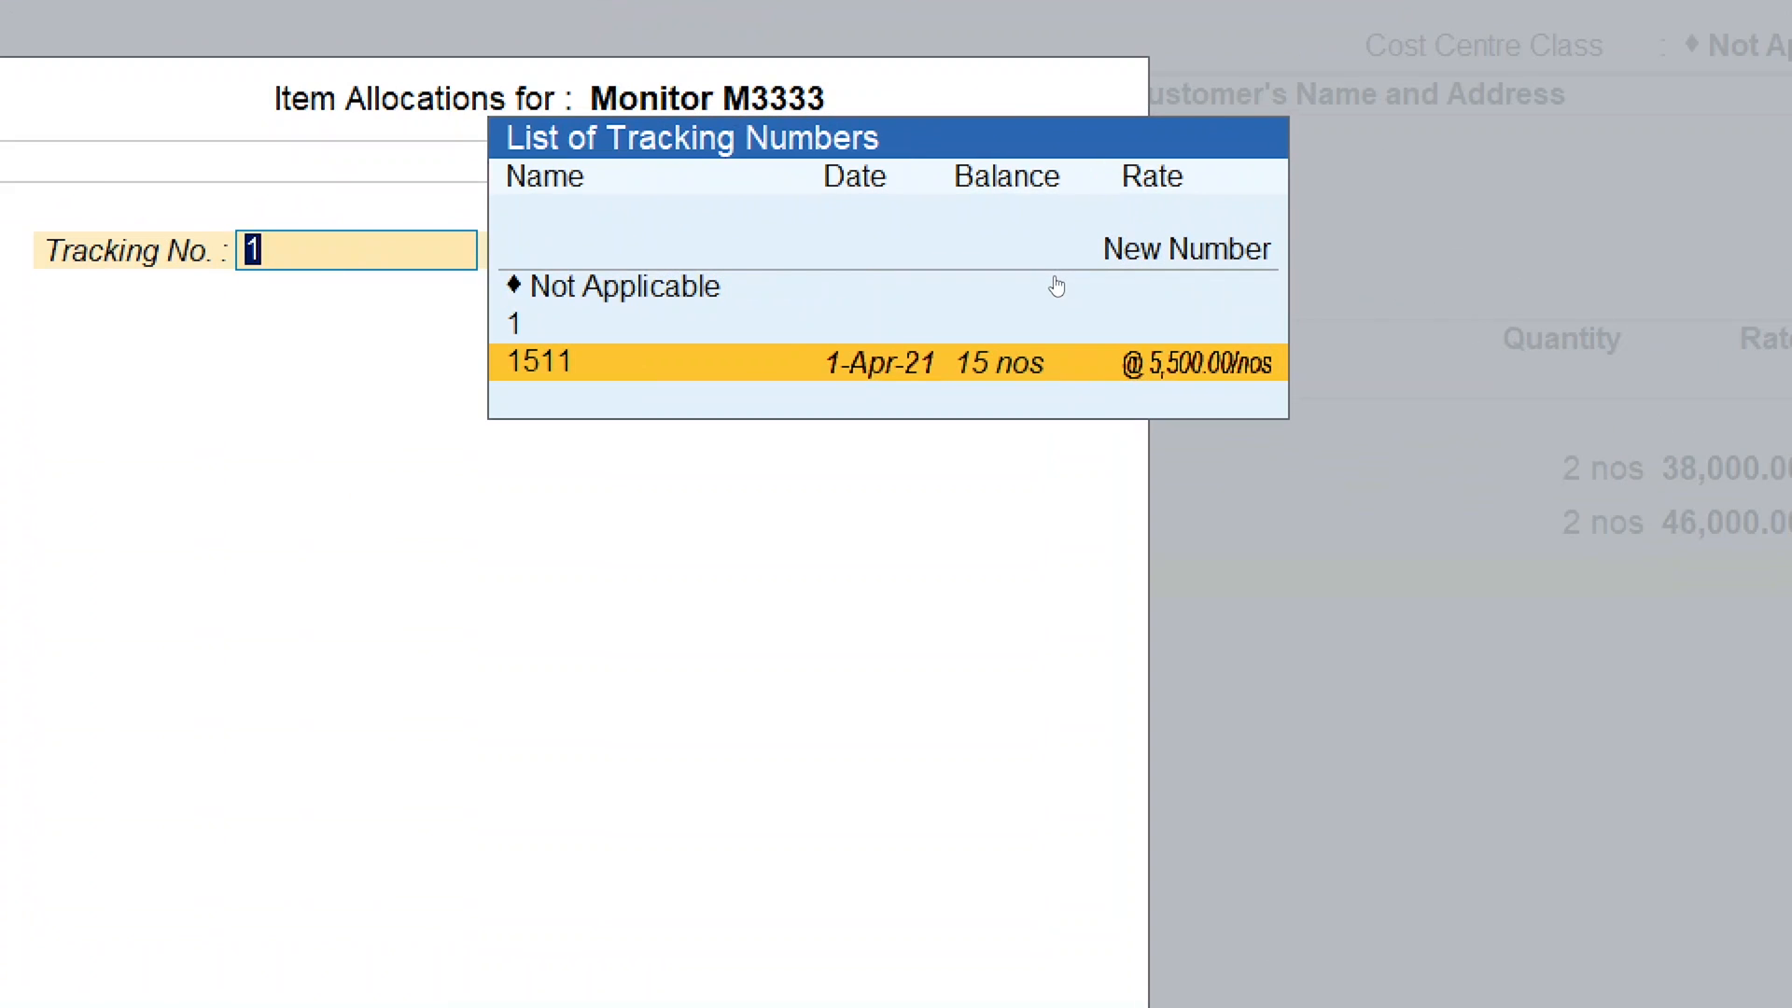
key(Return)
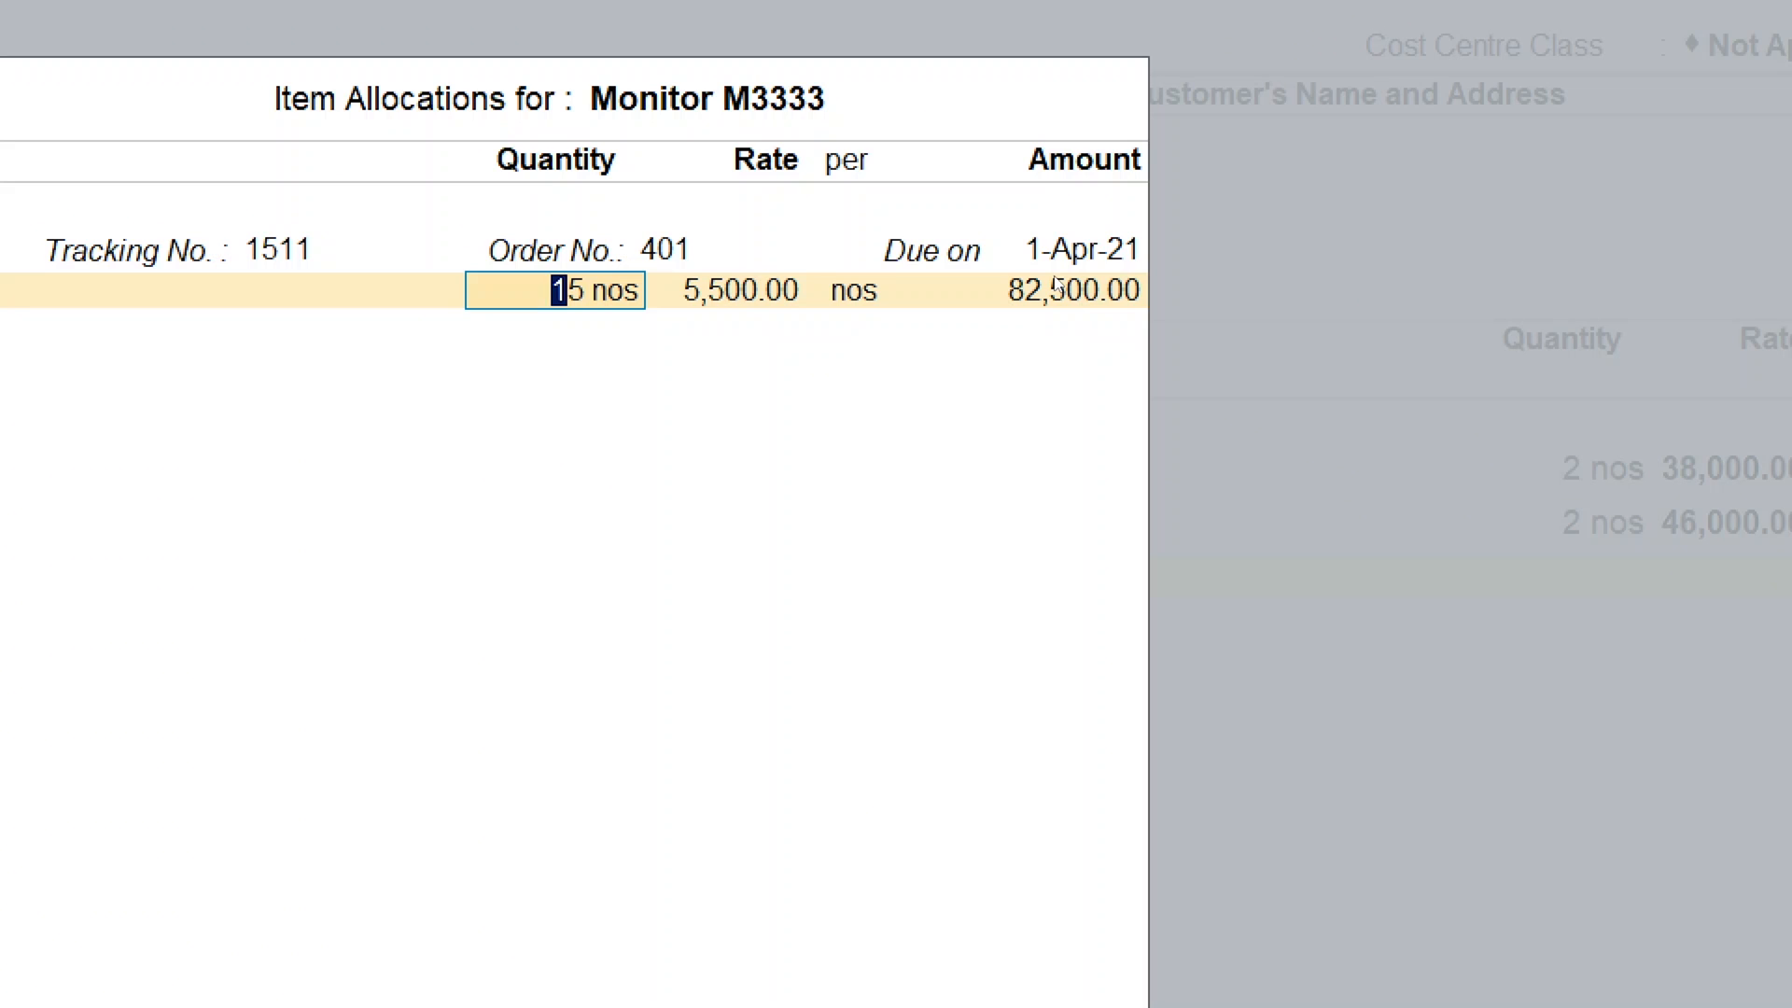
Set the returned quantity of Monitor M3333 to 3 nos and complete its allocation.
text(3)
key(Return)
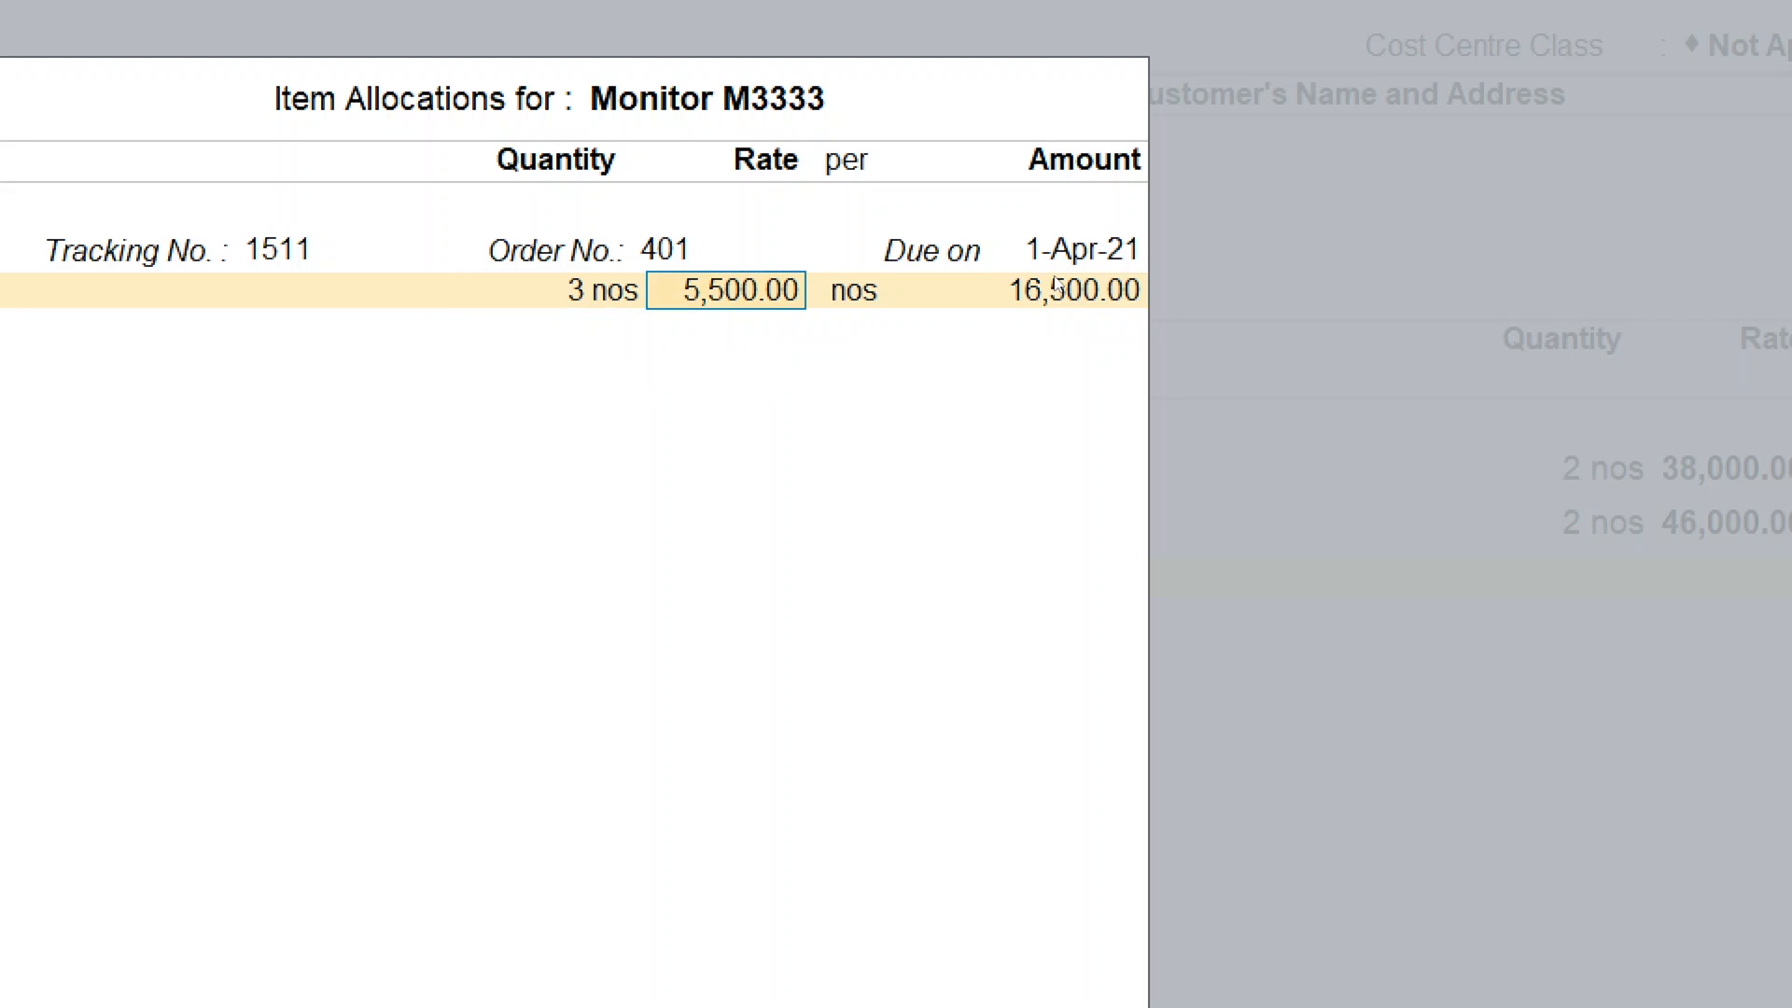
key(Return)
key(Return)
key(Return)
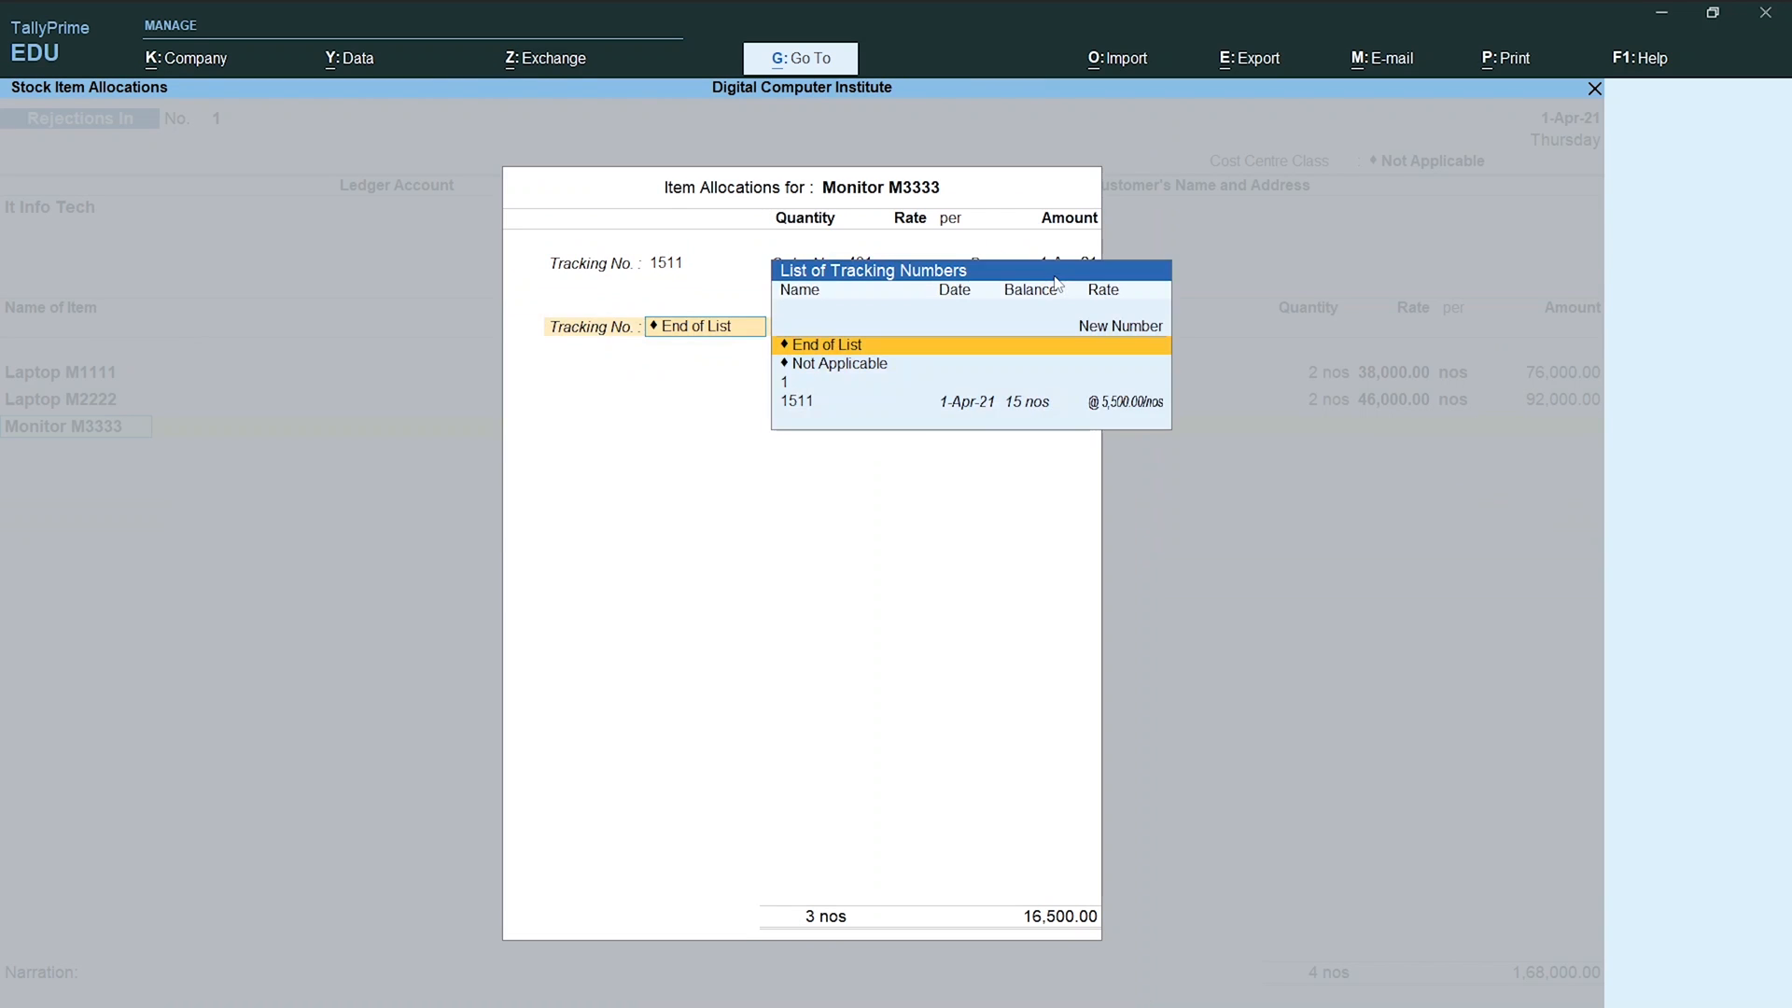
key(Return)
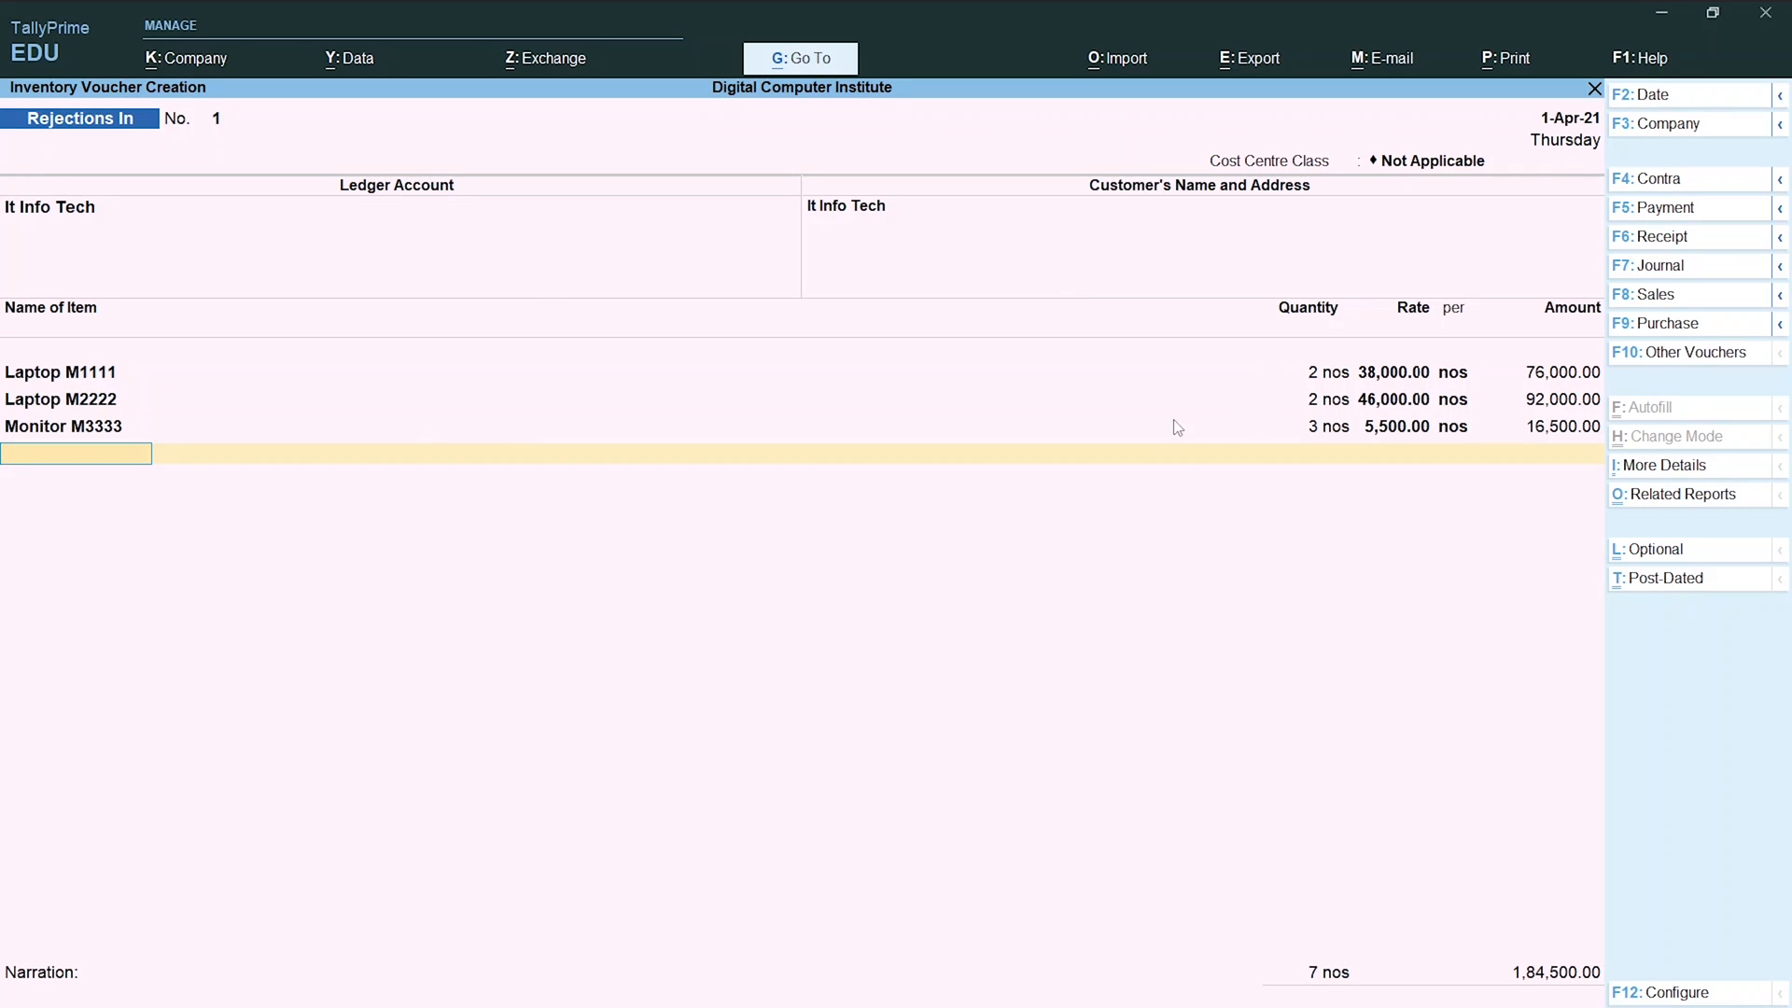
End the item list, leave the narration blank and save IT InfoTech's Rejections In voucher.
key(alt+Tab)
key(Return)
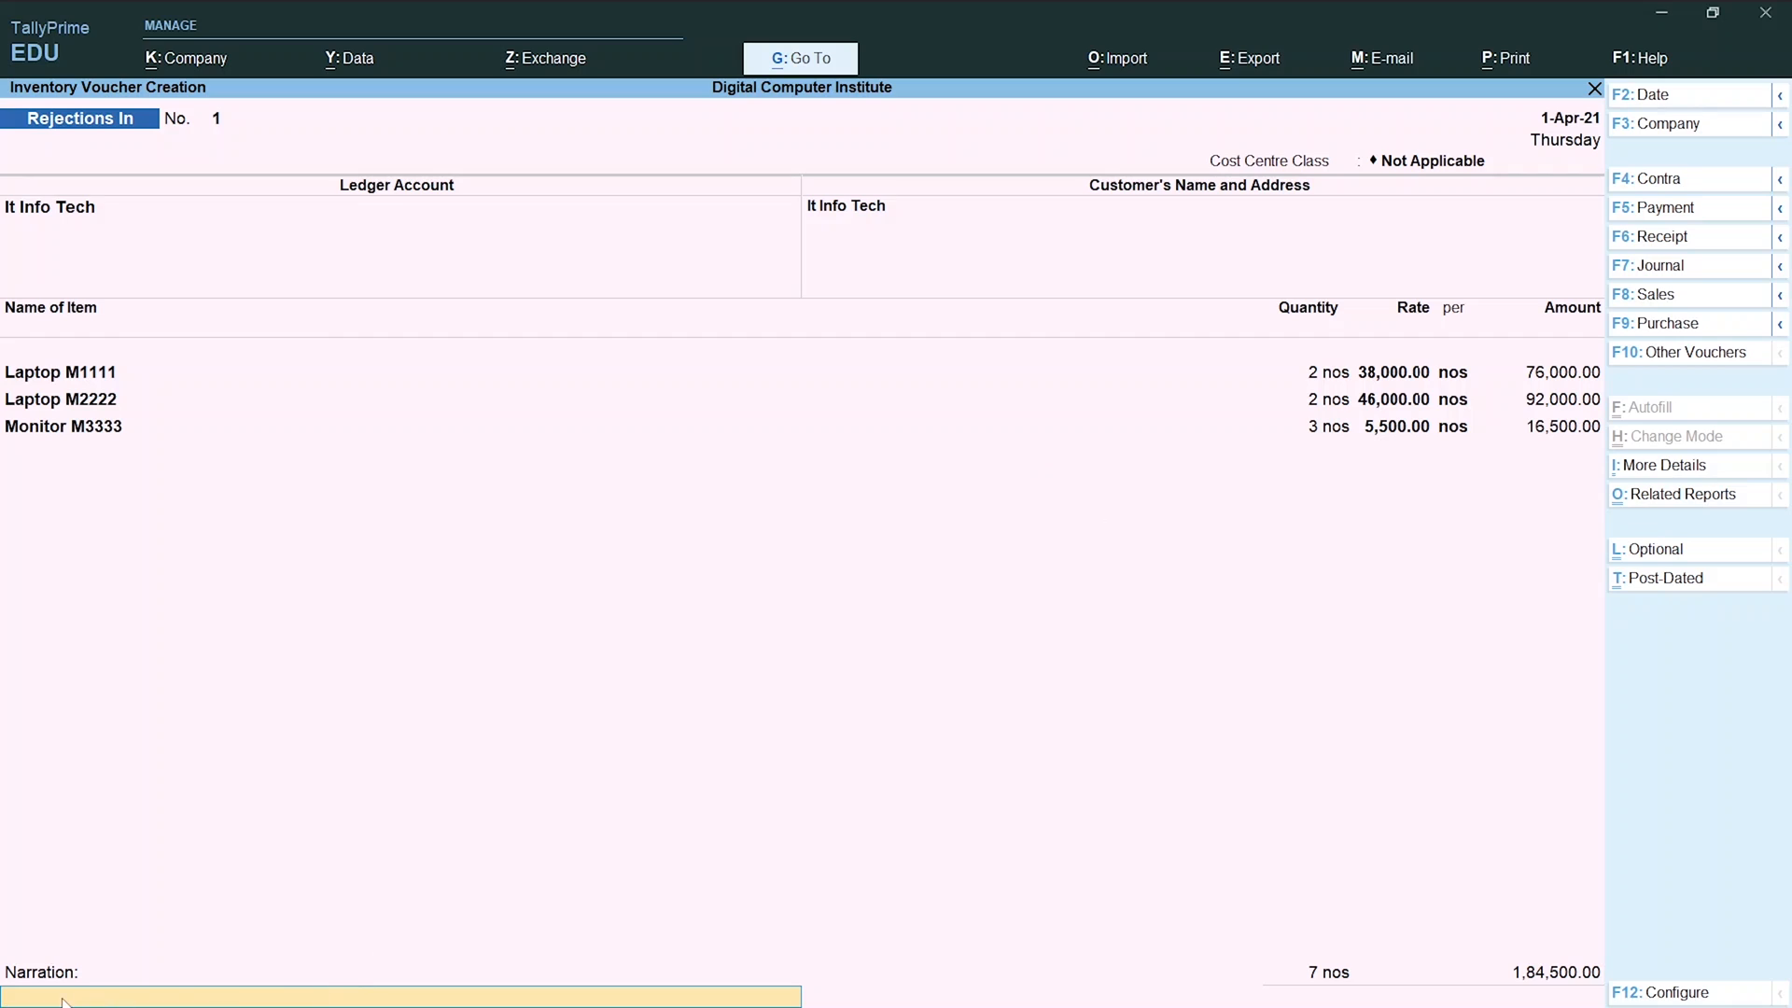
key(Return)
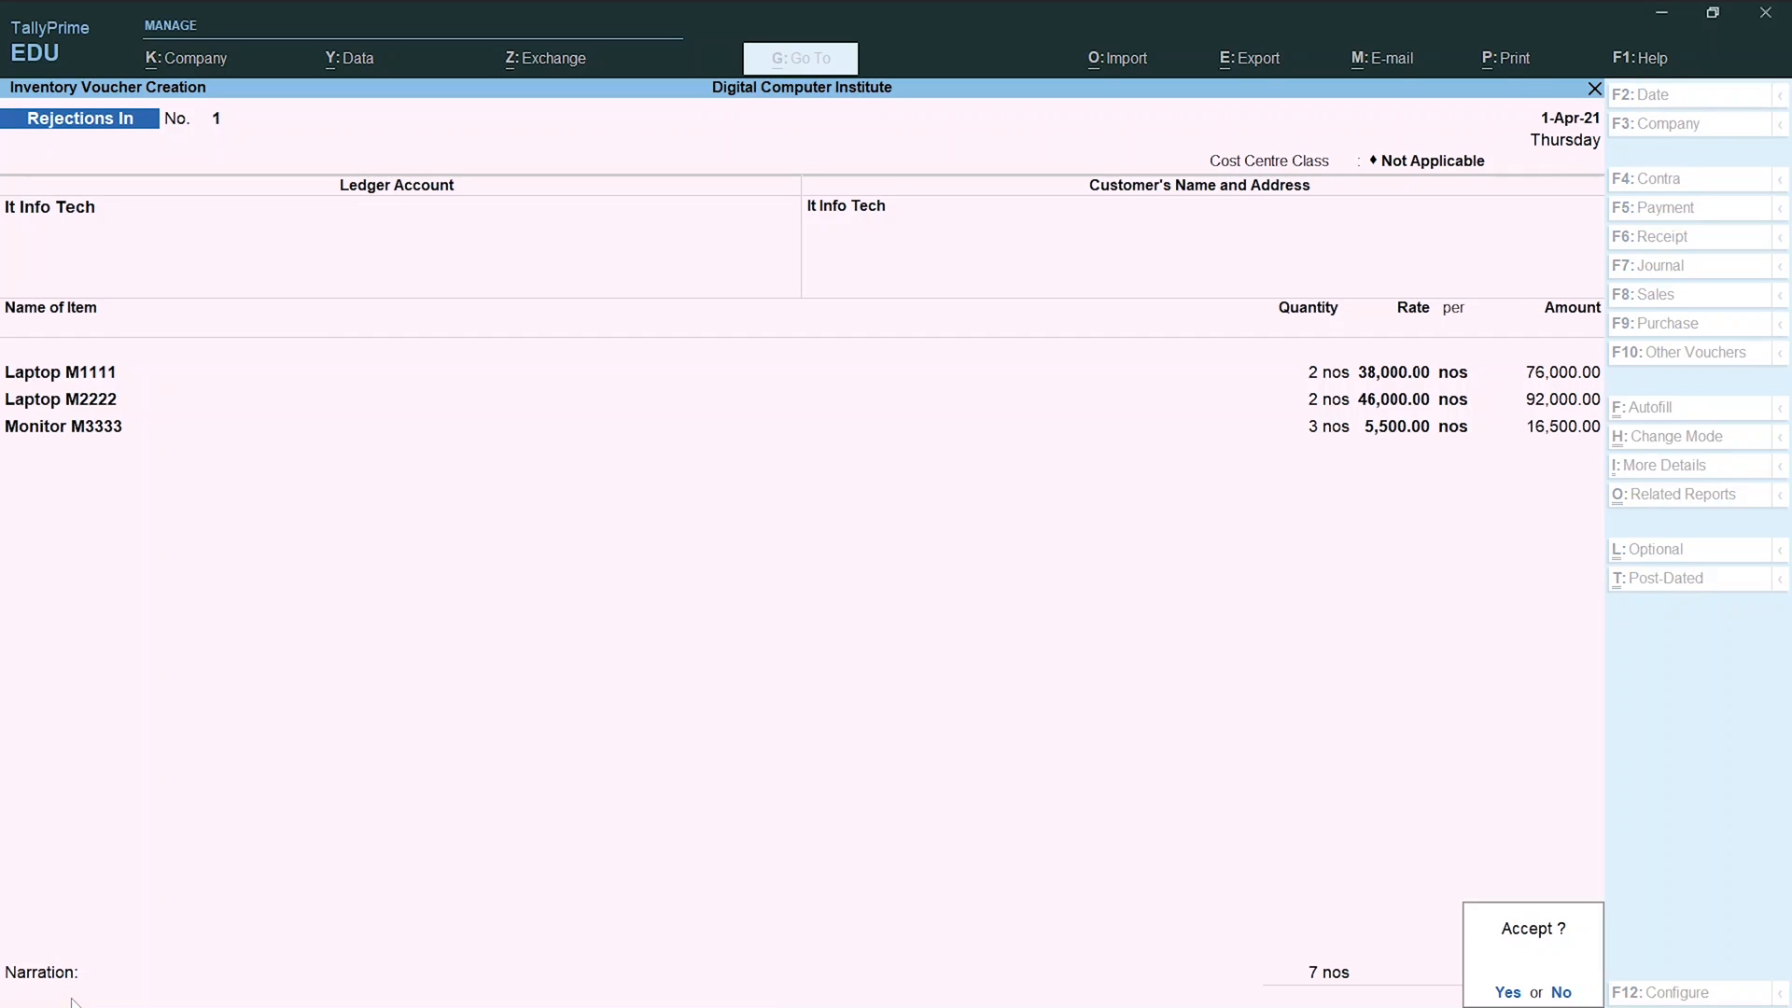
key(Return)
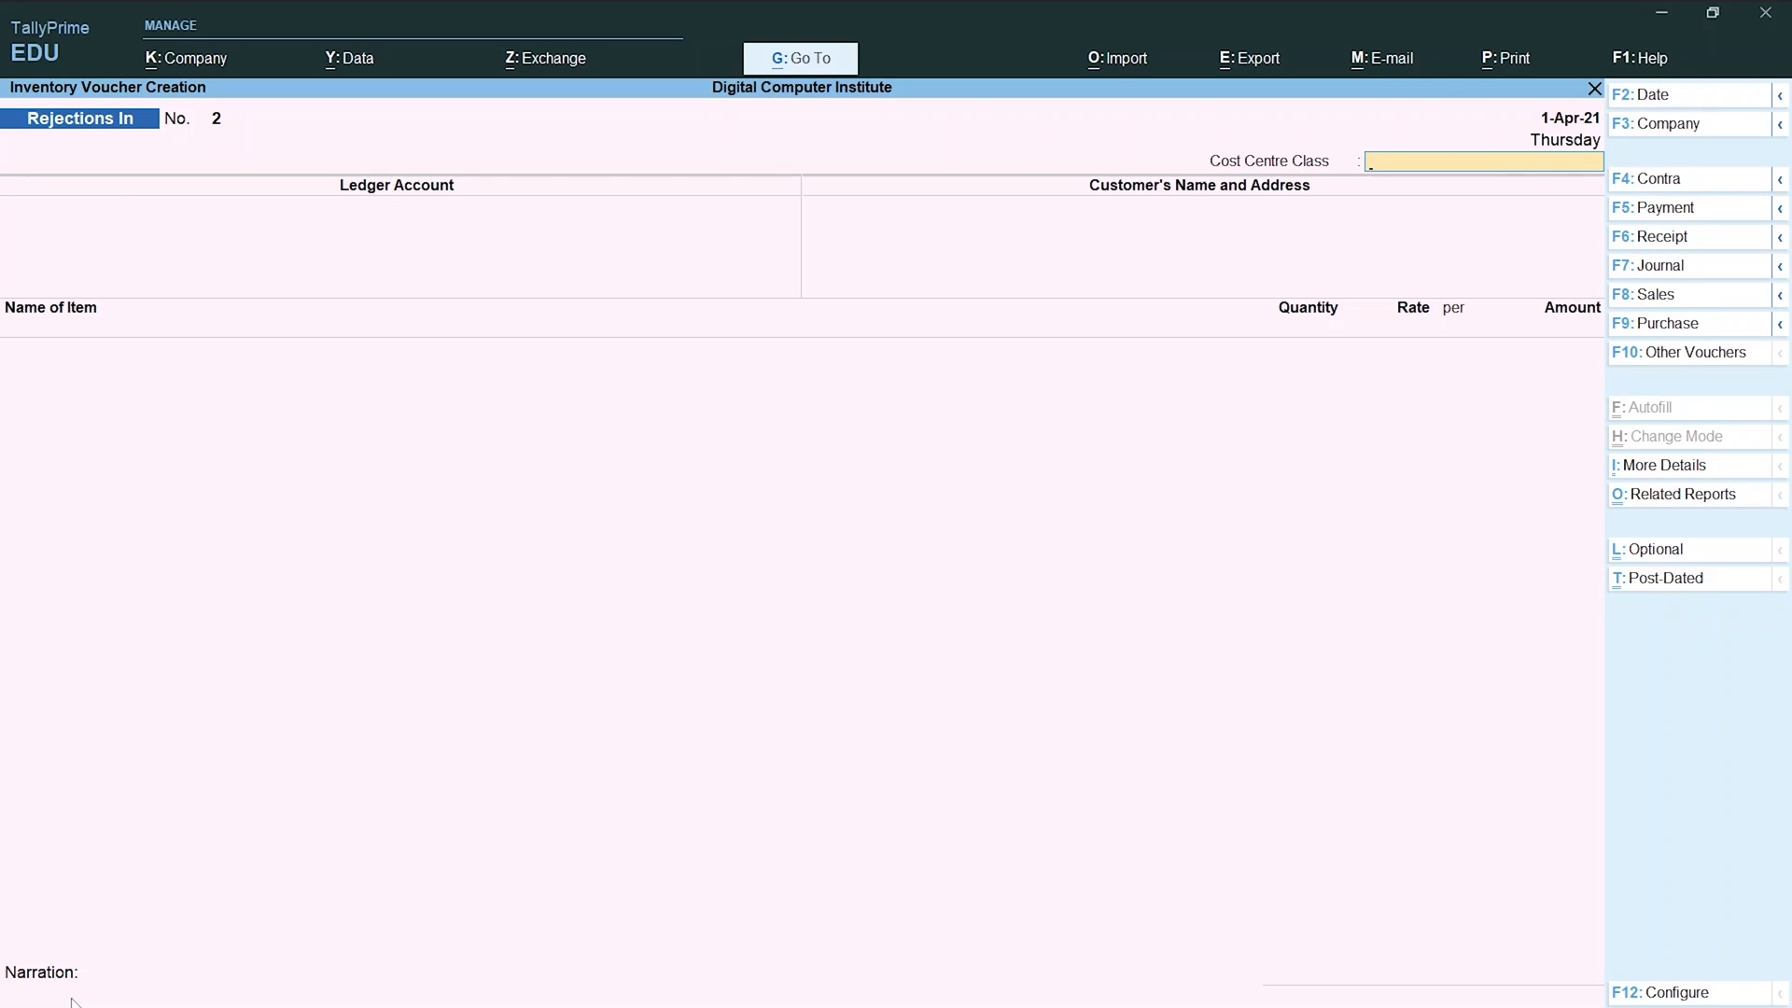
Switch to the Word document and check the customer and reference number of the 16 April rejection entry.
key(alt+Tab)
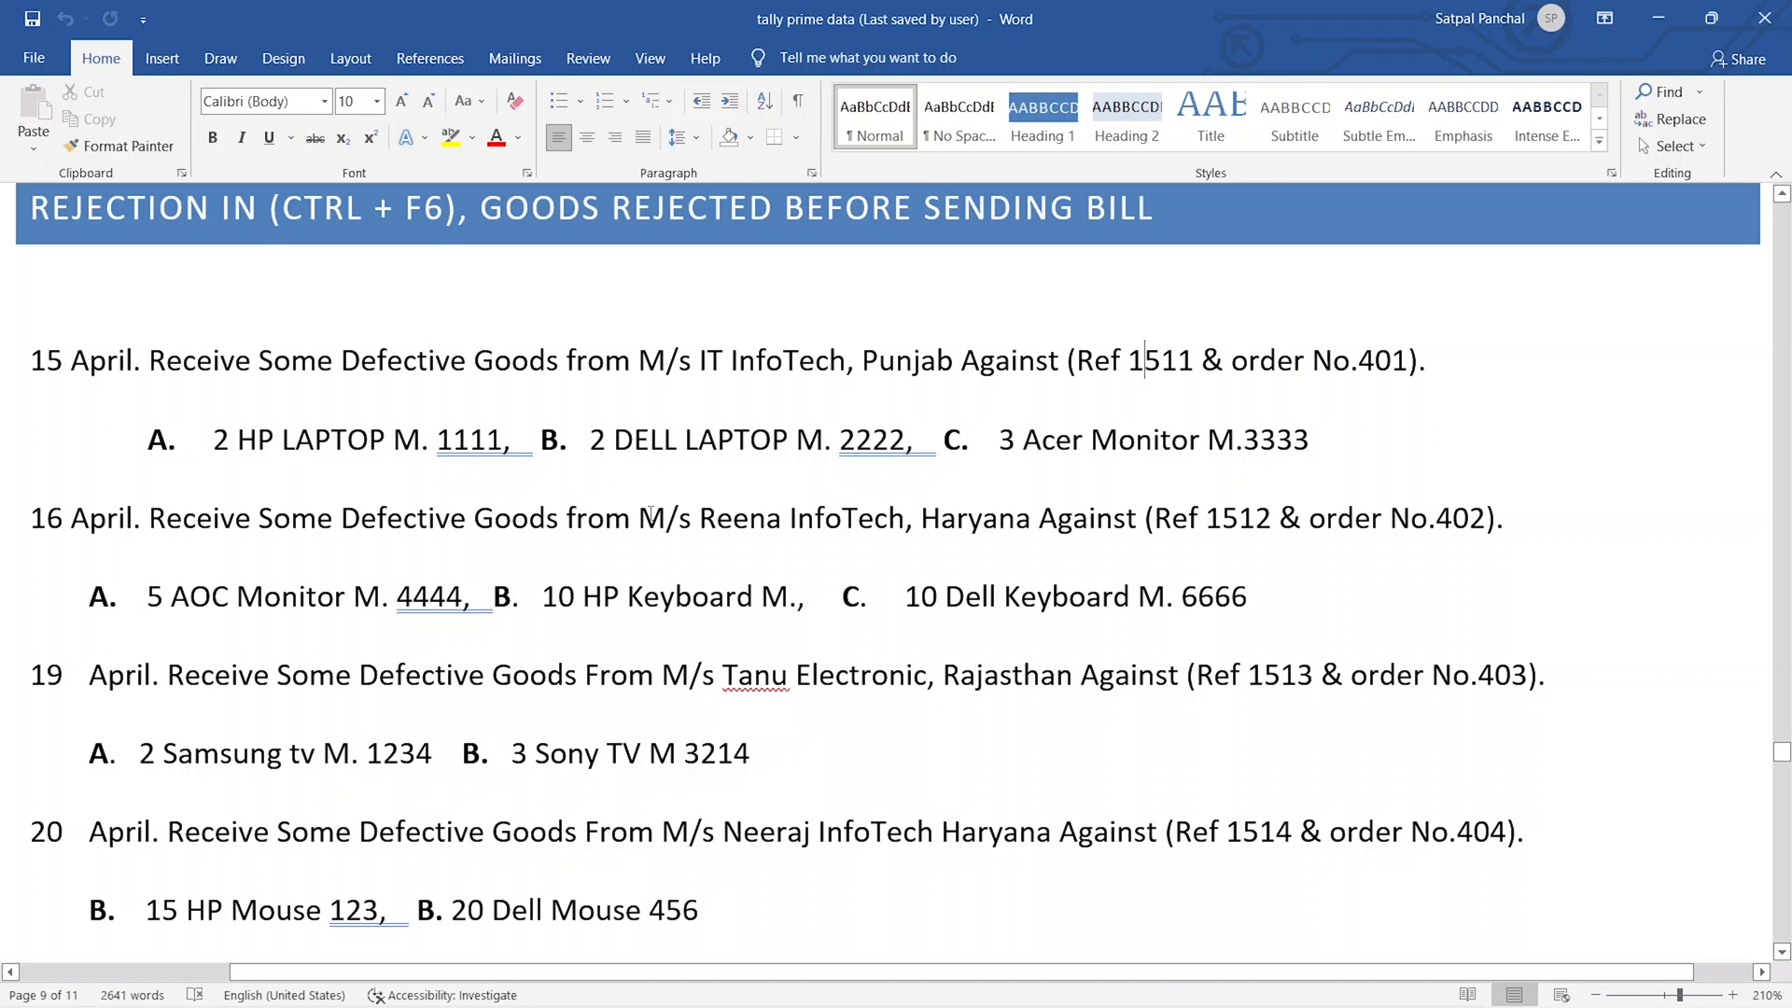
drag(642, 518, 840, 536)
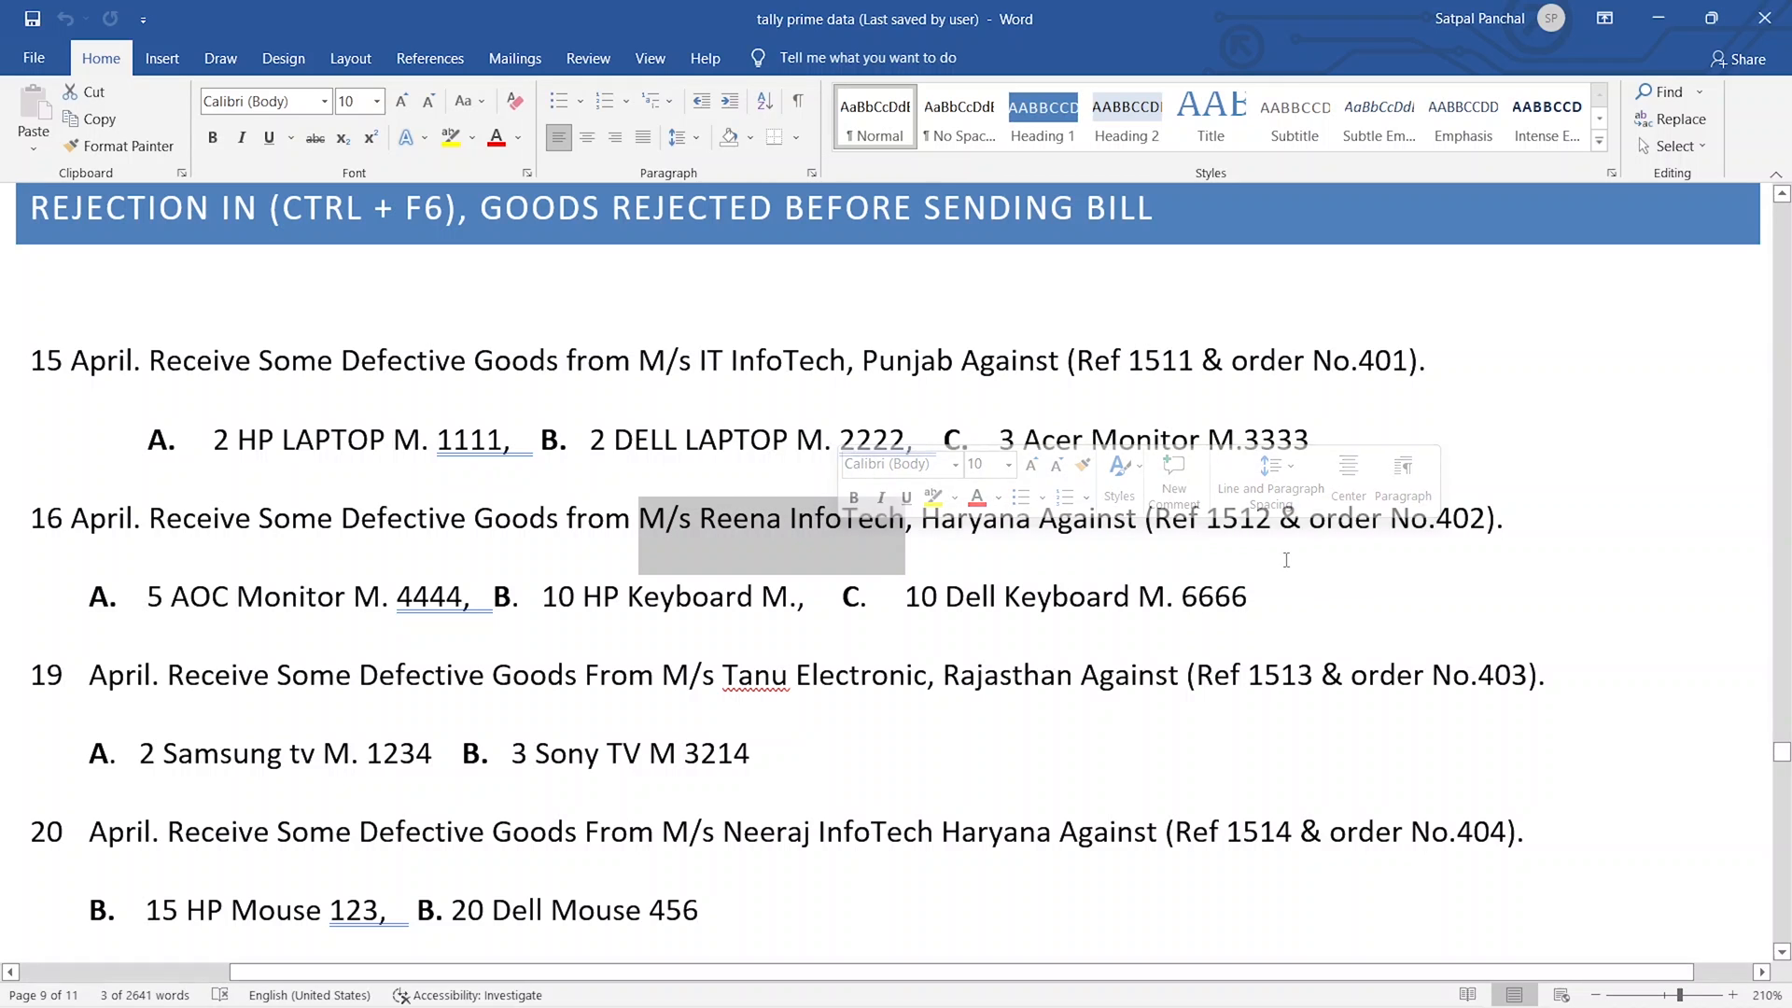
click(1300, 519)
drag(1269, 525, 1167, 511)
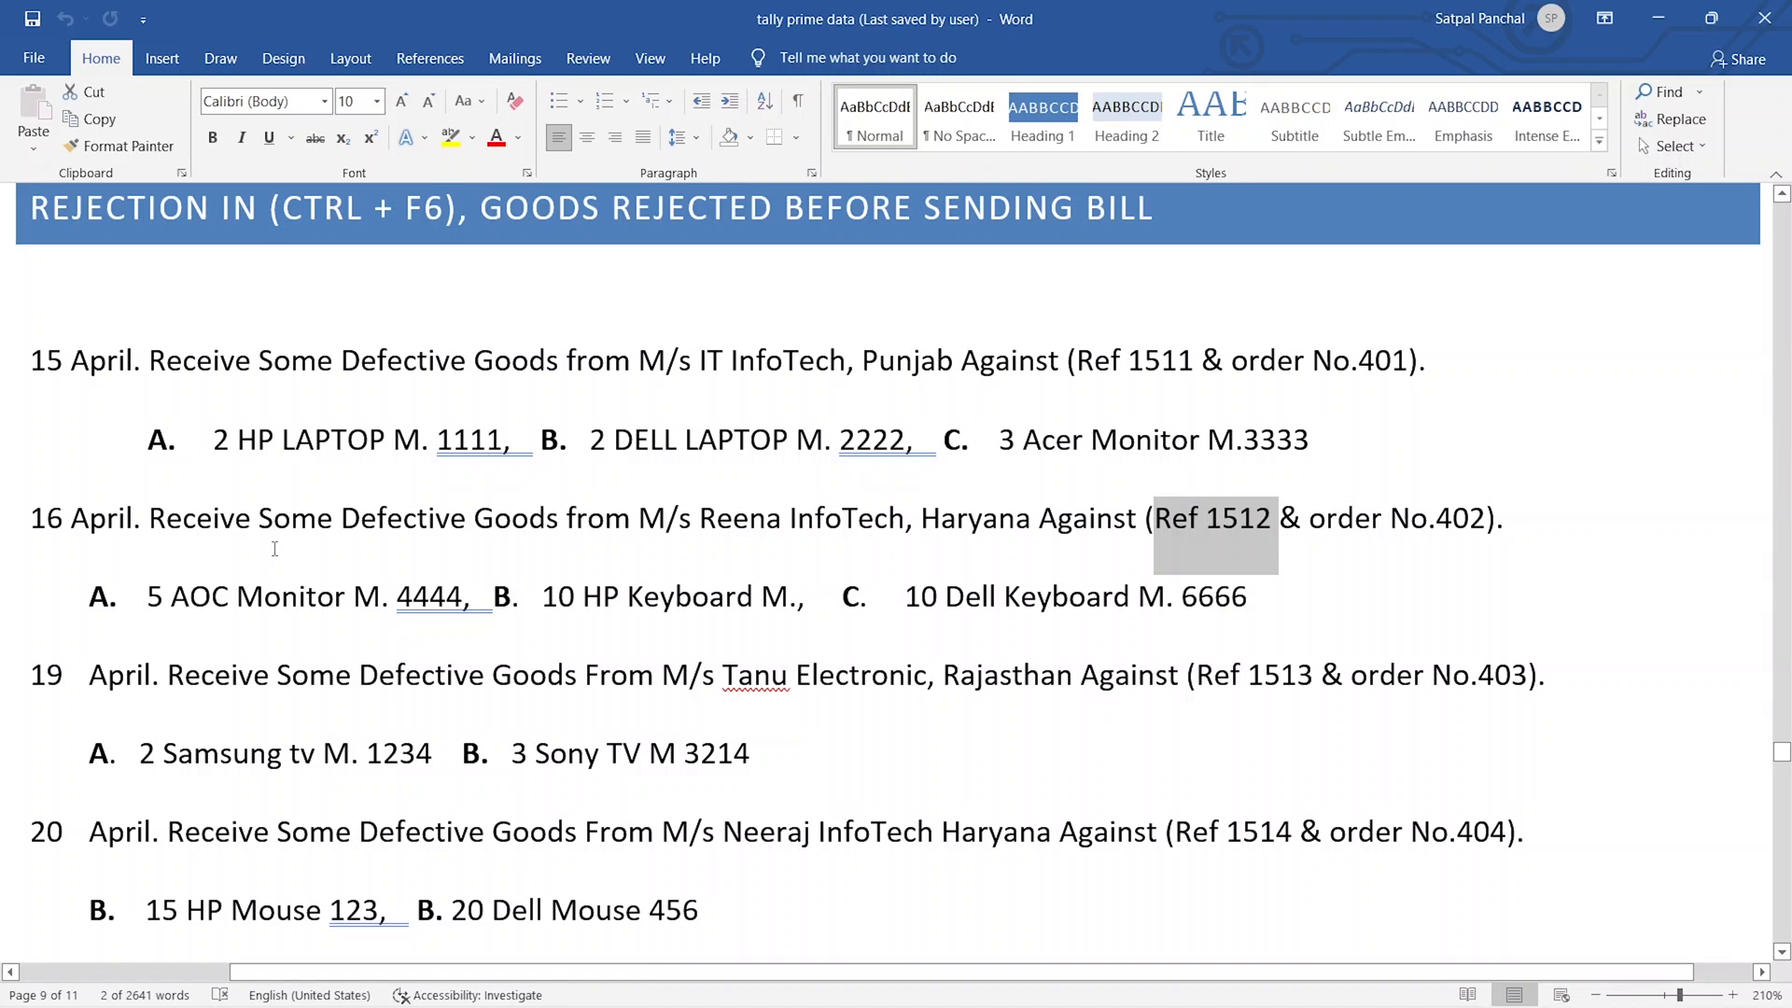
Return to TallyPrime and set Reena Info Tech as the party of the new Rejections In voucher, with cost centre class Not Applicable.
key(alt+Tab)
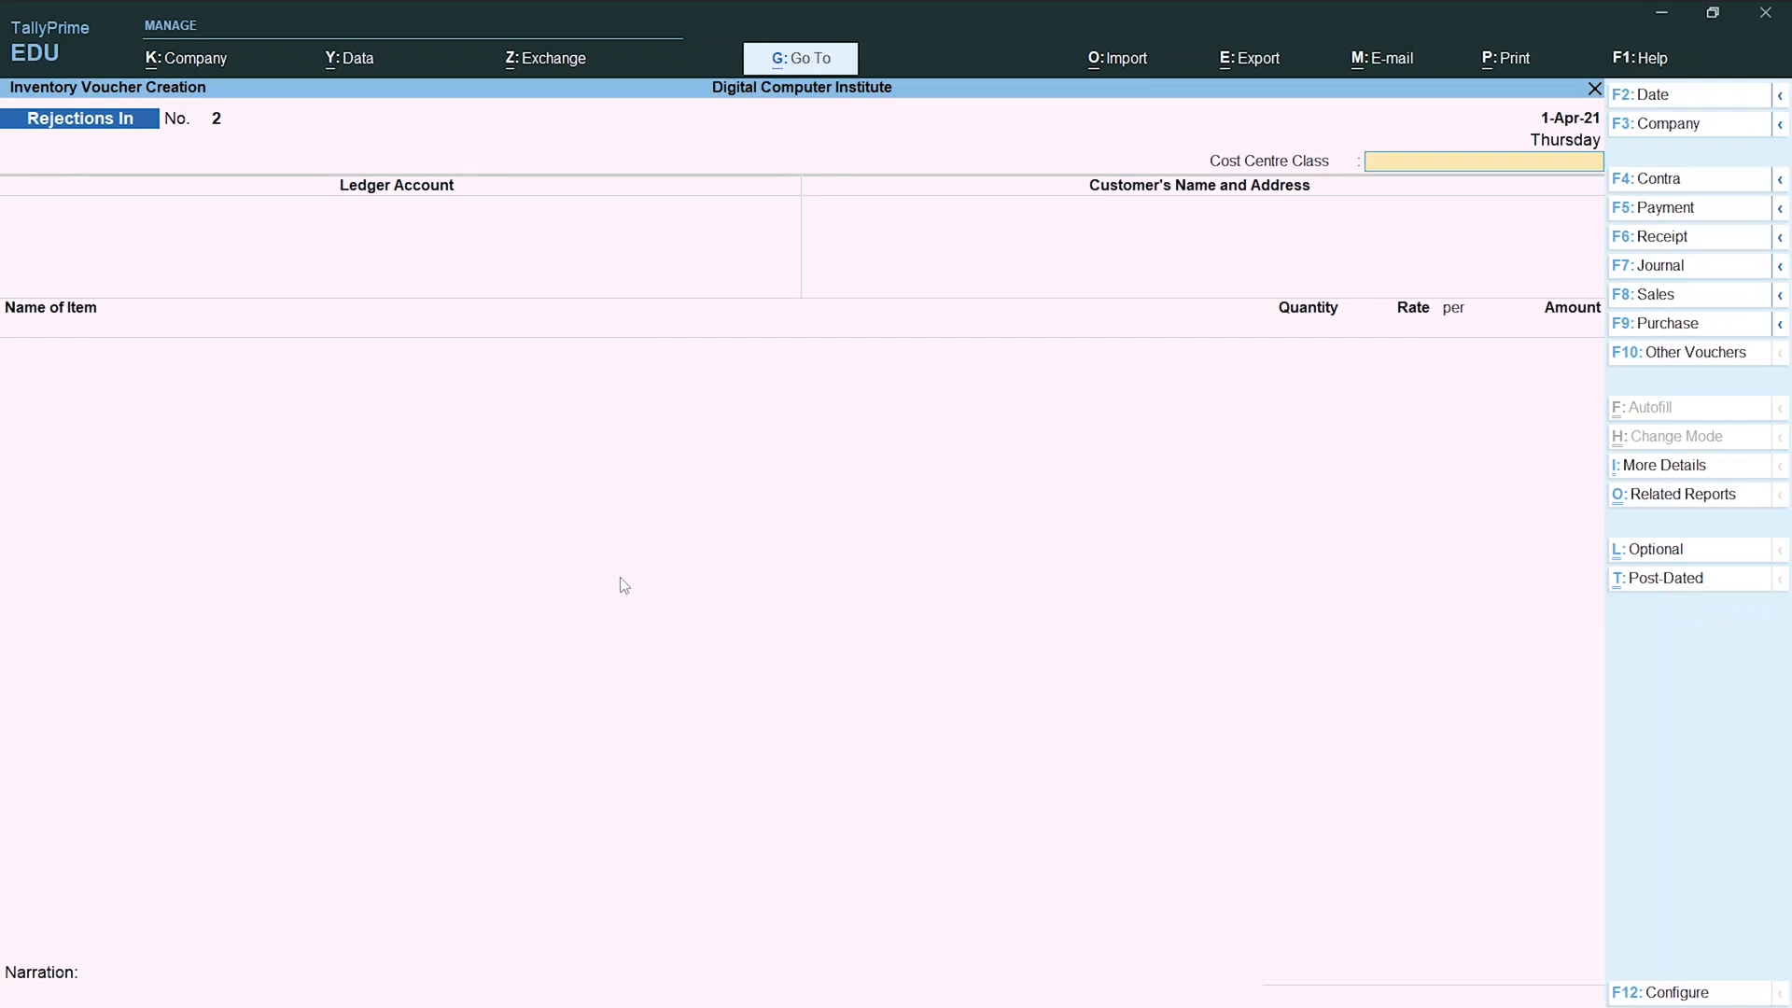
key(Return)
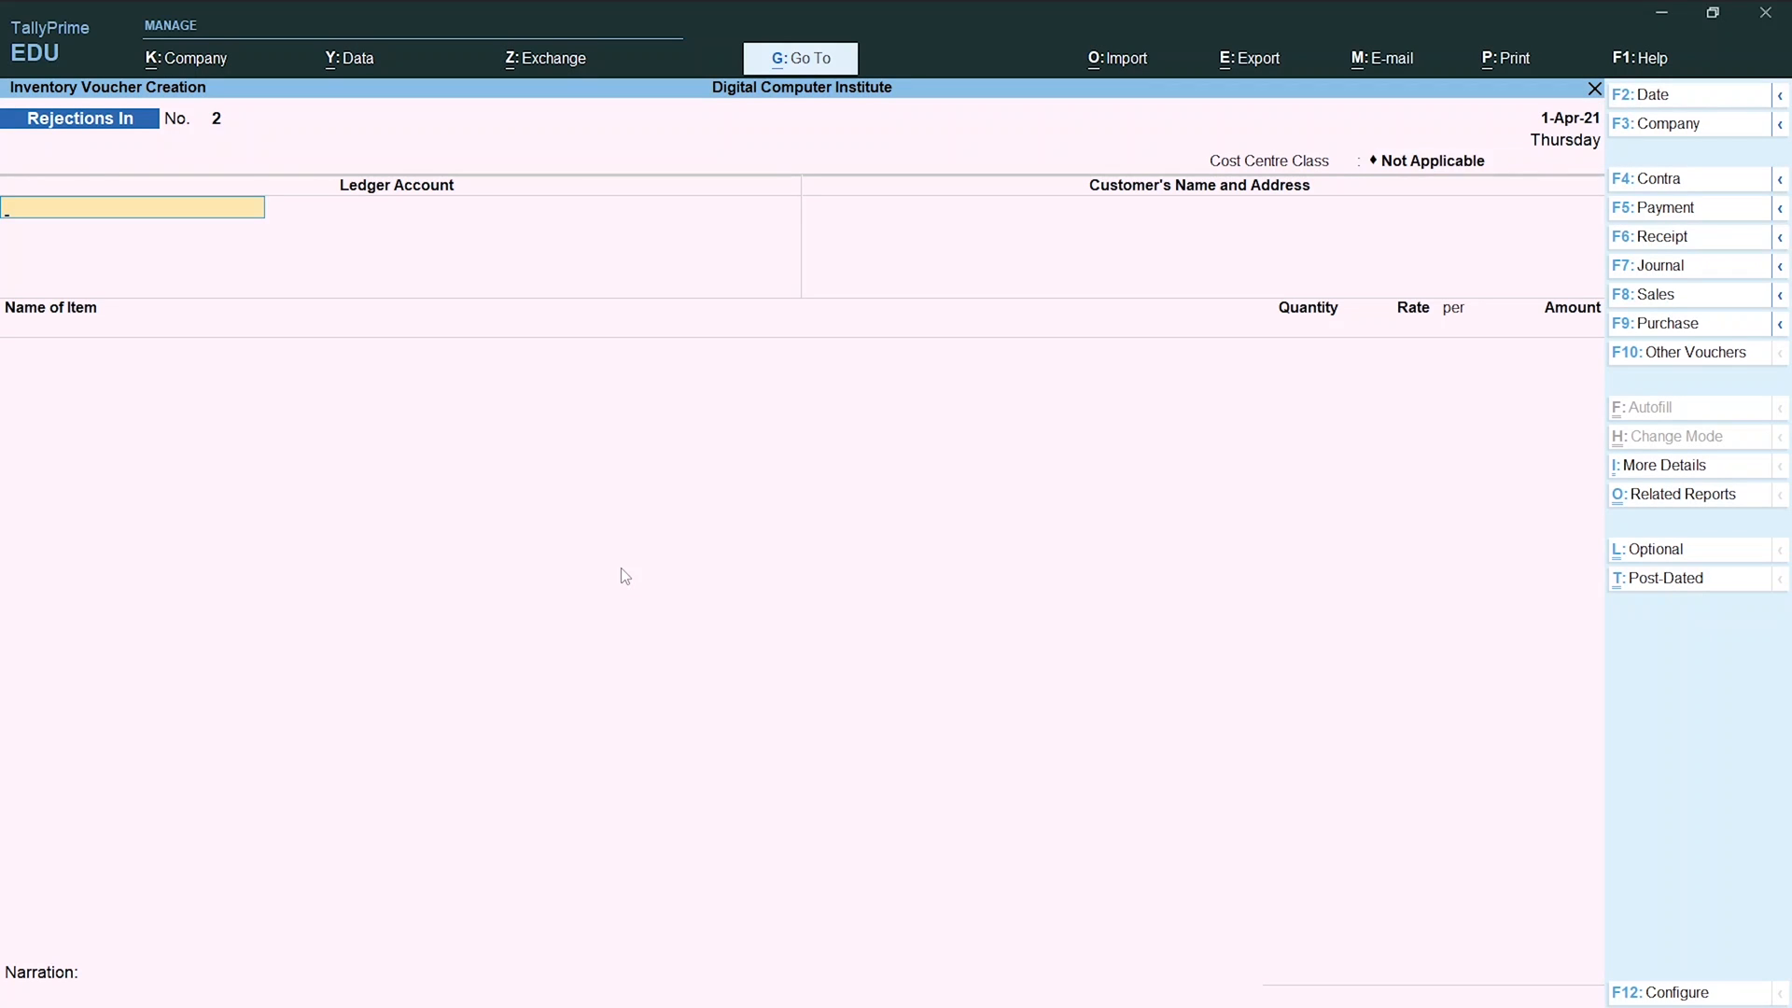
text(Ree)
key(Return)
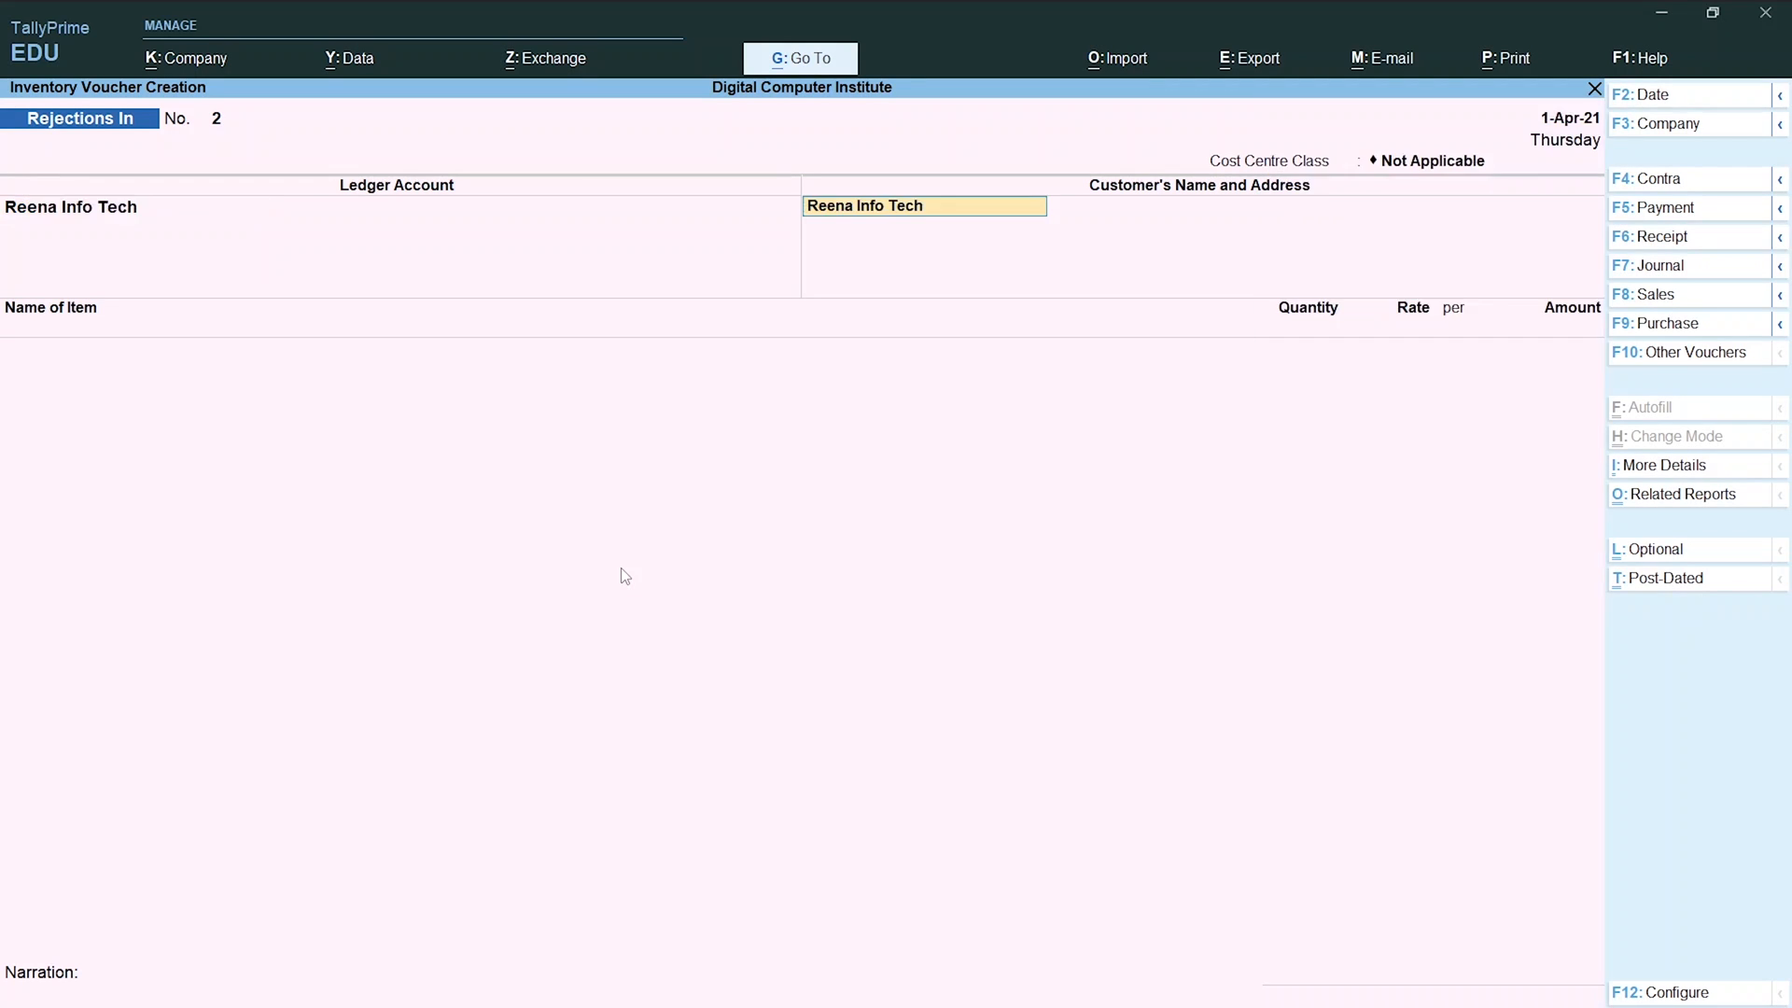
key(Return)
key(Return)
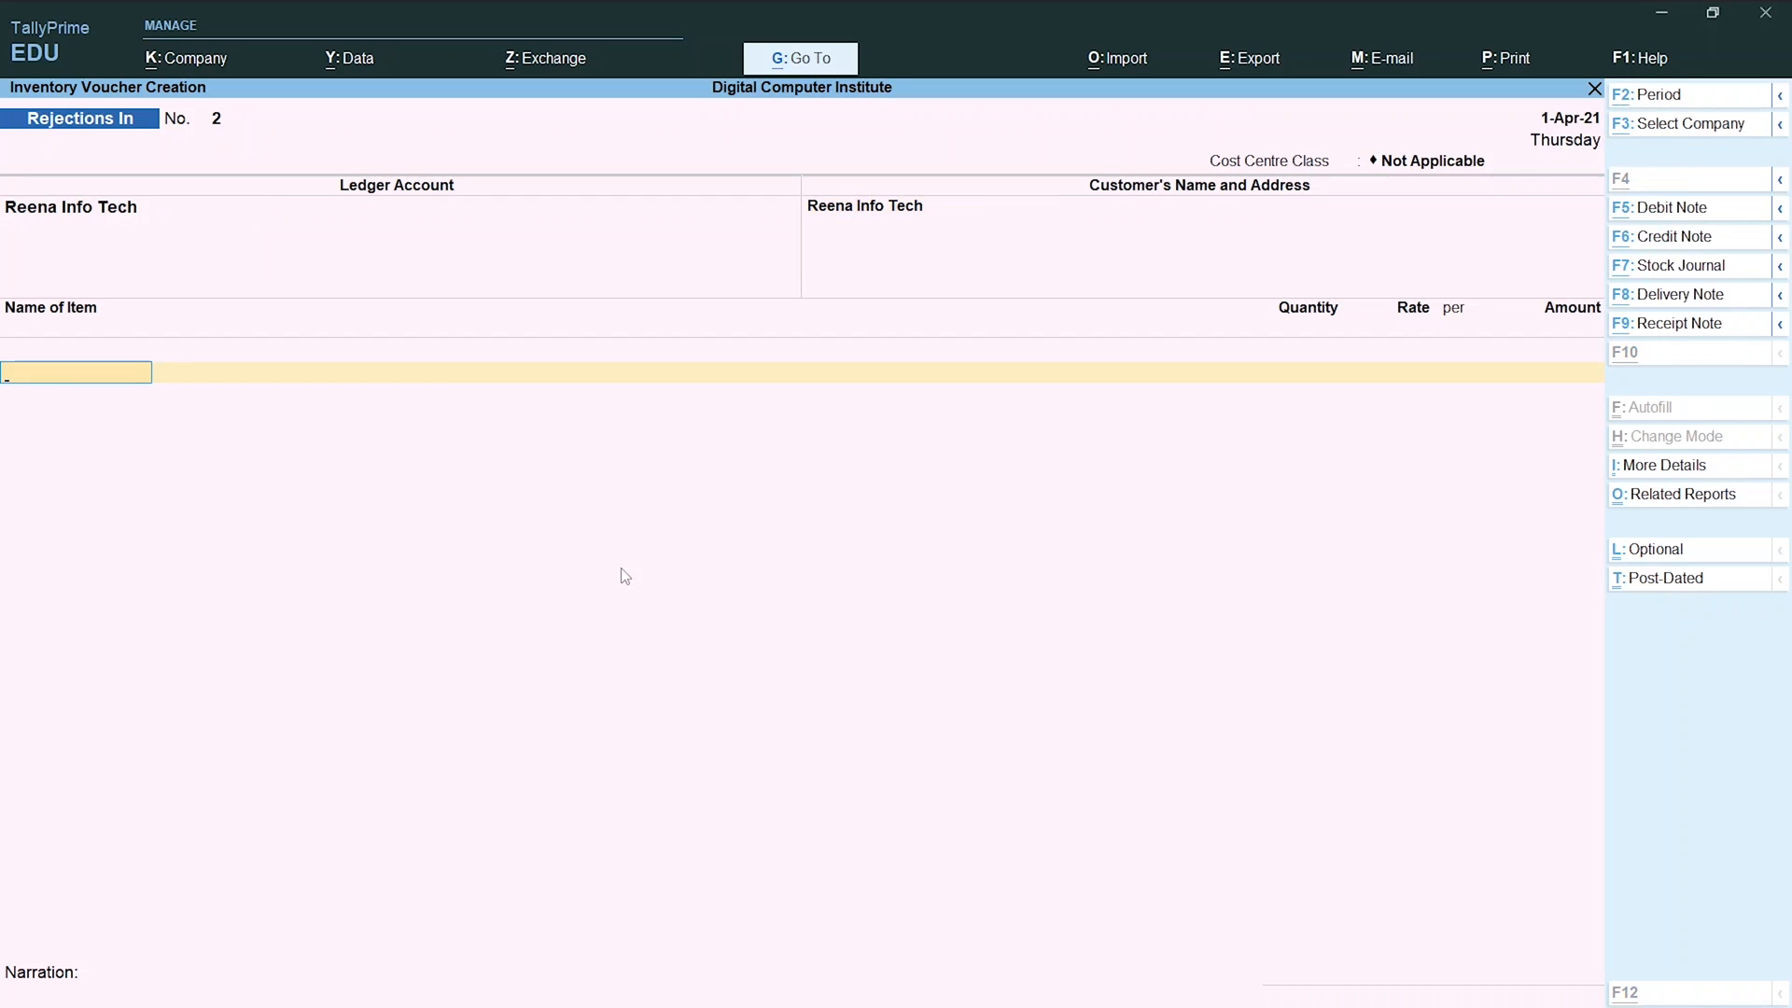
Check the first returned item in the Word document and add Monitor M4444 in TallyPrime against tracking number 1512.
key(alt+Tab)
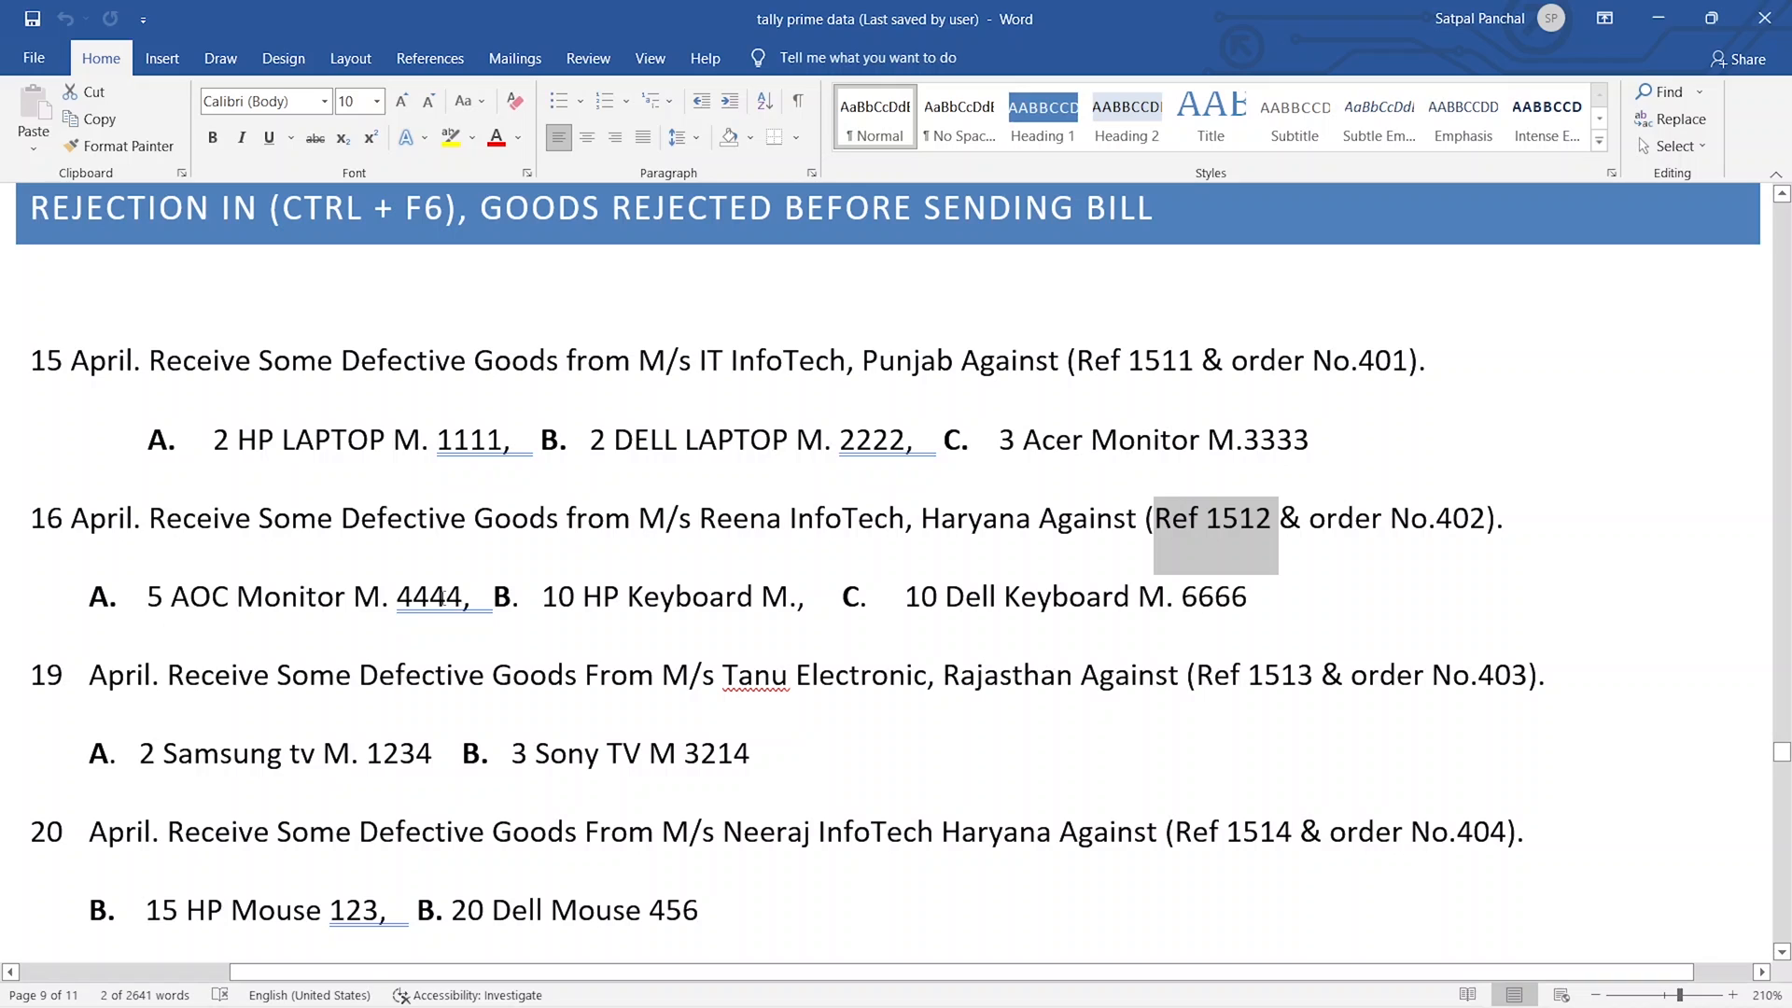
key(alt+Tab)
text(Mon)
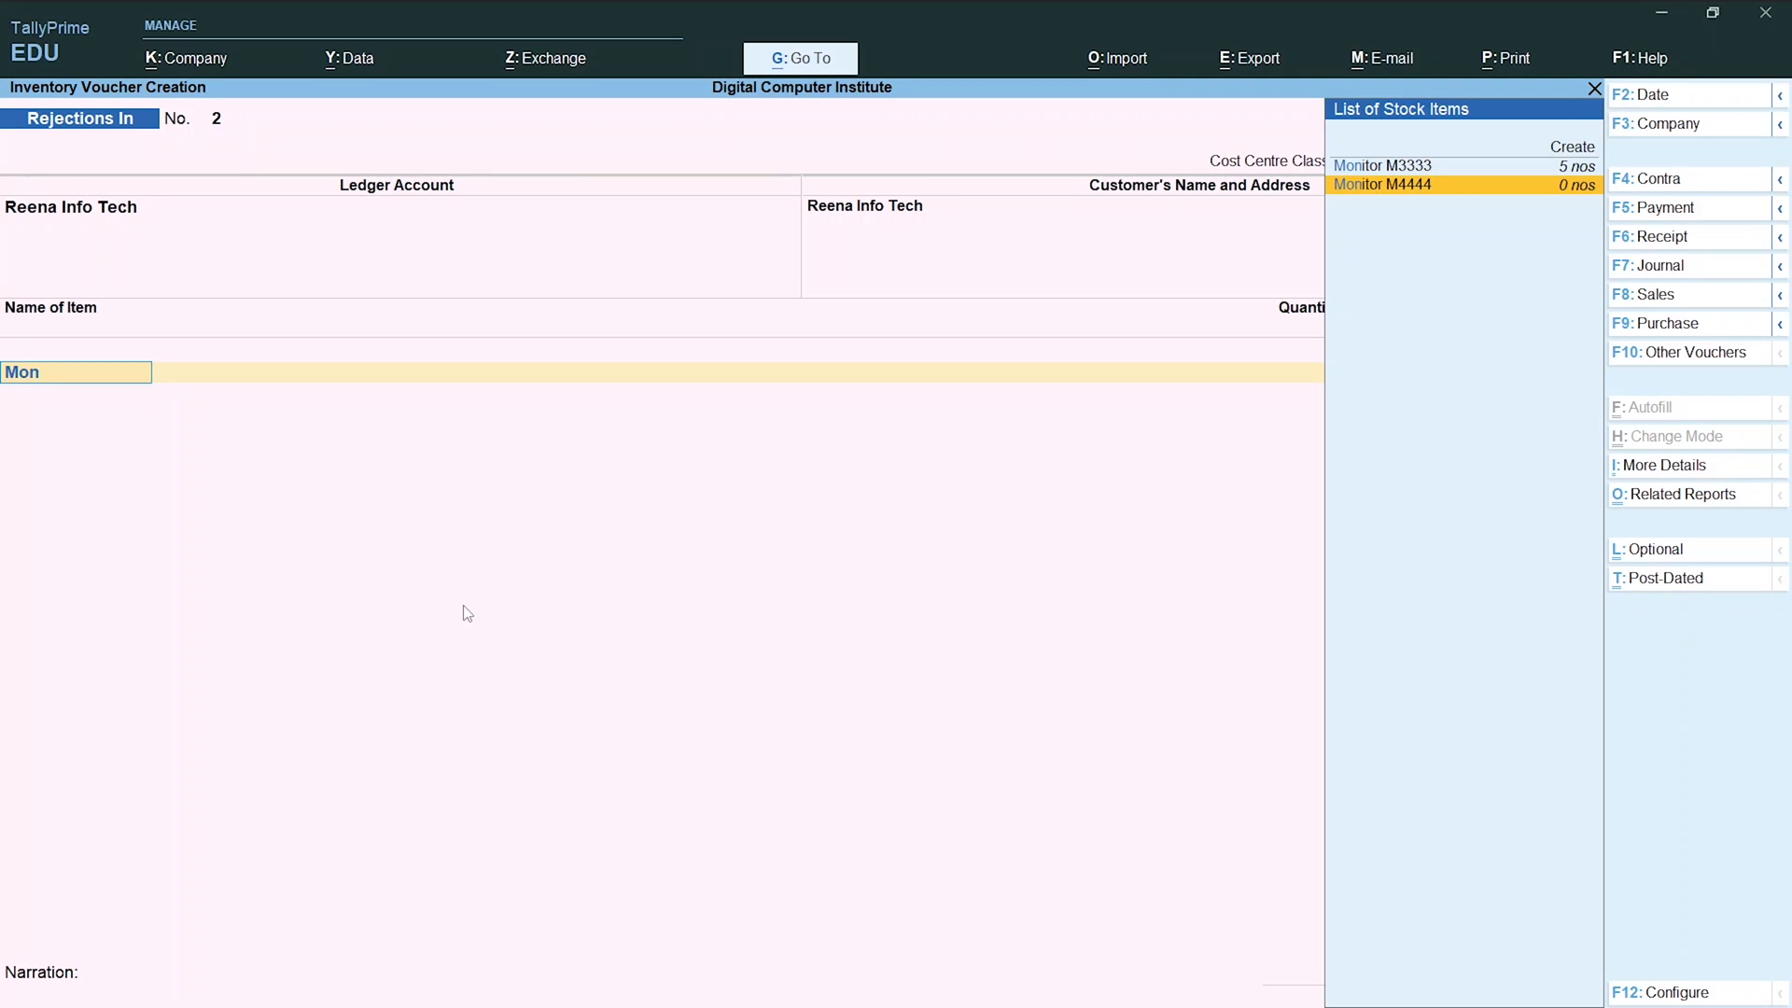
key(Return)
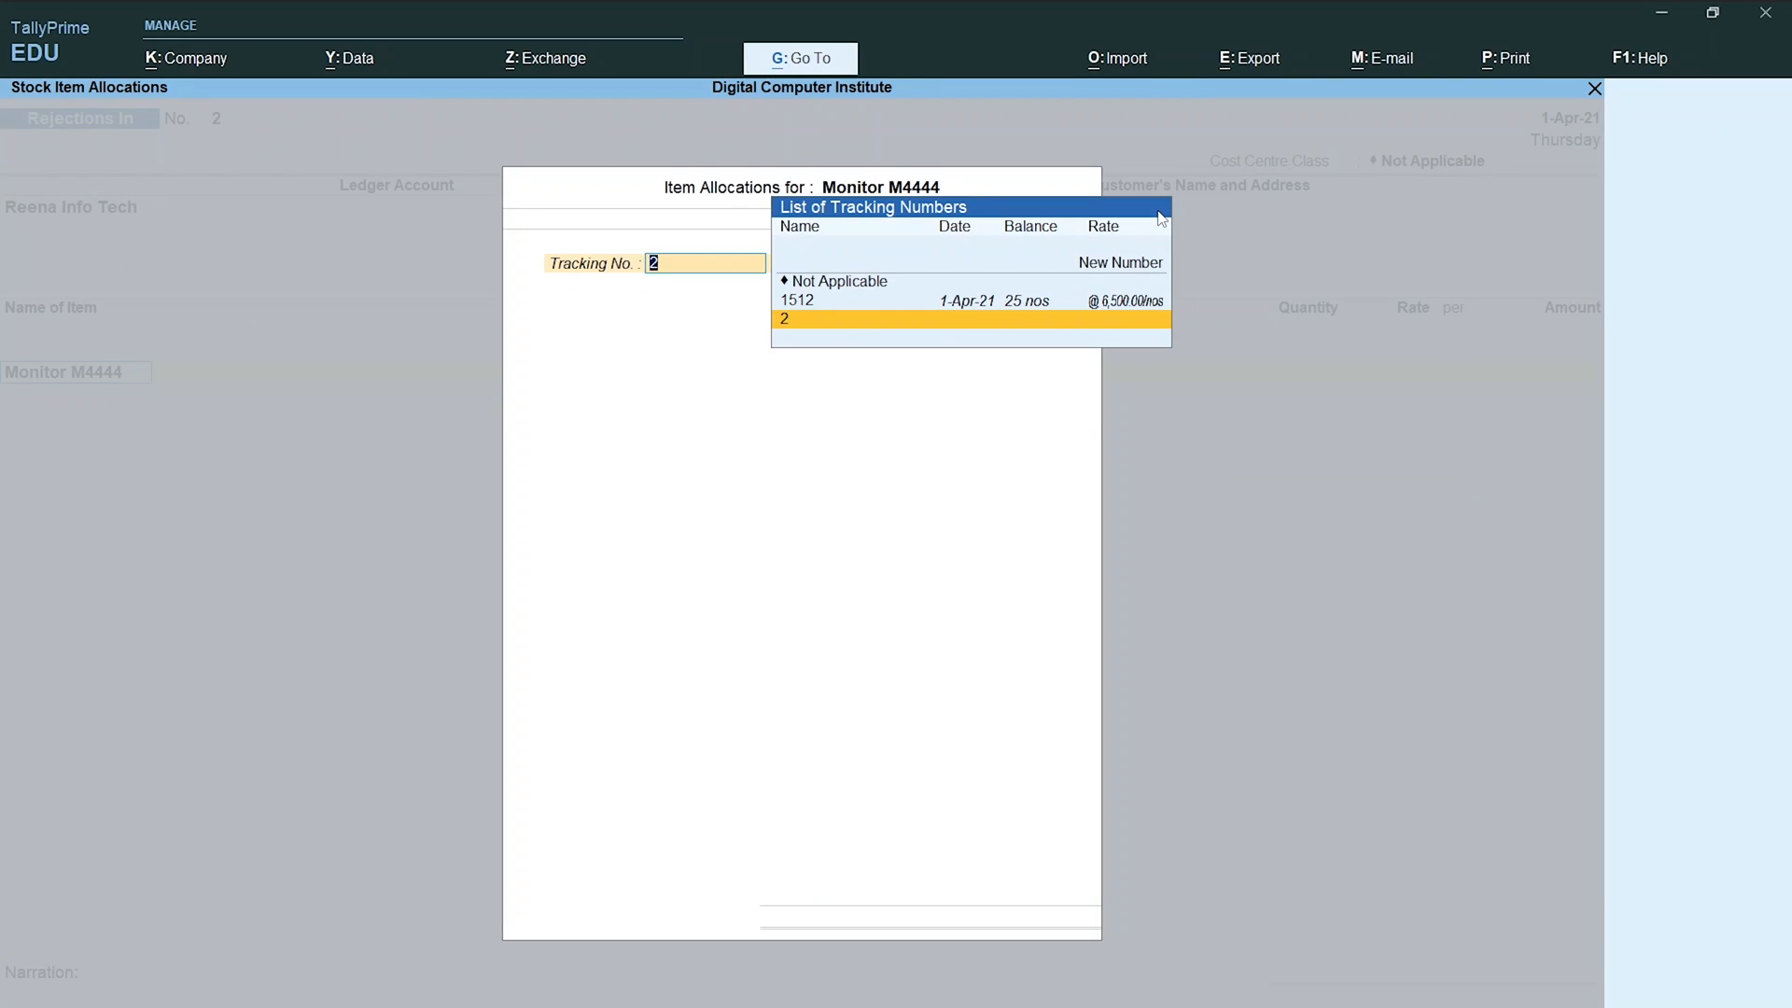
key(Up)
key(Return)
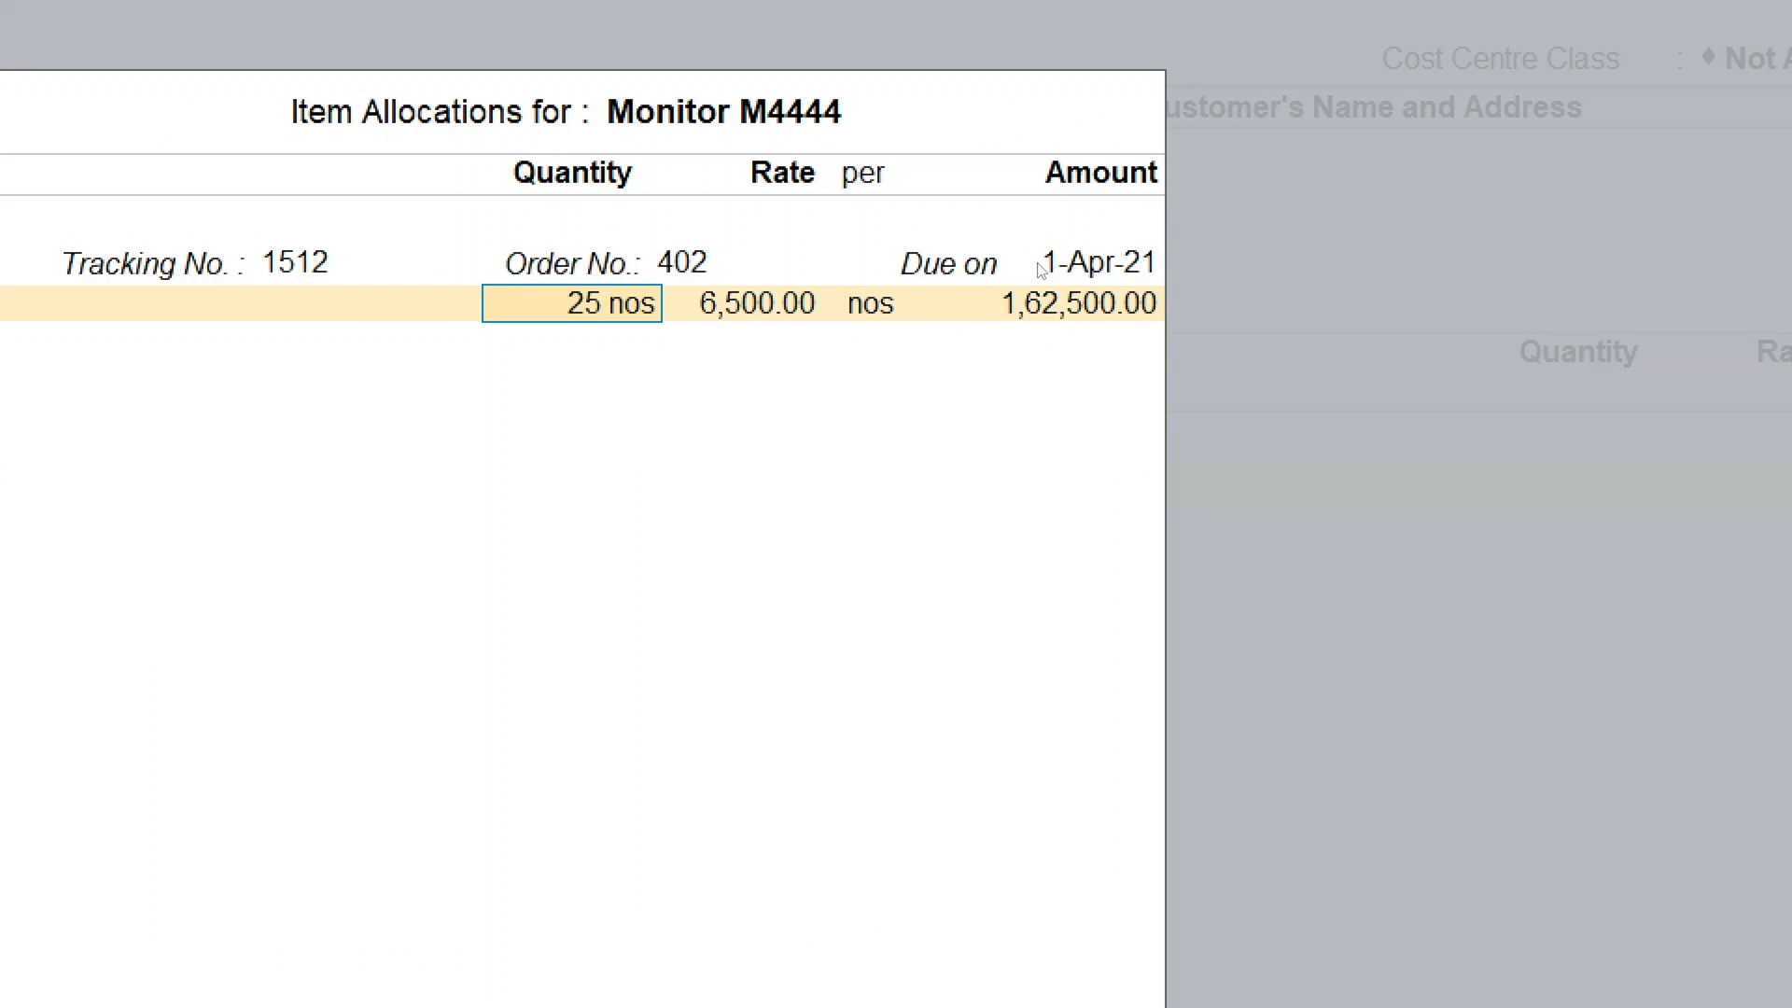
Set the returned quantity of Monitor M4444 to 5 nos and complete its allocation.
text(5)
key(Return)
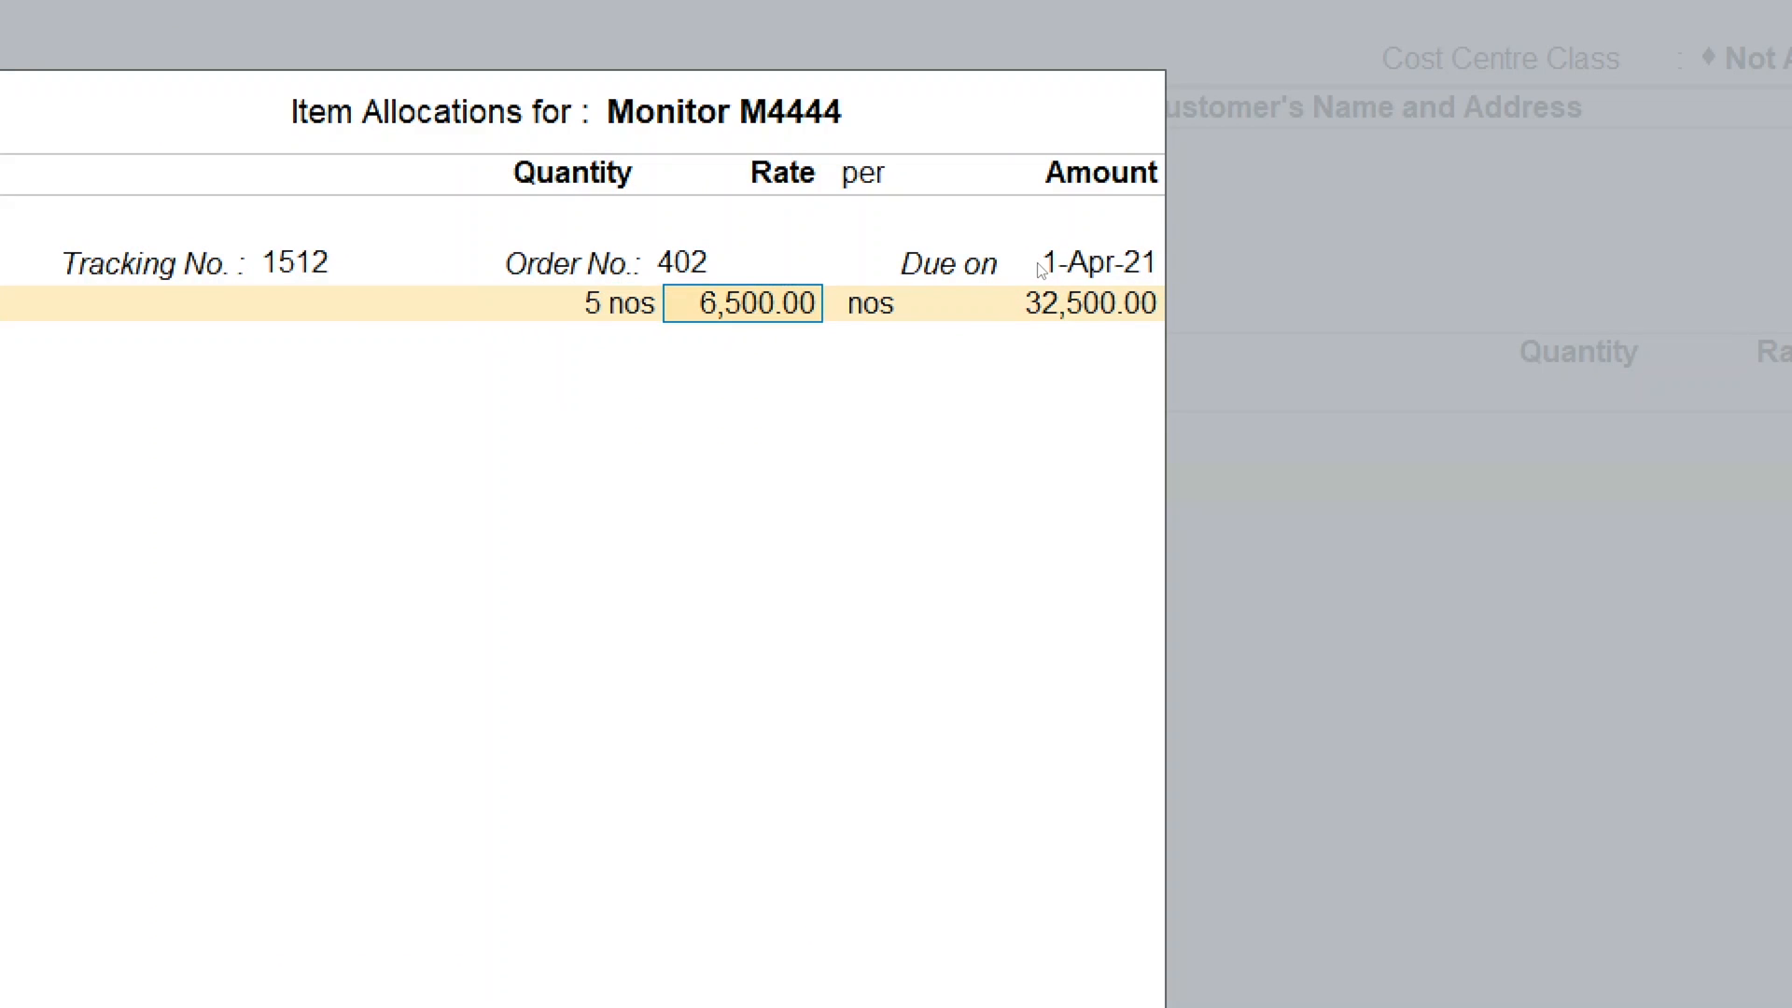
key(Return)
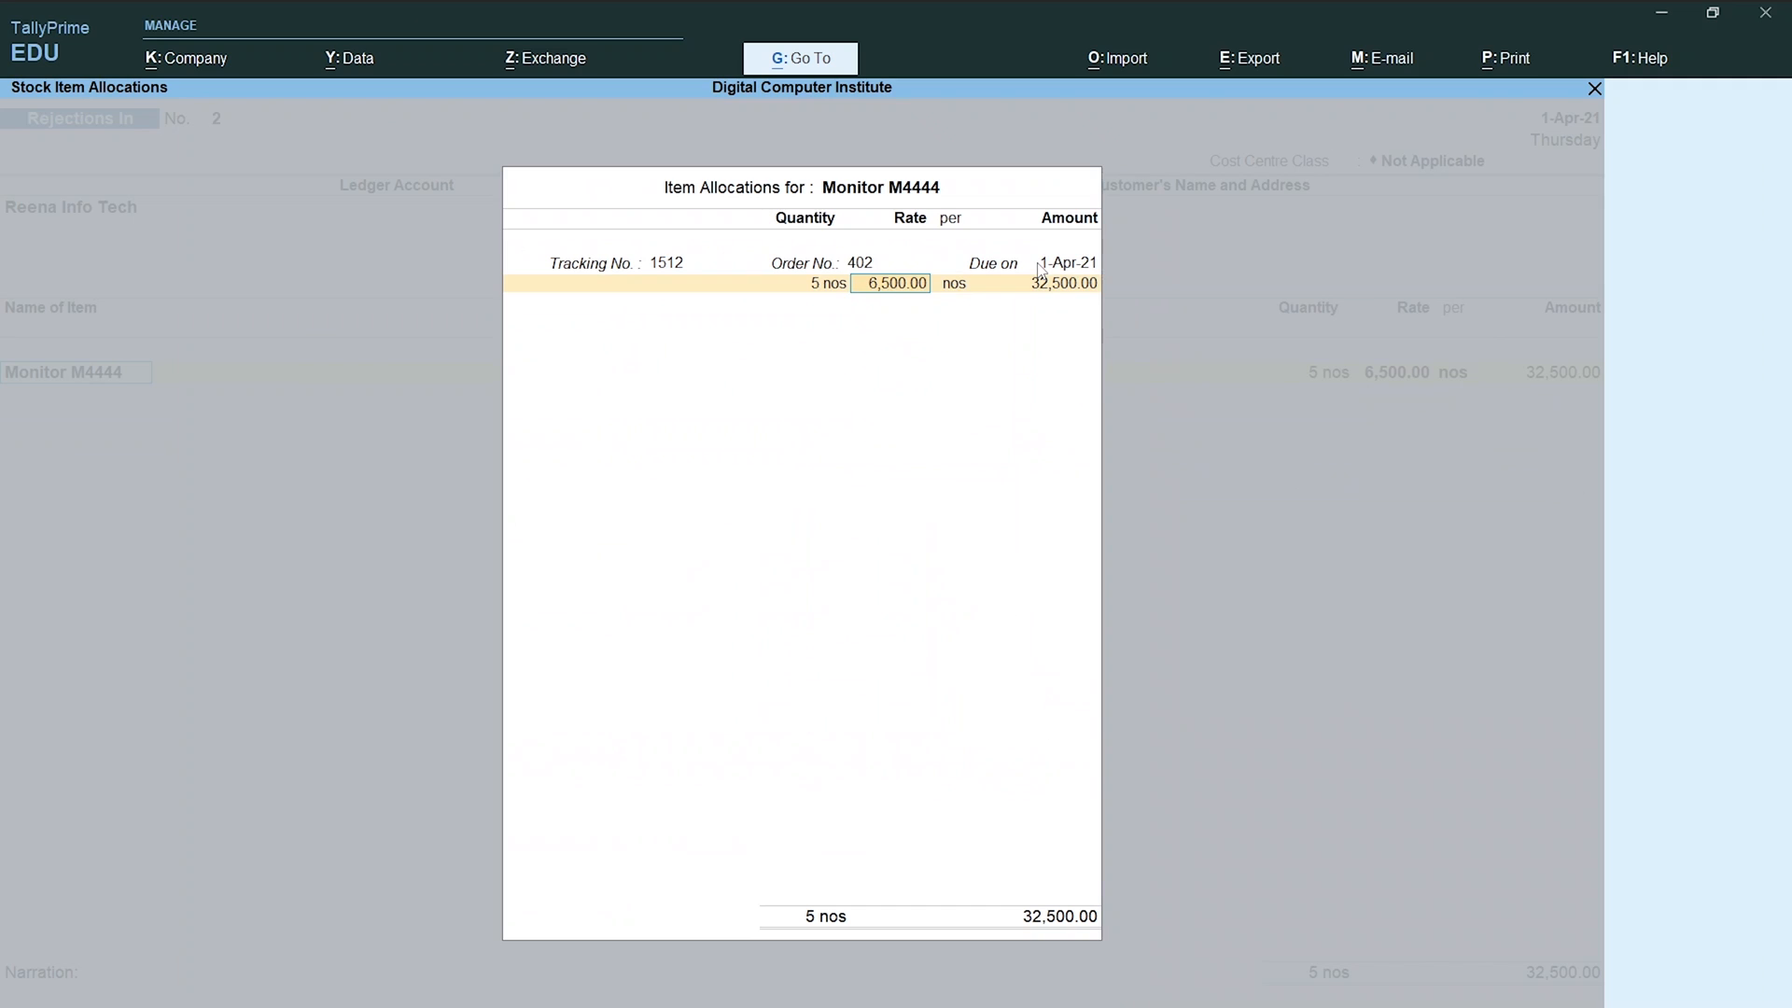
key(Return)
key(Return)
key(Return)
key(Return)
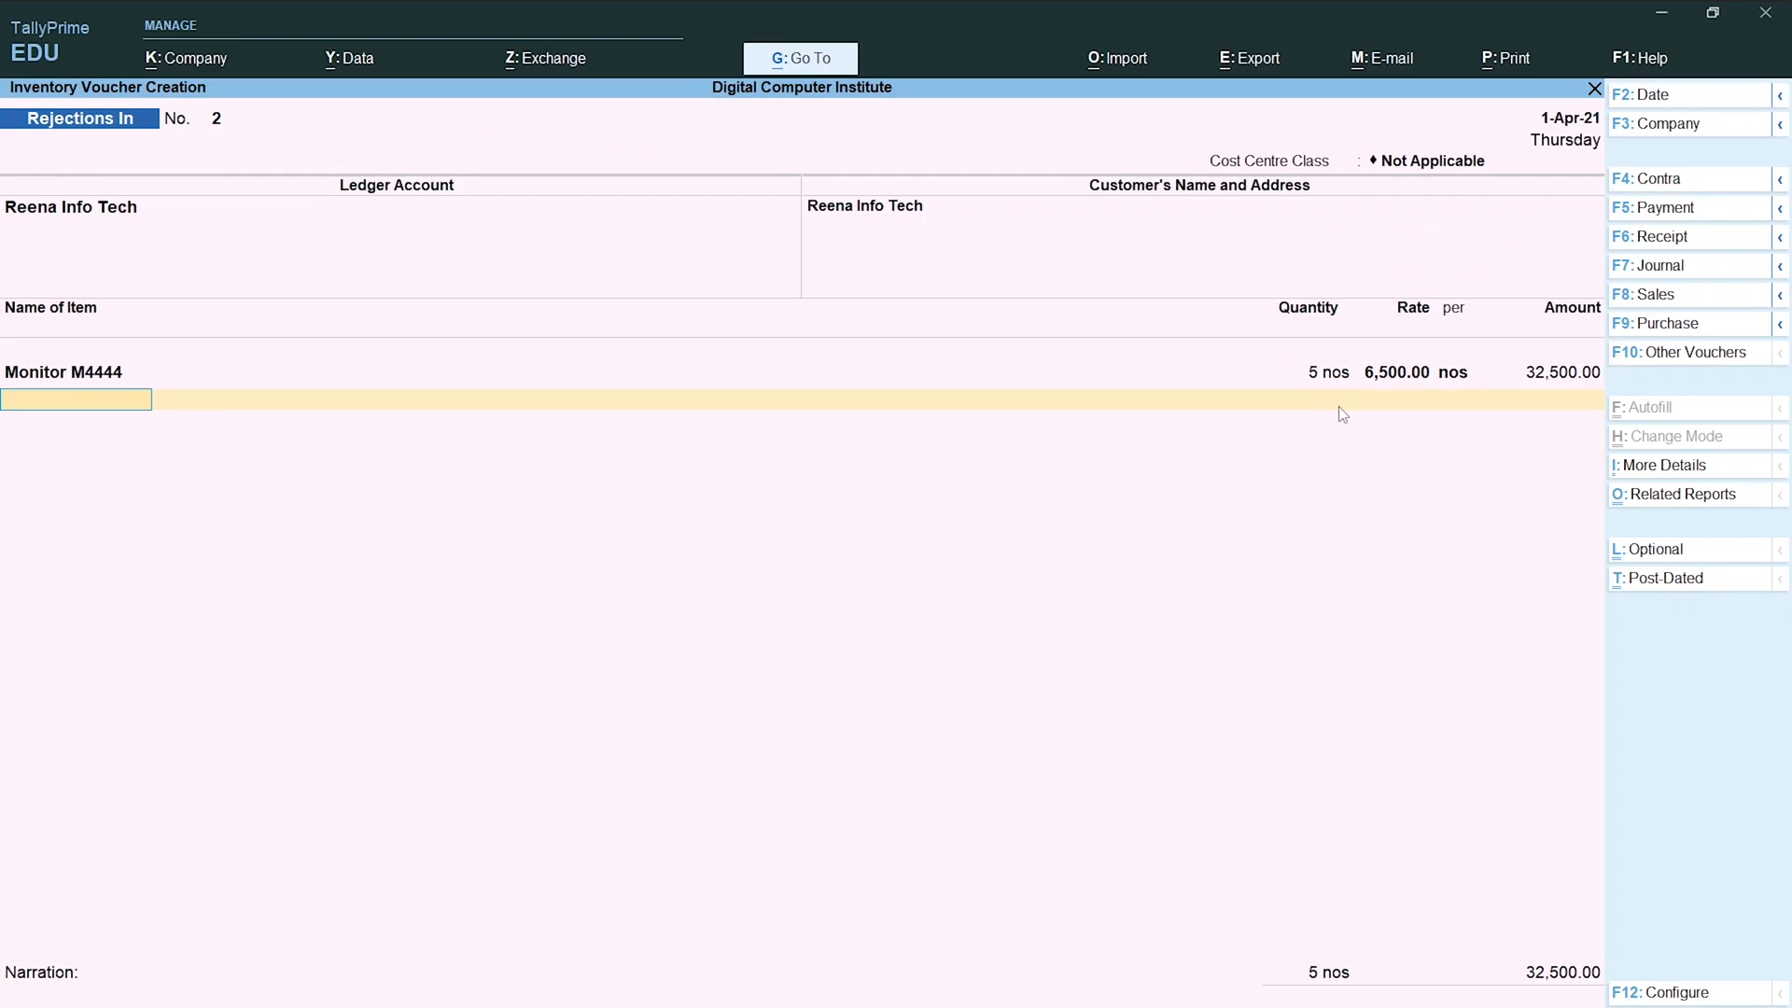
Check the second returned item in the Word document and add Keyboard M5555 in TallyPrime against tracking number 1512.
key(alt+Tab)
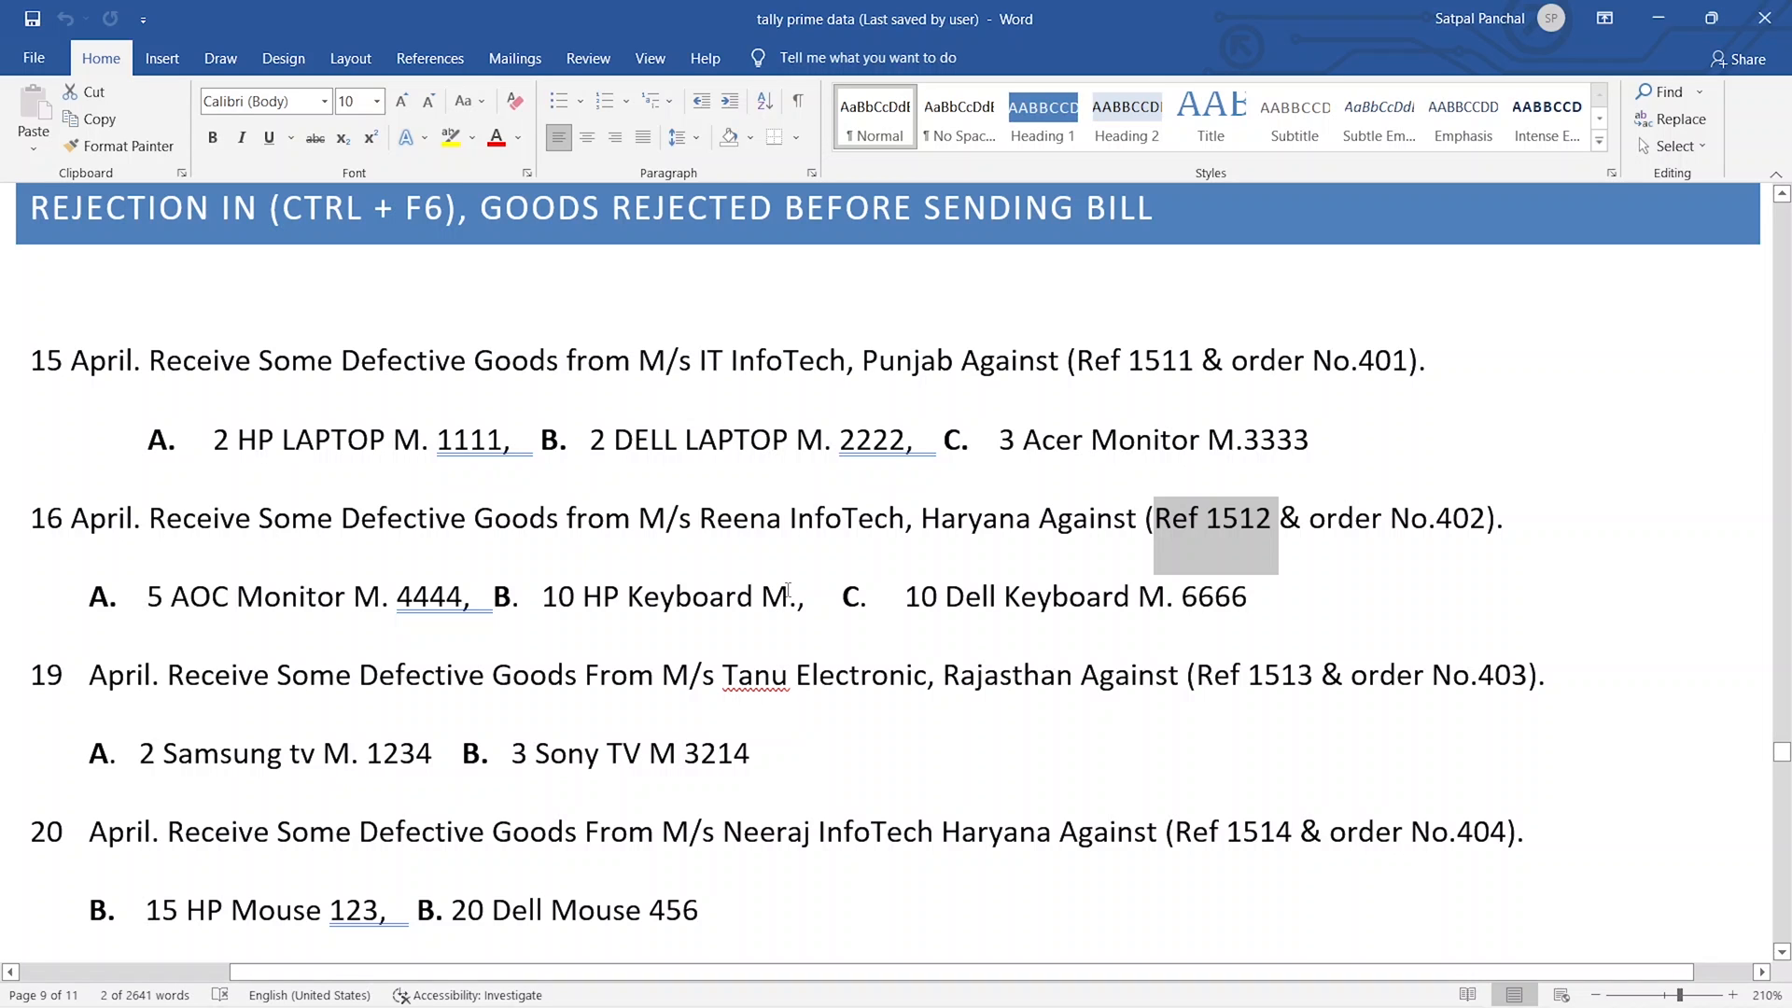
key(alt+Tab)
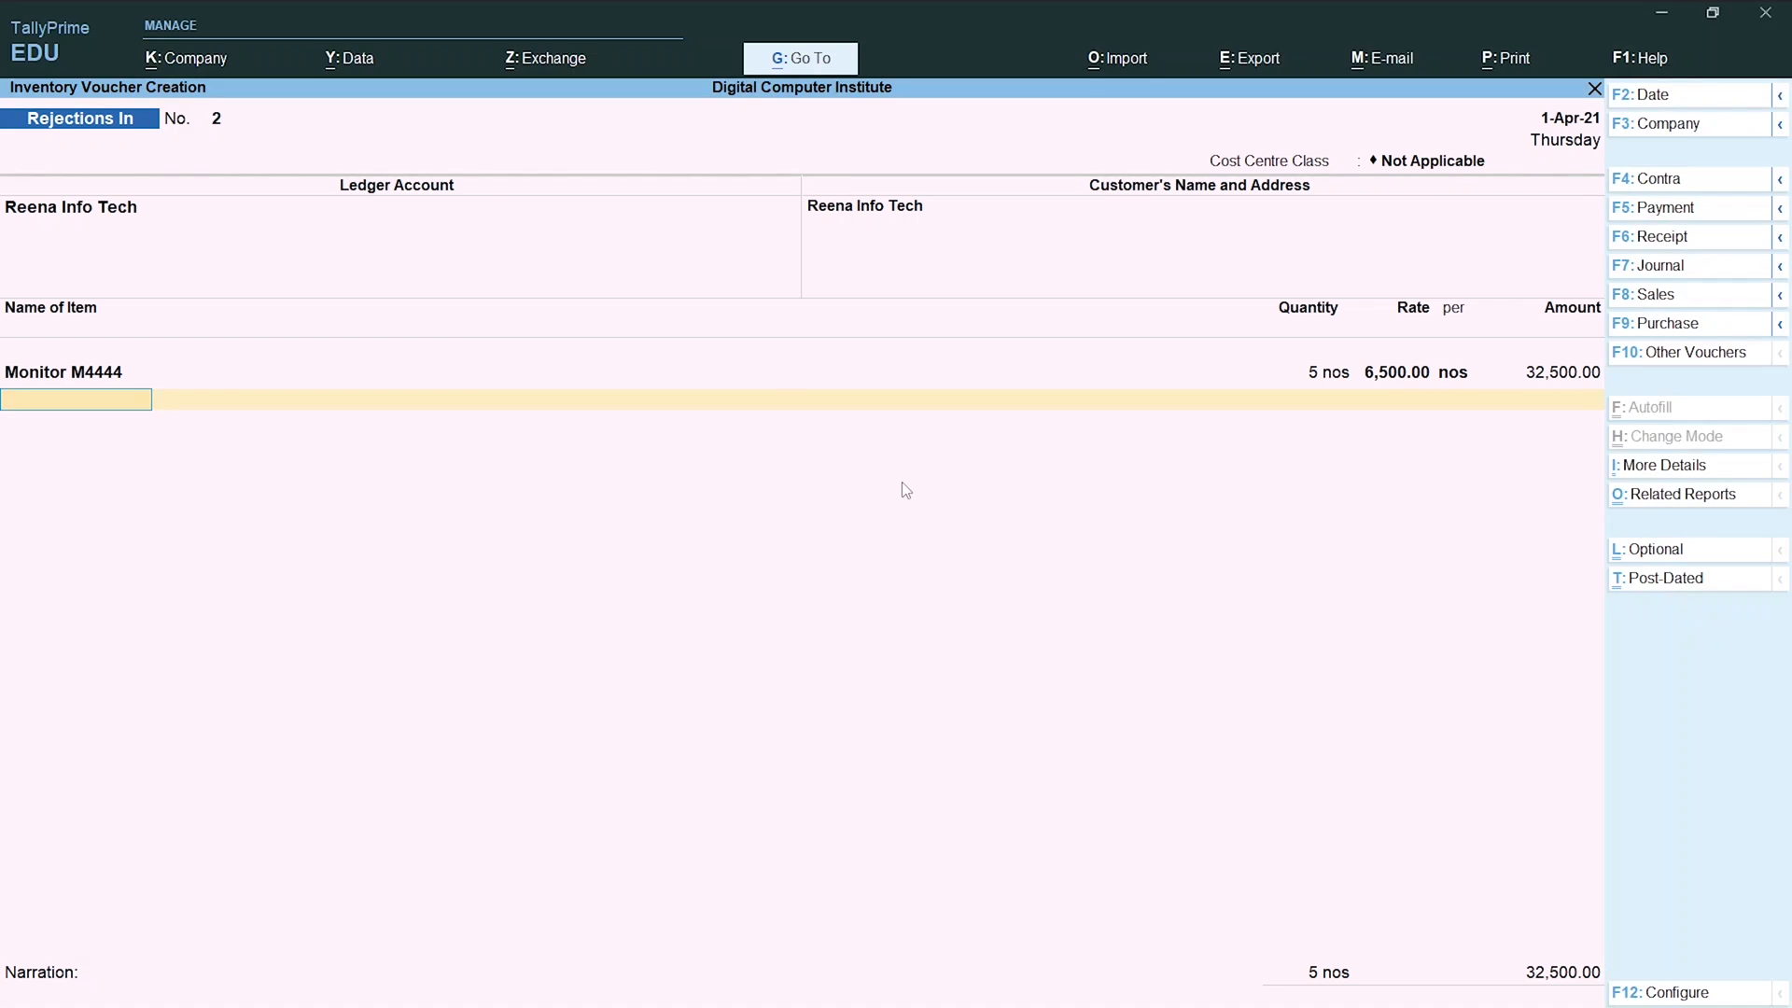
text(L)
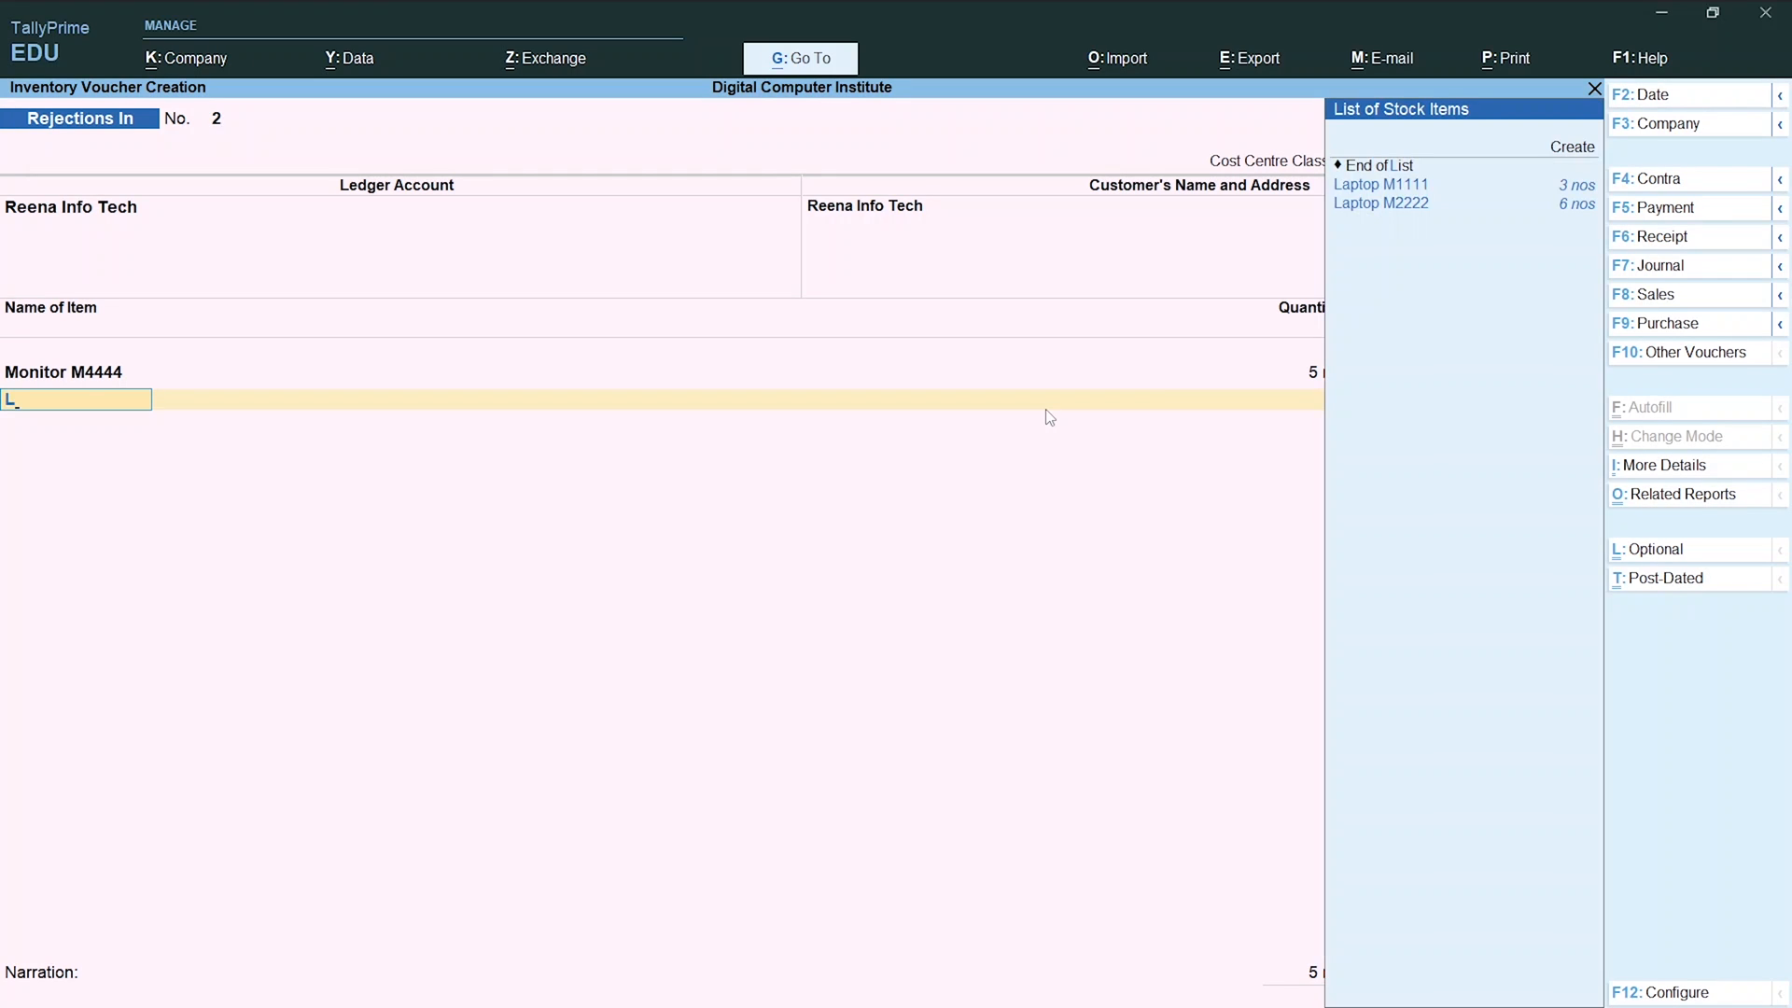
key(BackSpace)
text(Ke)
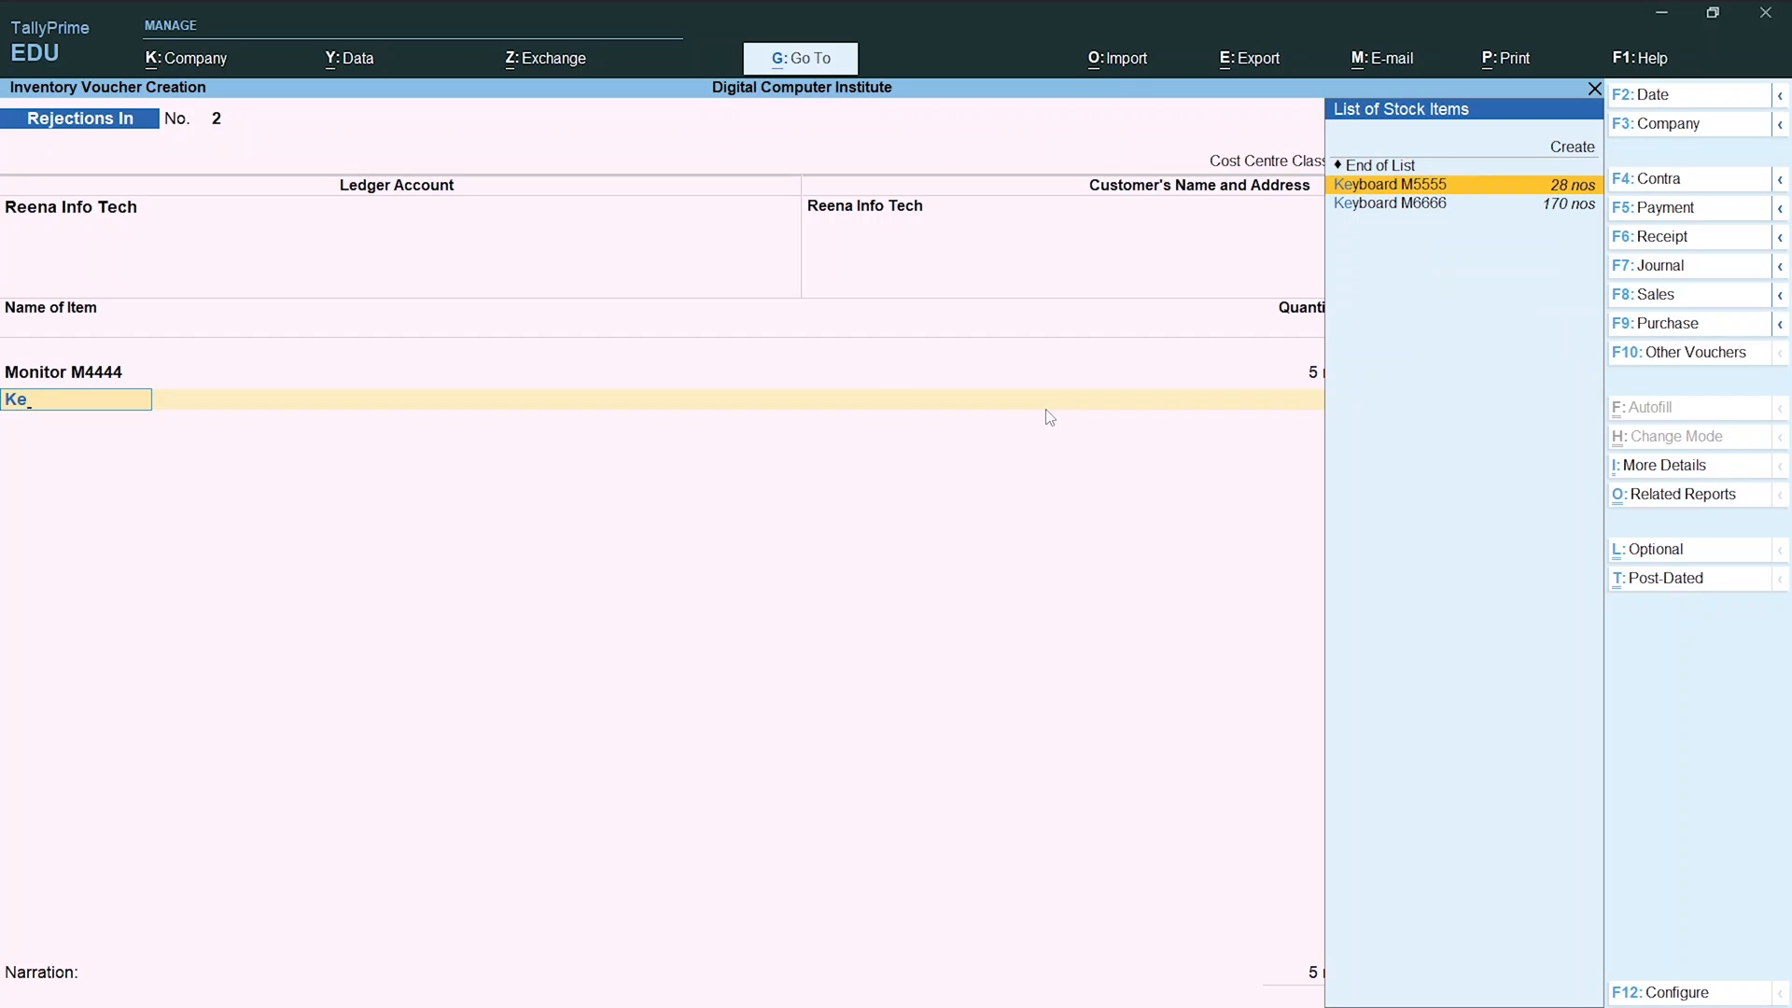
key(Return)
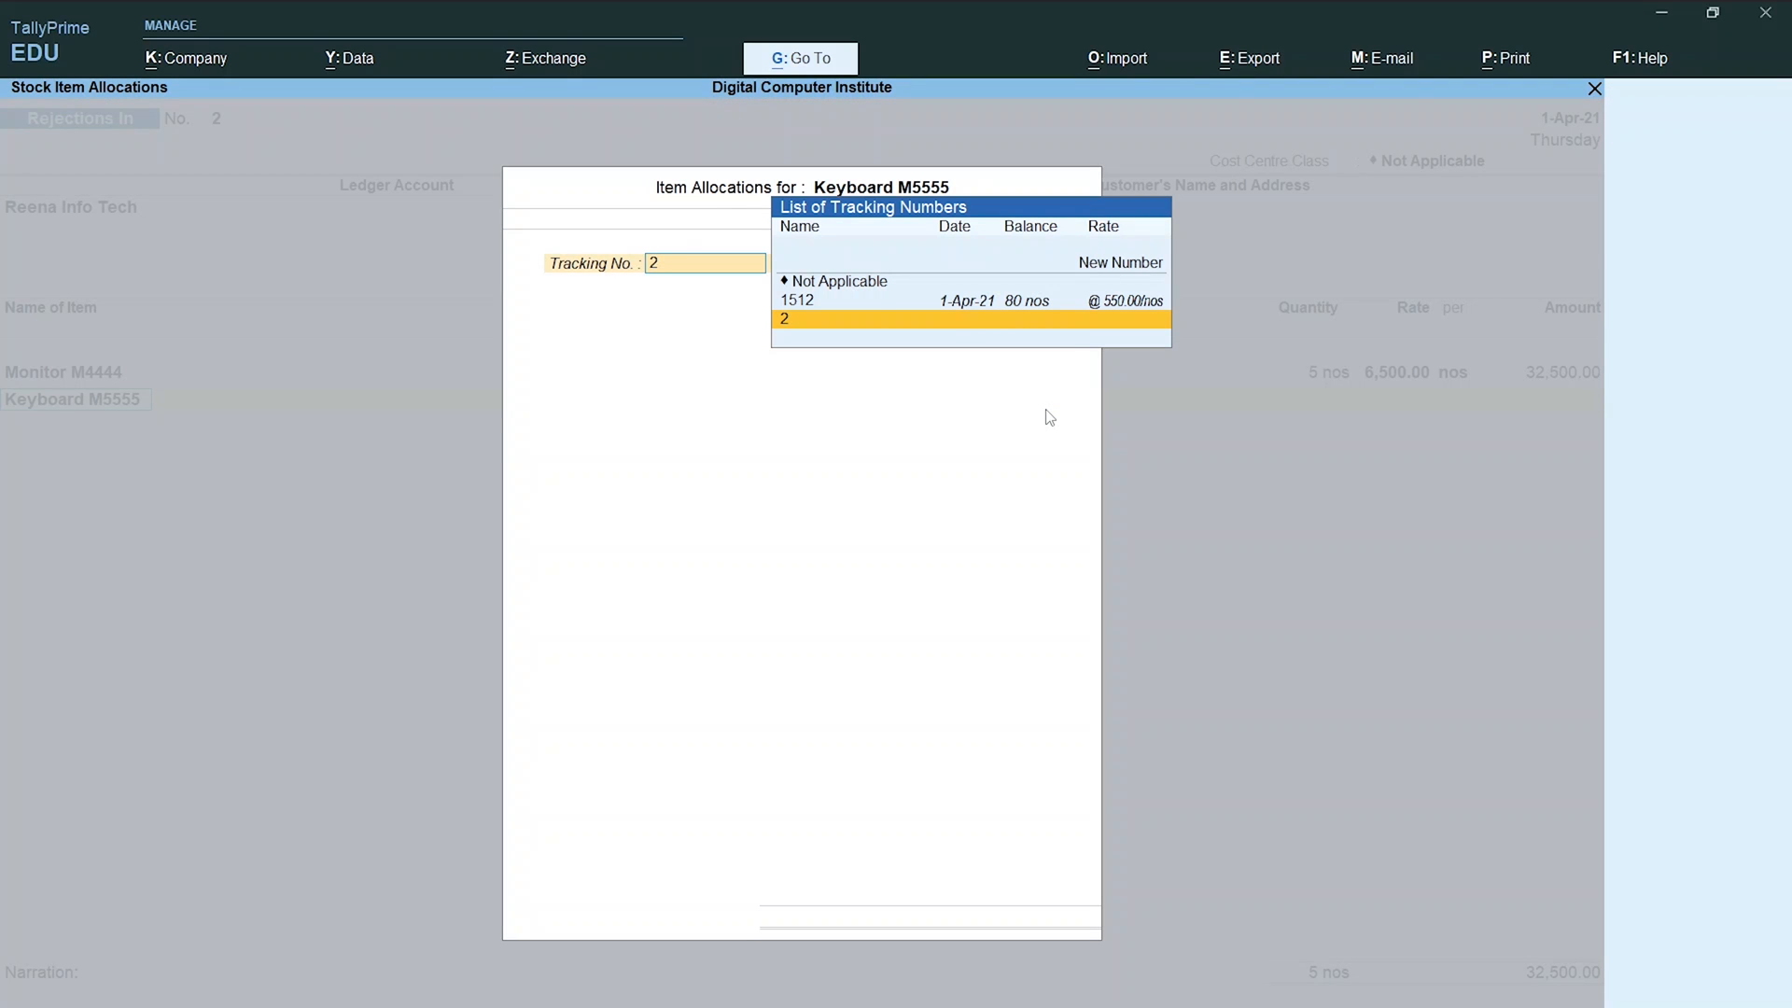
key(Up)
key(Return)
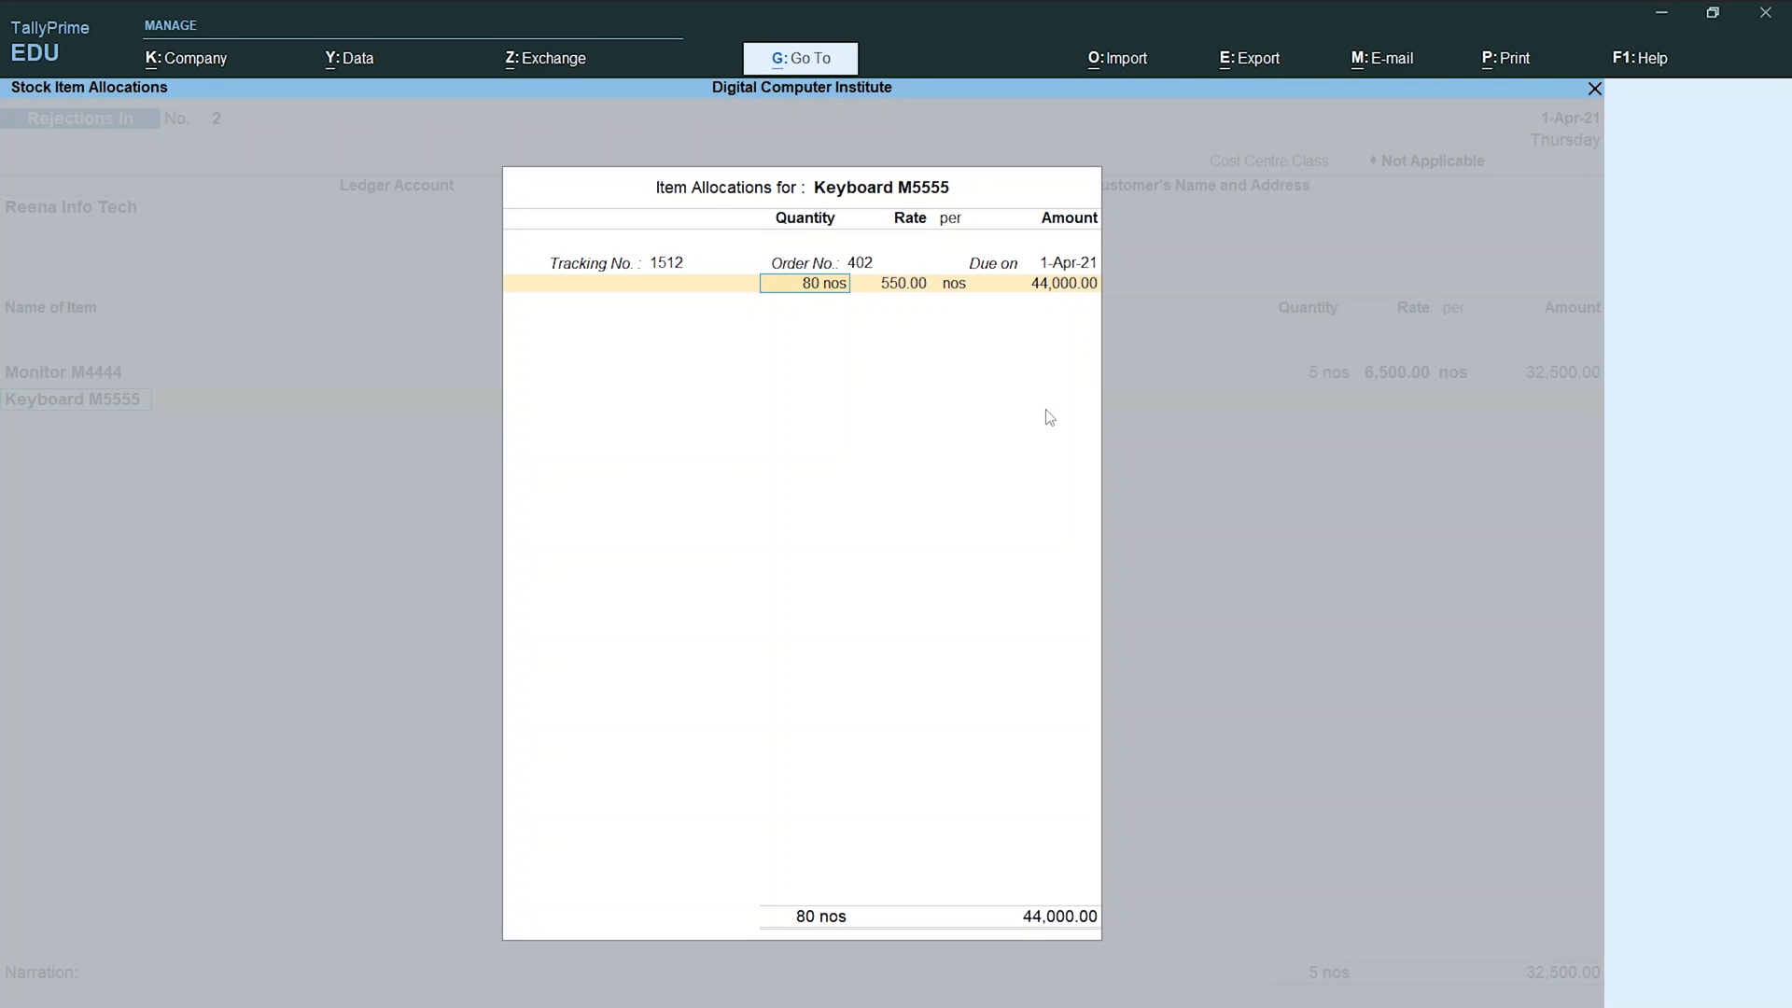
Set the returned quantity of Keyboard M5555 to 10 nos and complete its allocation.
text(10)
key(Return)
key(Return)
key(Return)
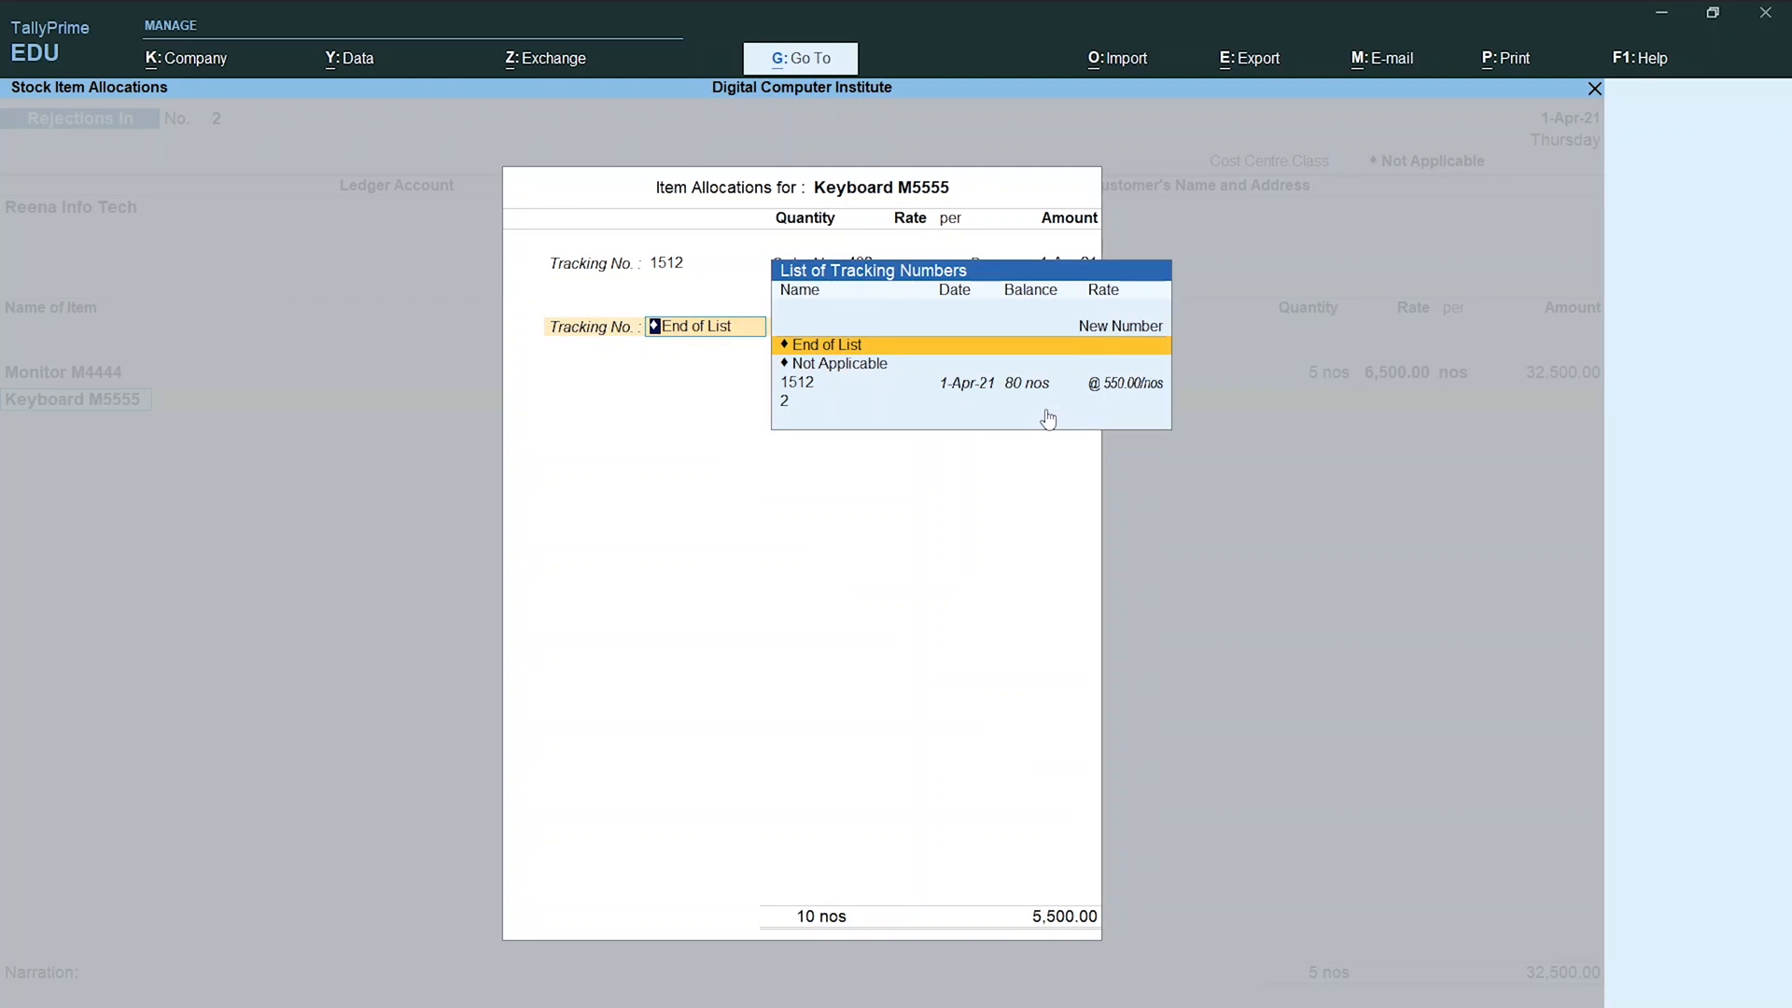
key(Return)
Check the third returned item in the Word document and add Keyboard M6666 in TallyPrime against tracking number 1512.
key(alt+Tab)
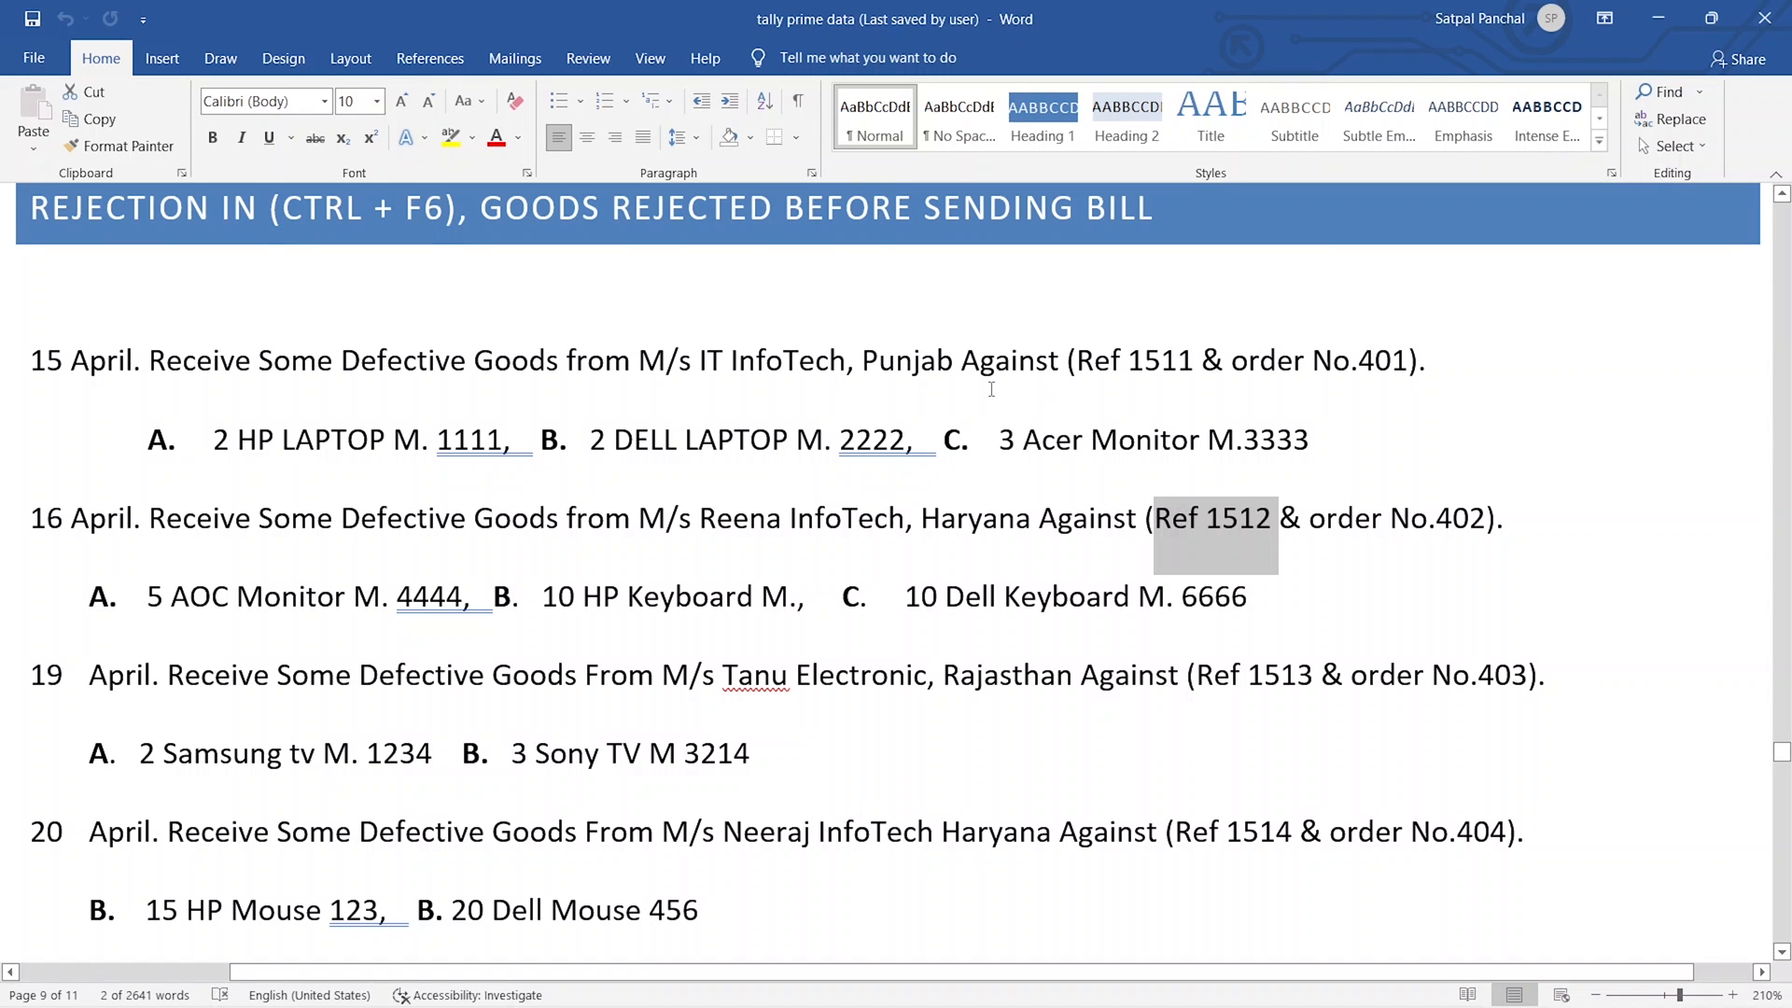
drag(1265, 590, 1006, 598)
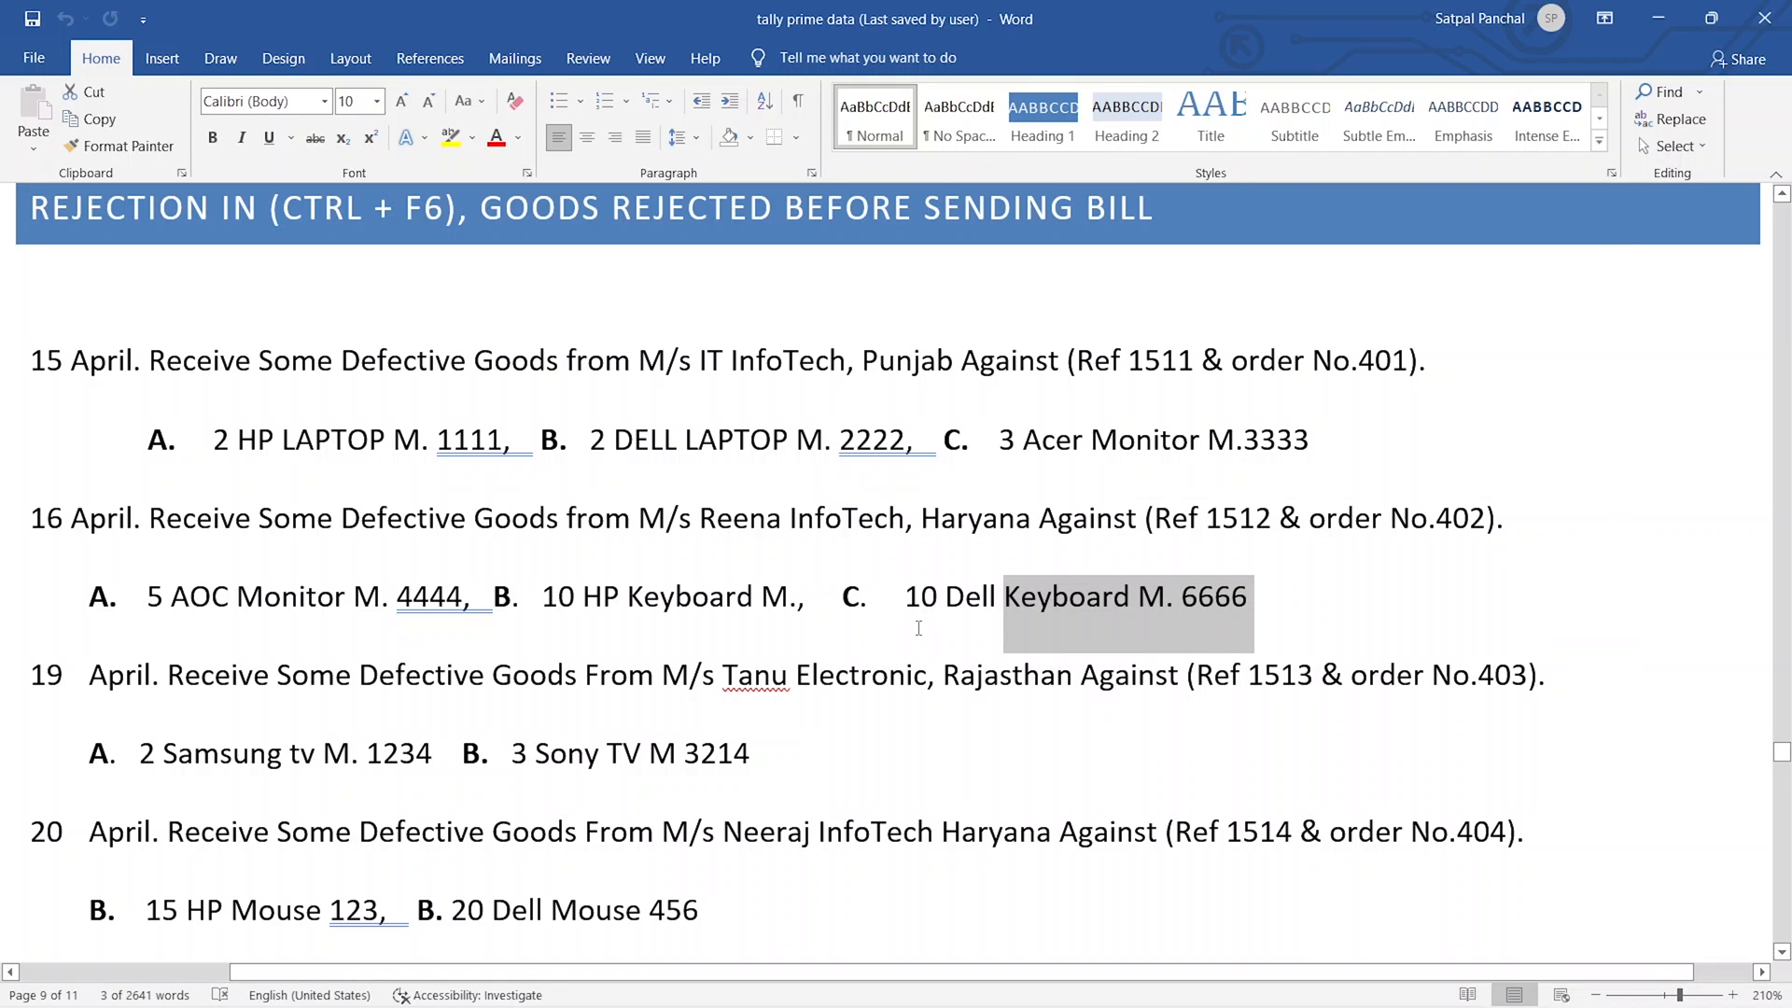
key(alt+Tab)
text(Ke)
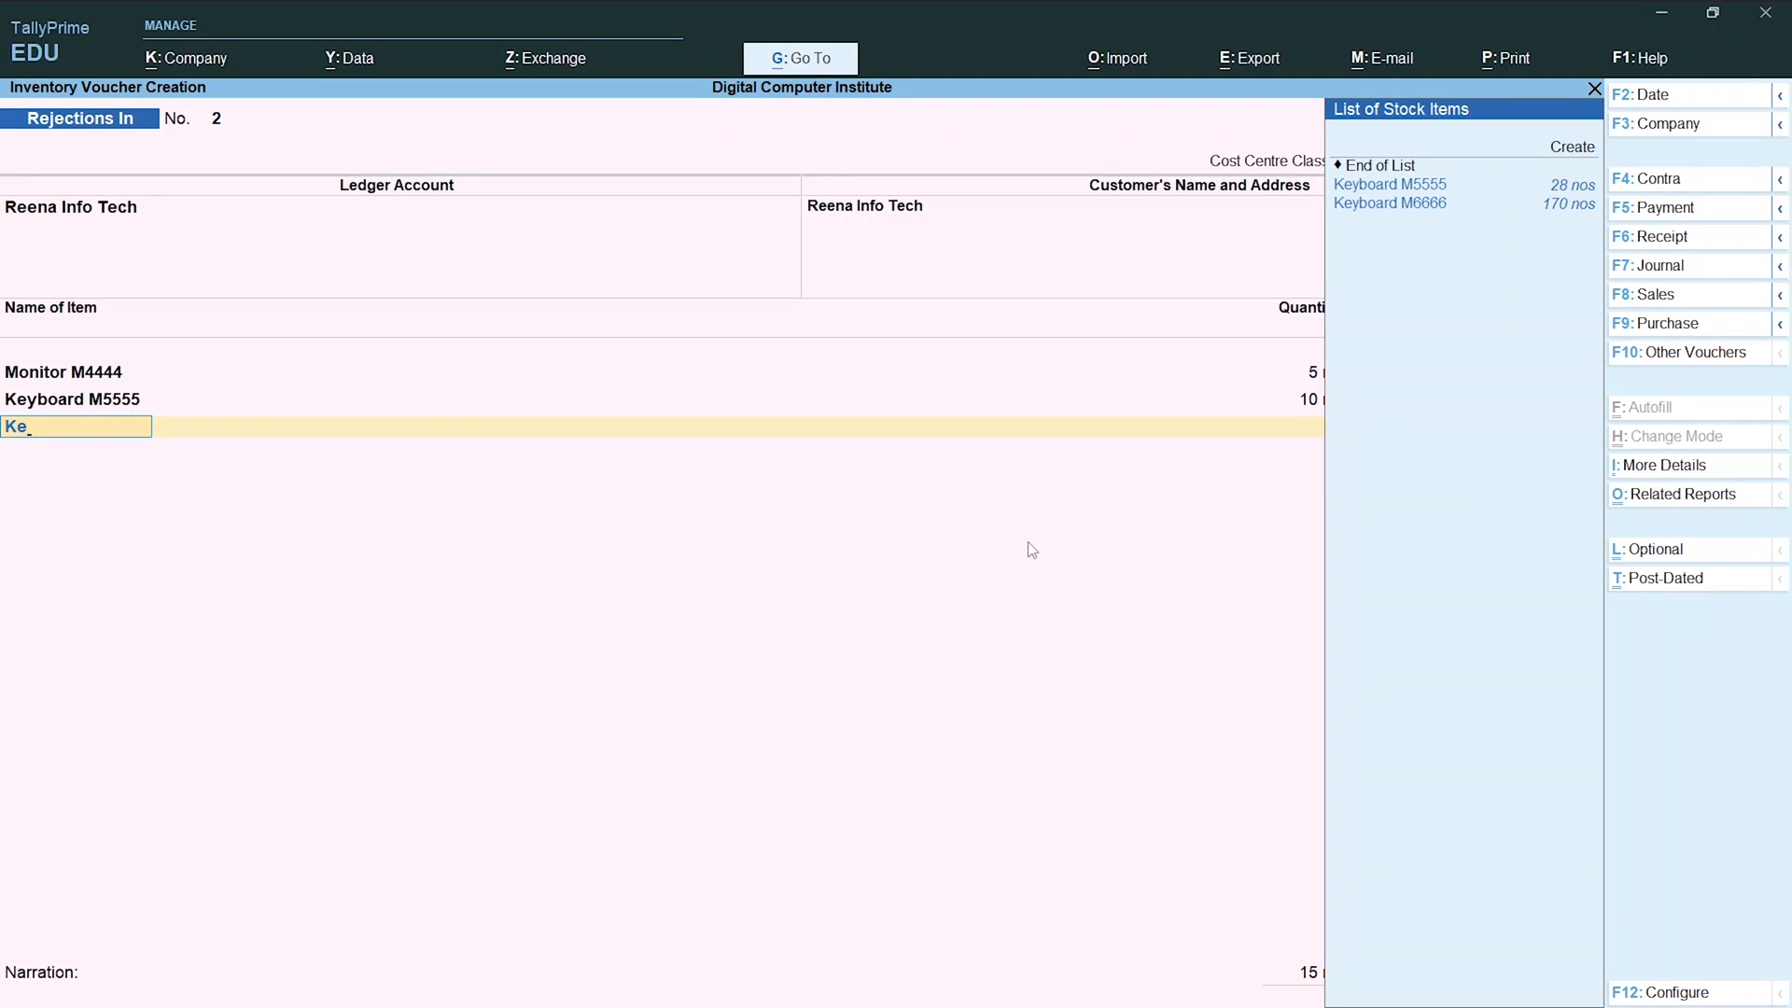
key(Down)
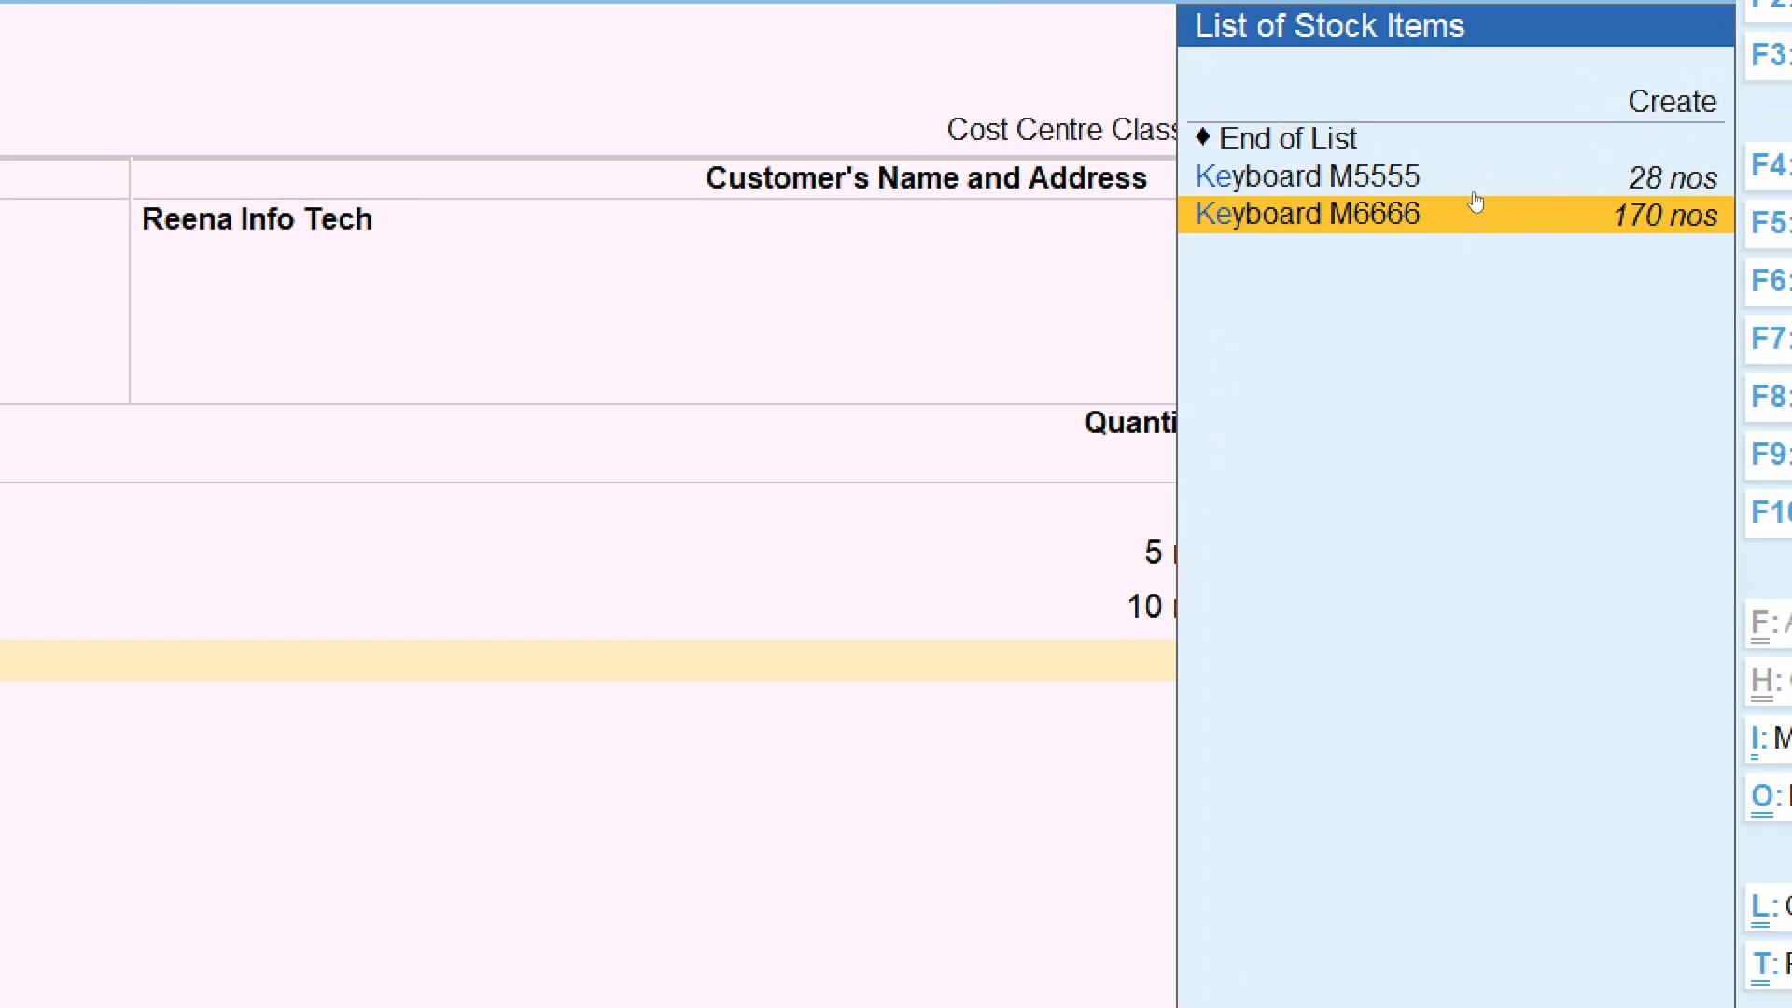
key(Return)
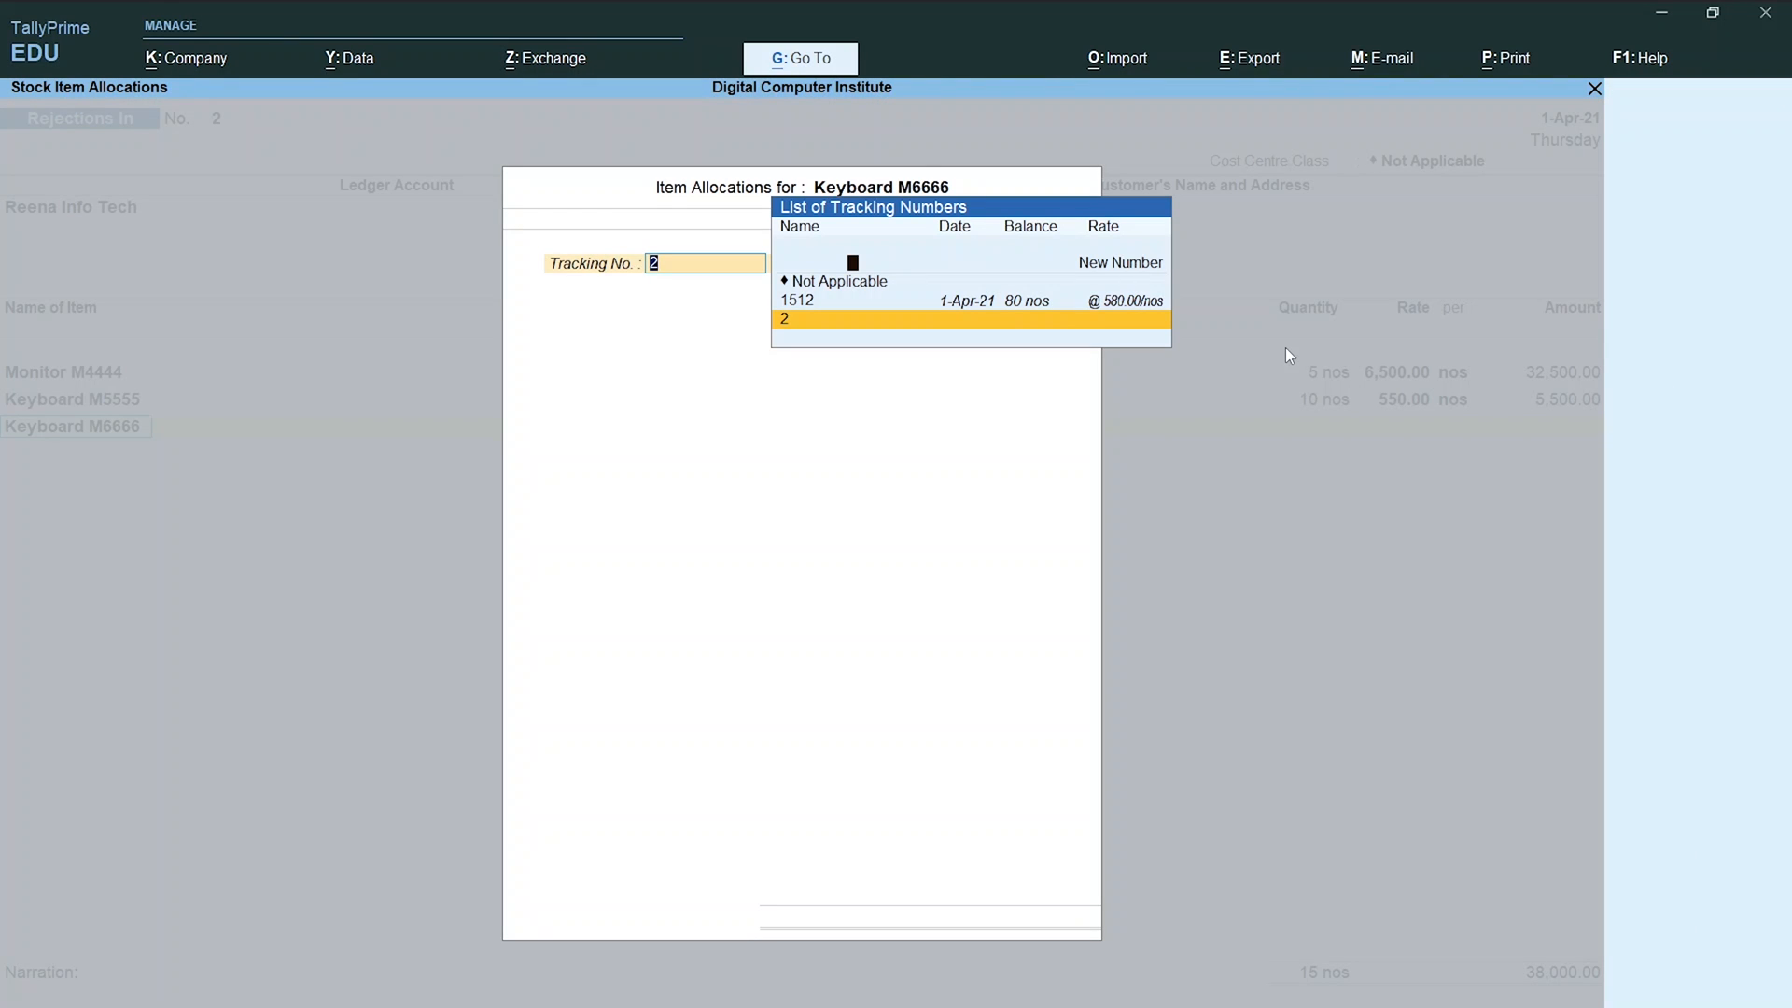
key(Up)
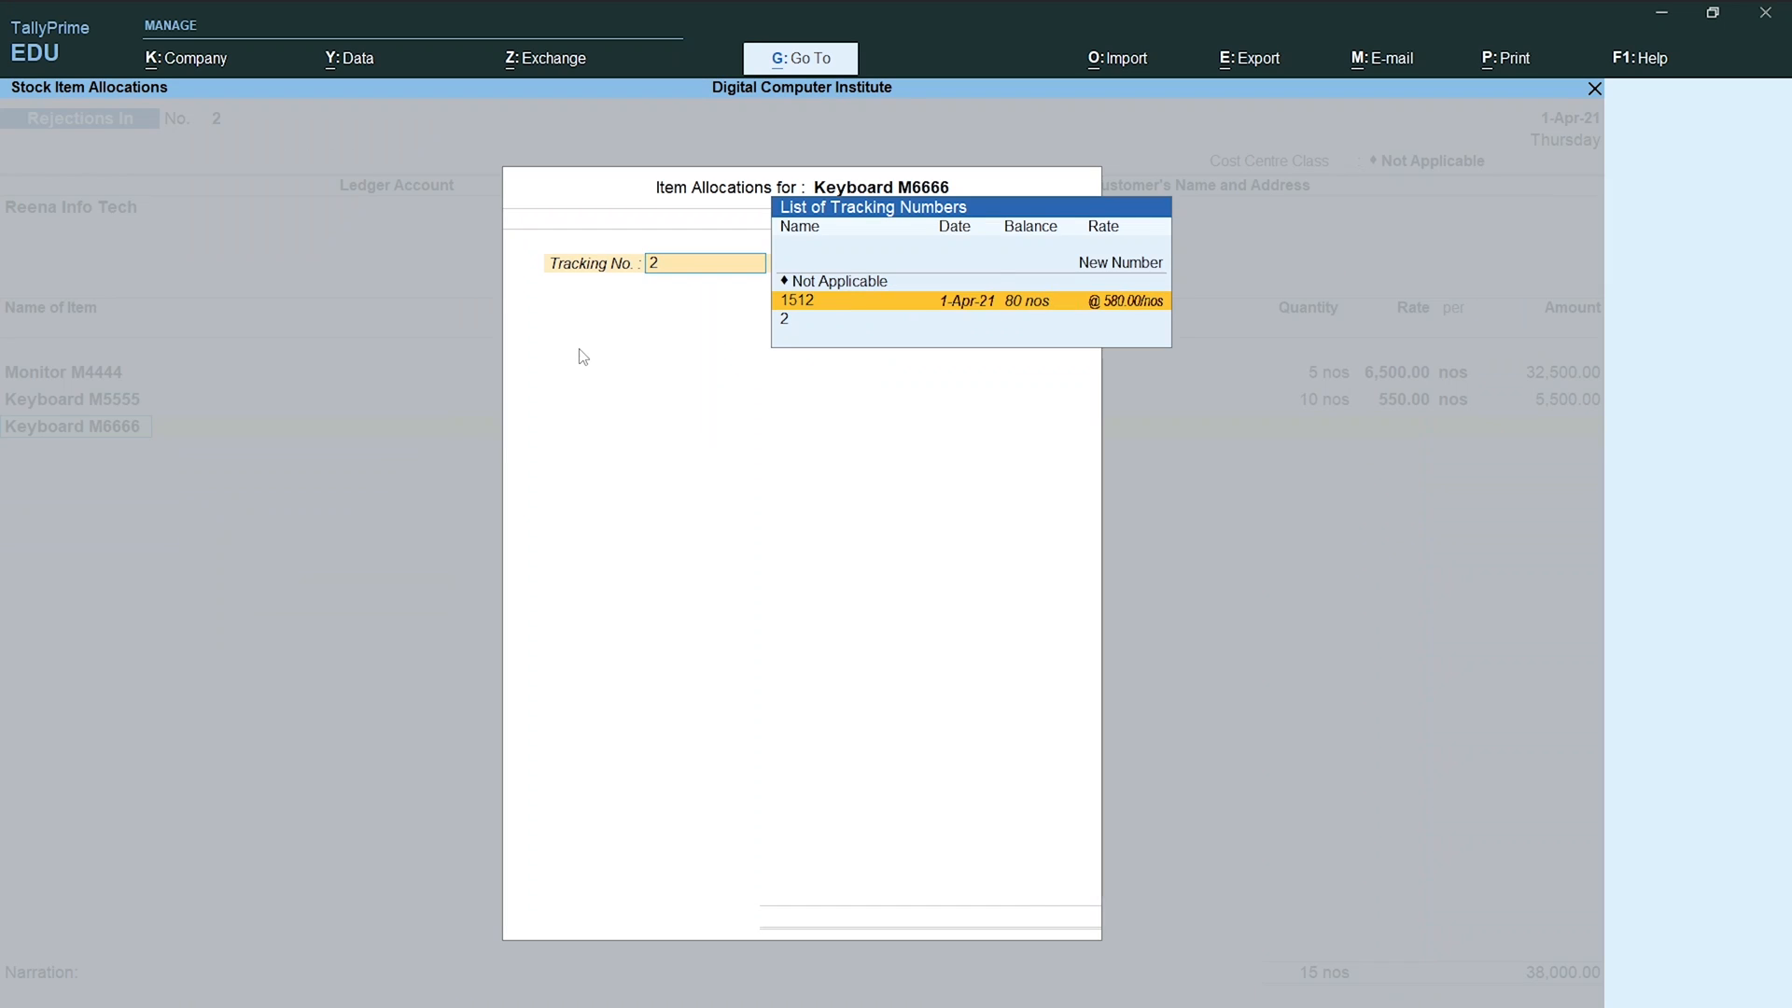
key(Return)
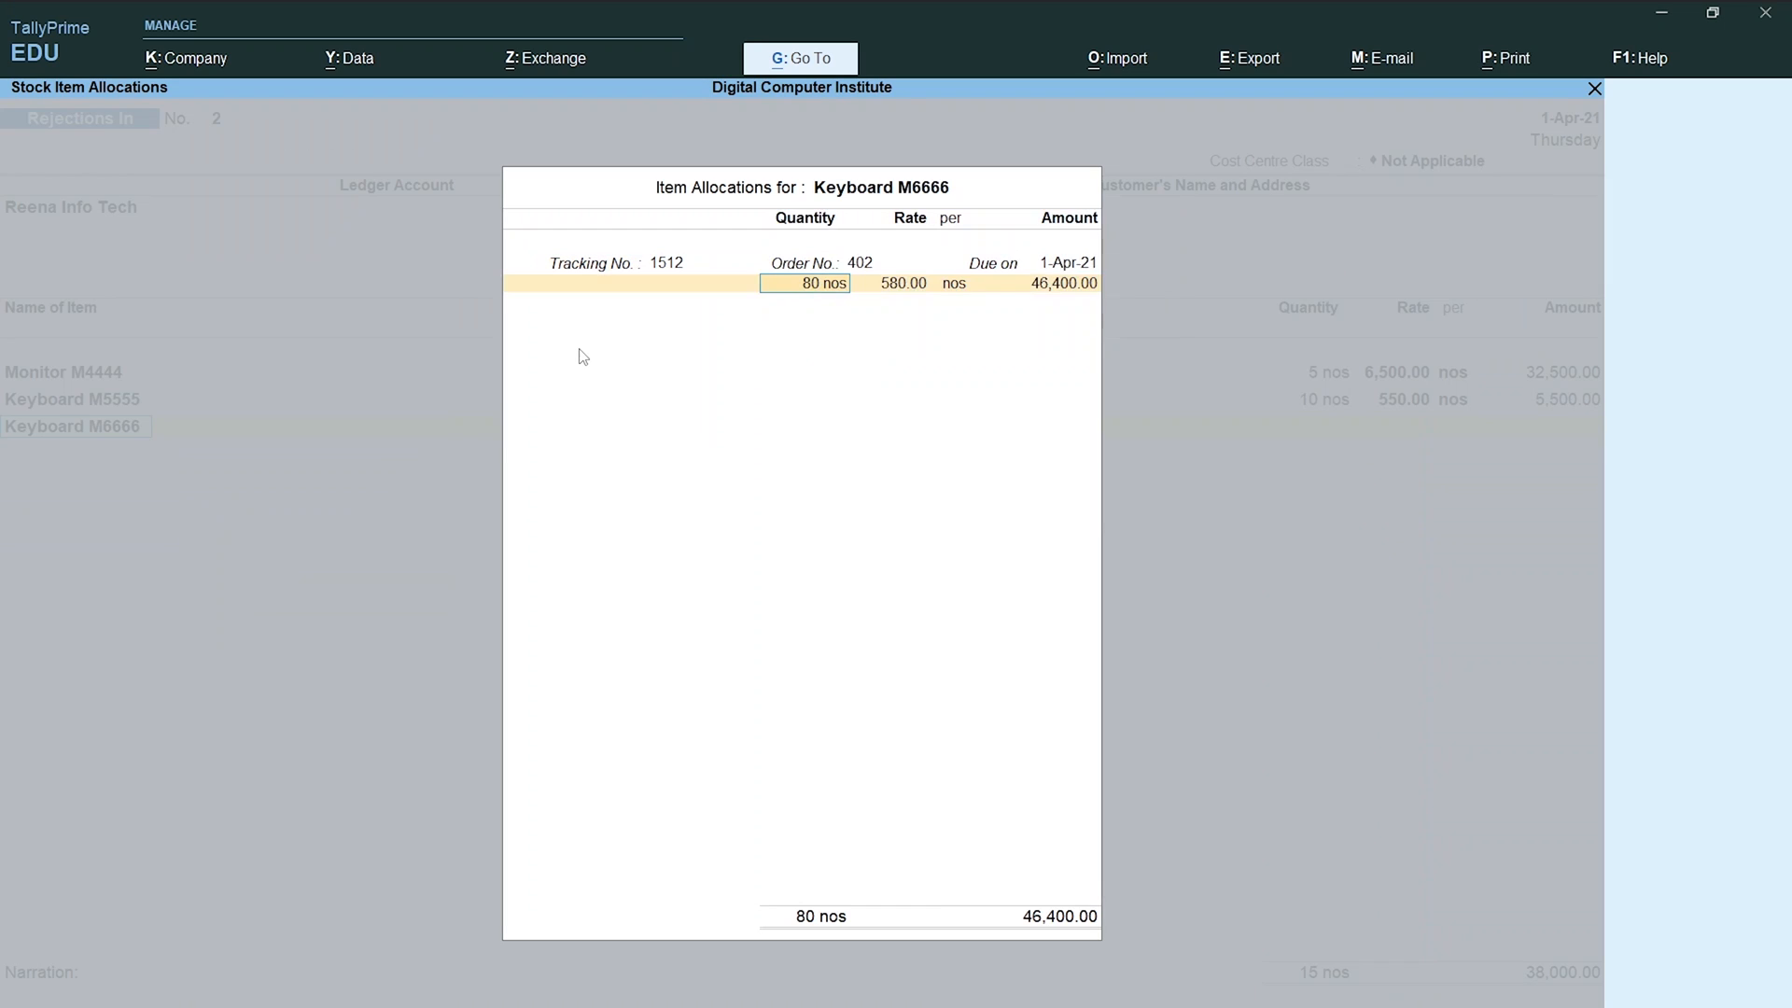
Set the returned quantity of Keyboard M6666 to 10 nos and complete its allocation.
text(10)
key(Return)
key(Return)
key(Return)
key(Return)
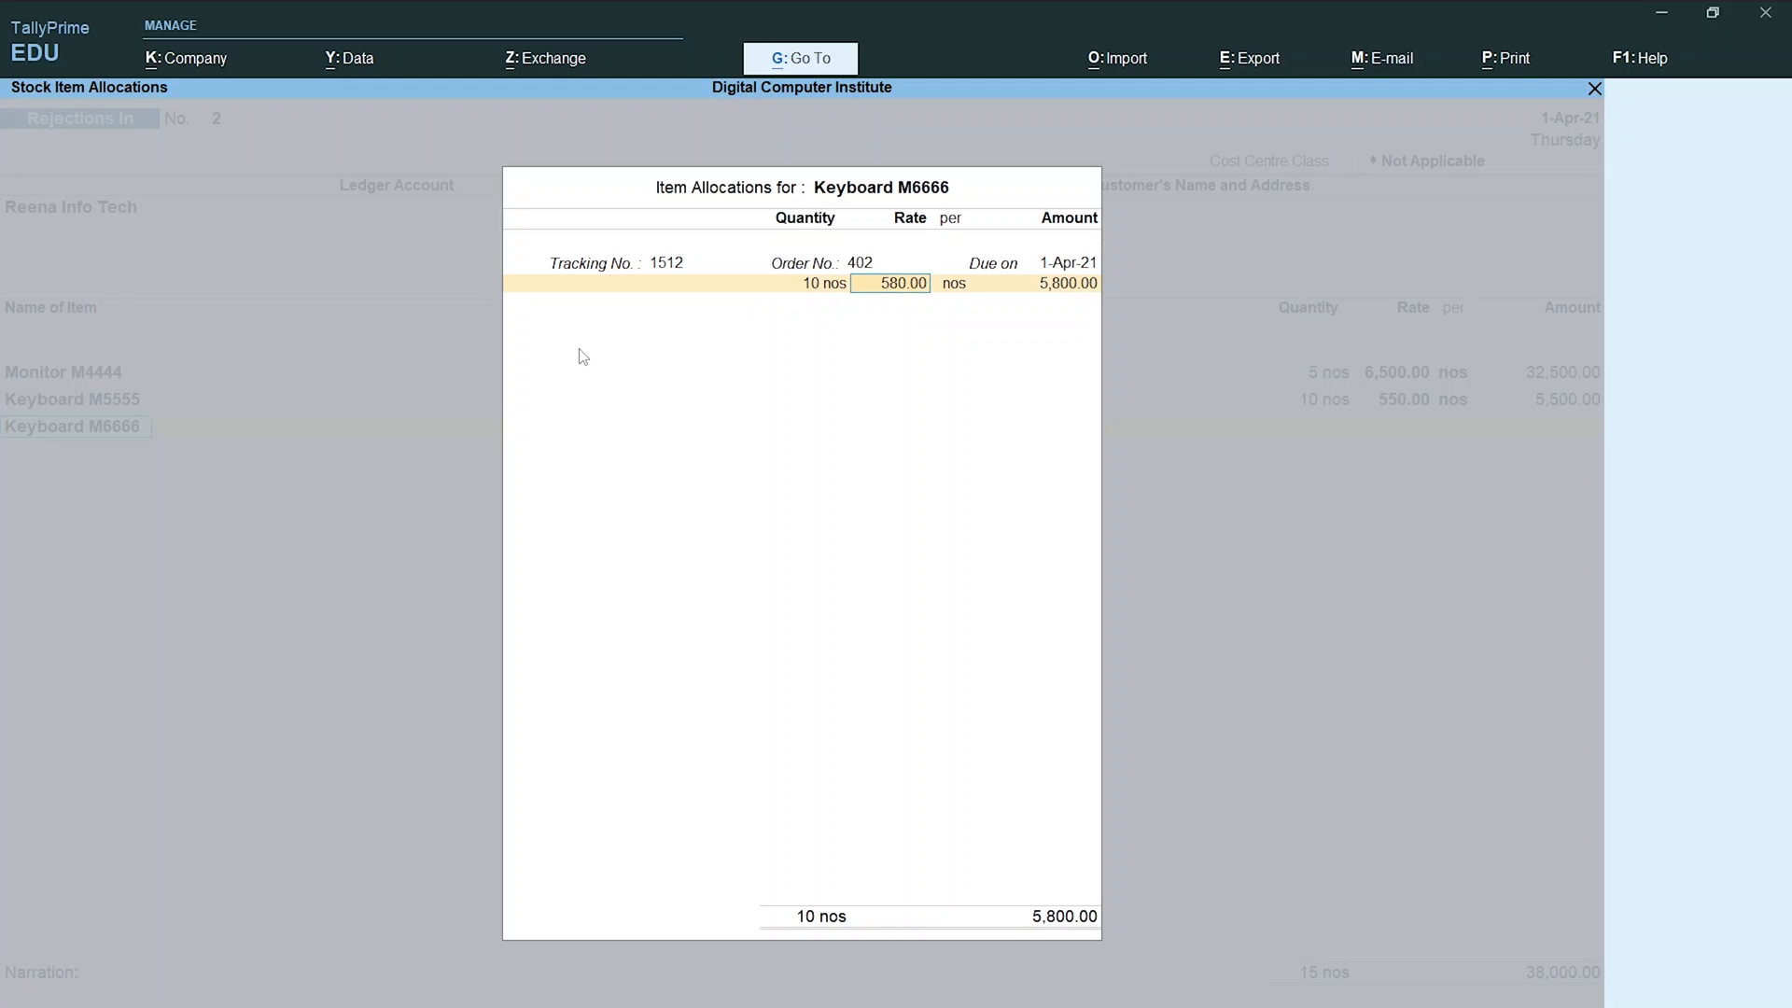
key(Return)
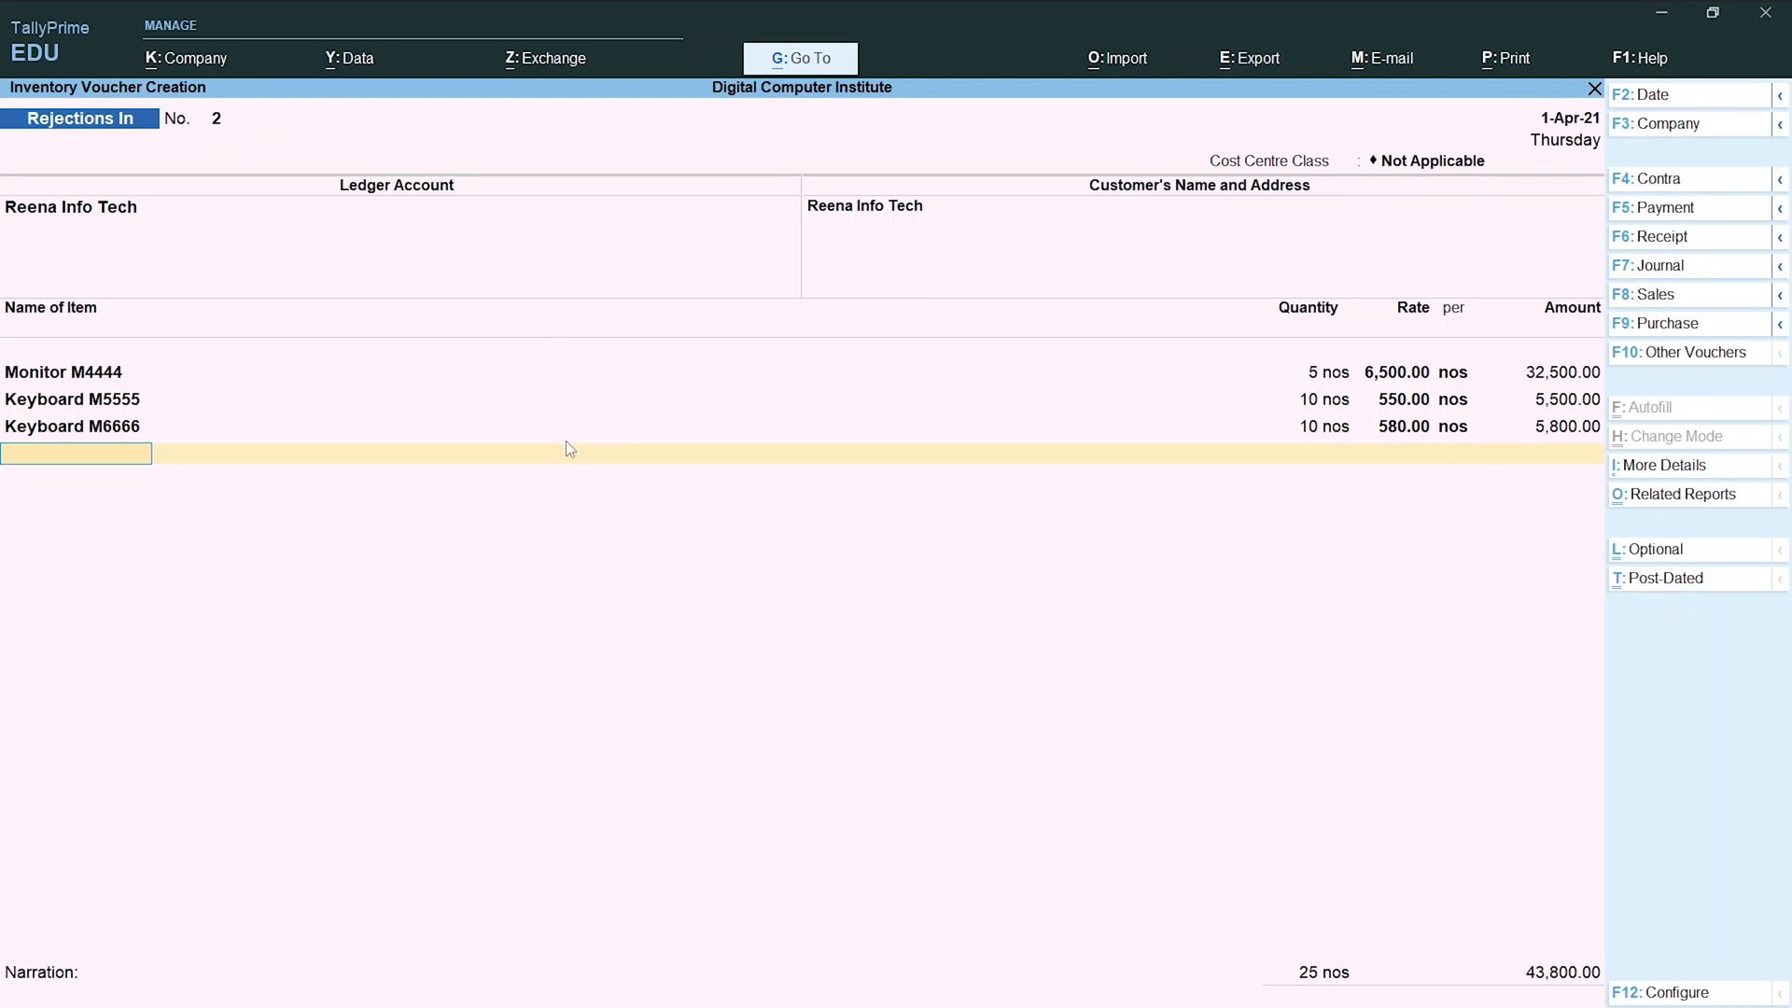
Check the 16 April item list in the Word document and save Reena Info Tech's Rejections In voucher in TallyPrime.
key(alt+Tab)
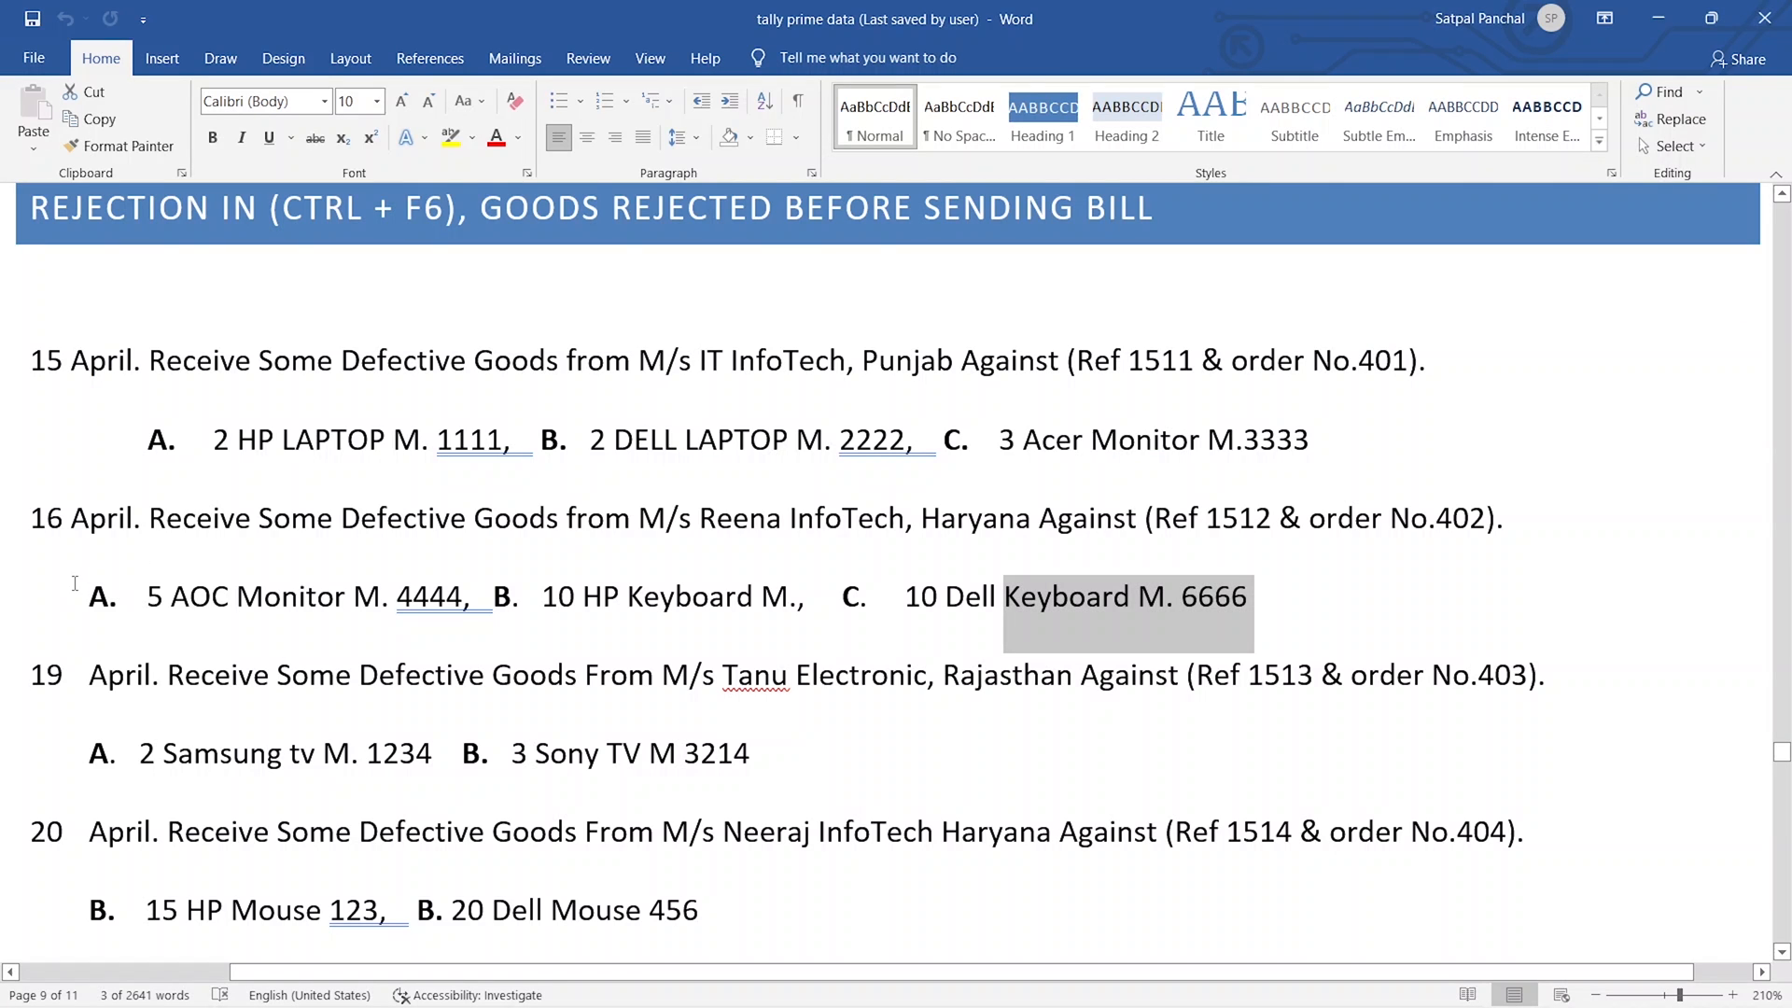
triple_click(75, 583)
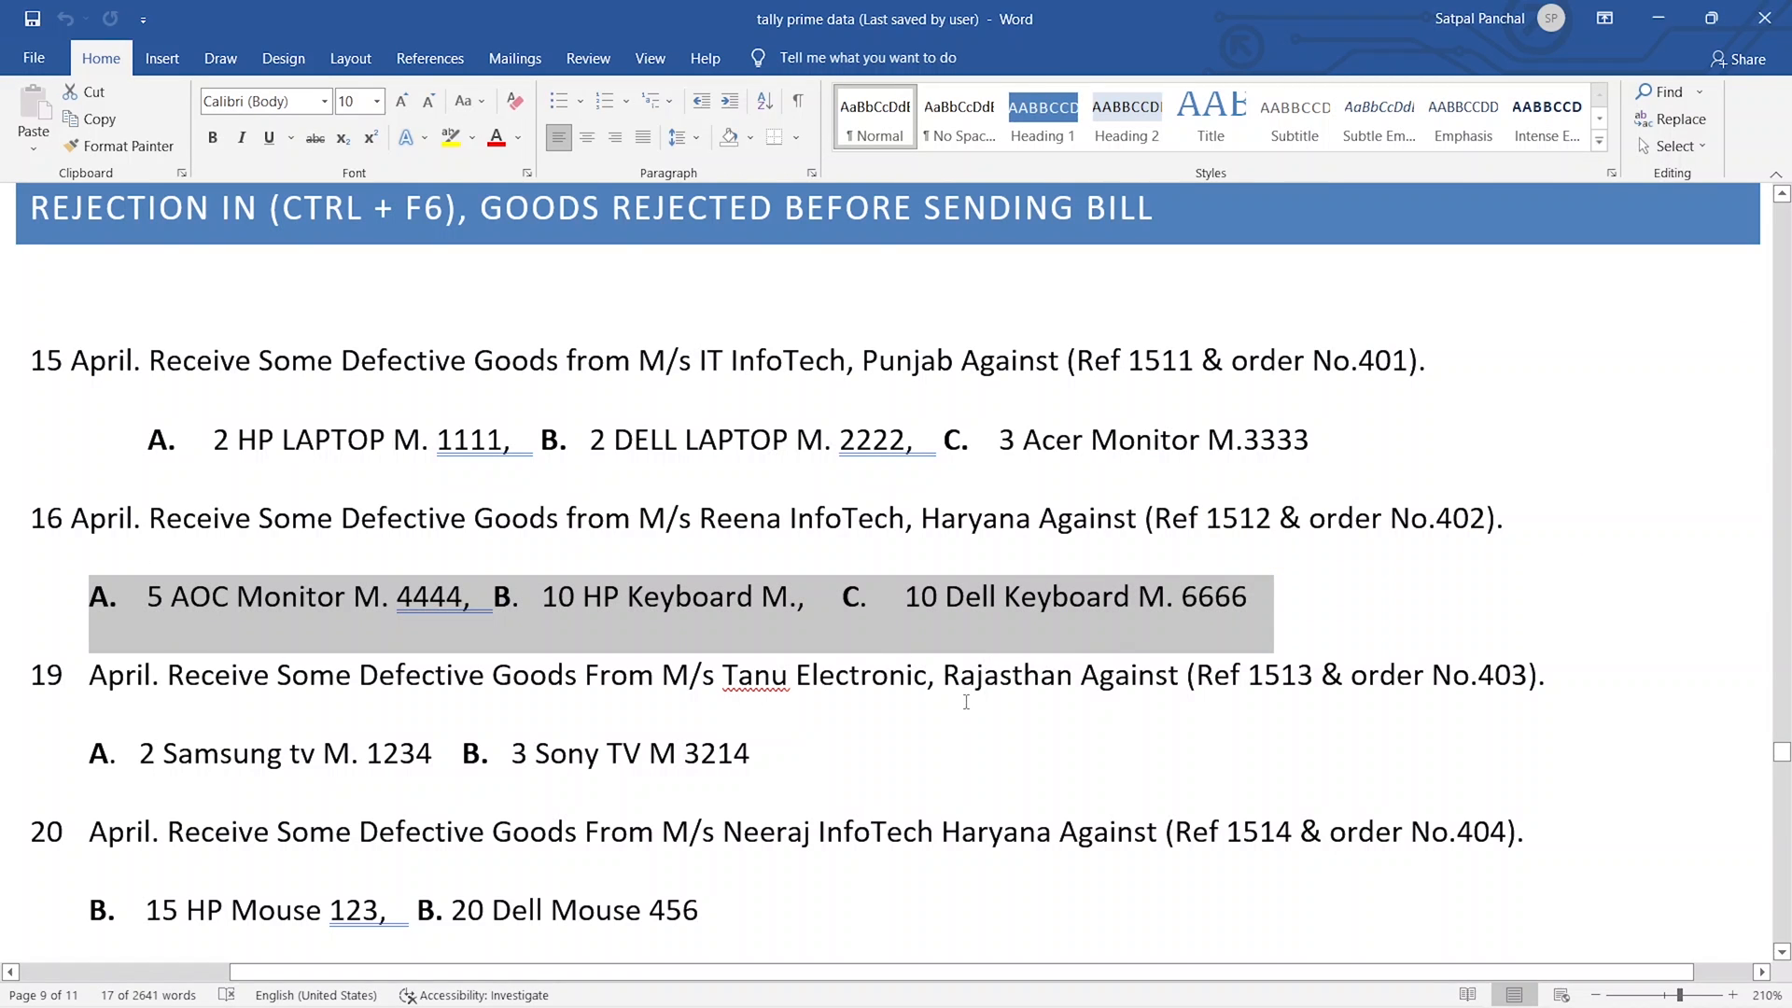
key(alt+Tab)
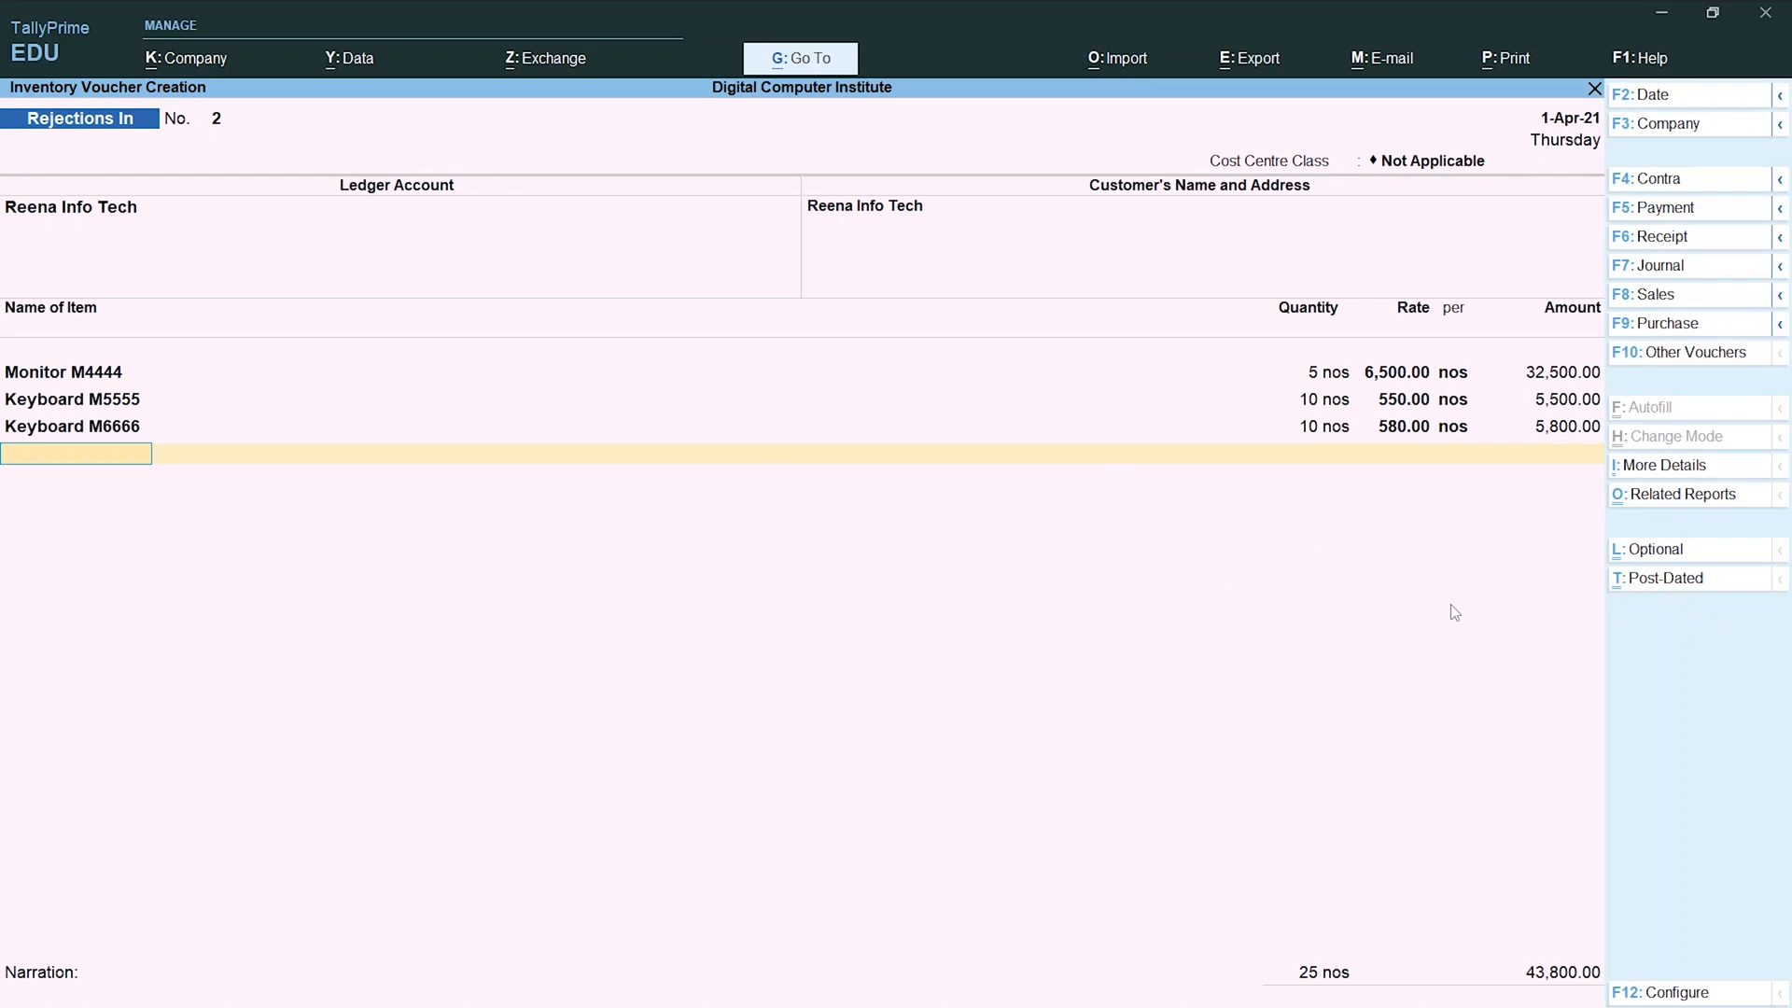
key(Return)
key(Return)
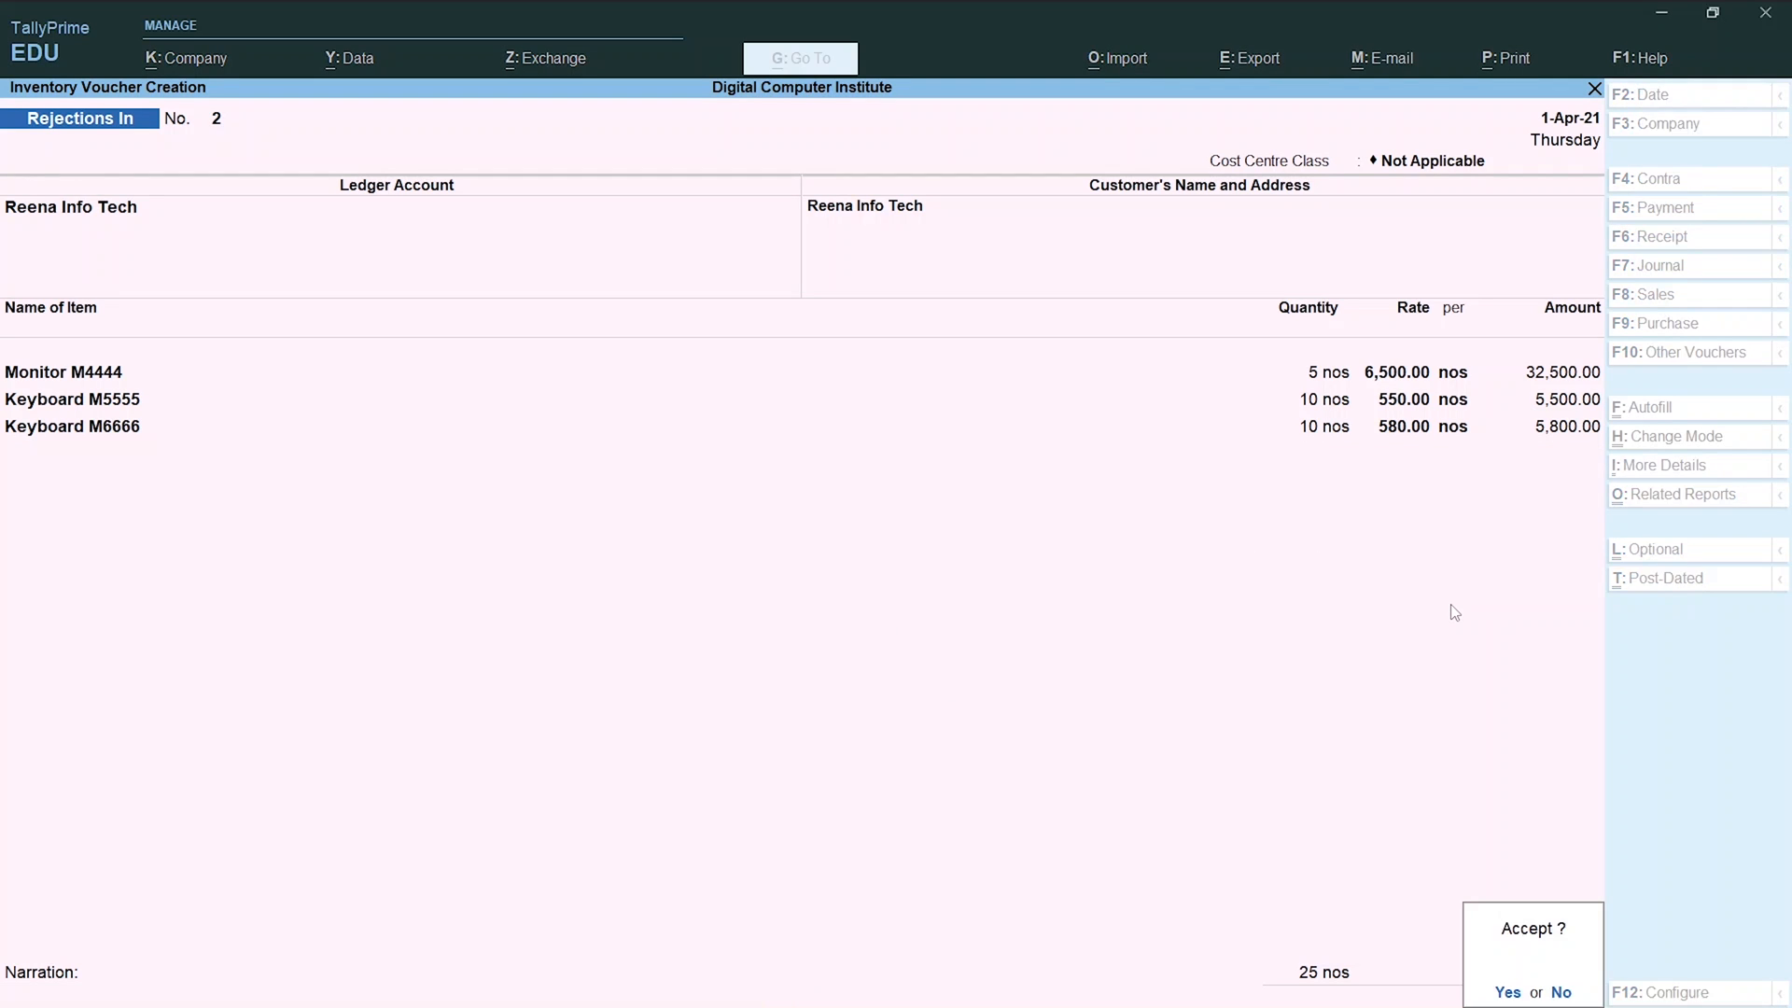
key(Return)
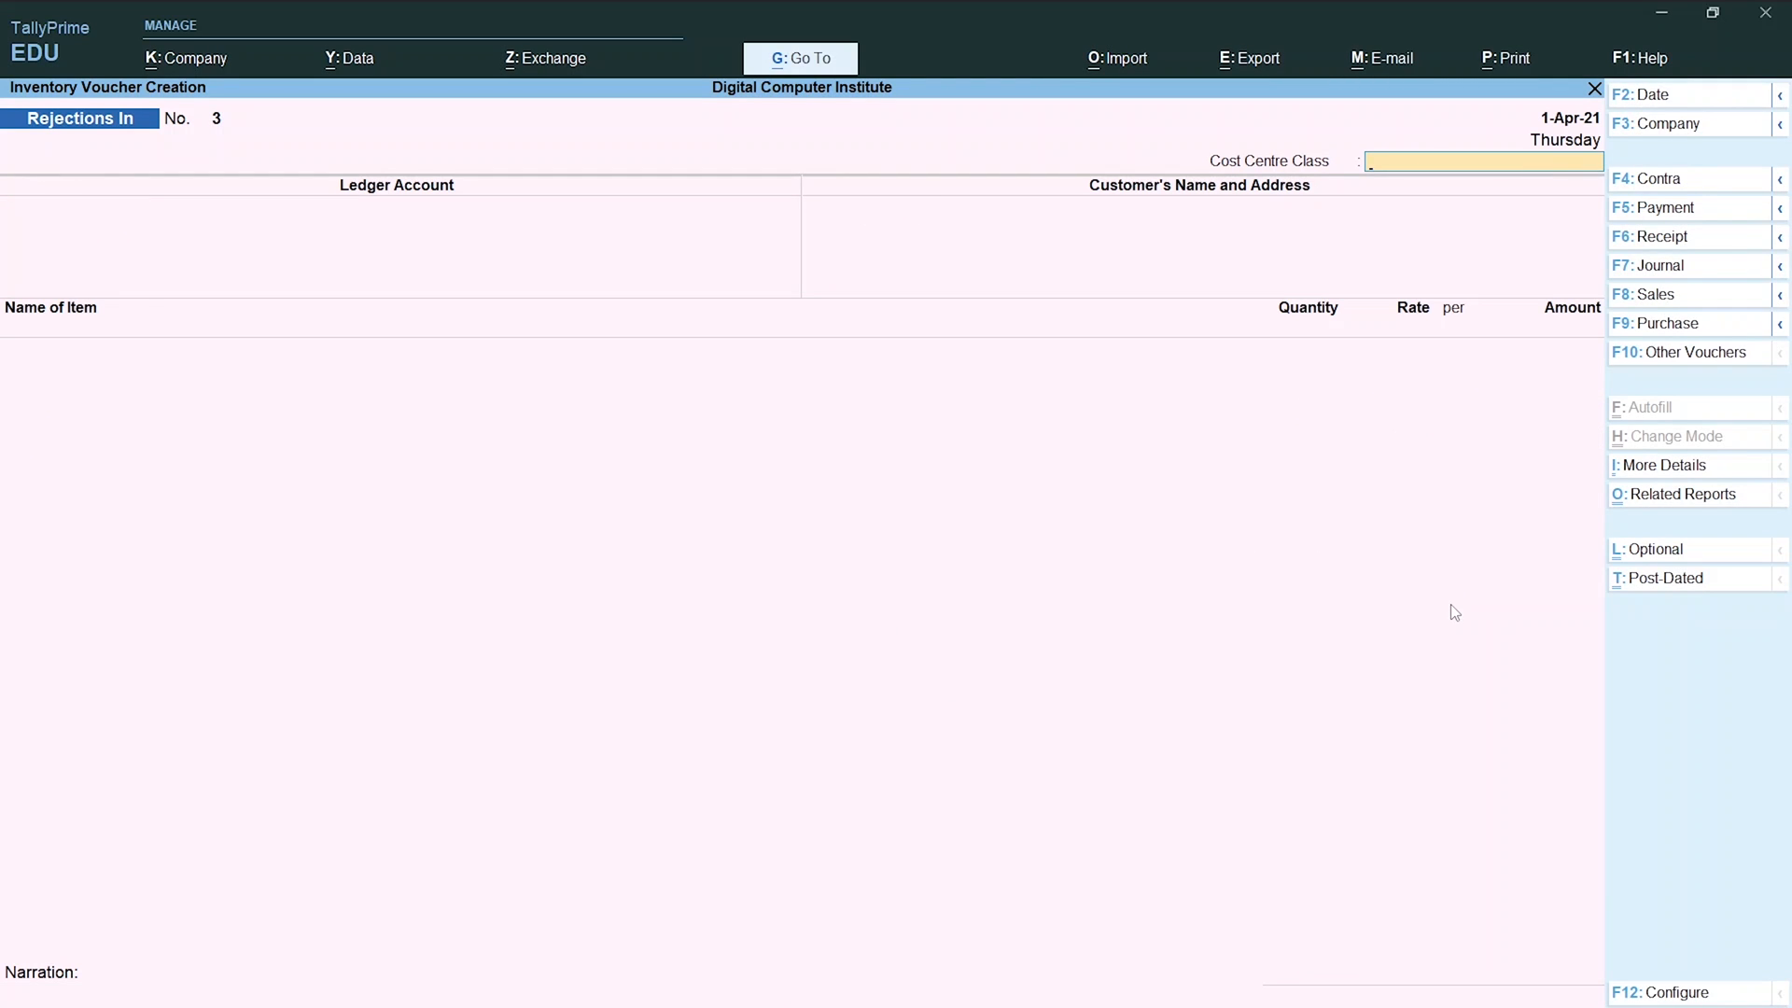
Review the 19 April return in the Word document and select Tanu Electronic as the new TallyPrime voucher's ledger account.
key(alt+Tab)
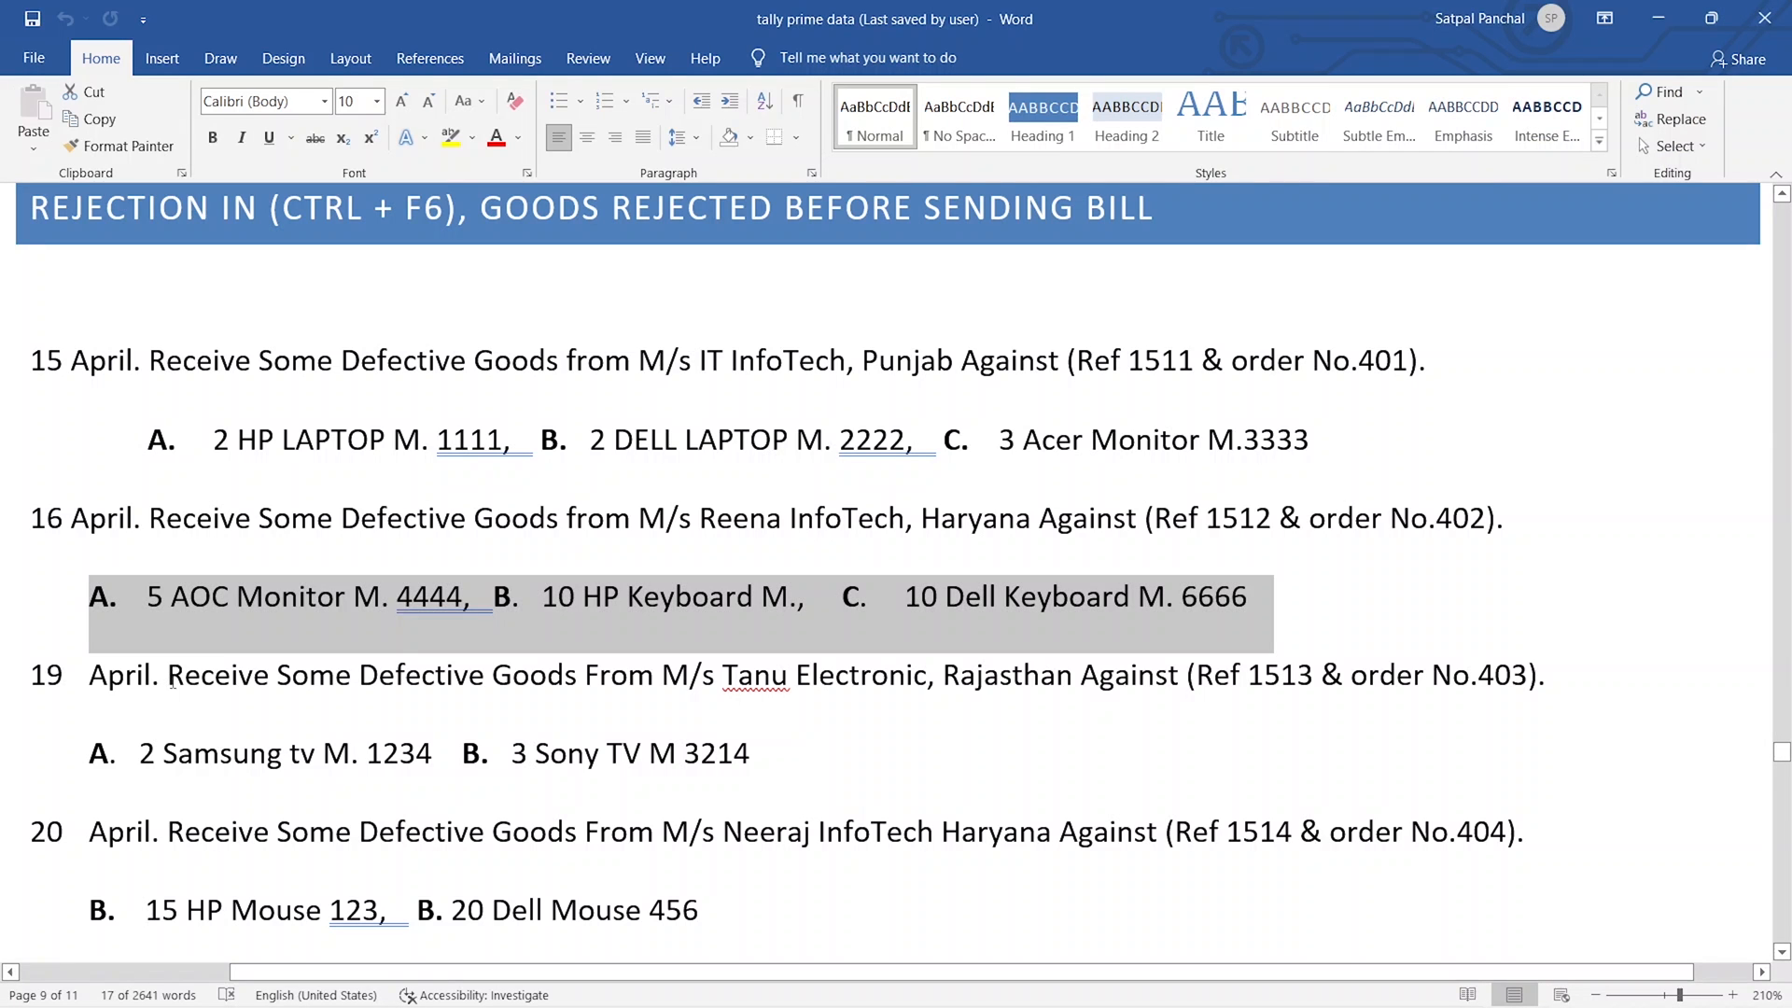
drag(170, 676, 1558, 690)
click(1381, 686)
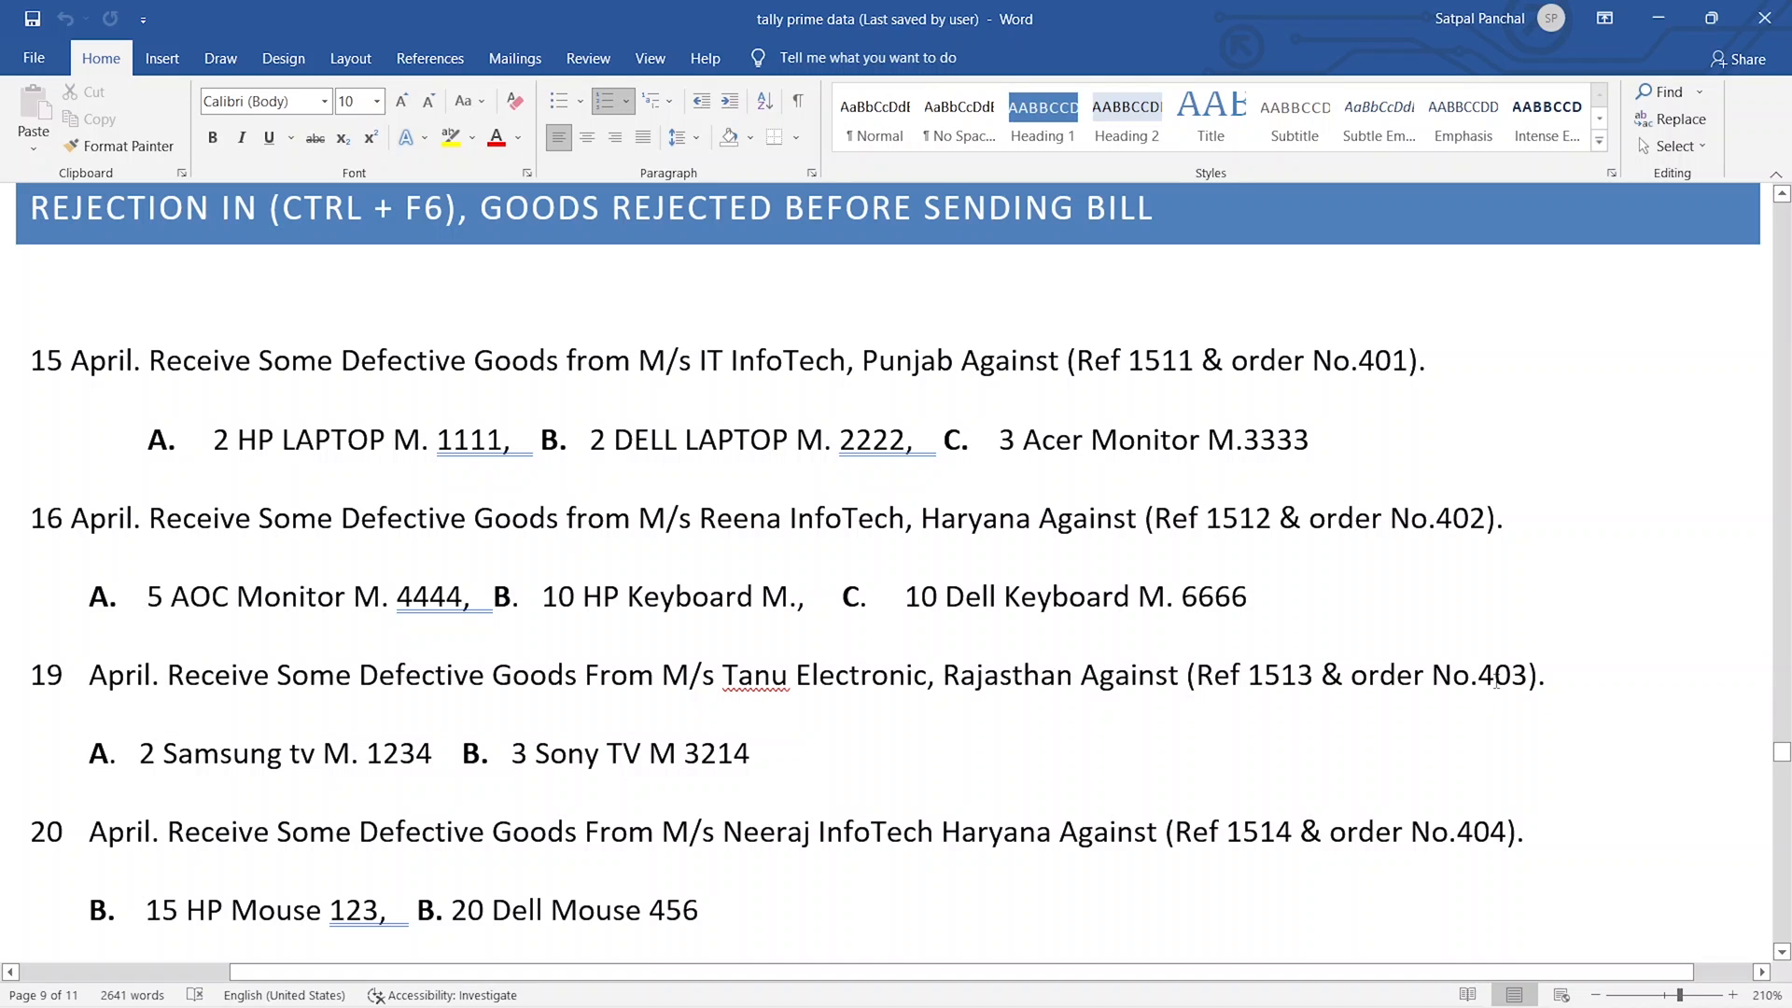
drag(769, 752, 89, 752)
click(758, 752)
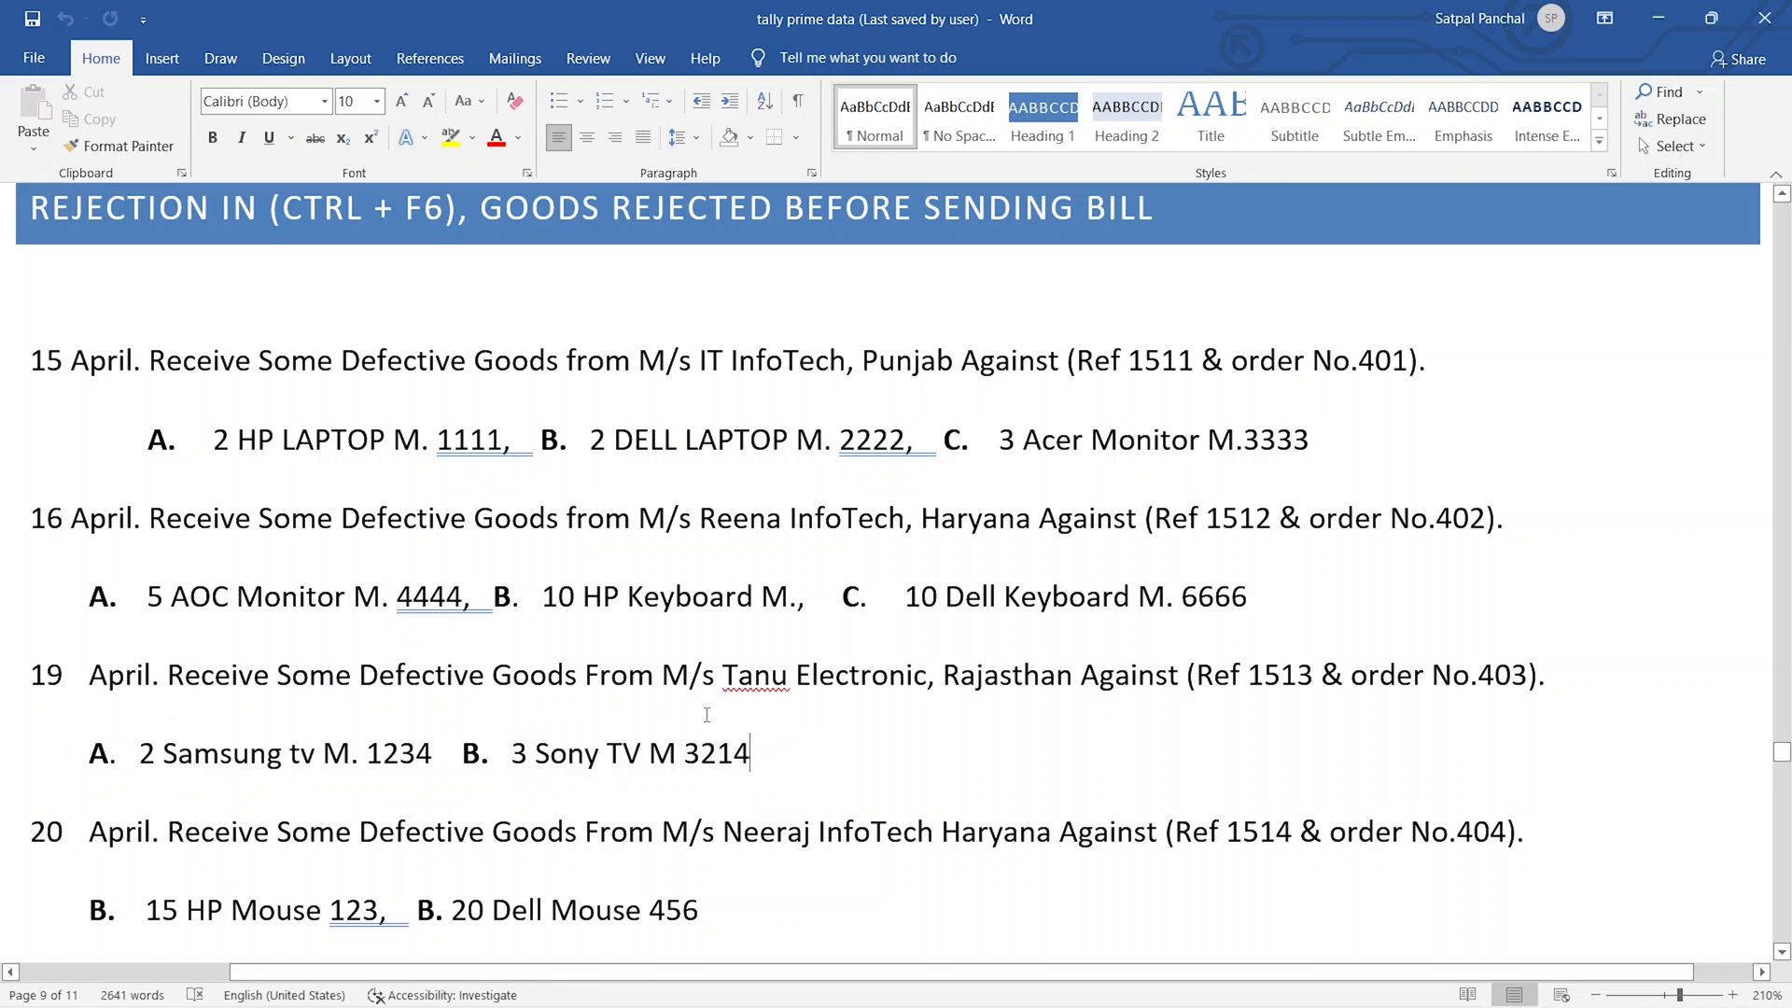
key(alt+Tab)
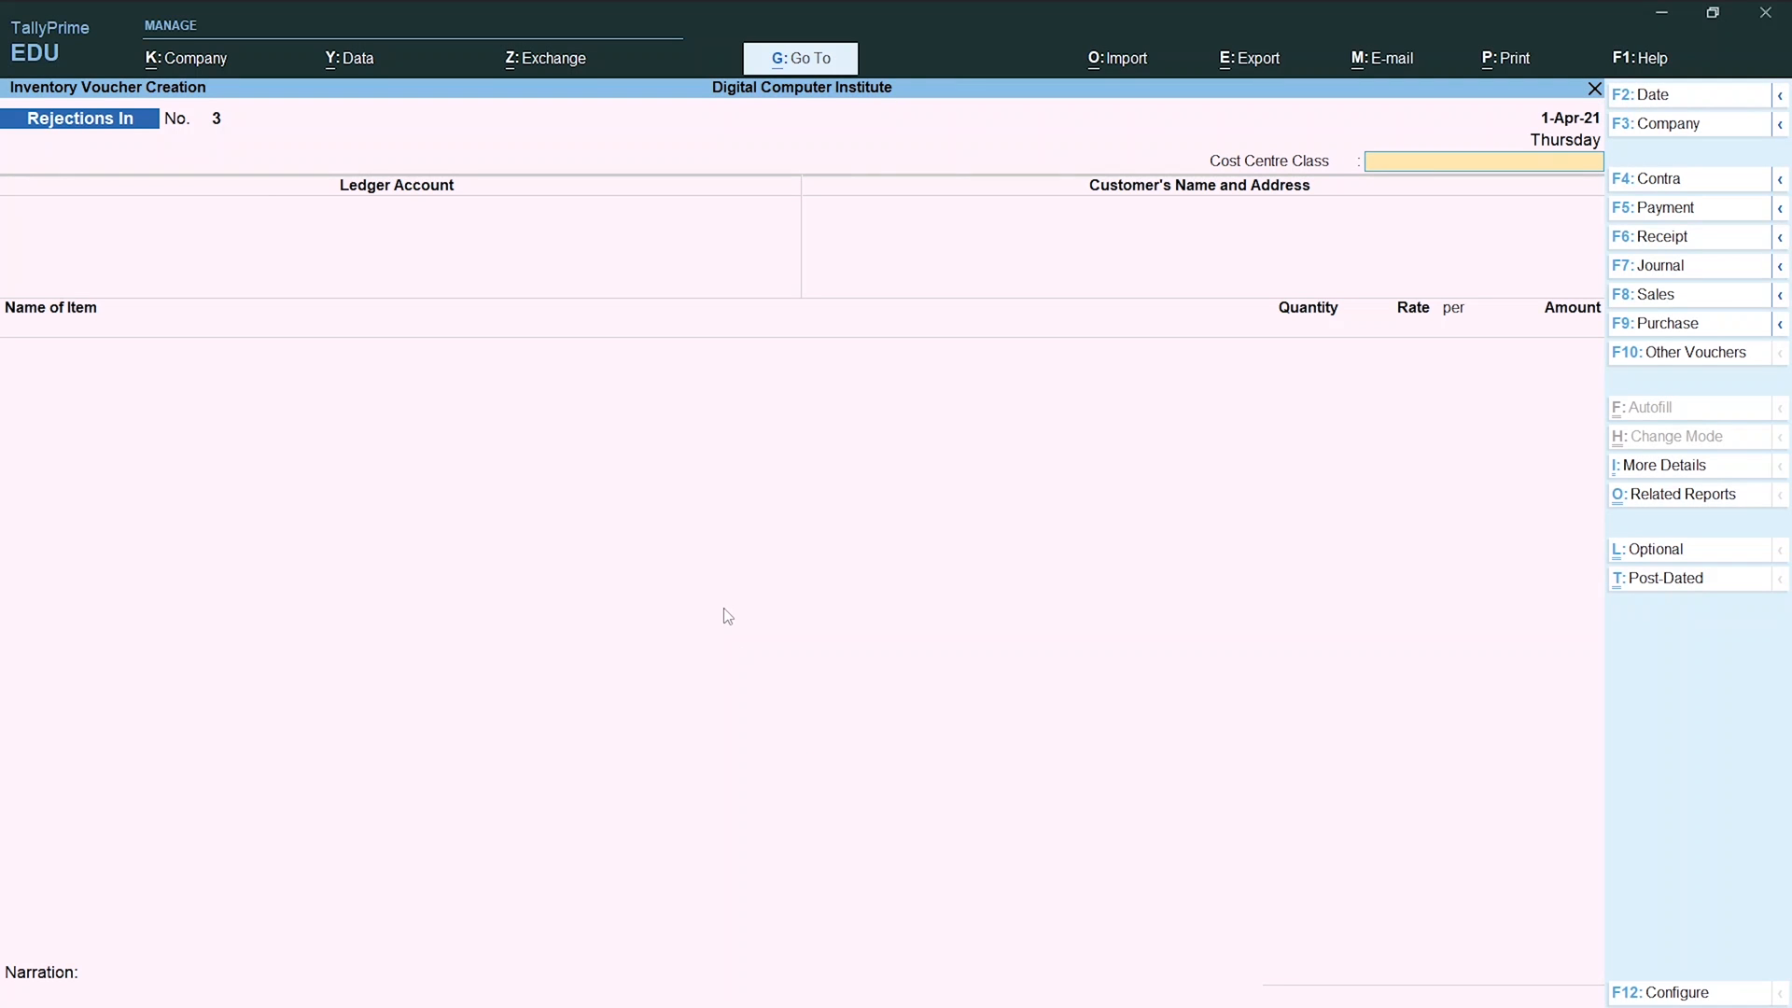
key(Return)
text(Ta)
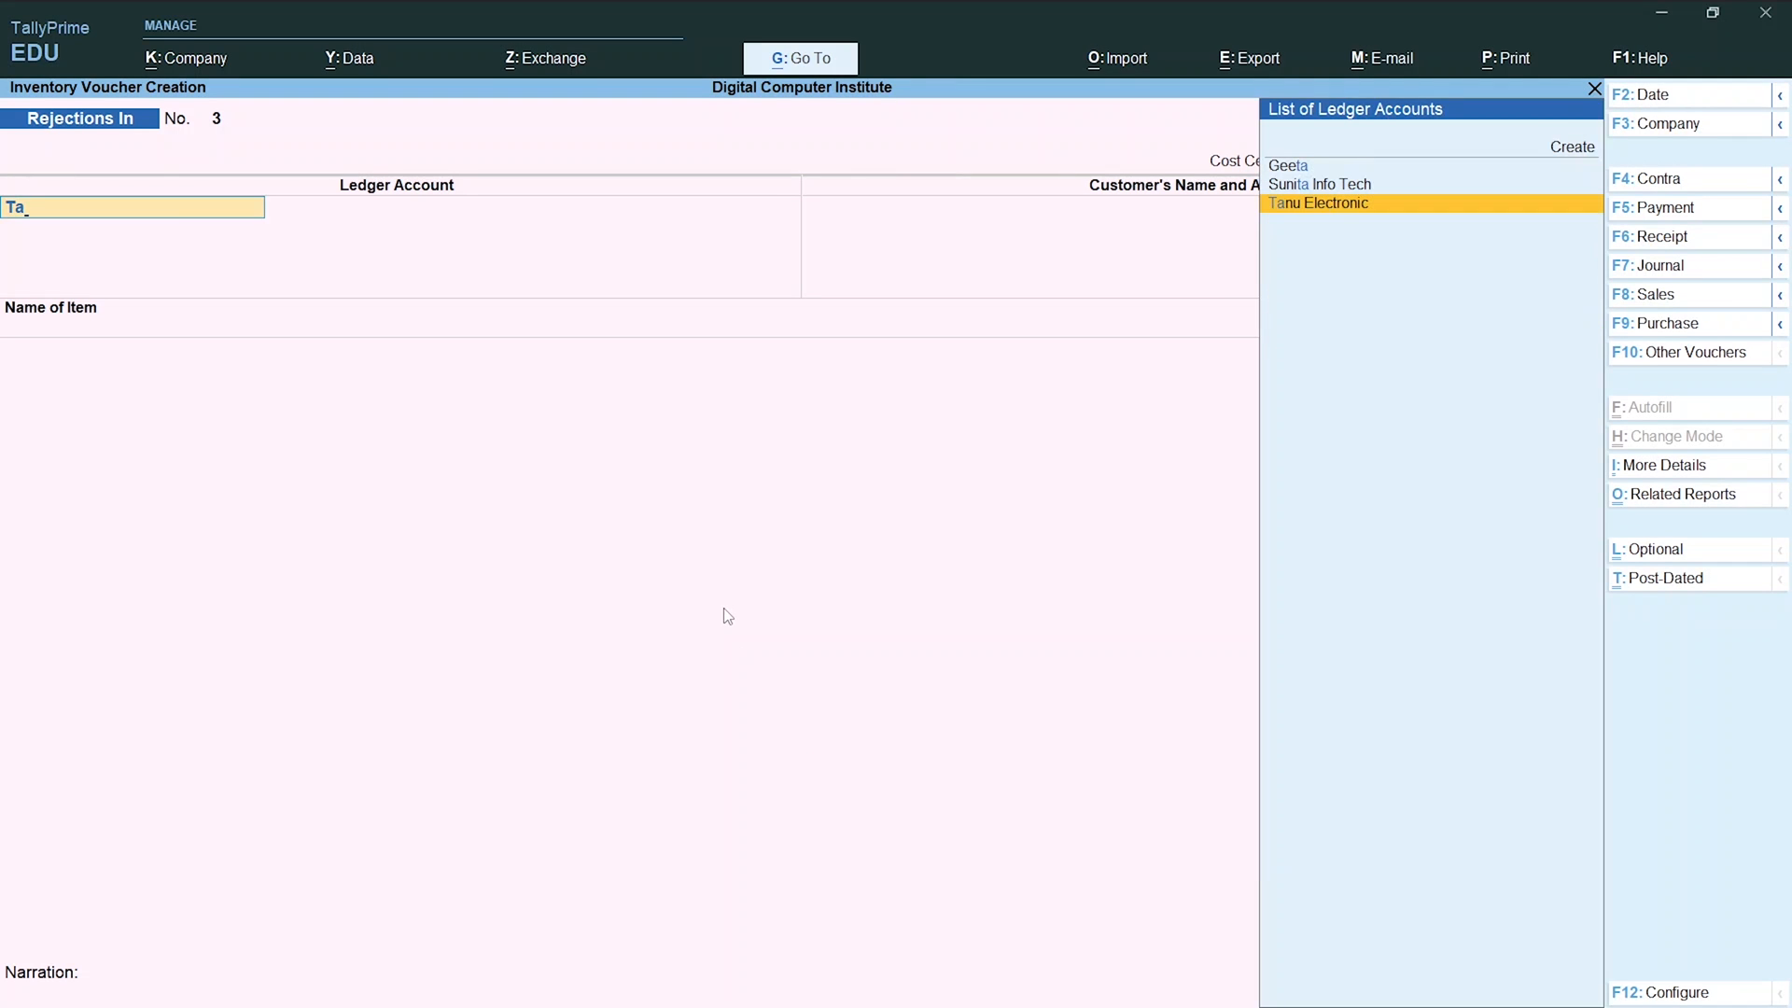
key(Return)
key(Return)
key(Return)
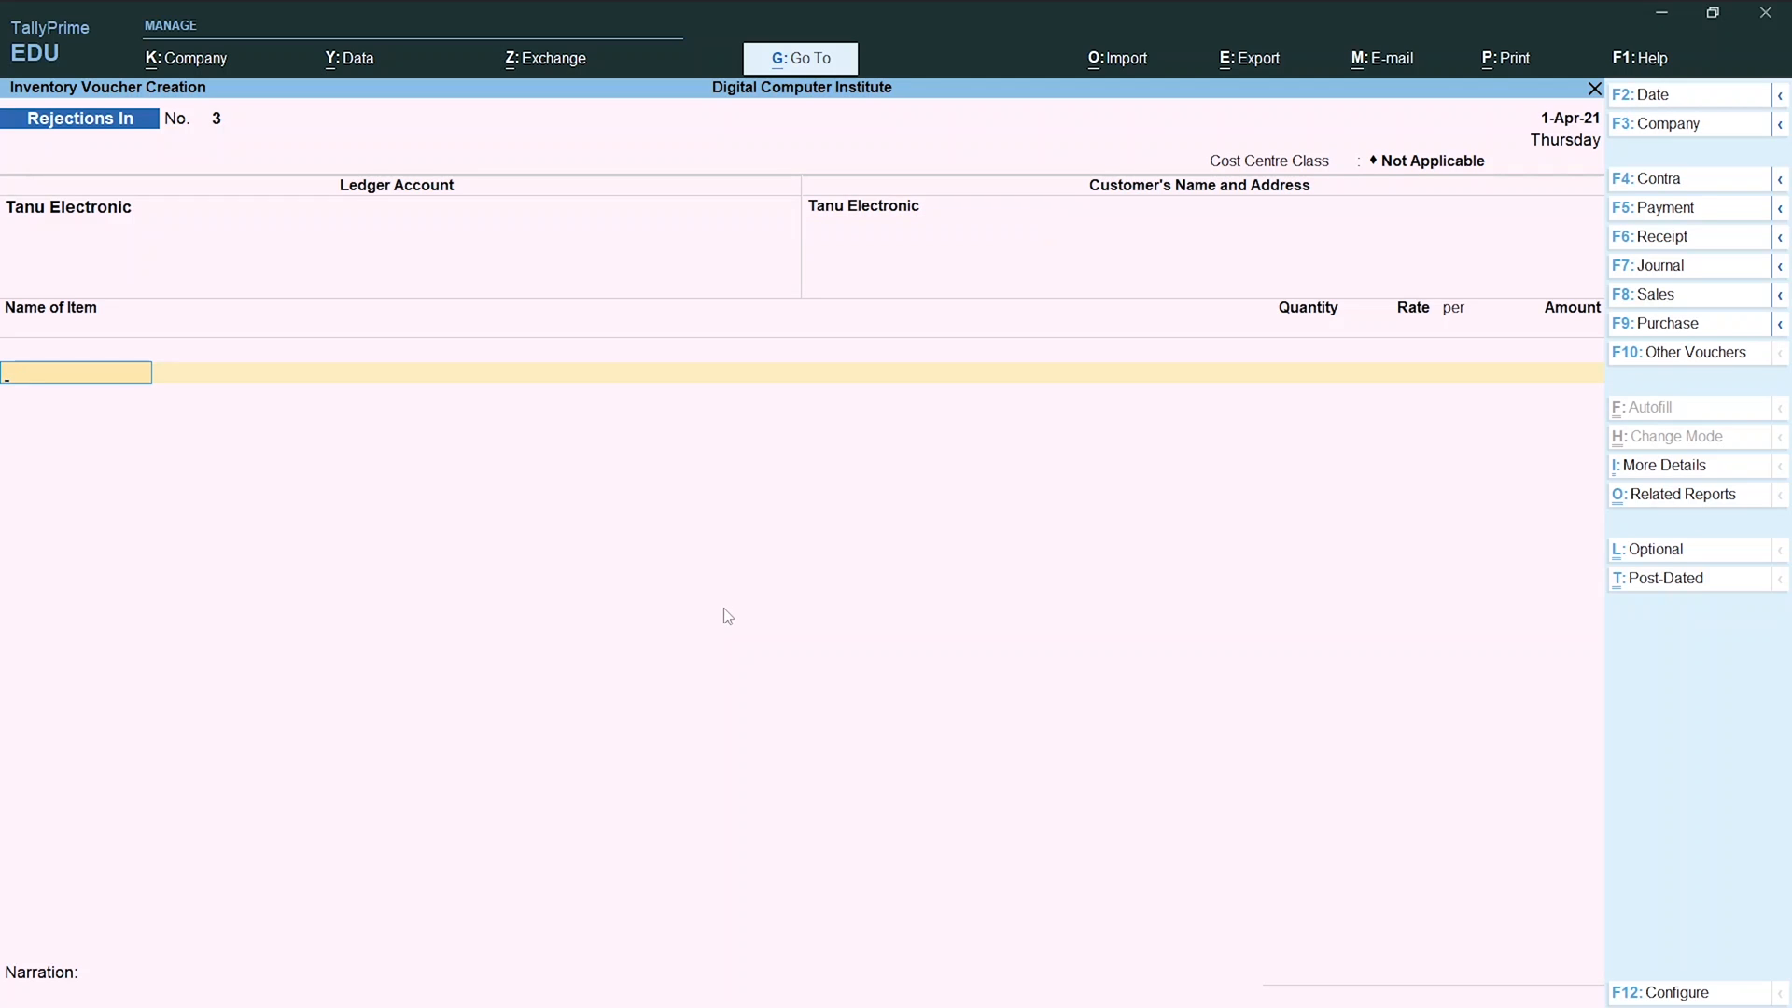
Add Samsung Tv to the Tanu Electronic voucher against tracking number 1513.
text(Sa)
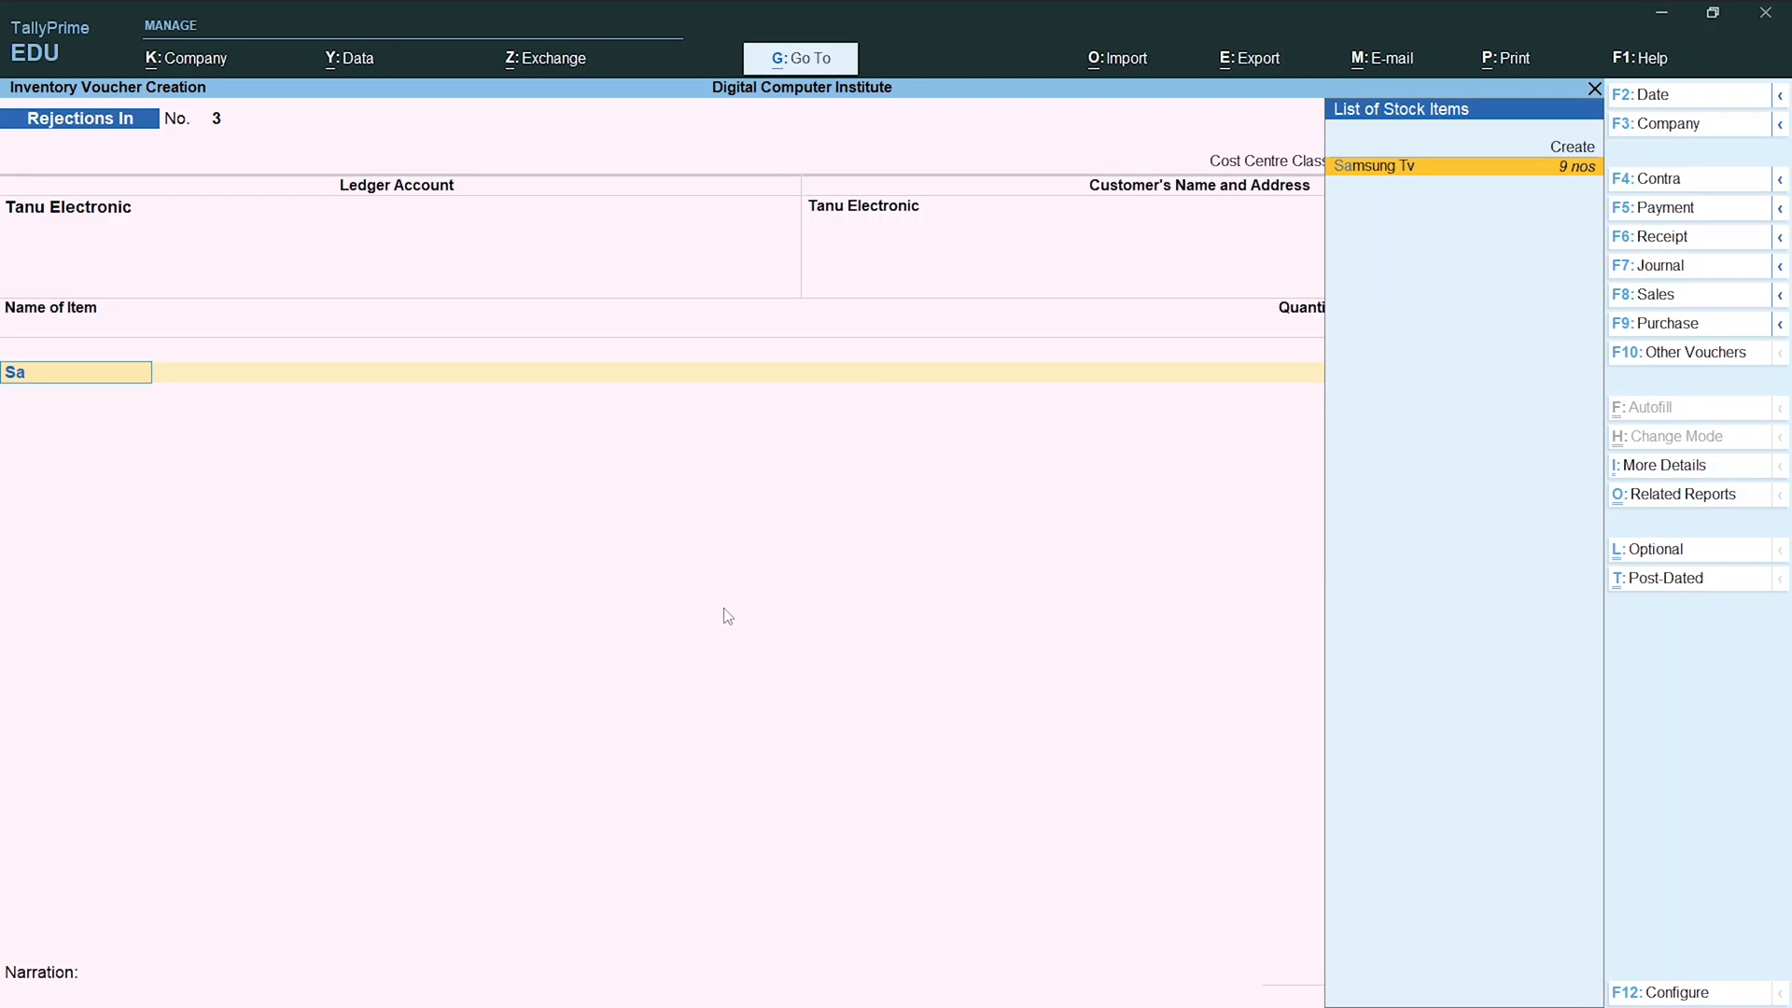
key(Return)
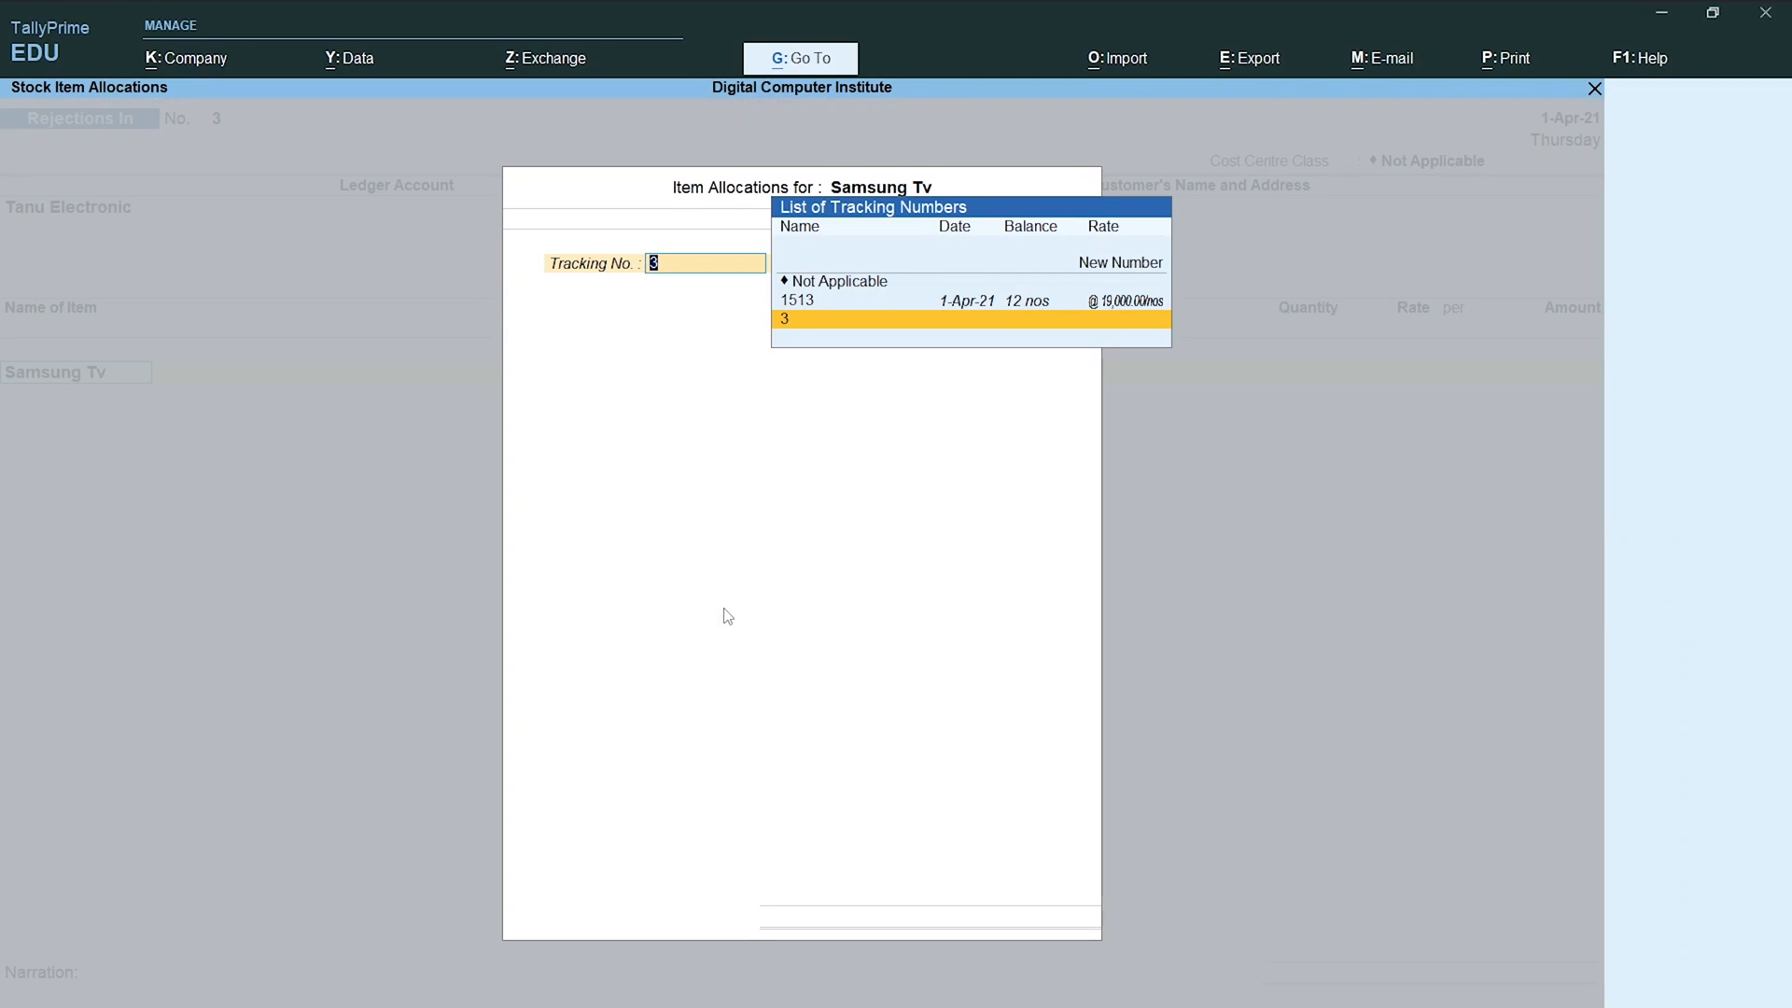
key(Up)
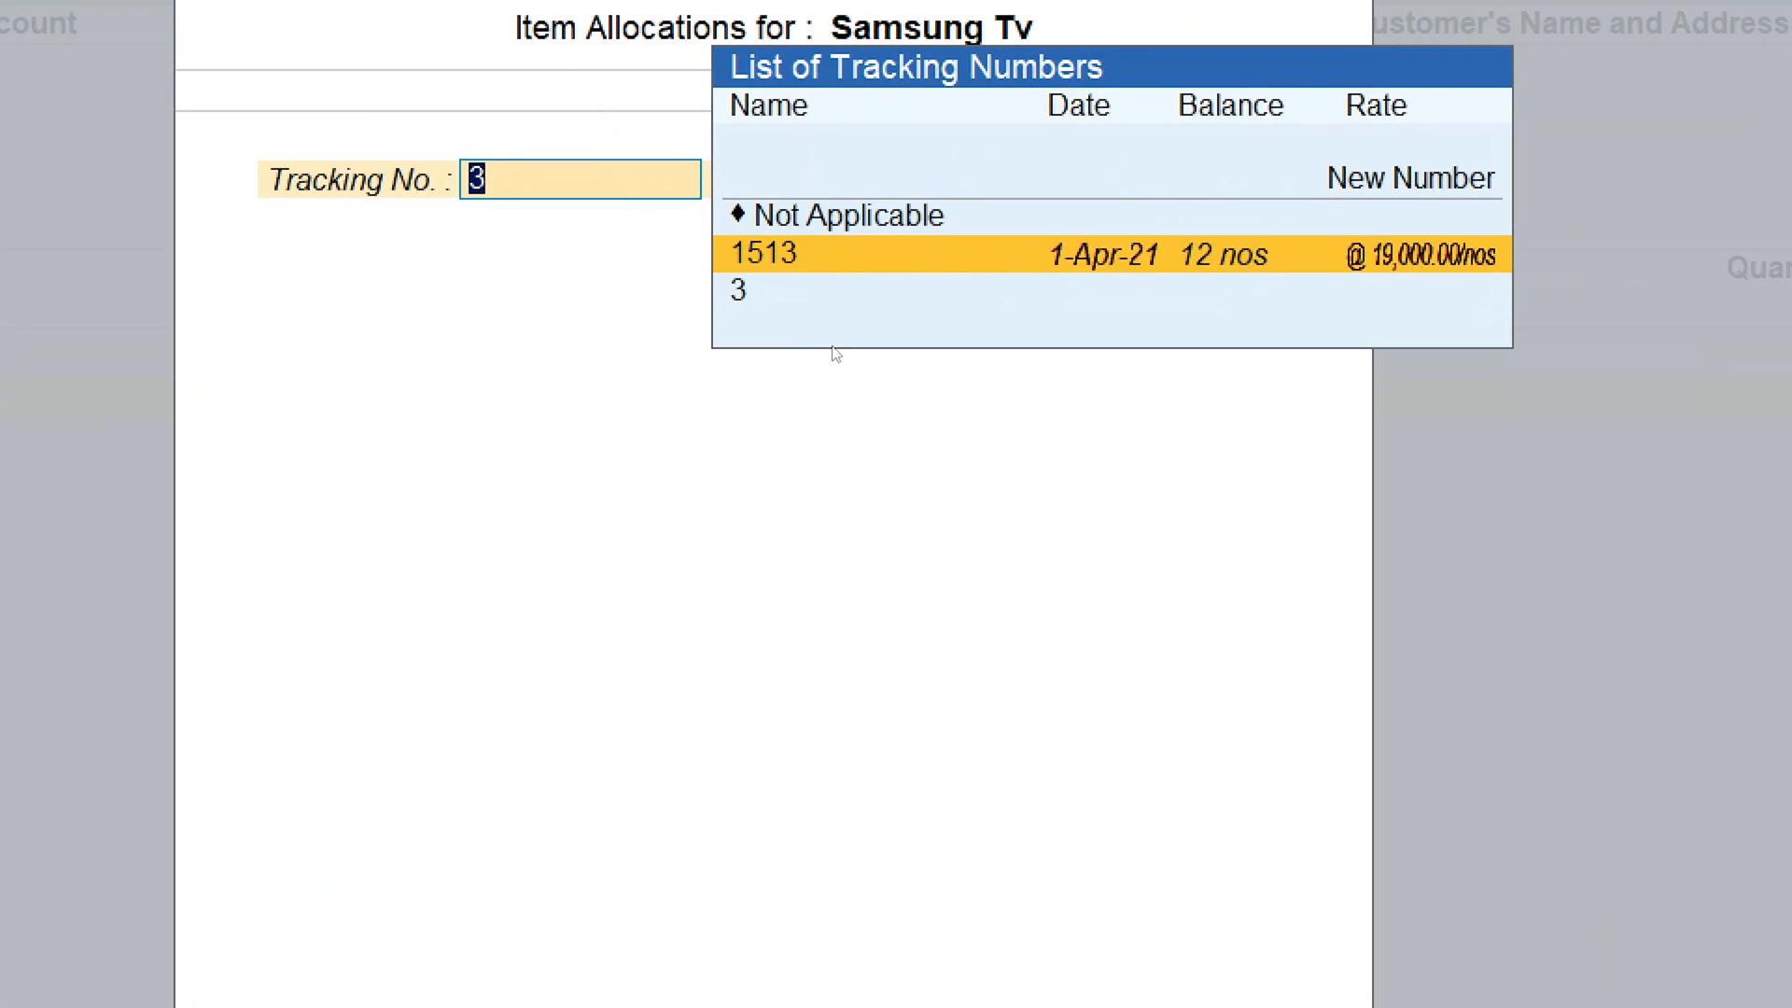
key(Return)
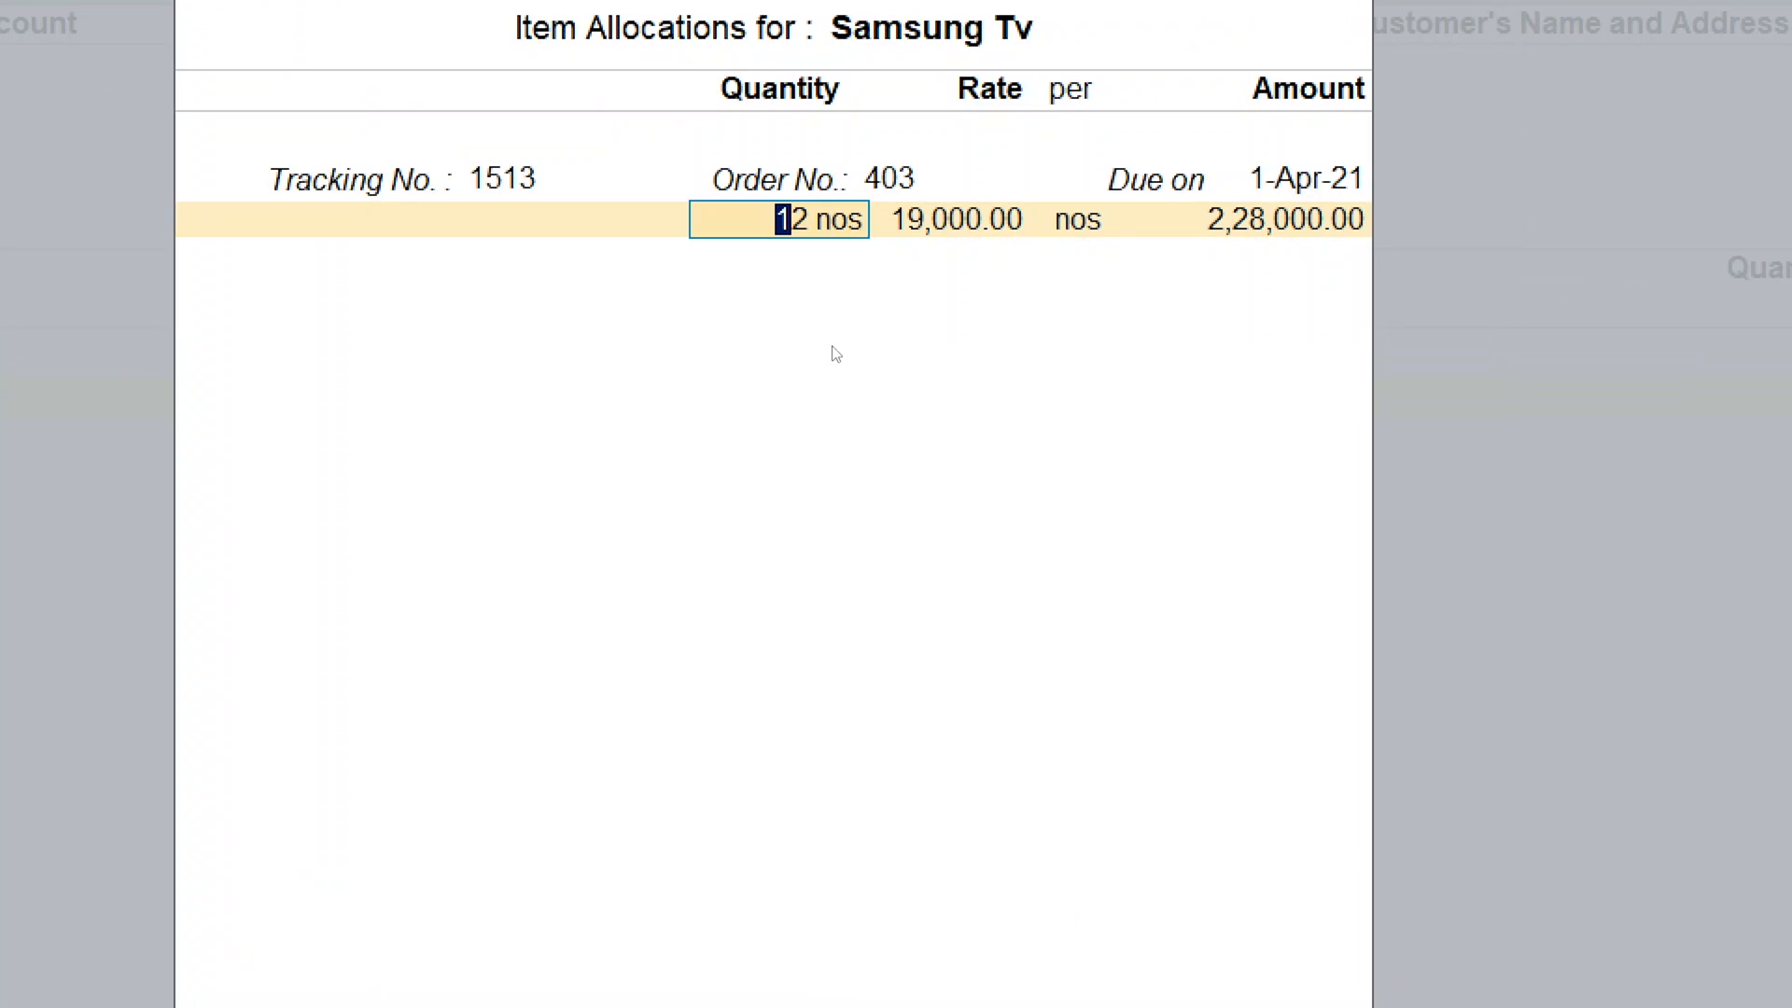
Set the returned quantity of Samsung Tv to 2 nos and complete its allocation.
text(2)
key(Return)
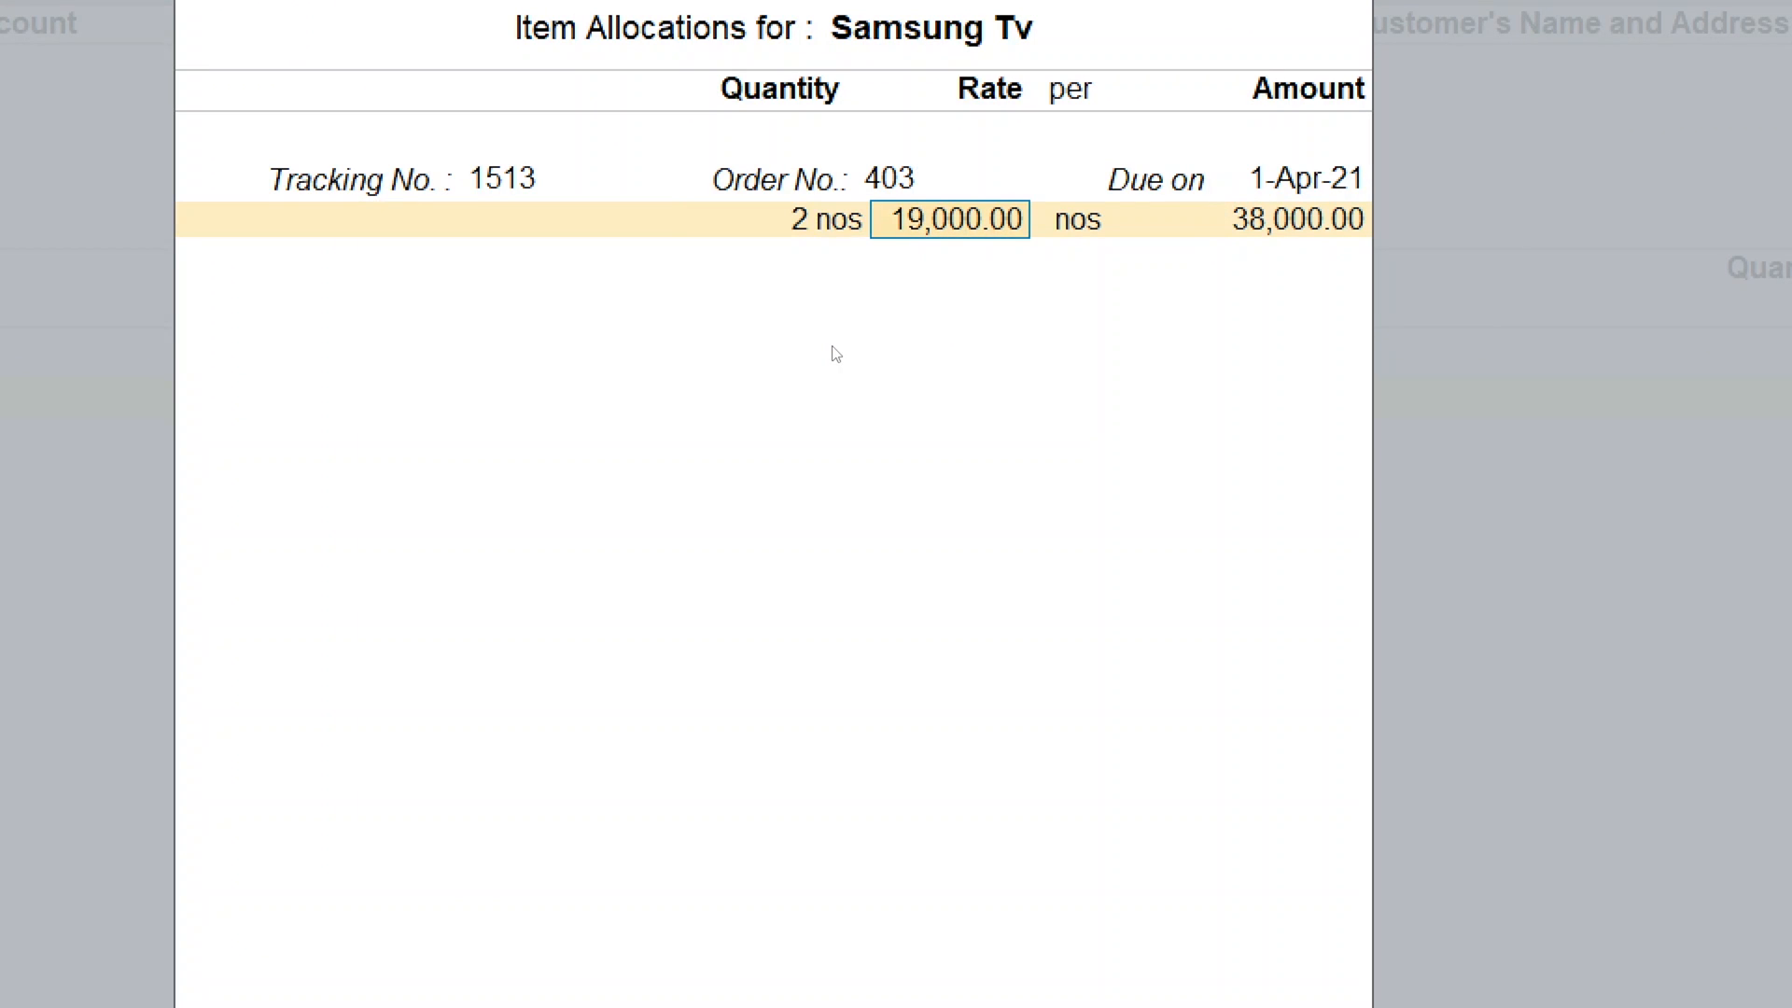
key(Return)
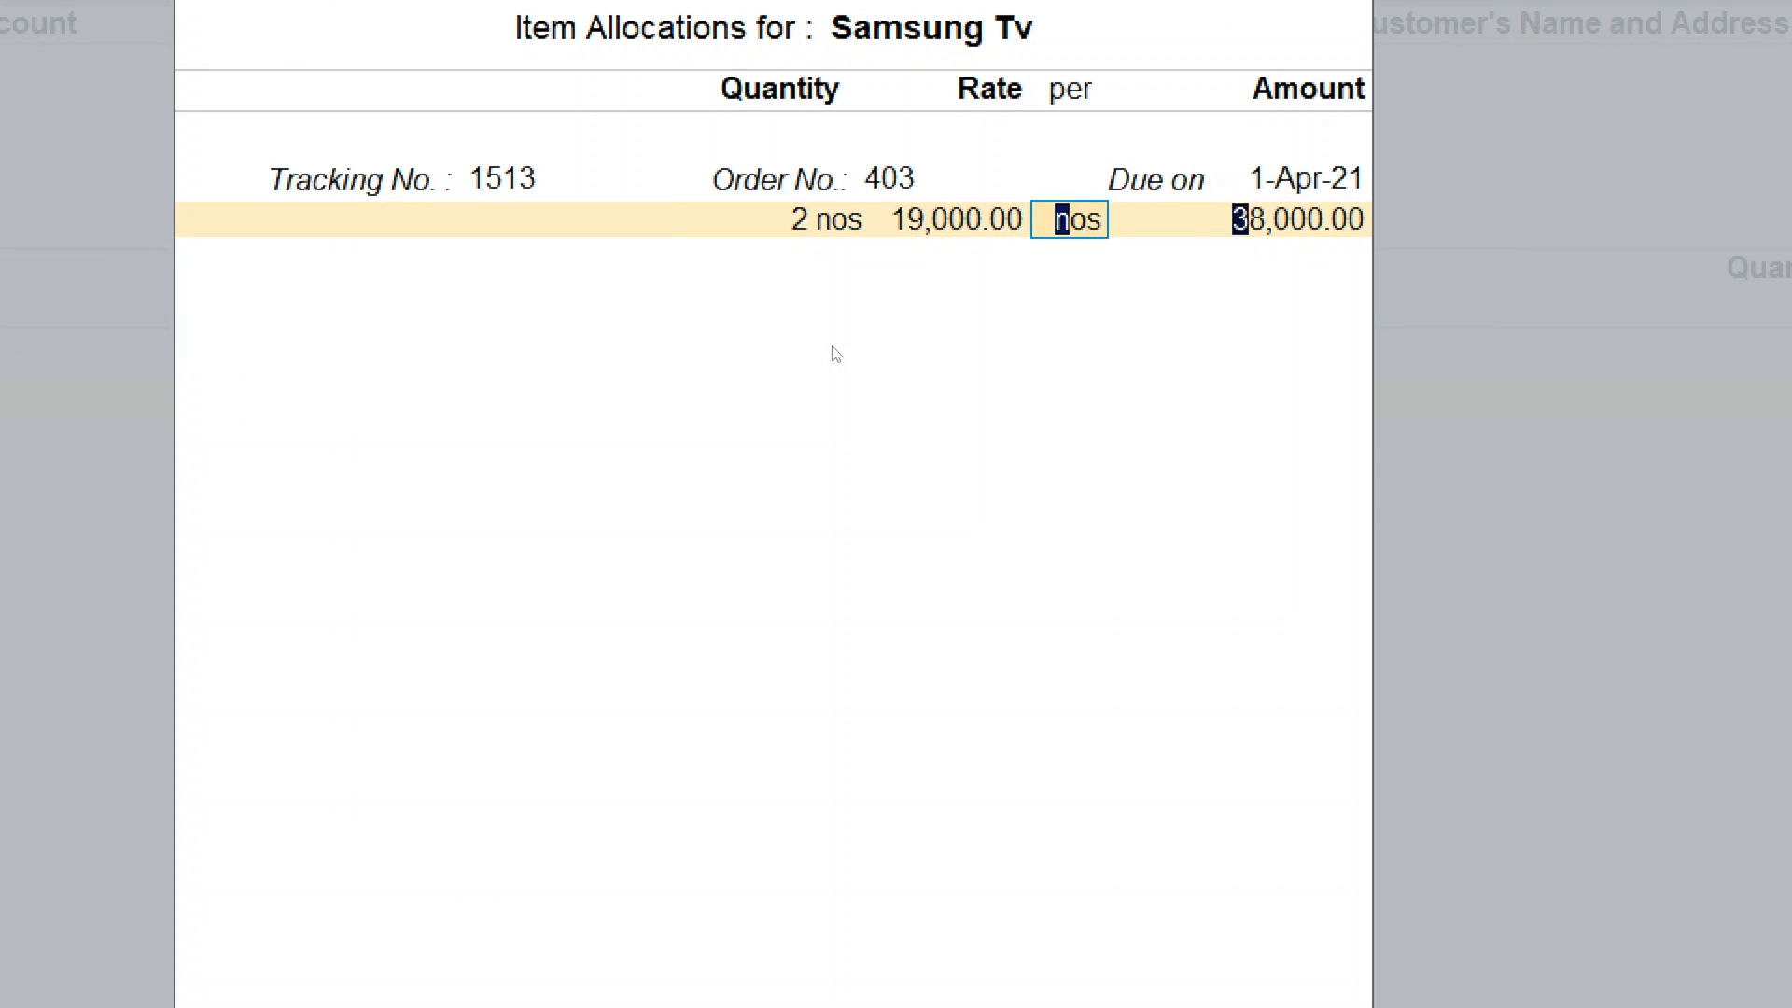
key(Return)
key(Return)
key(Return)
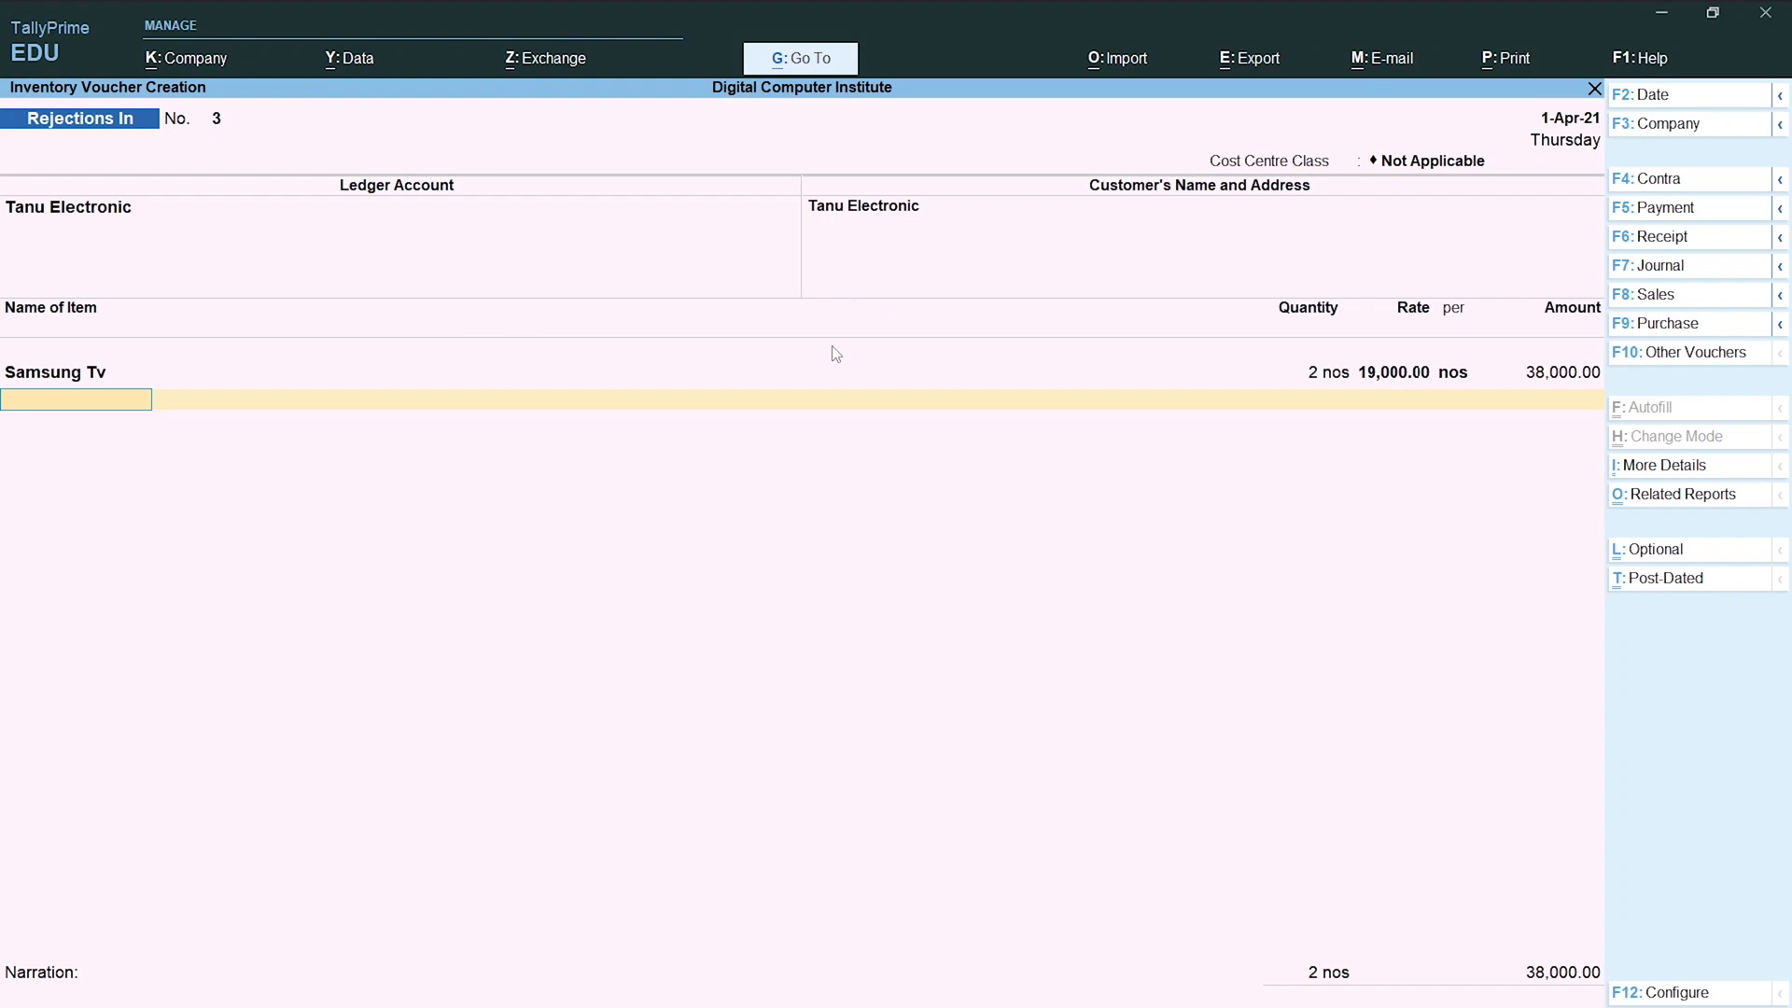
Check the second 19 April item in the Word document and add Sony Tv in TallyPrime against tracking number 1513.
key(alt+Tab)
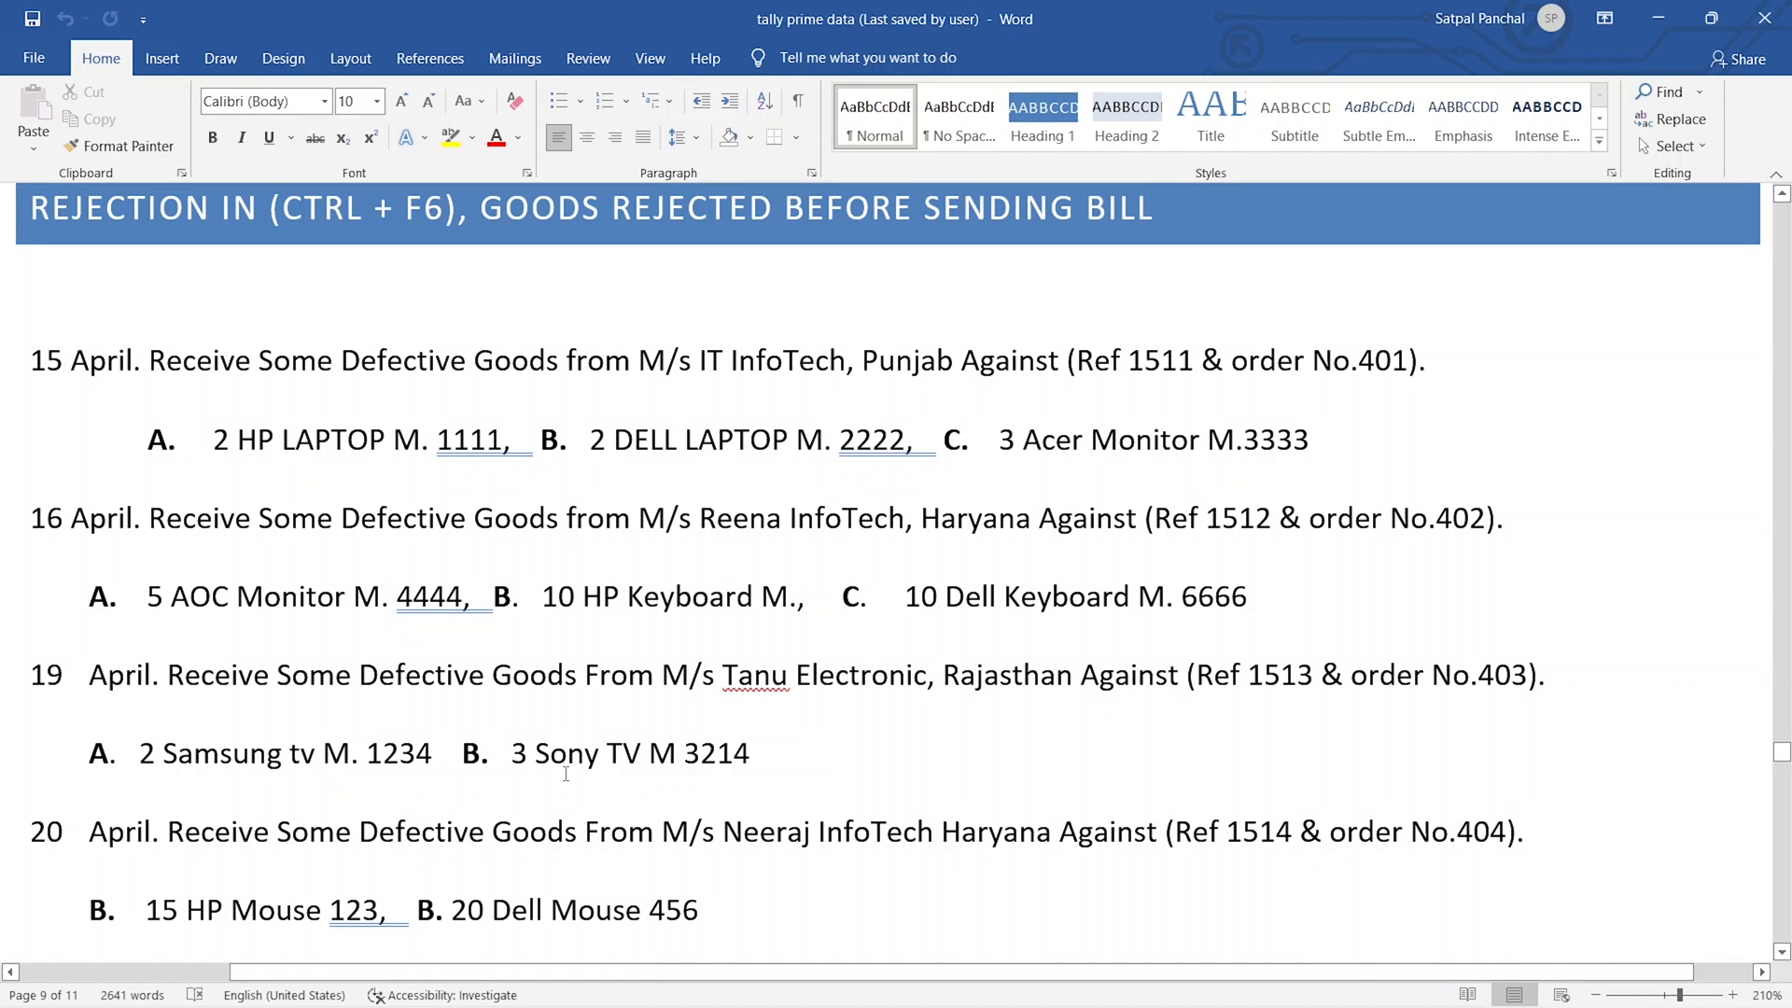
key(alt+Tab)
text(Sa)
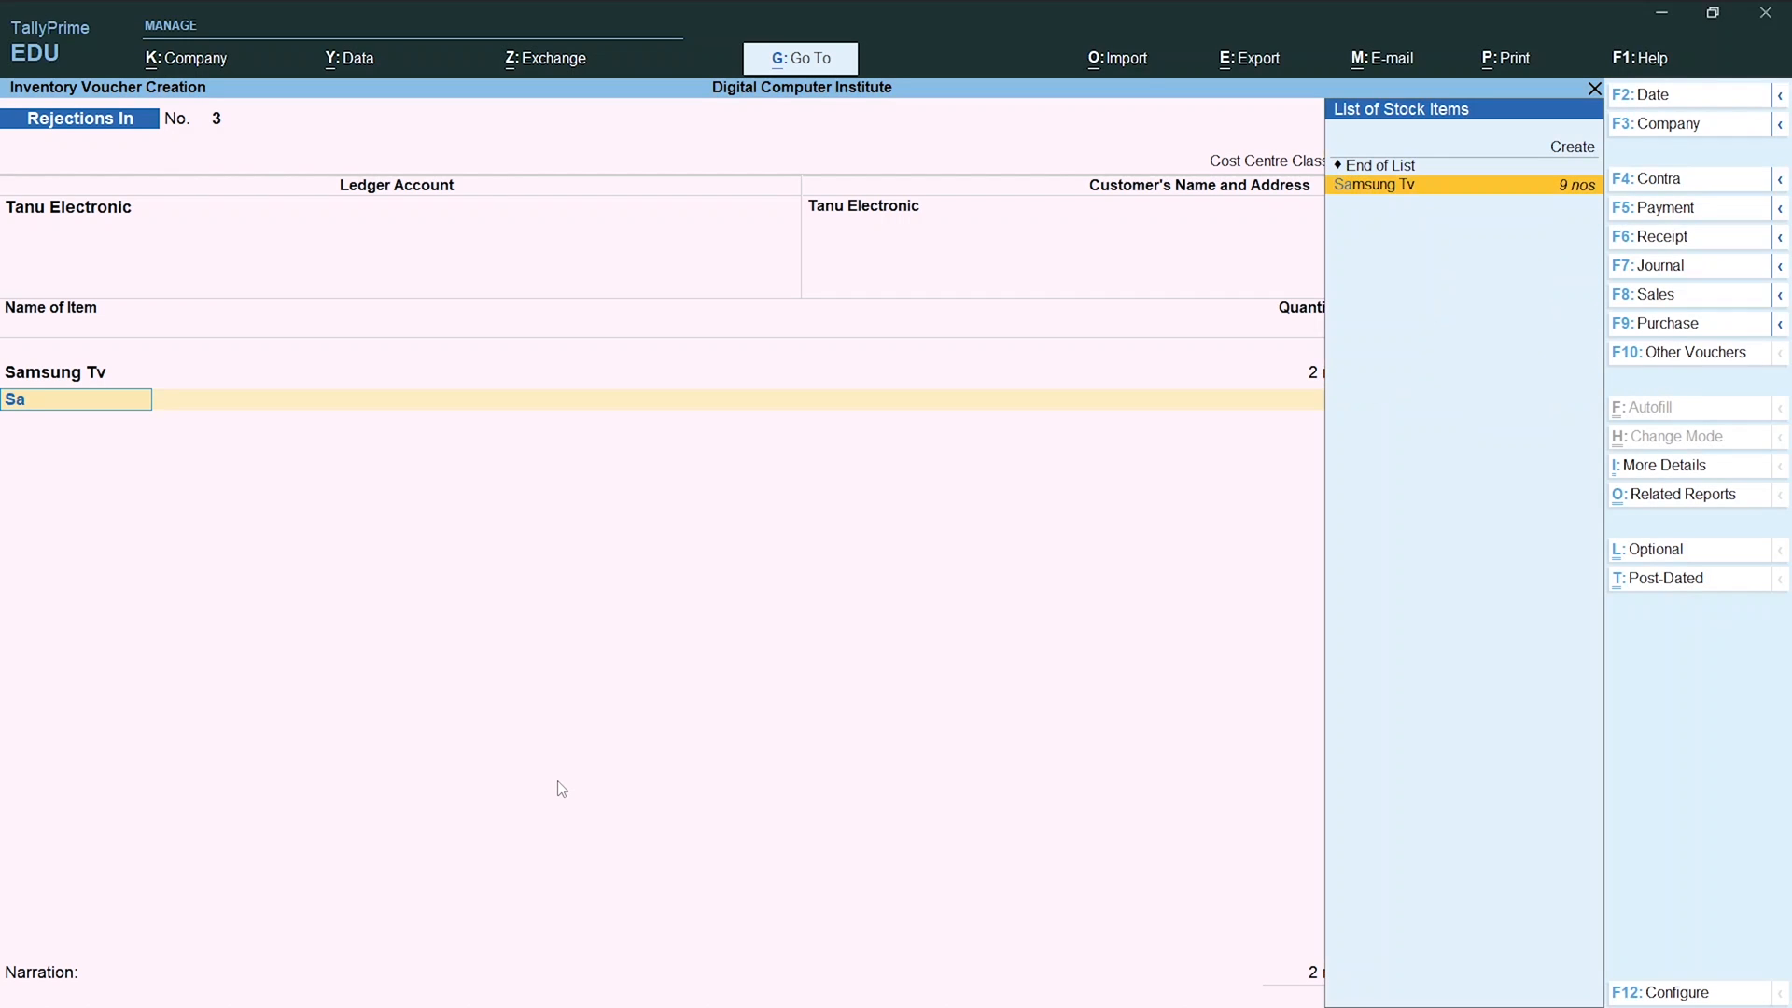
key(BackSpace)
text(o)
key(Return)
key(Up)
key(Return)
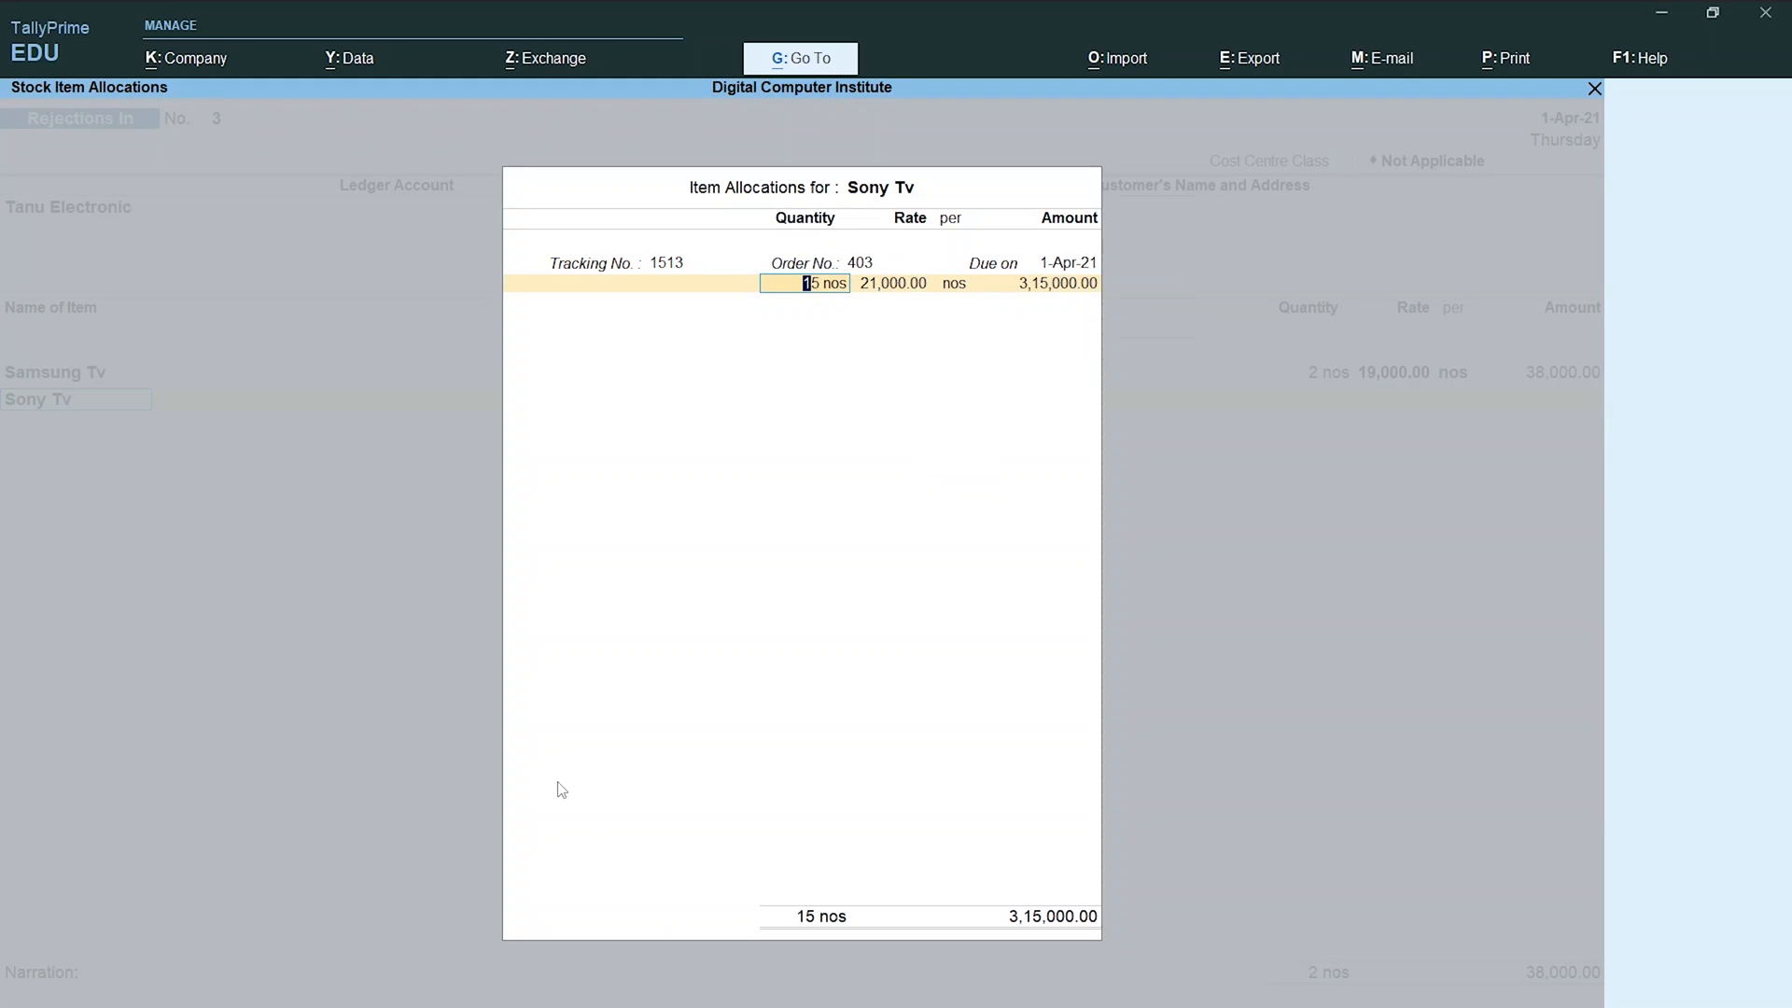
Set the returned quantity of Sony Tv to 3 nos and complete its allocation.
text(3)
key(Return)
key(Return)
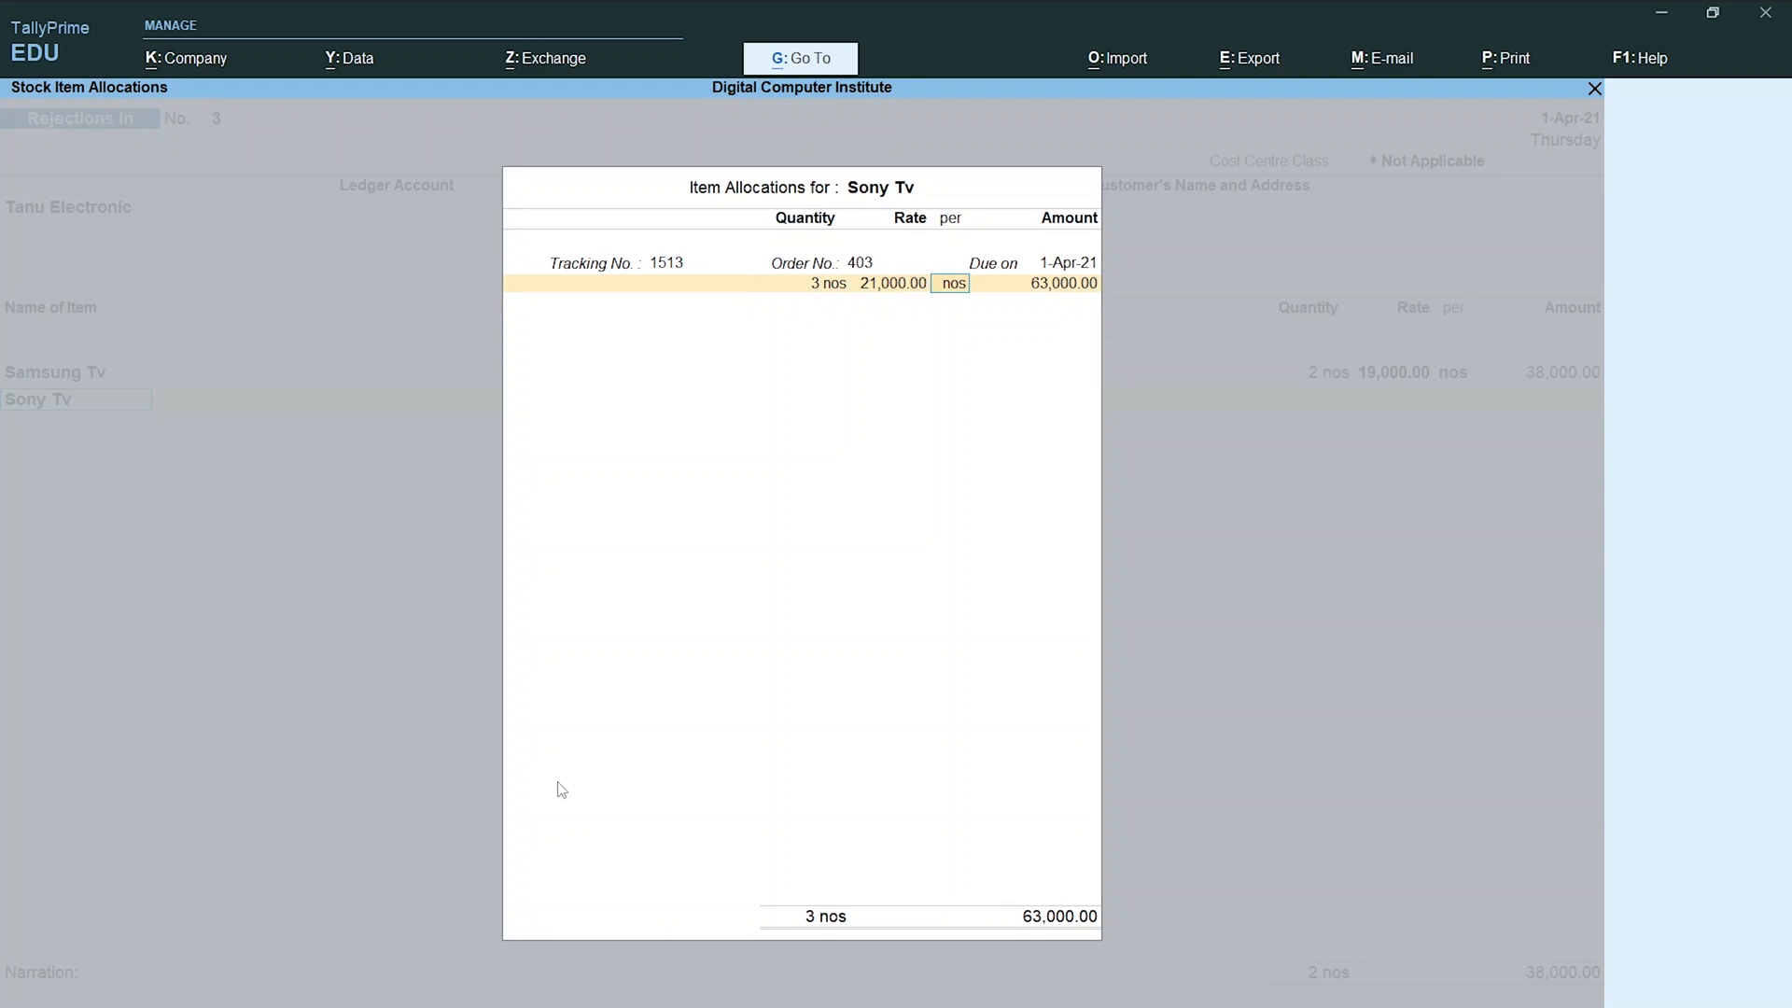
key(Return)
key(Return)
key(Return)
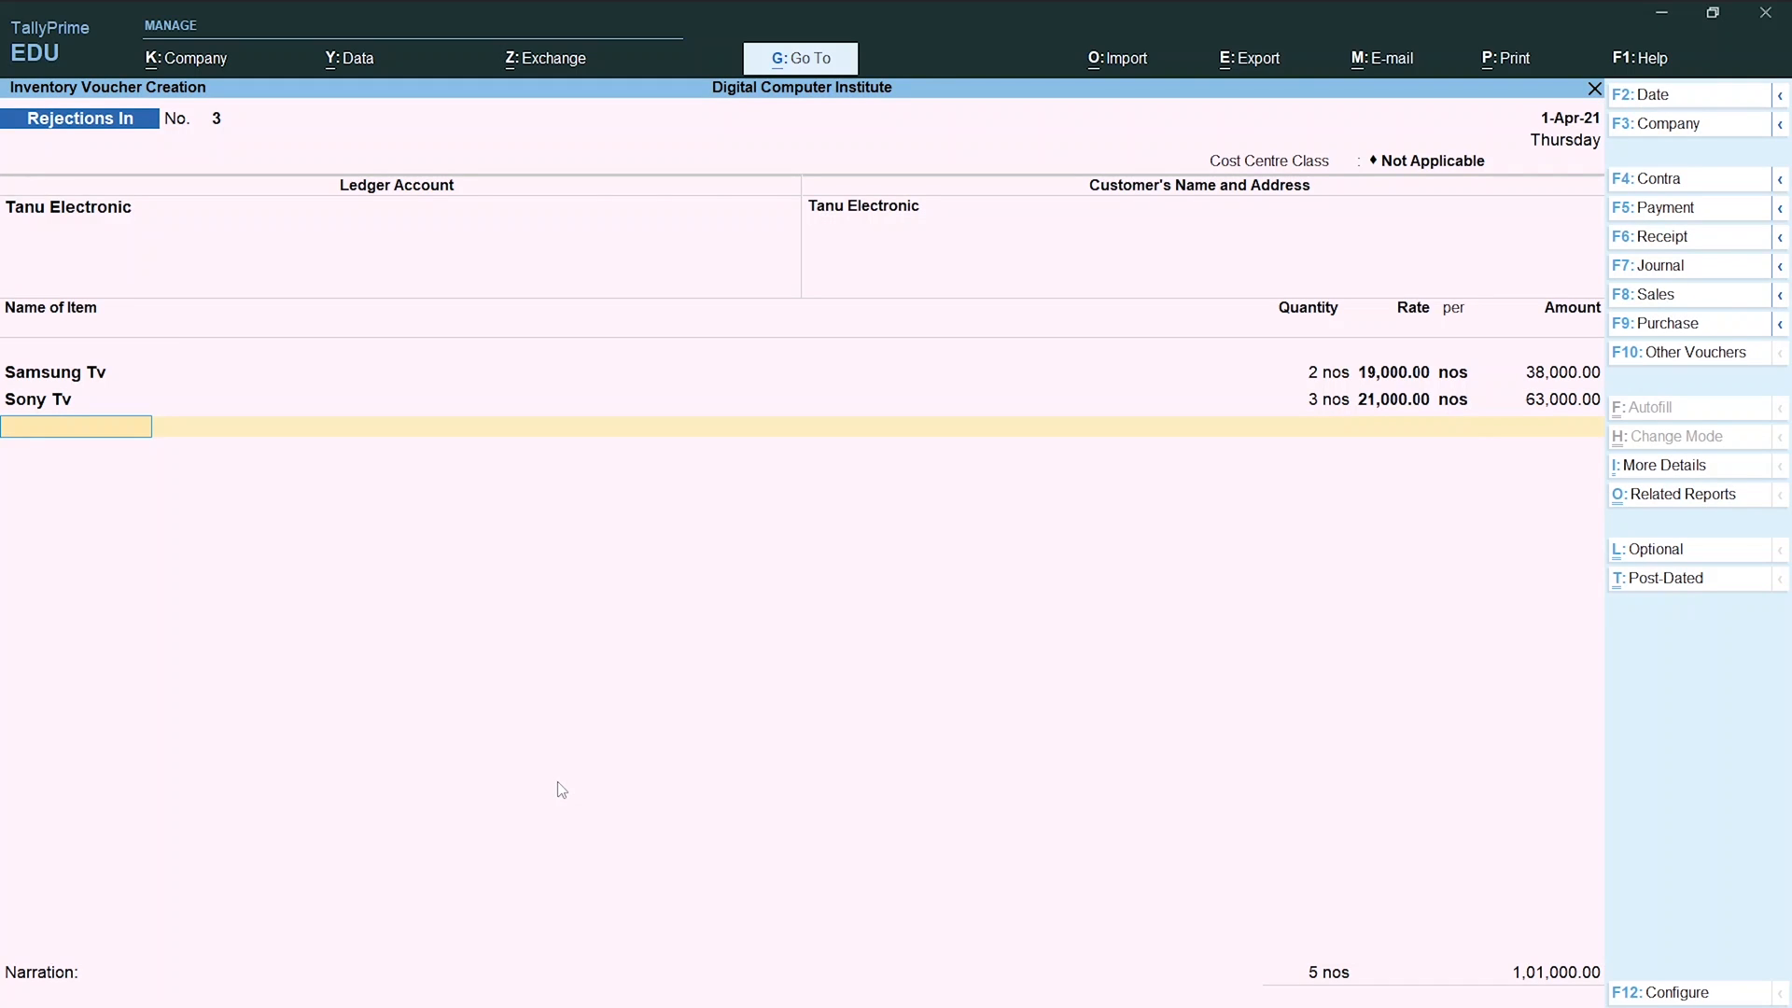
Finish the item list and save the Tanu Electronic Rejections In voucher.
key(Return)
key(Return)
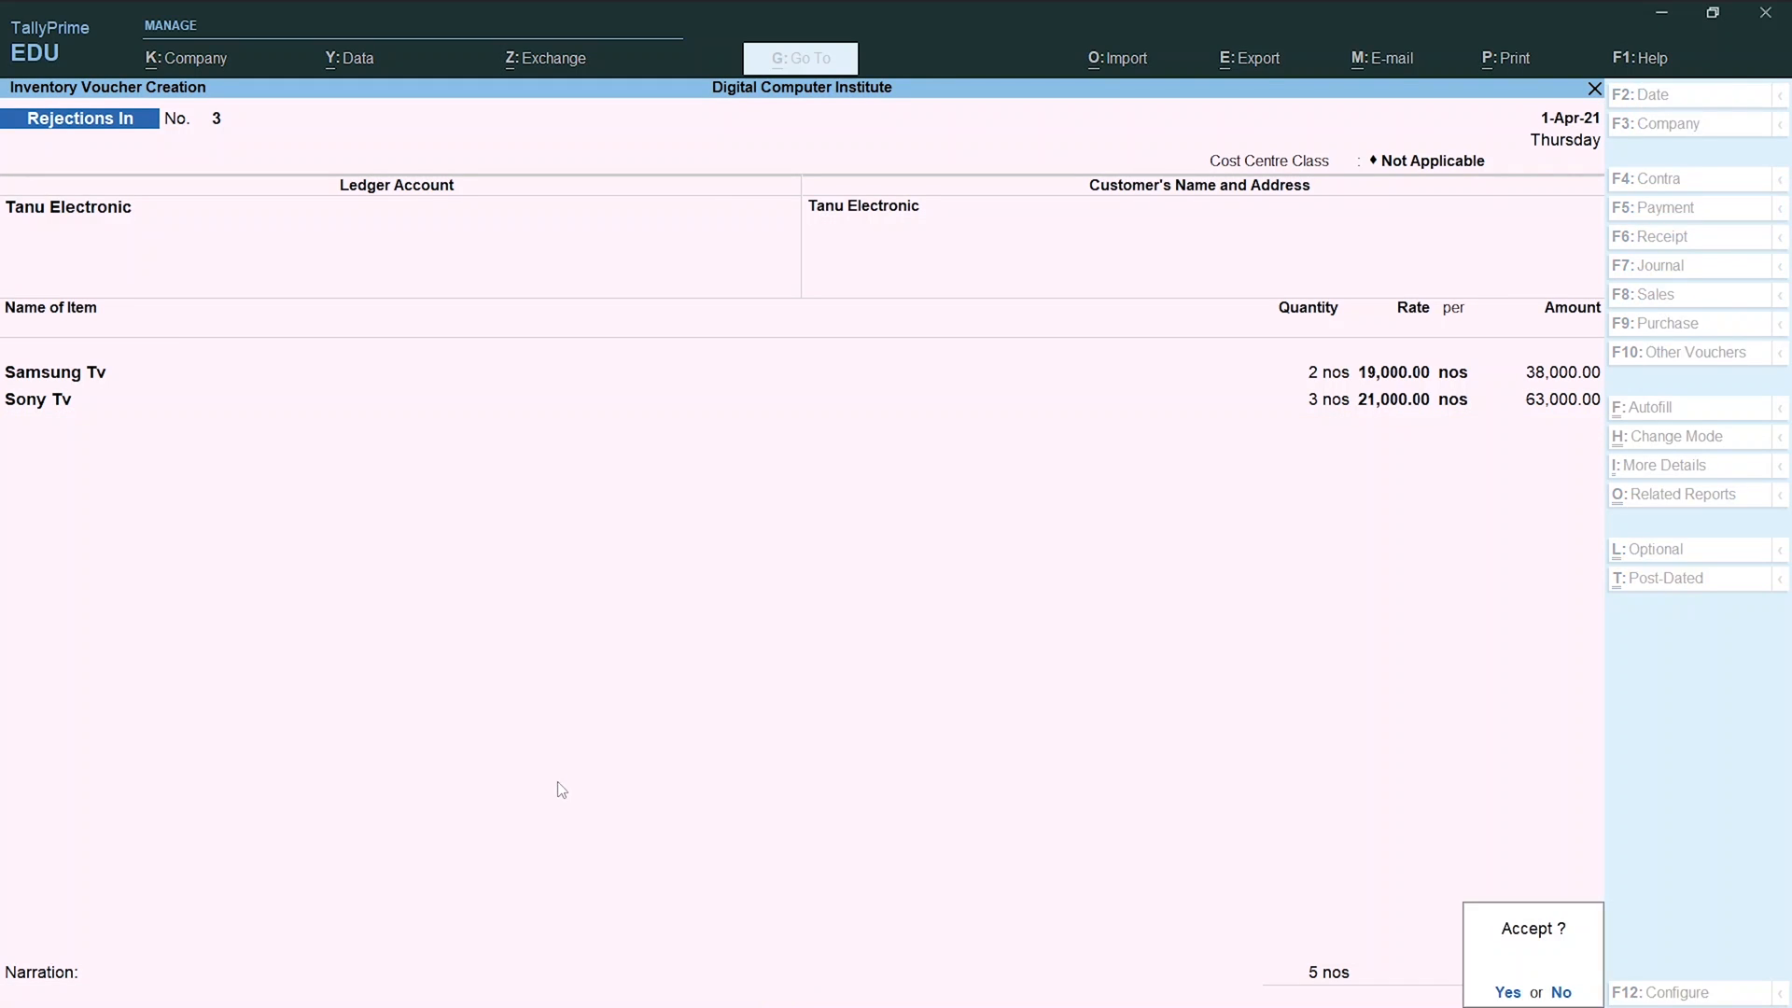
key(Return)
Review the 20 April return in the Word document and select Neeraj Info Tech as the new TallyPrime voucher's ledger account.
key(alt+Tab)
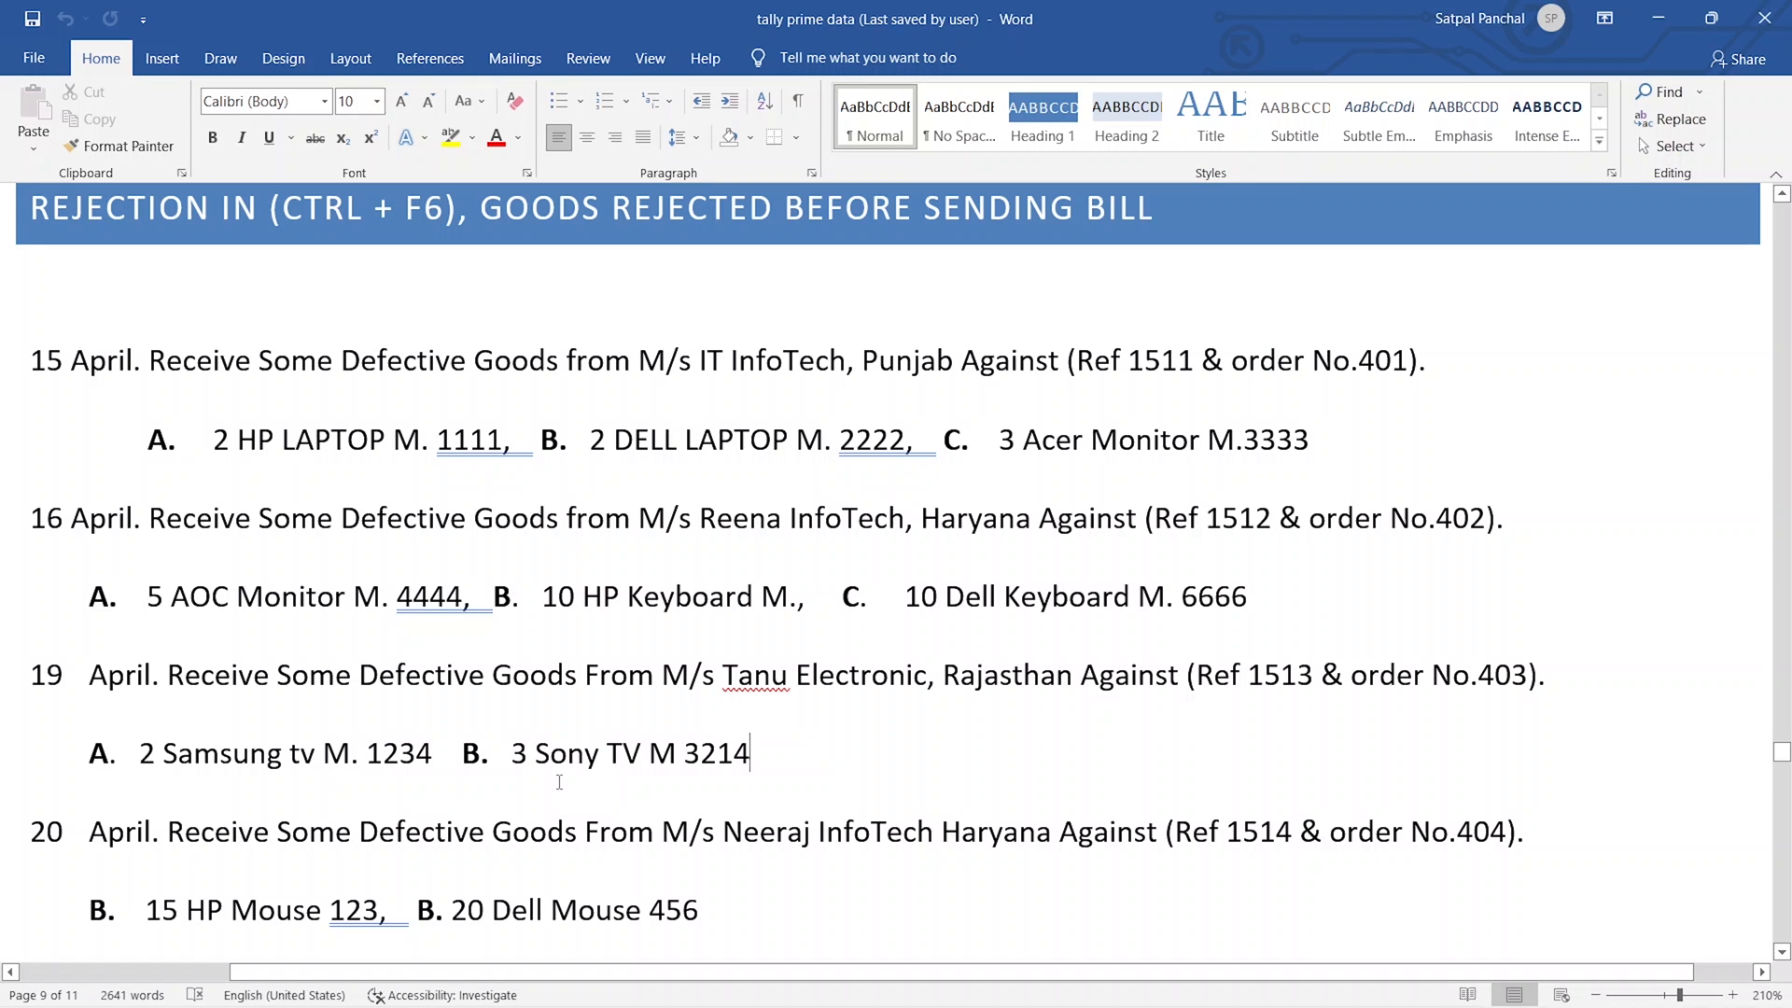
scroll(471, 843, down, 1)
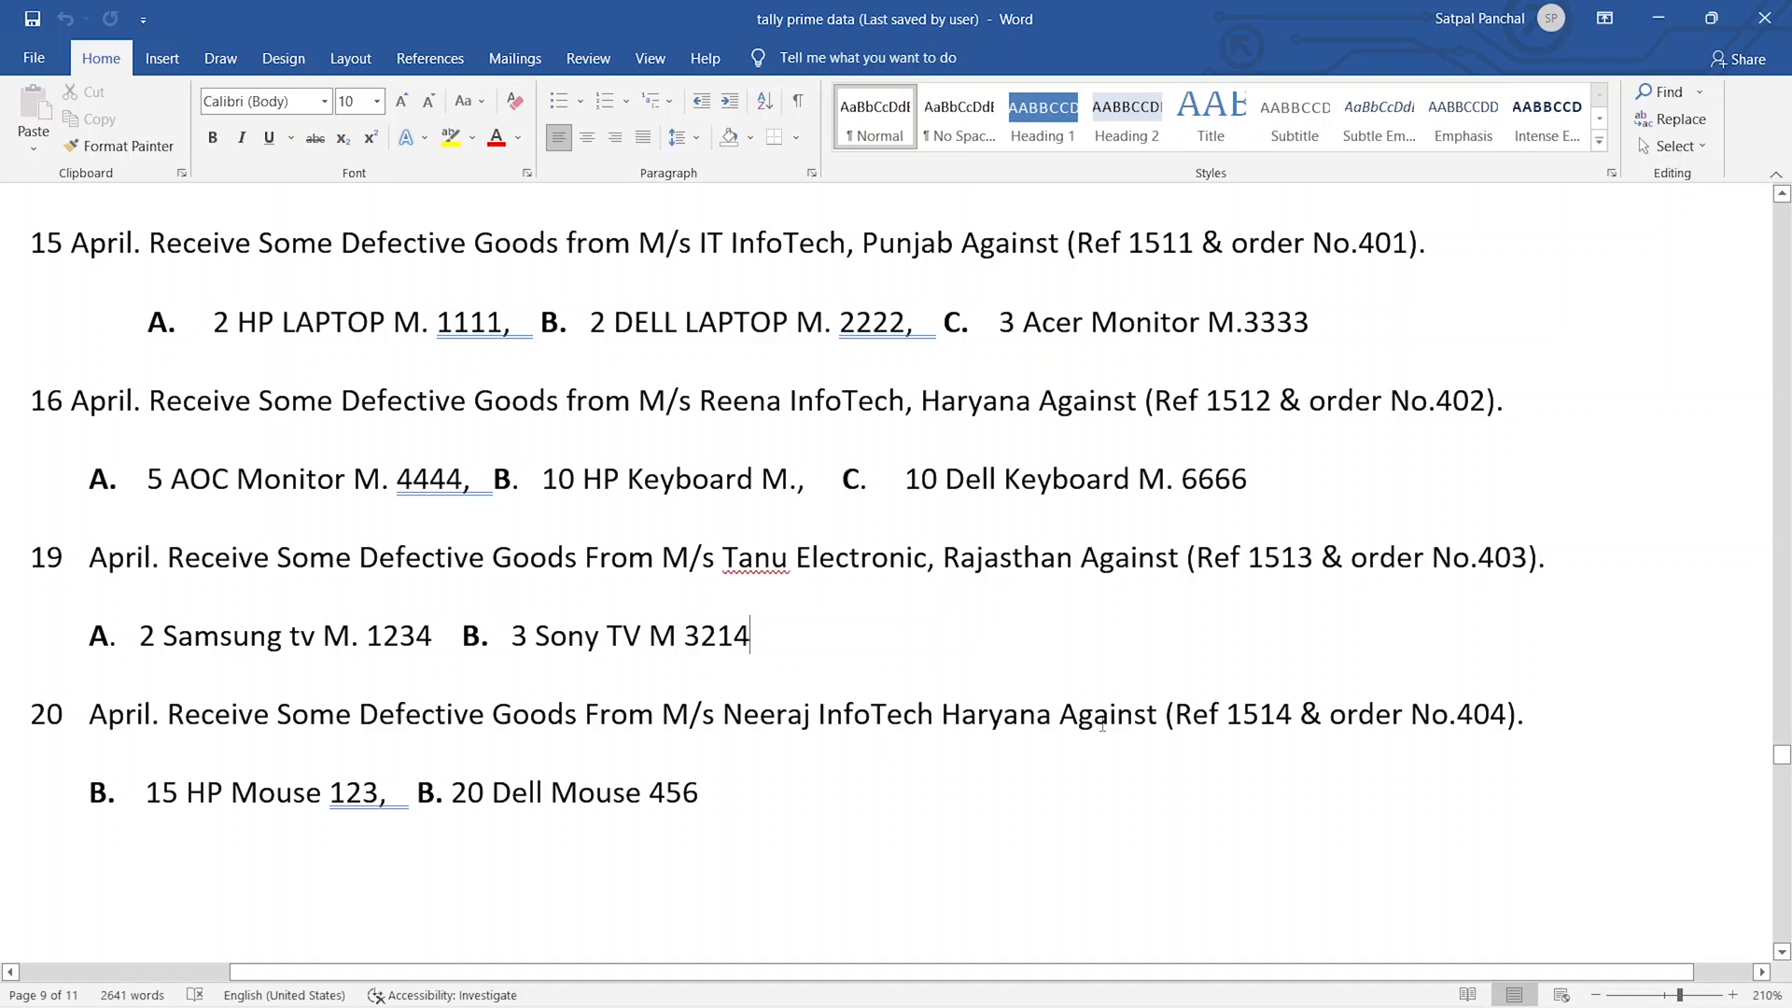
scroll(1083, 733, down, 1)
double_click(1241, 479)
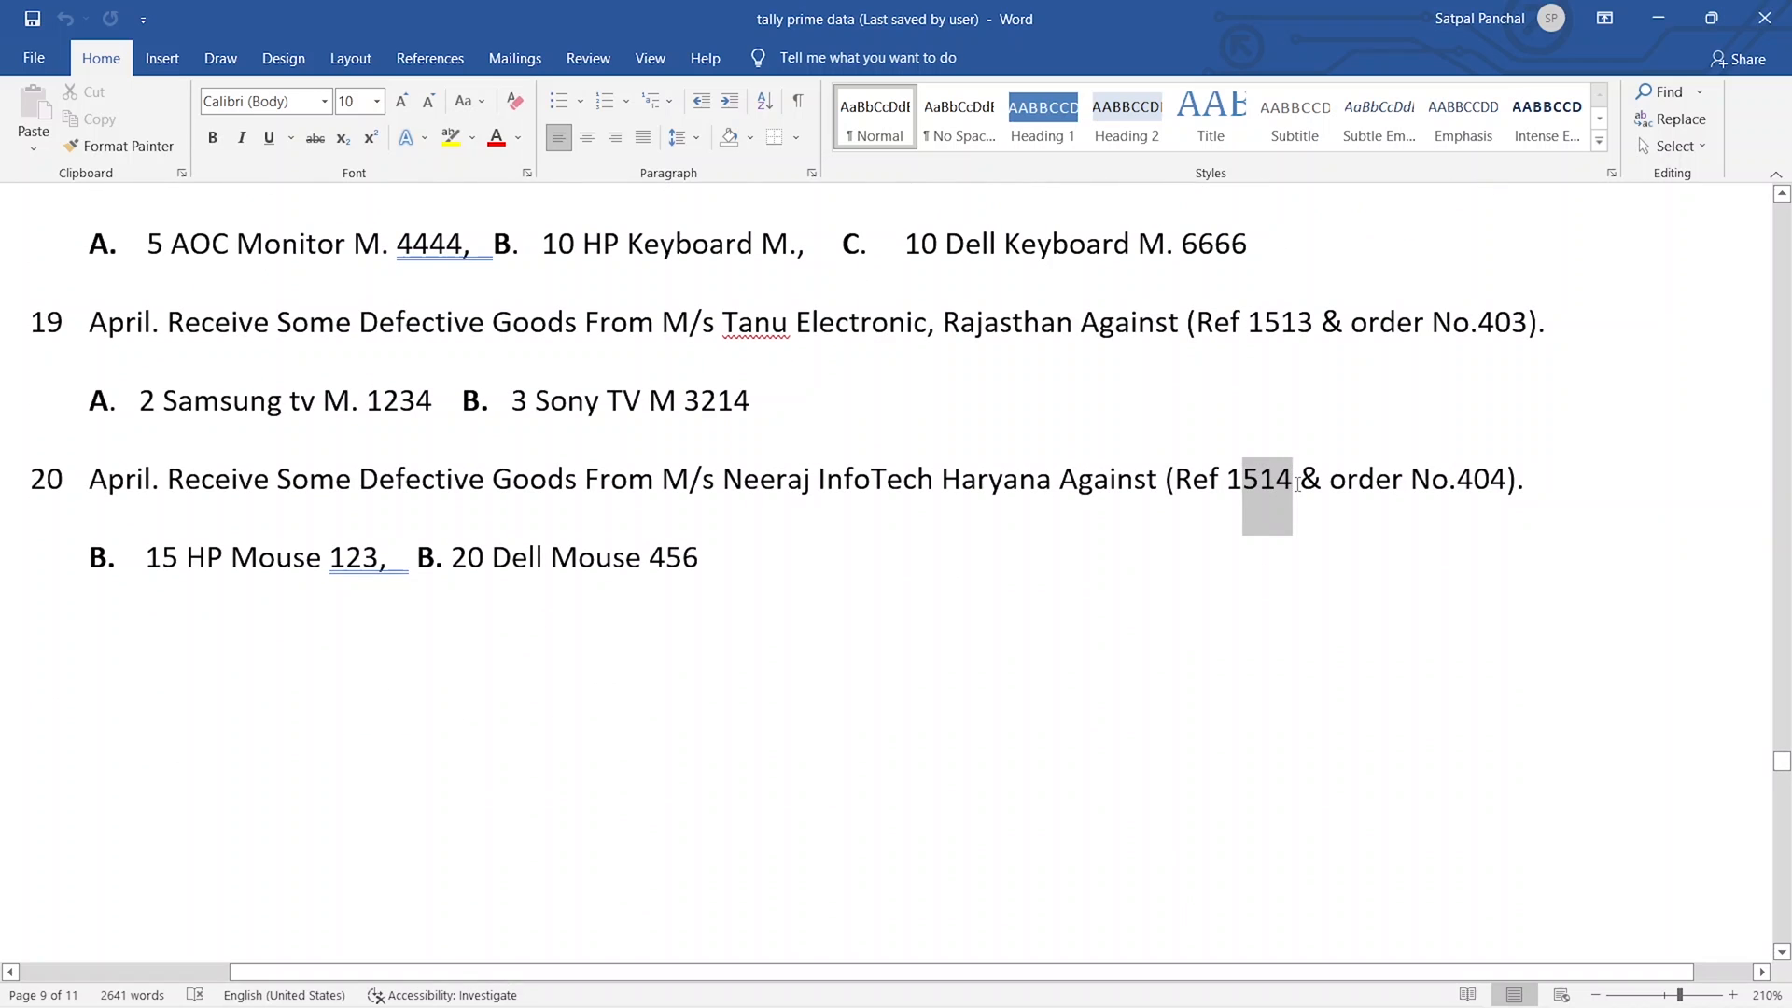
click(1227, 502)
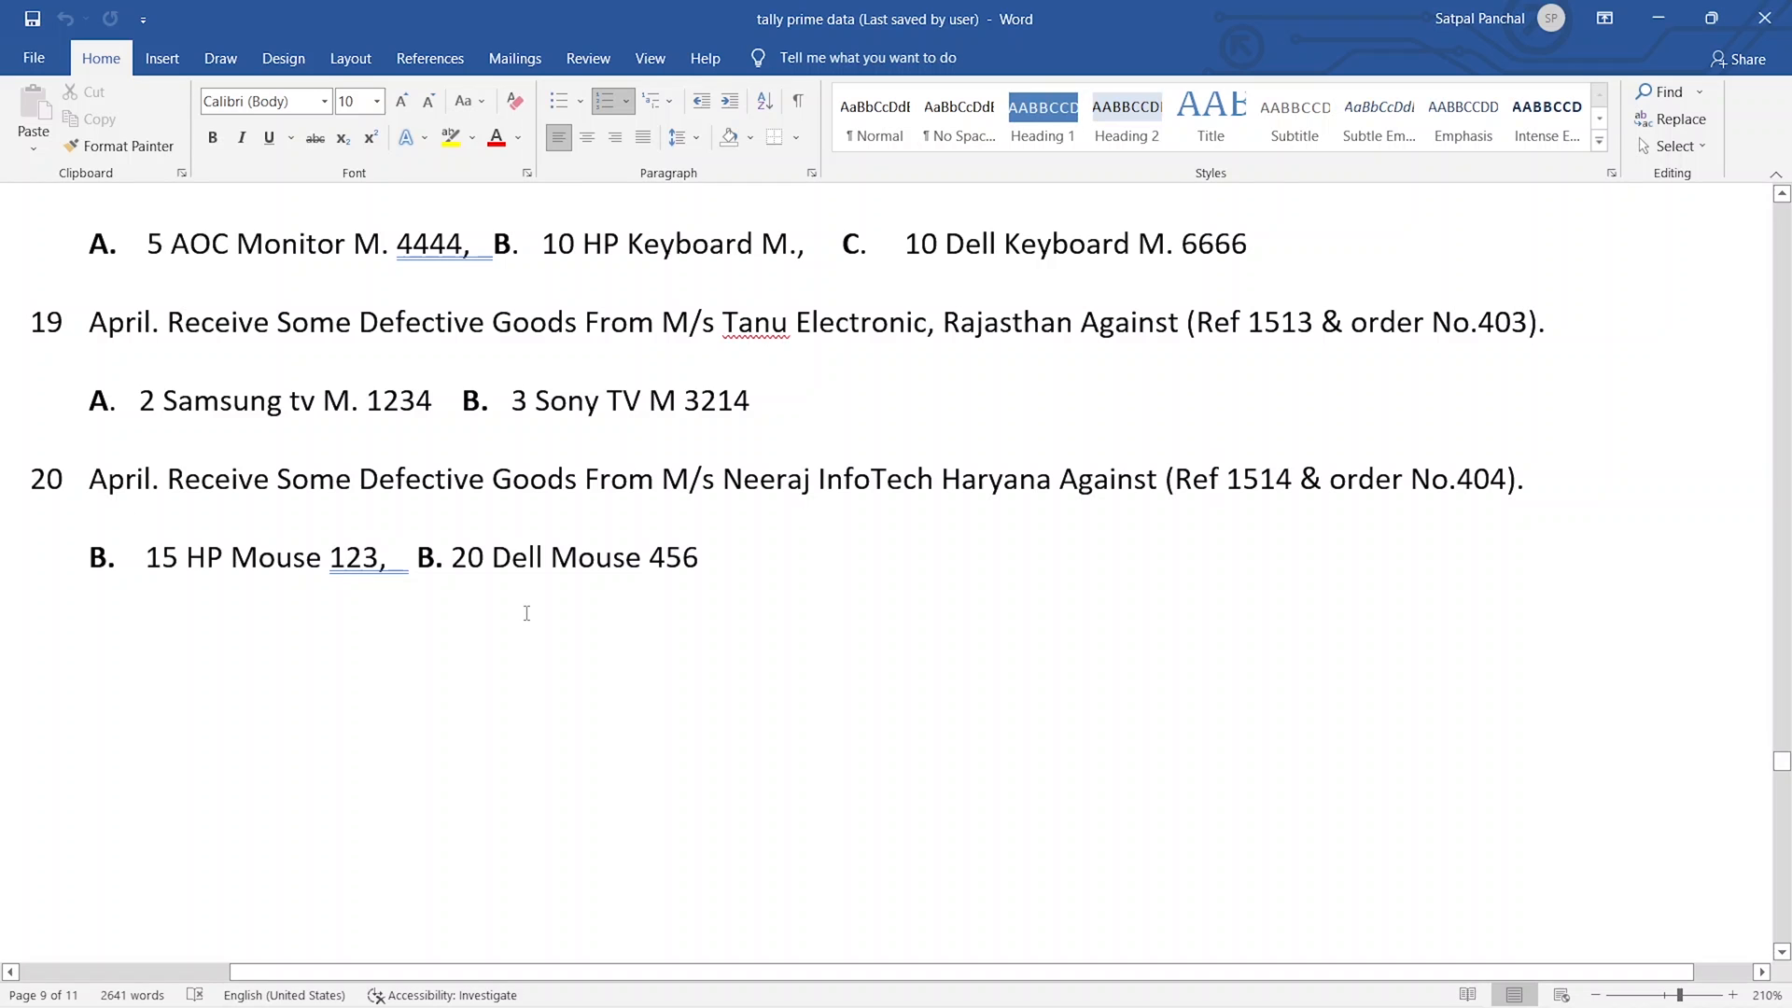
key(alt+Tab)
key(Return)
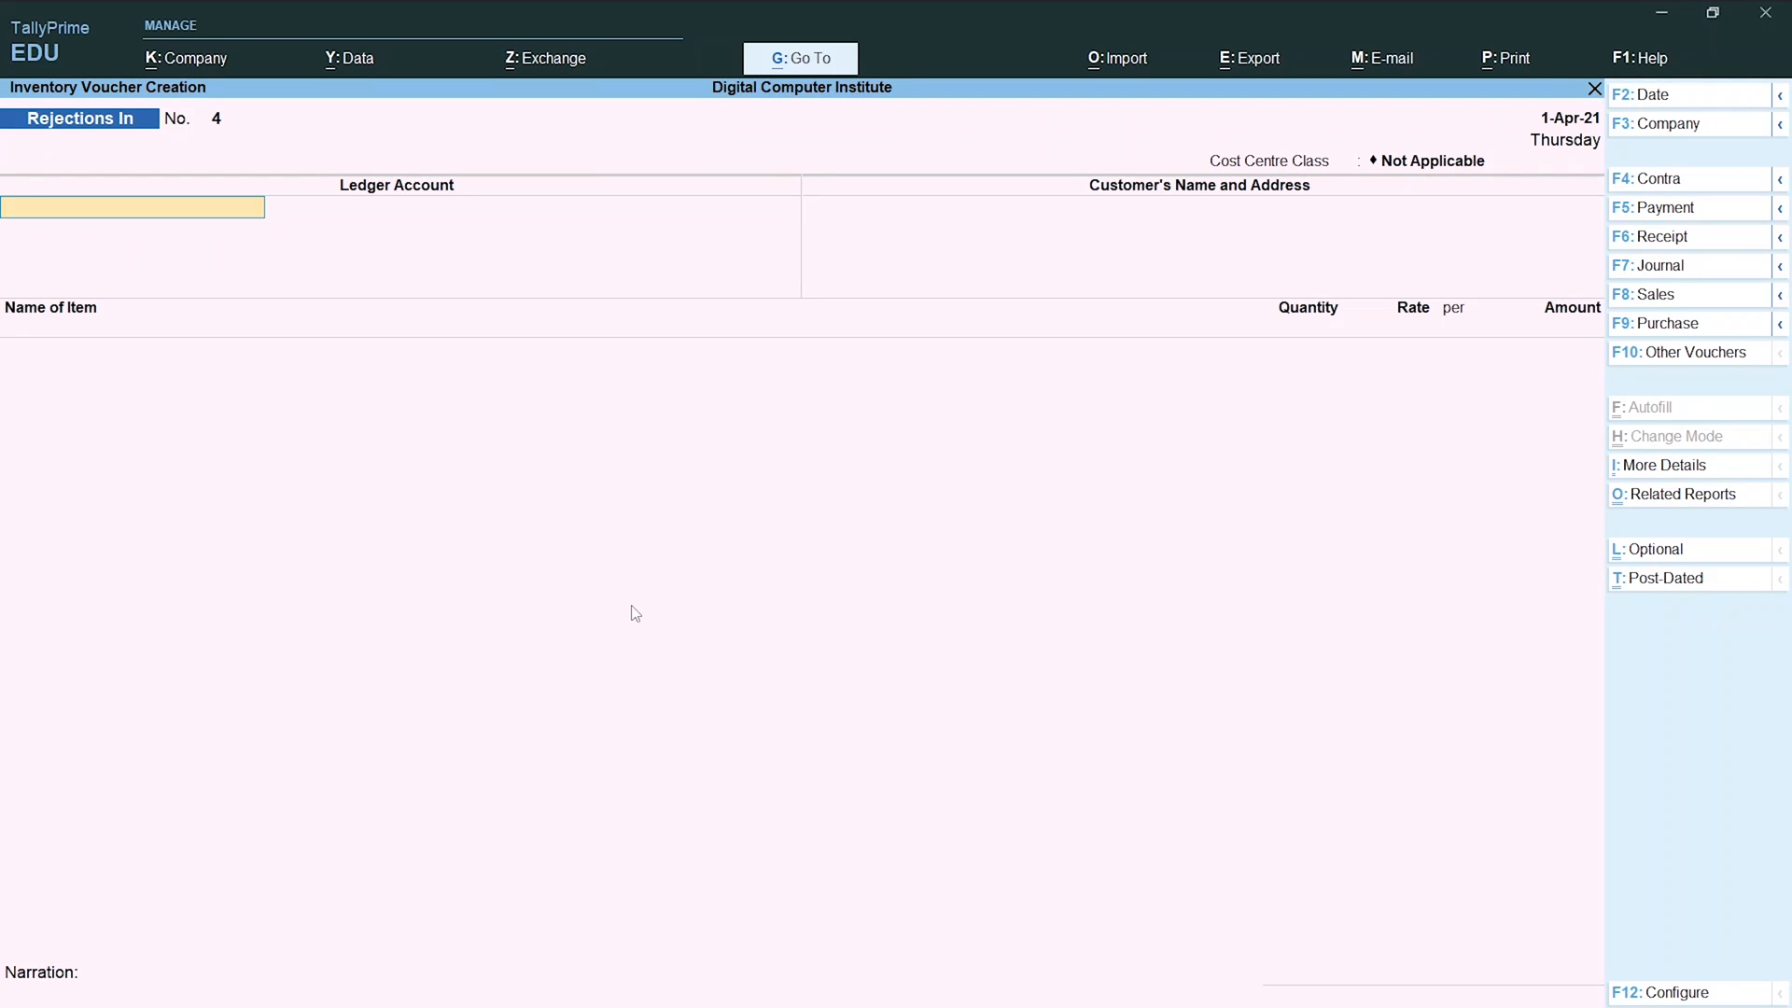
text(Nee)
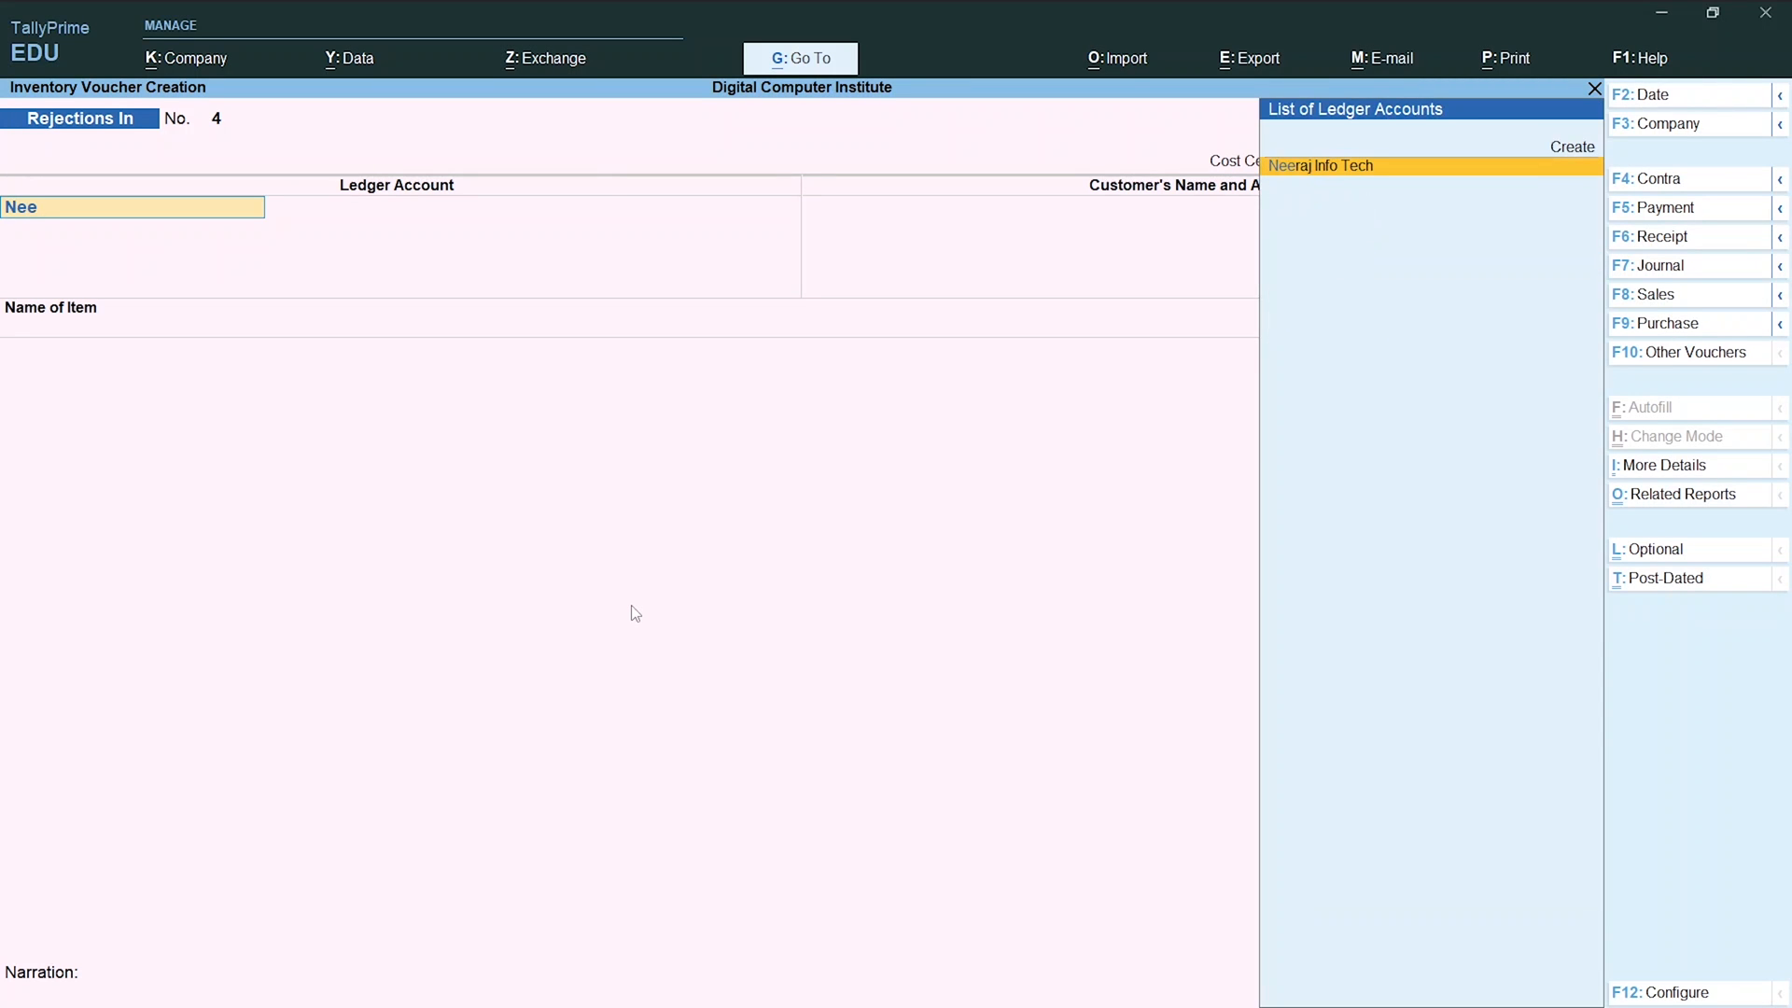
key(Return)
key(Return)
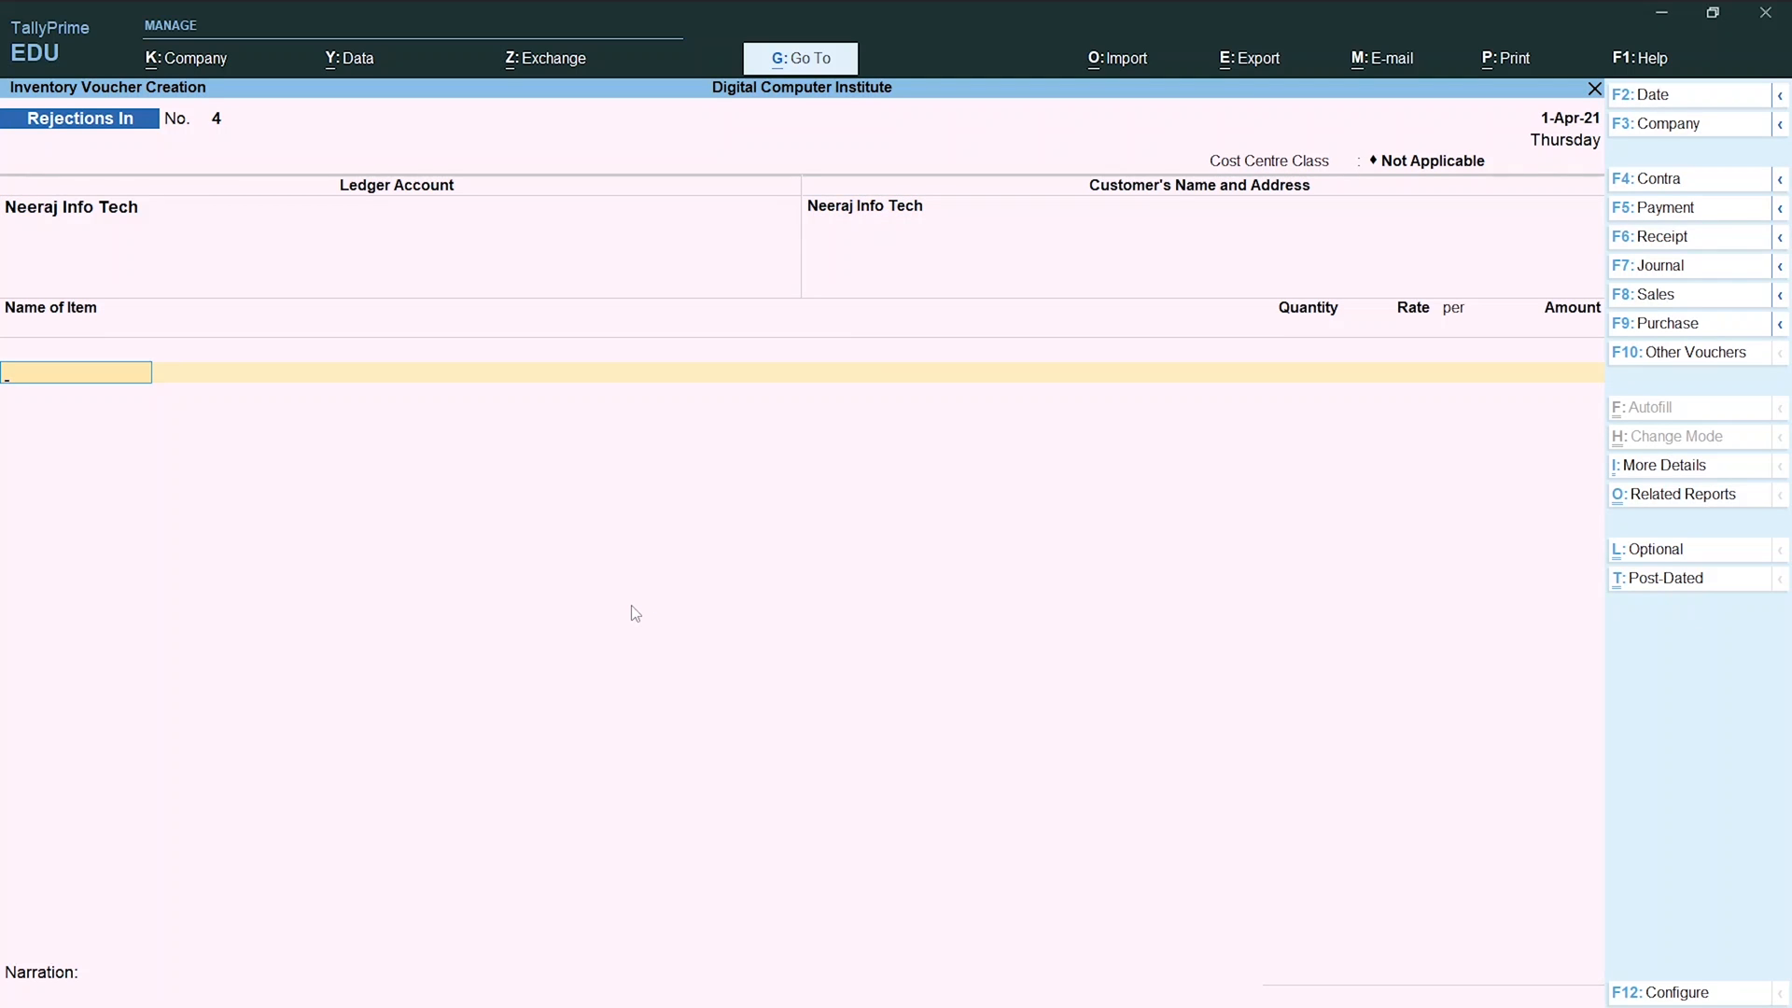
Check the first 20 April item in the Word document and add Mouse 123 in TallyPrime against tracking number 1514.
key(alt+Tab)
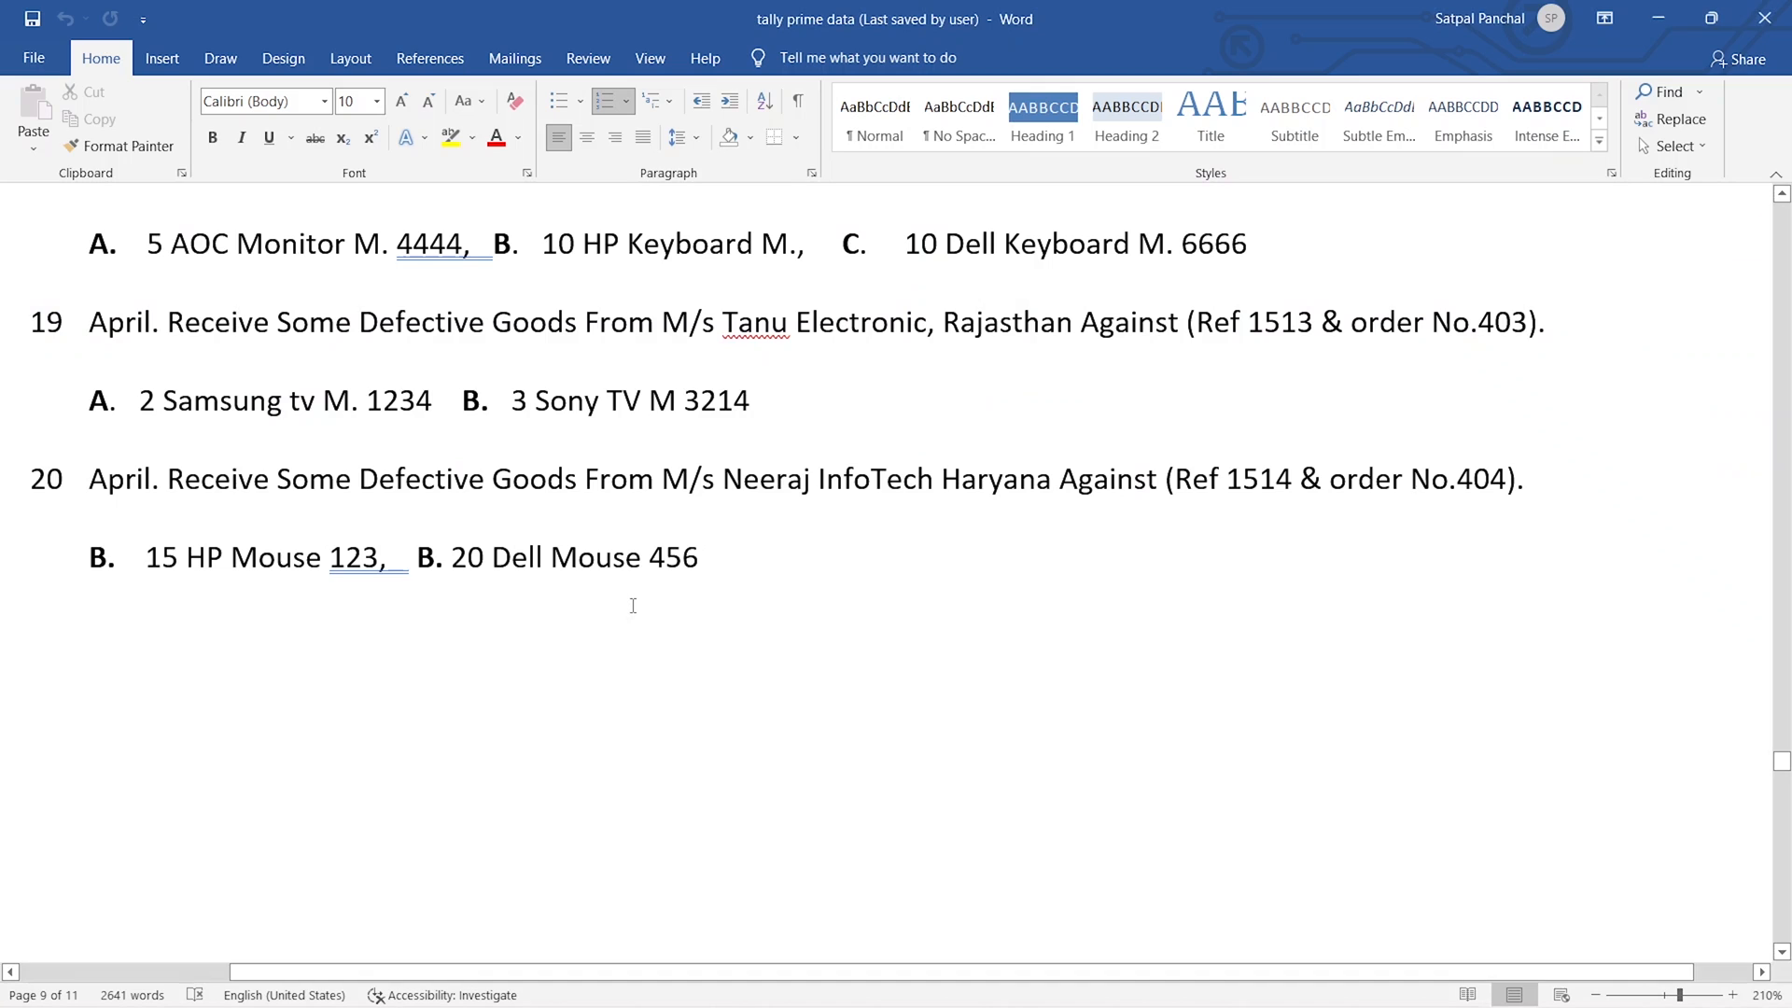
key(alt+Tab)
text(Mou)
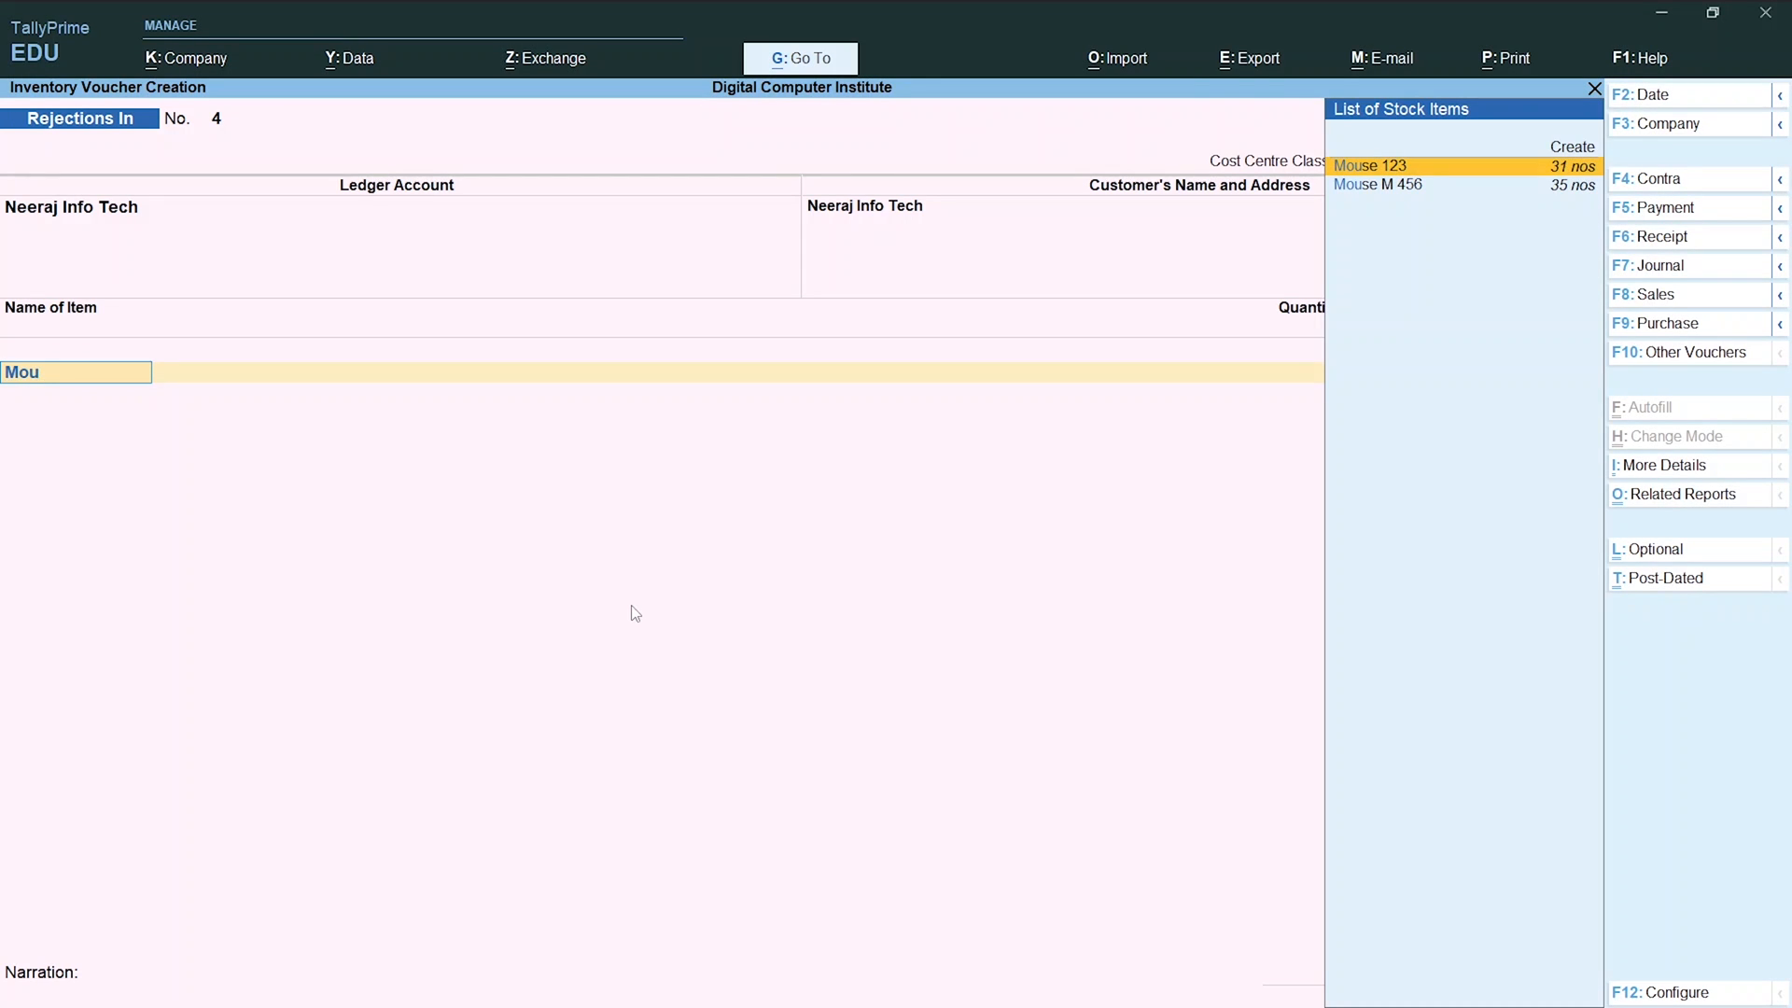
key(Return)
key(Up)
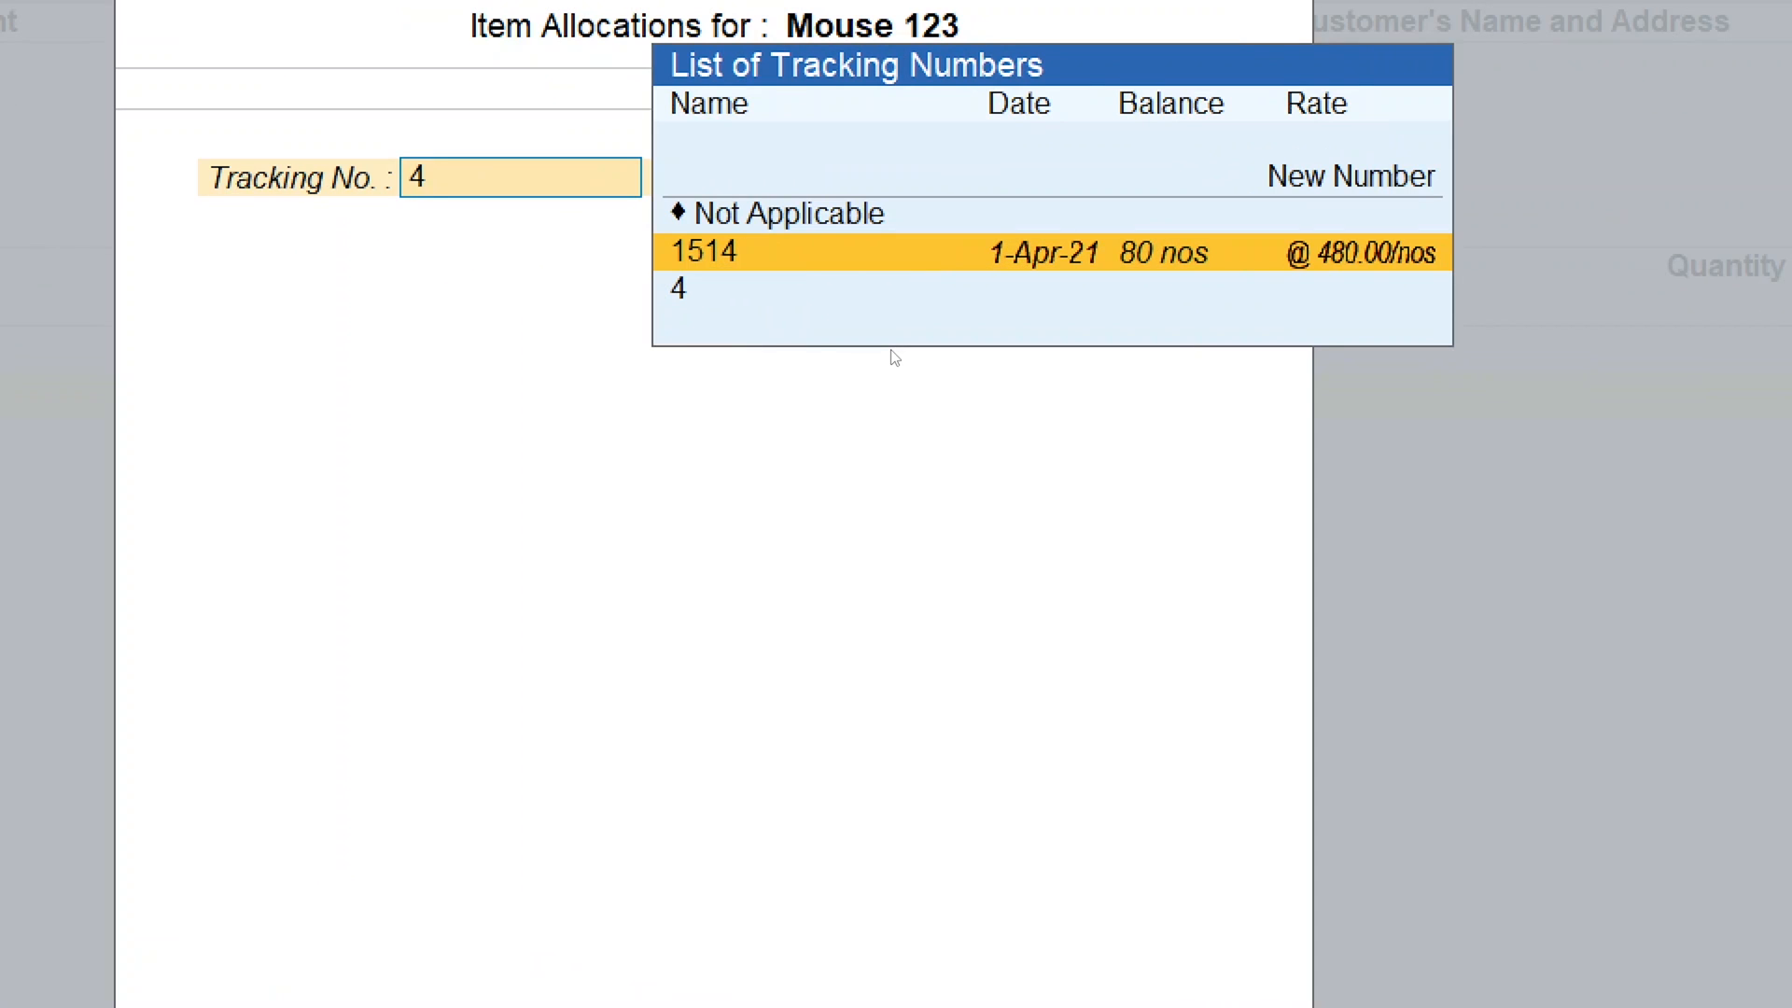
key(Return)
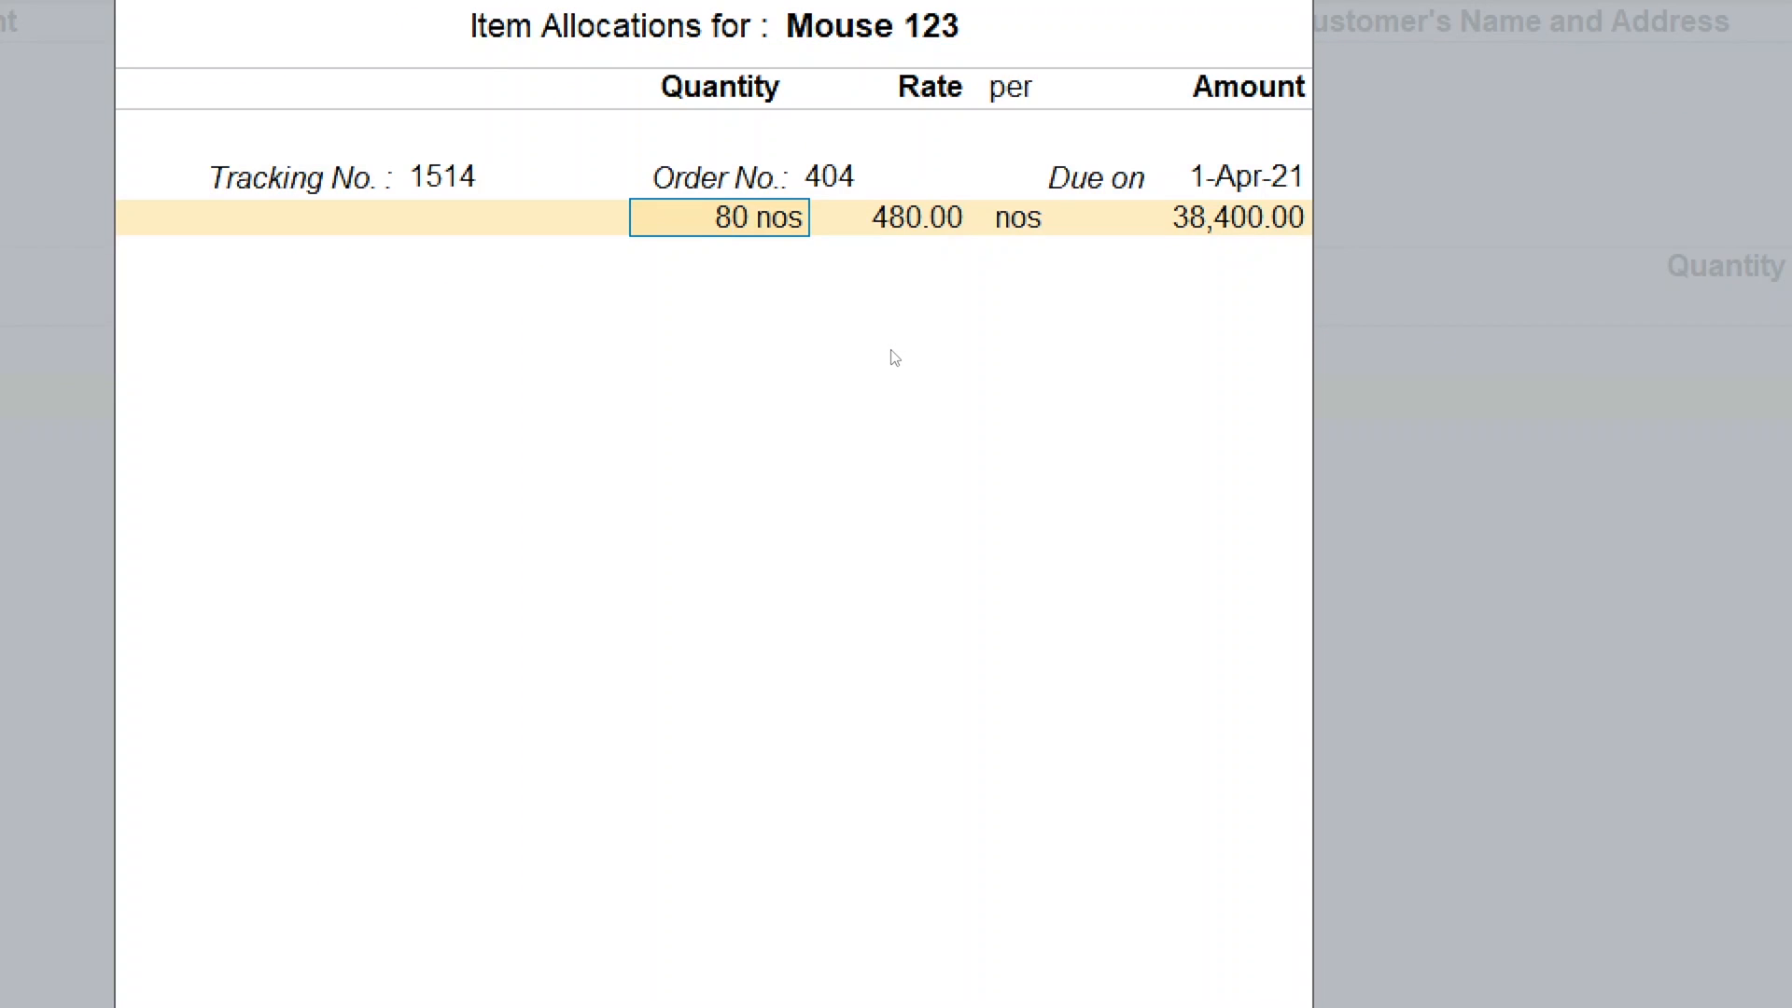
Set the returned quantity of Mouse 123 to 10 nos and complete its allocation.
text(10)
key(Return)
key(Return)
key(Return)
key(Return)
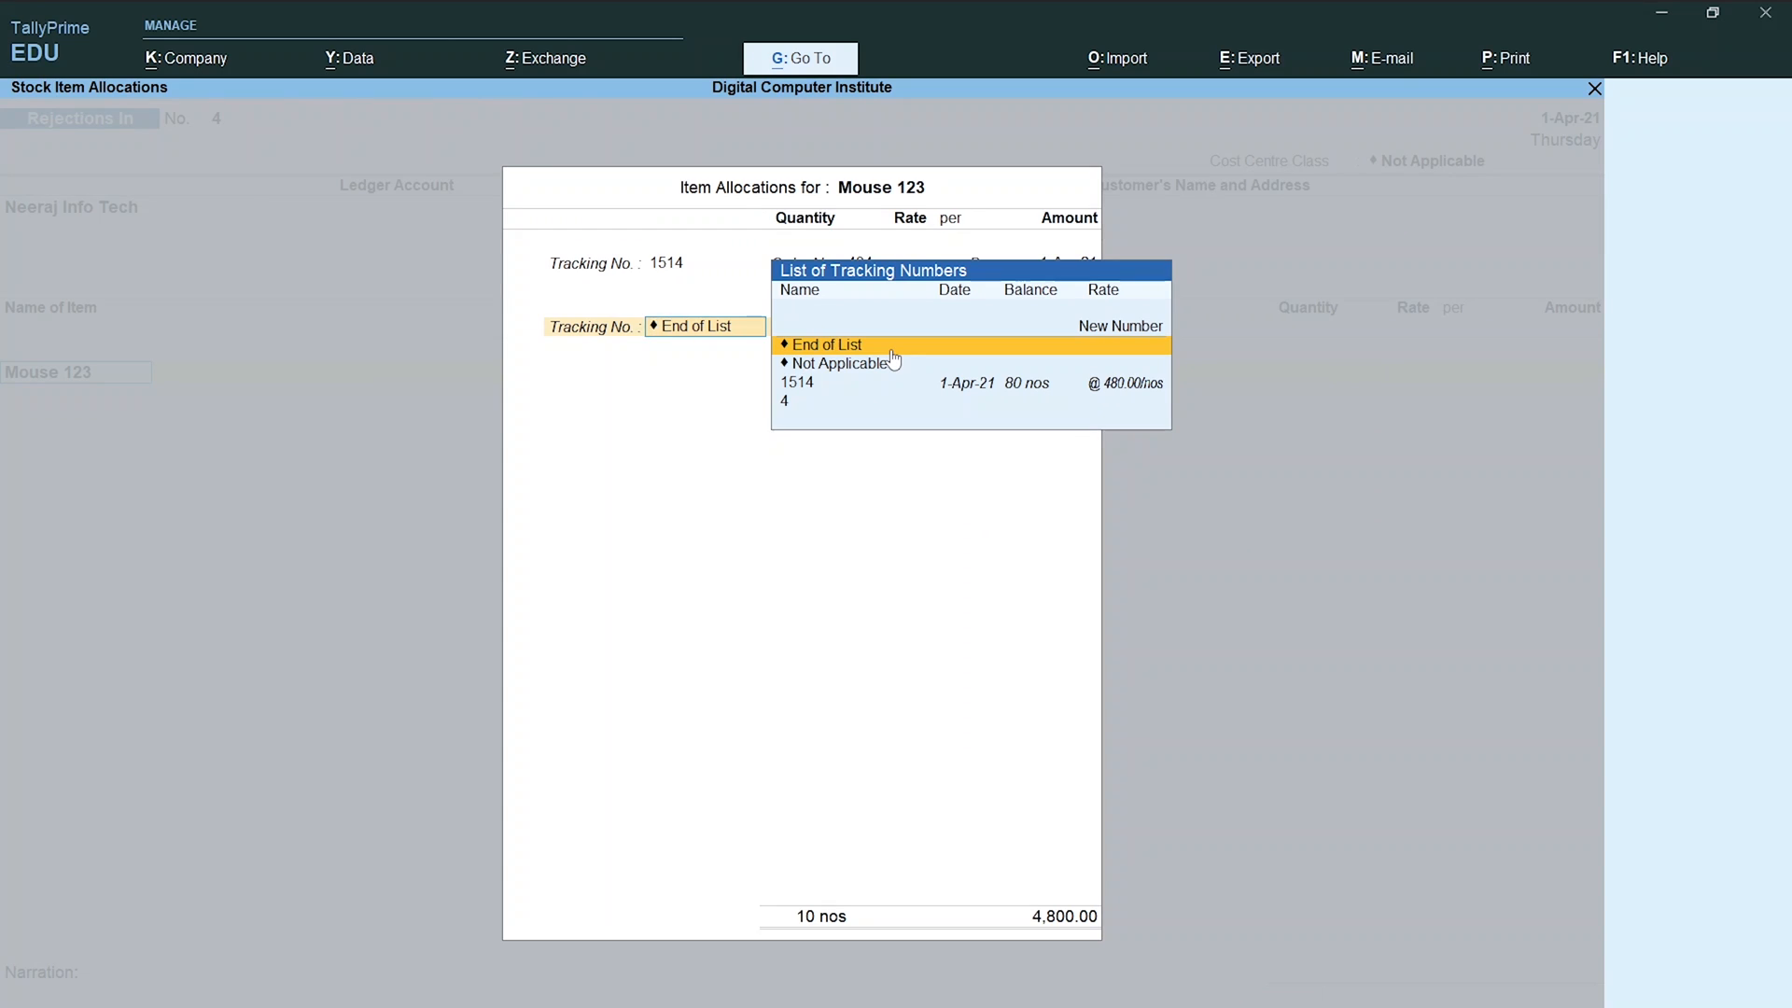
click(893, 359)
Check the Mouse 123 quantity in the Word document and correct its TallyPrime allocation to 15 nos.
key(alt+Tab)
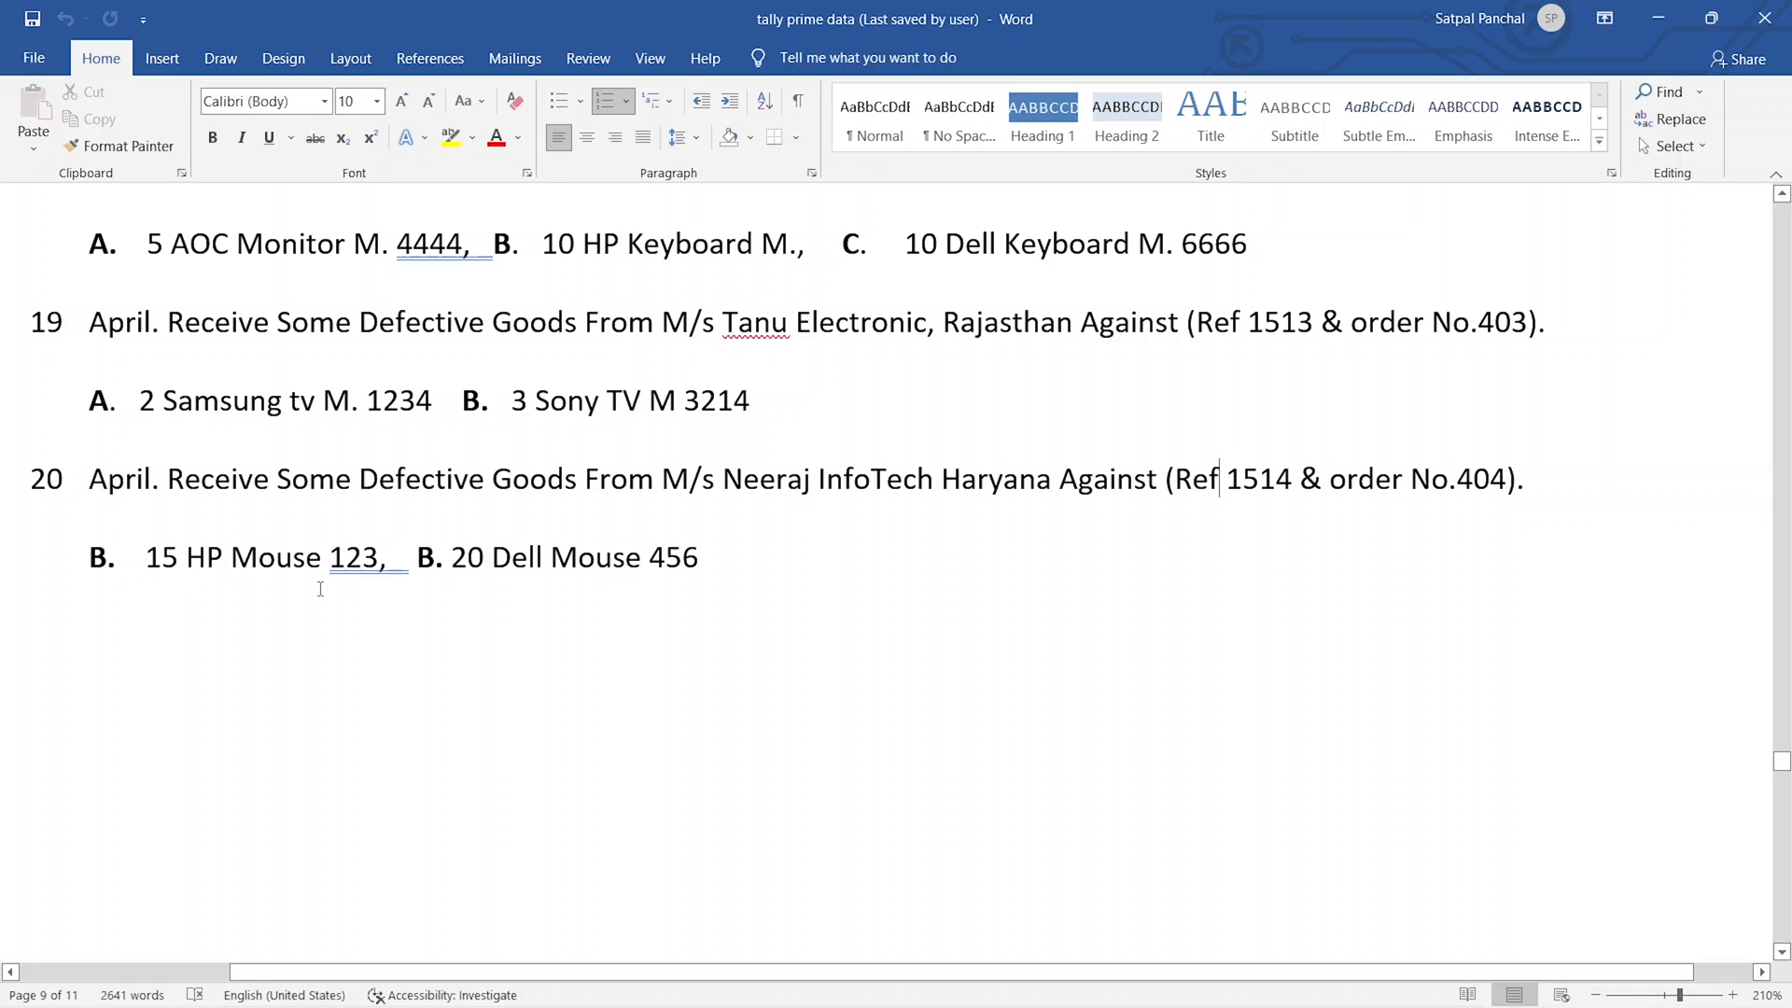
key(alt+Tab)
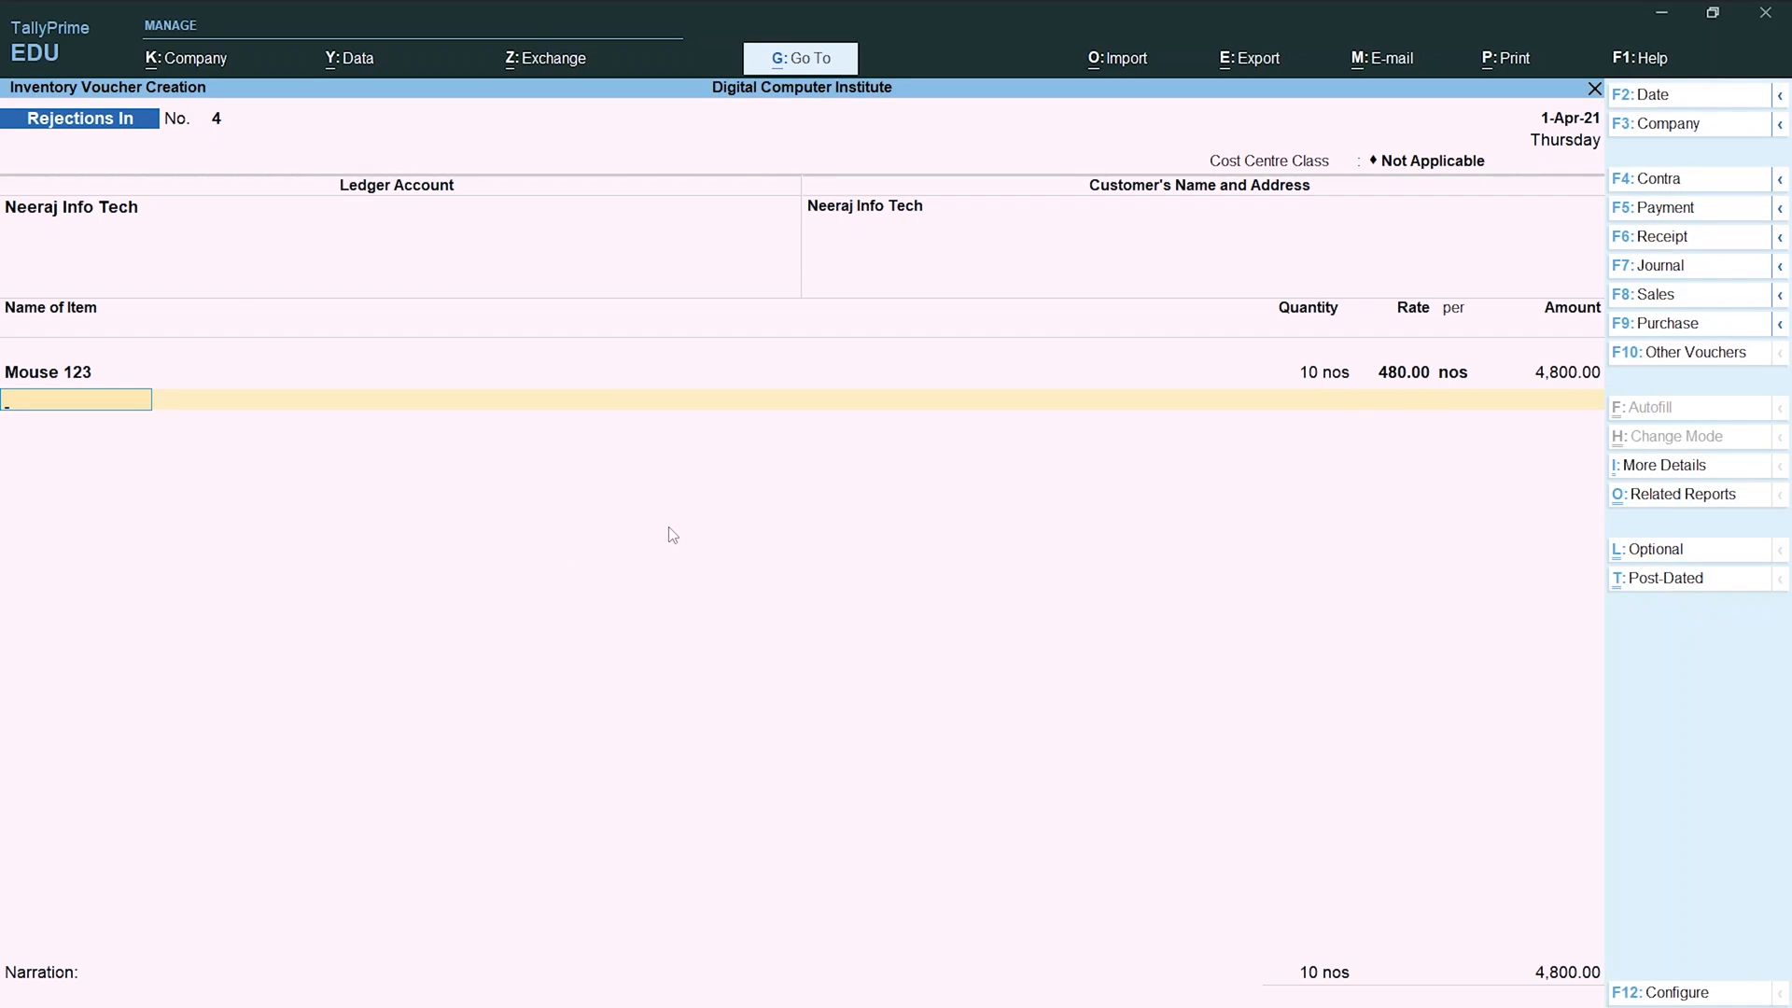
key(BackSpace)
key(BackSpace)
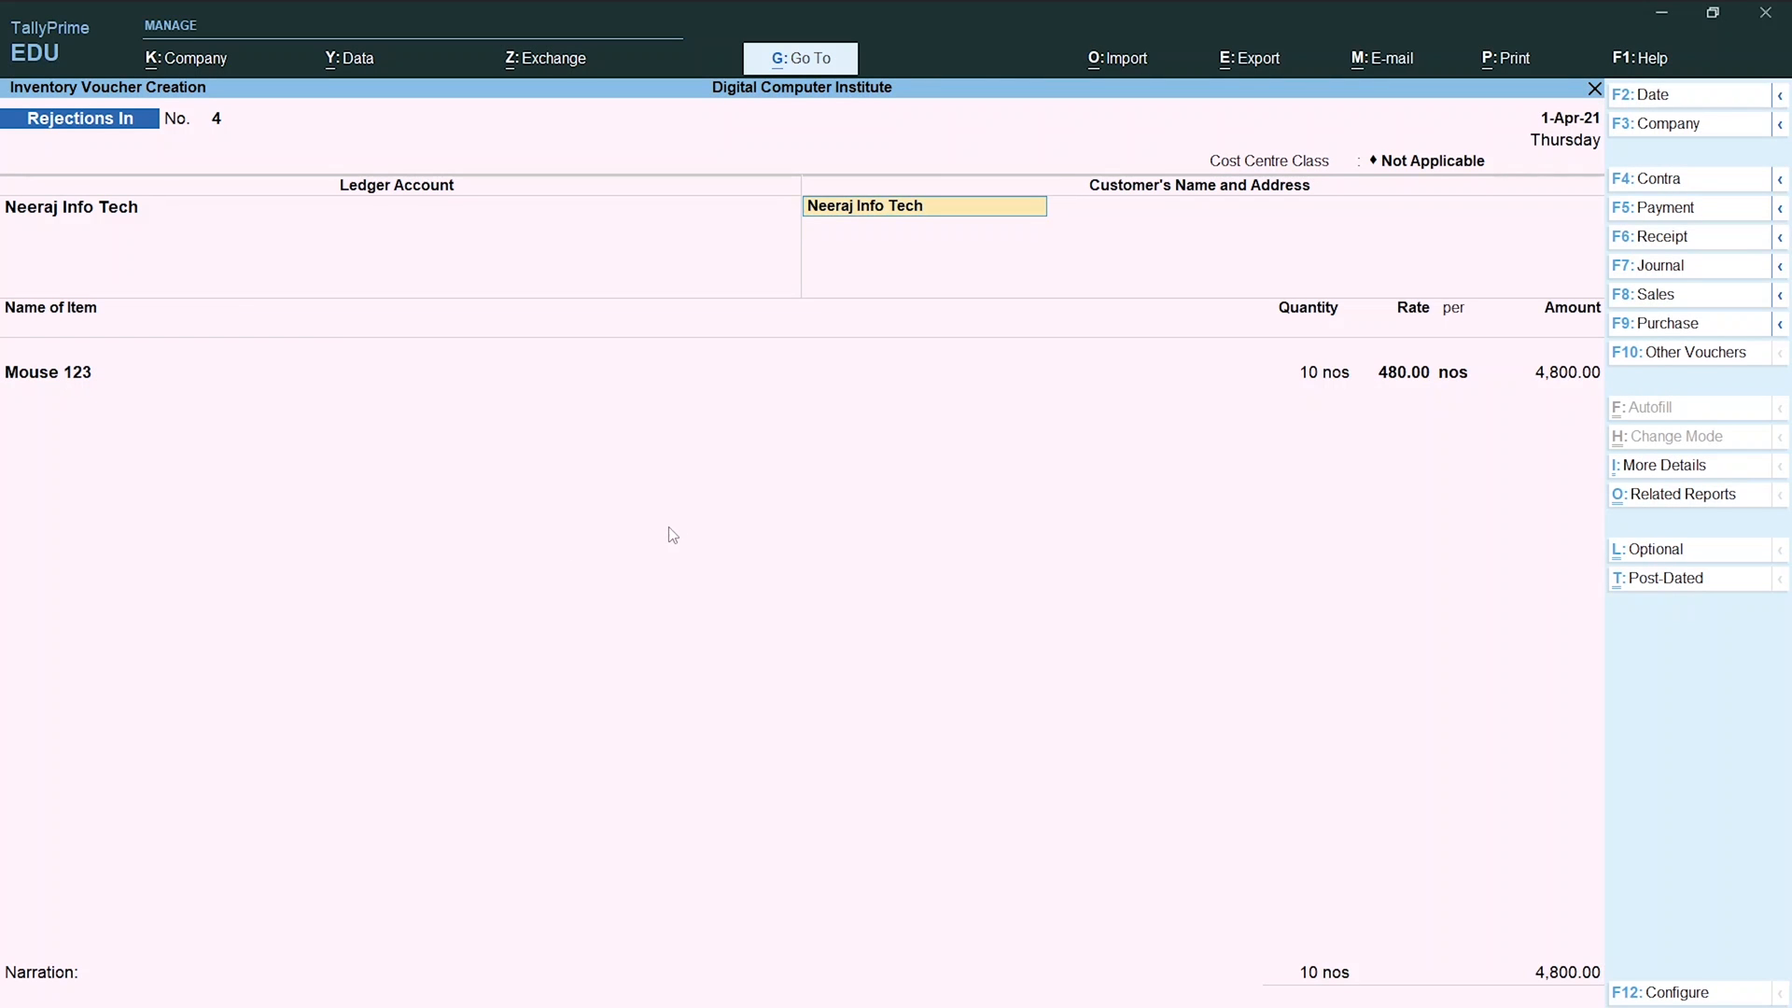
key(Return)
key(Return)
key(Return)
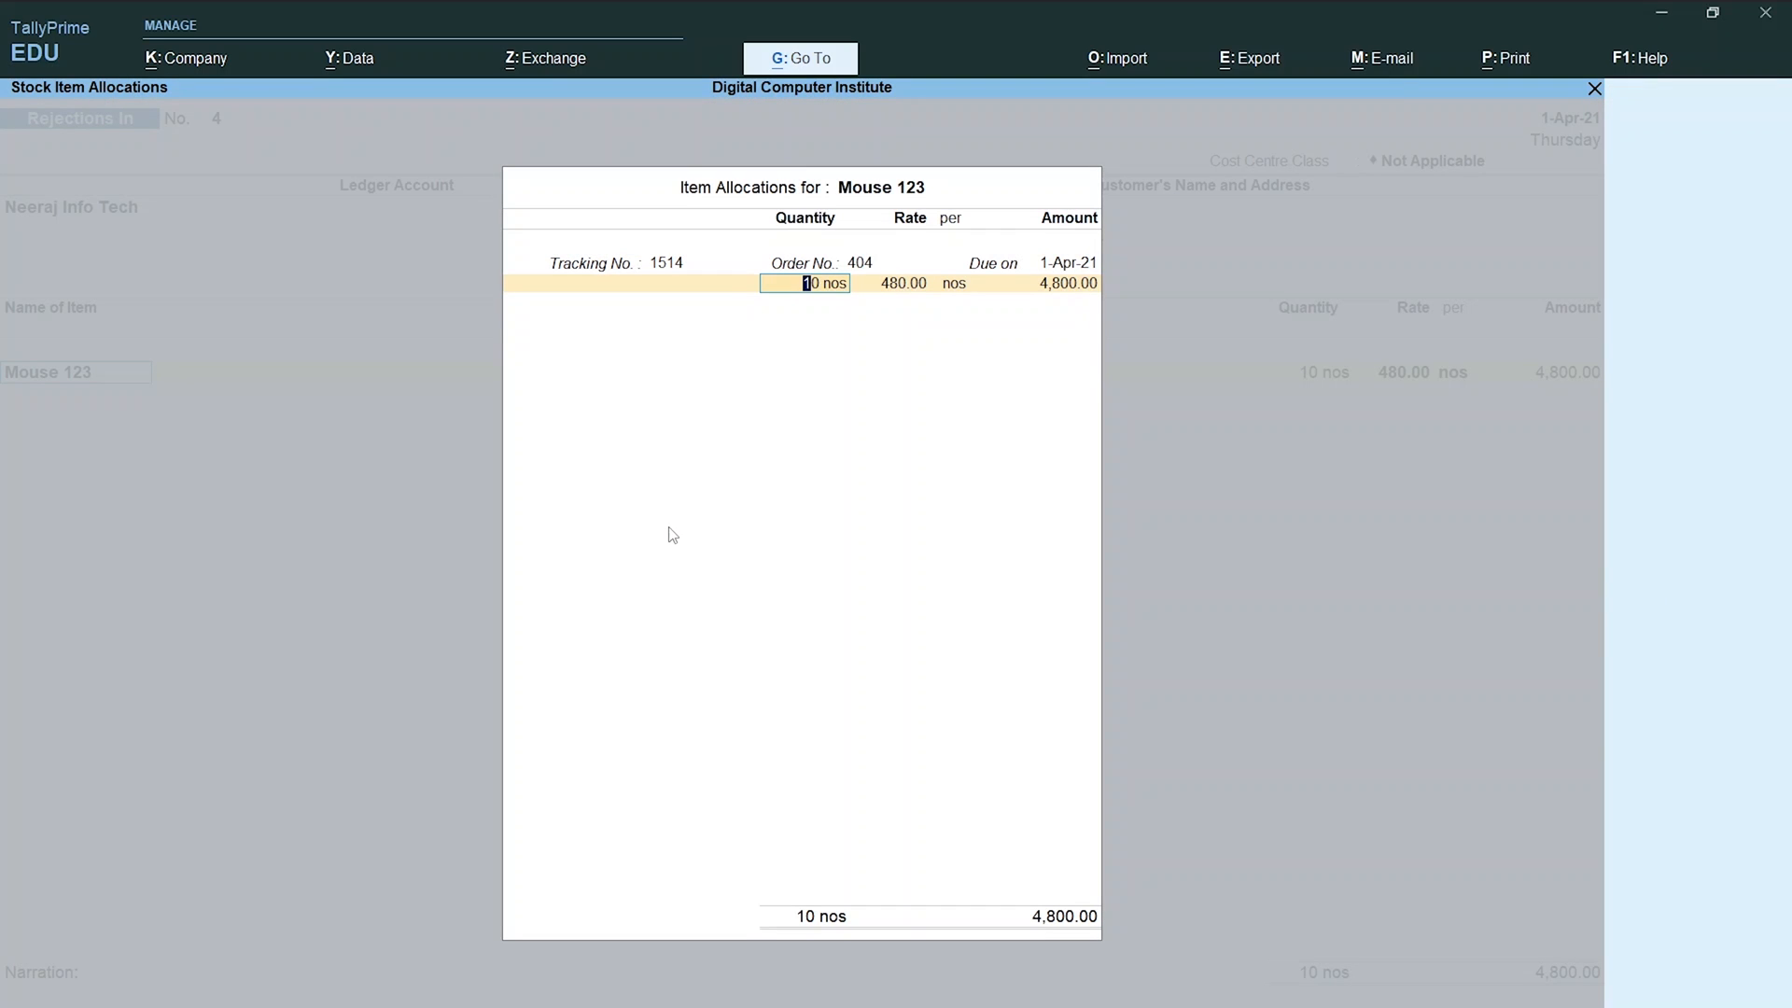
text(15)
key(Return)
key(Return)
key(Return)
key(Return)
key(Return)
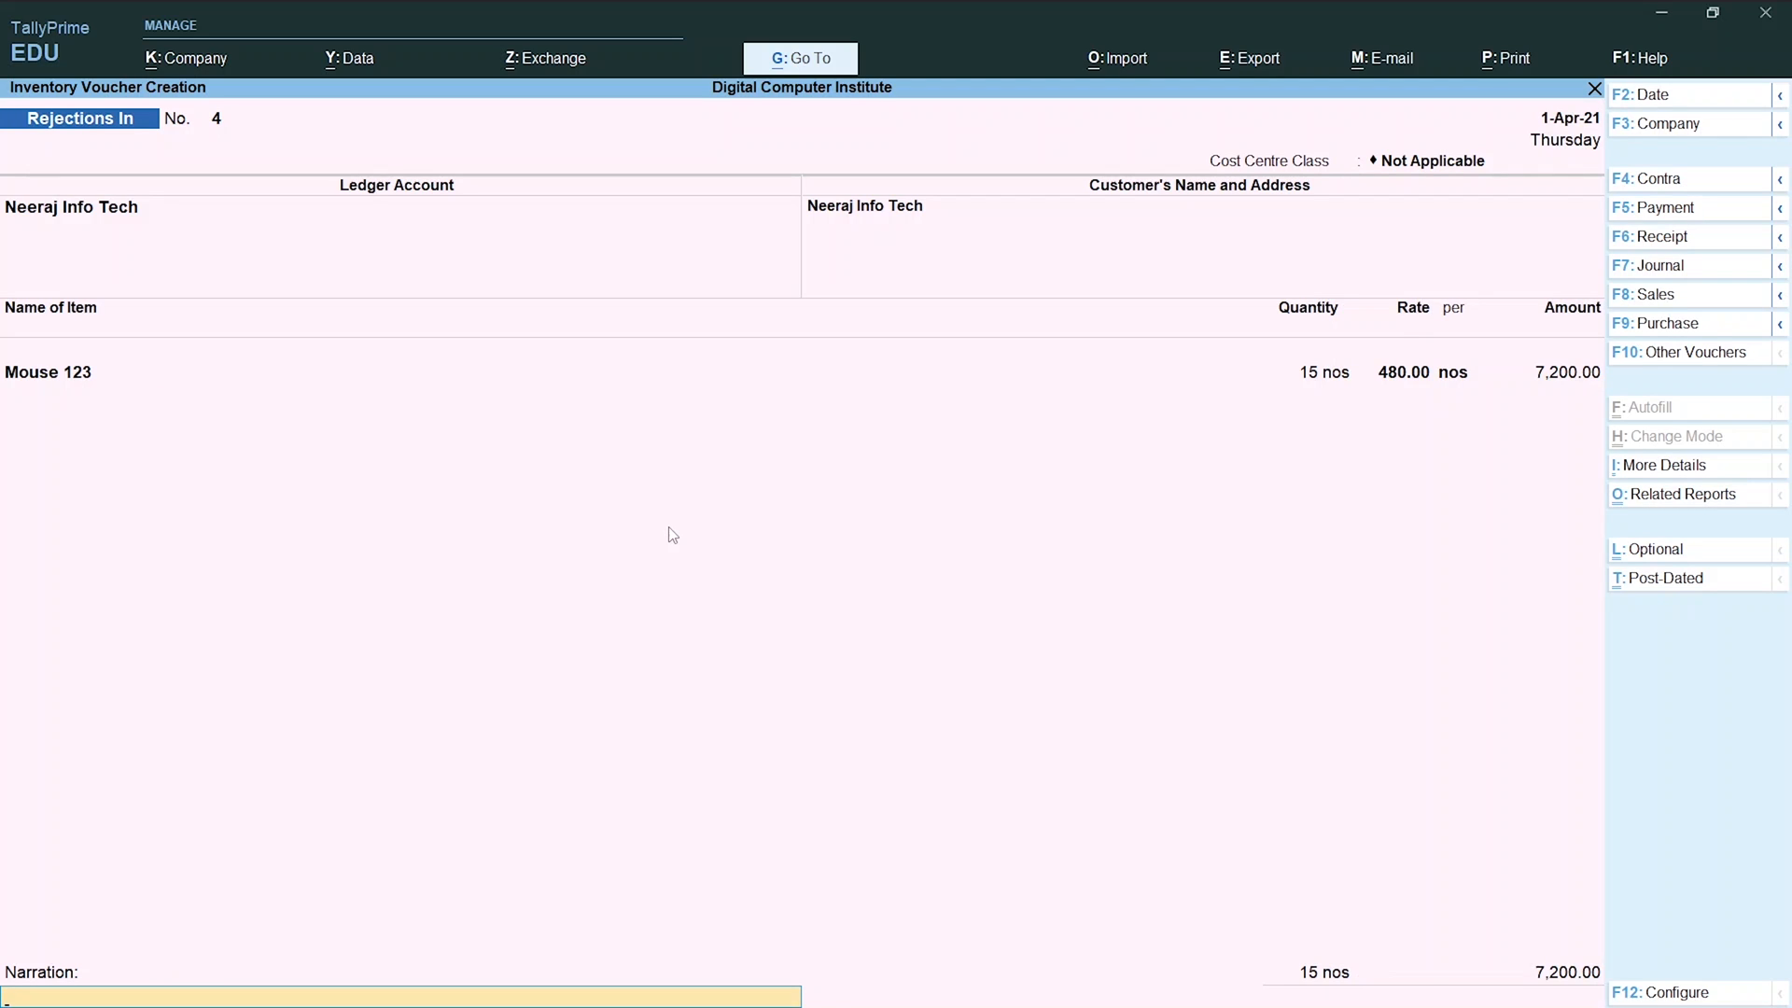
Go back through the Mouse 123 allocation, accepting its values, to reach the next empty item line.
key(BackSpace)
key(Return)
key(Return)
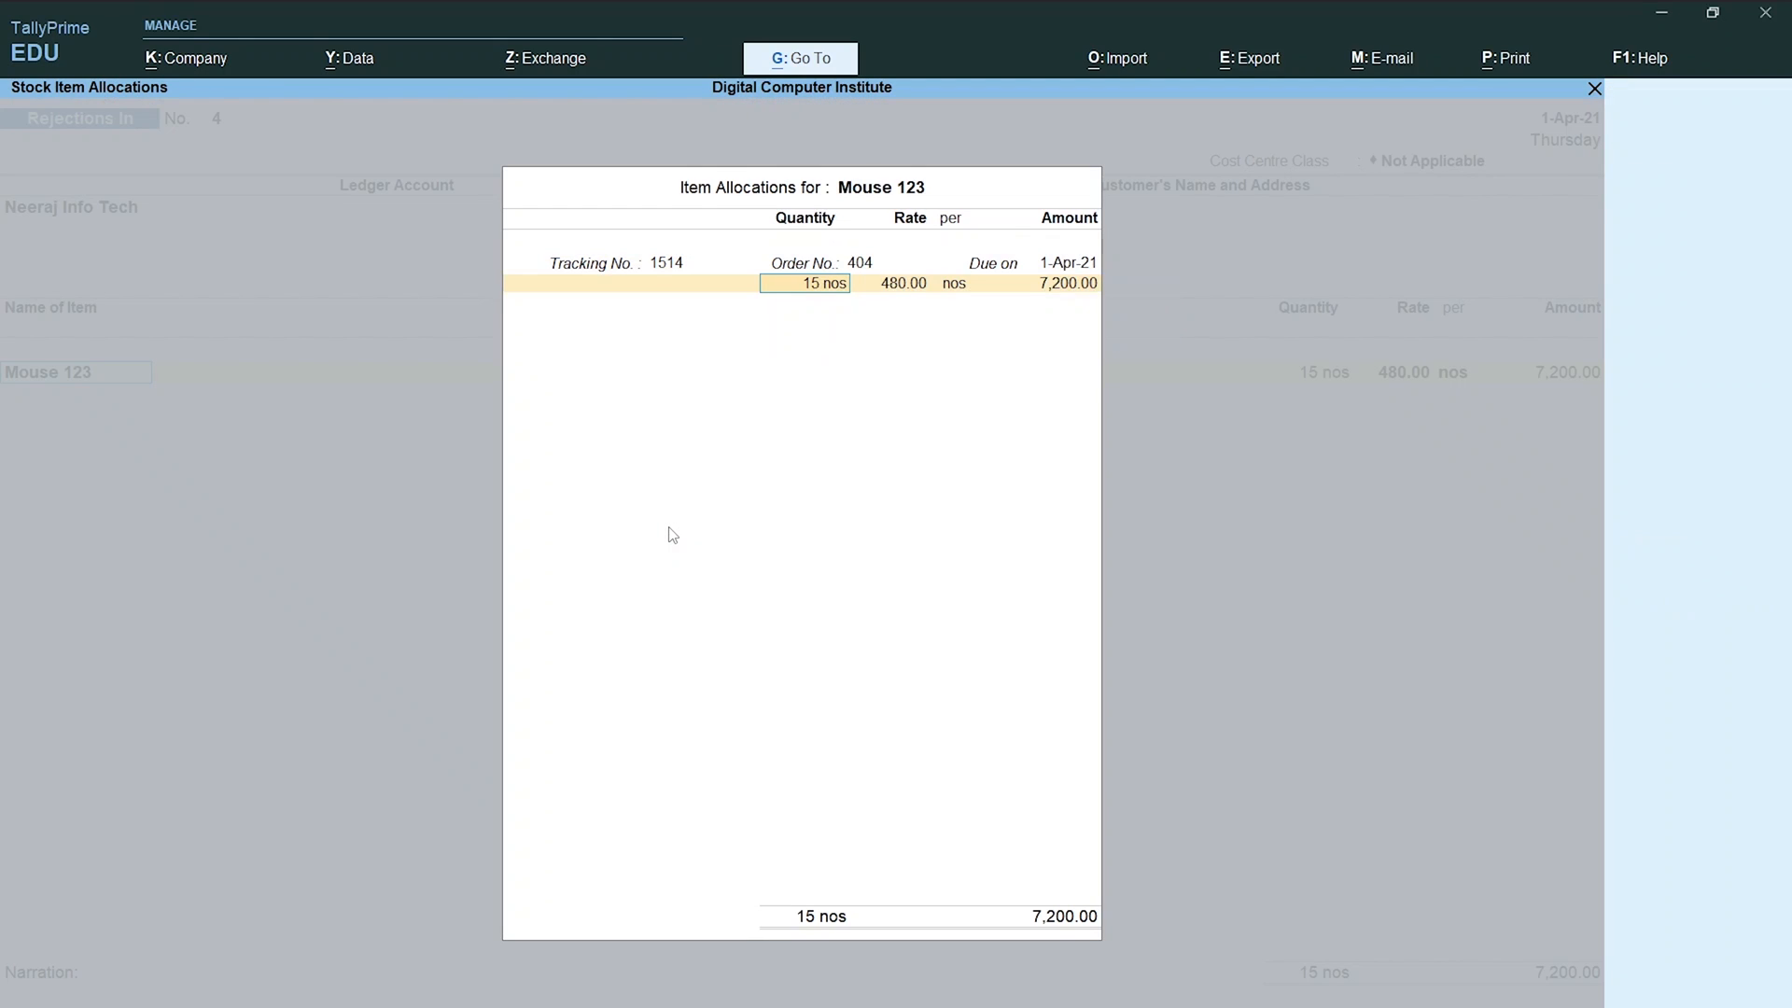
key(Return)
key(Return)
key(Return)
key(Return)
Check the second 20 April item in the Word document and add Mouse M 456 in TallyPrime against tracking number 1514.
key(alt+Tab)
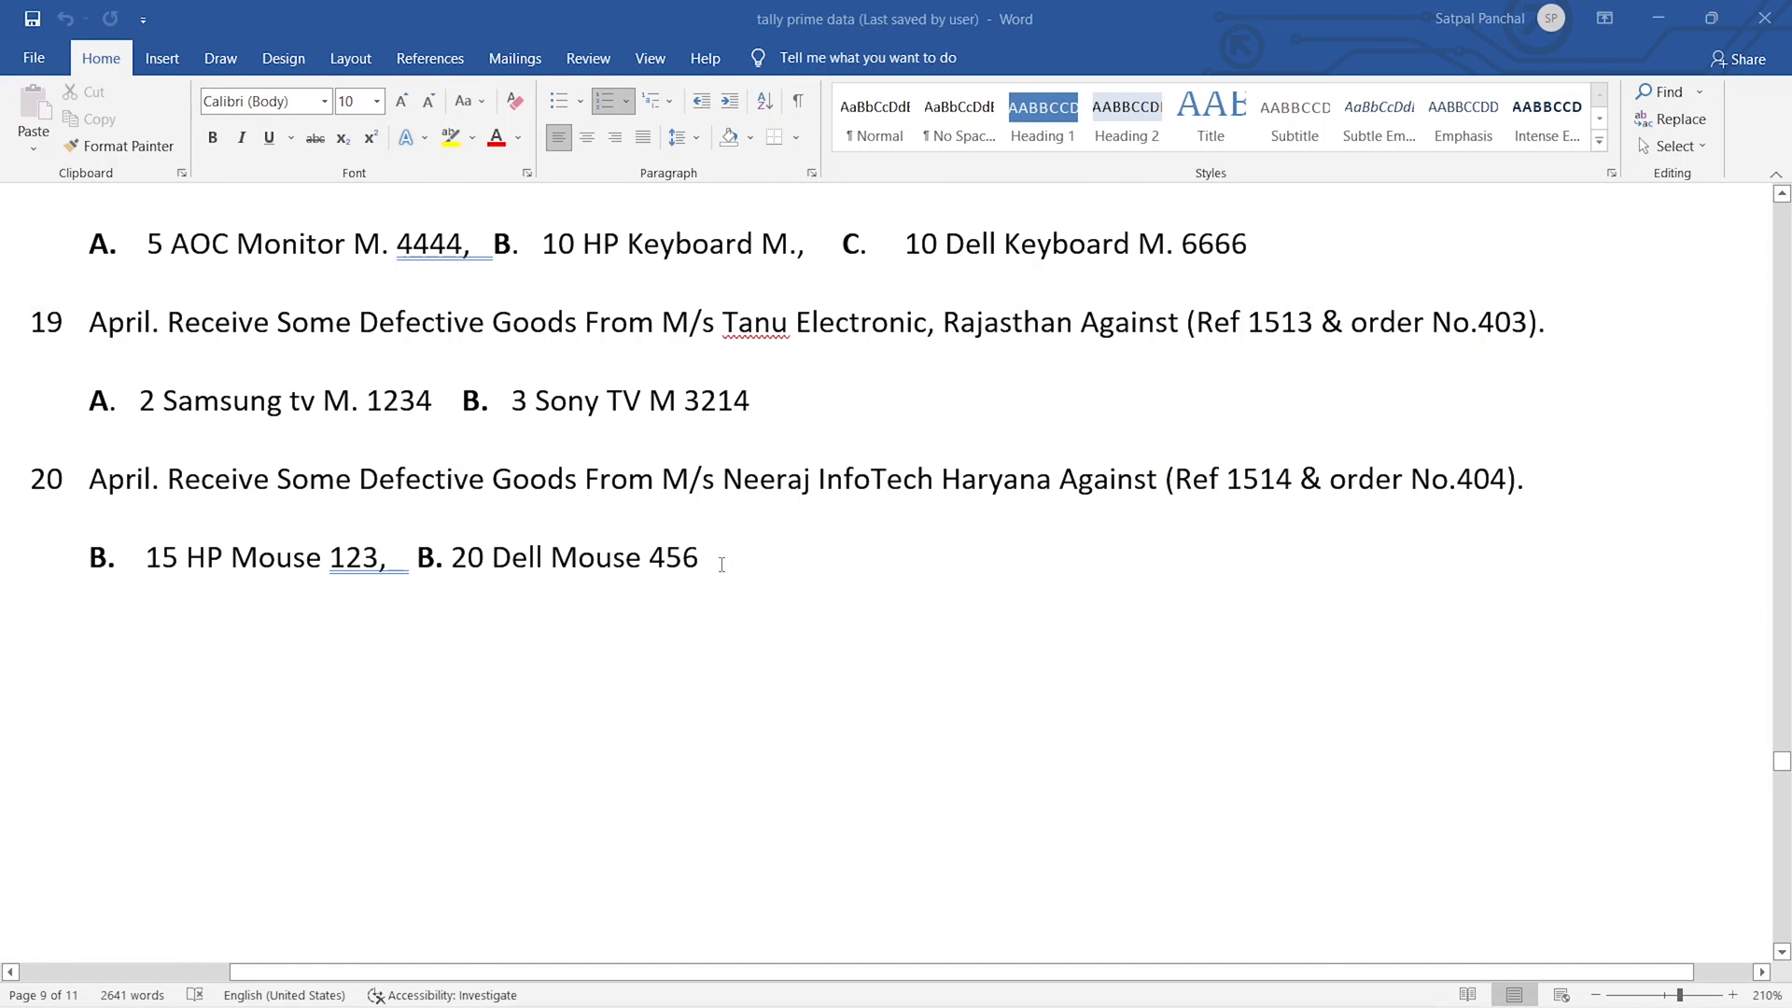
key(alt+Tab)
text(Mou)
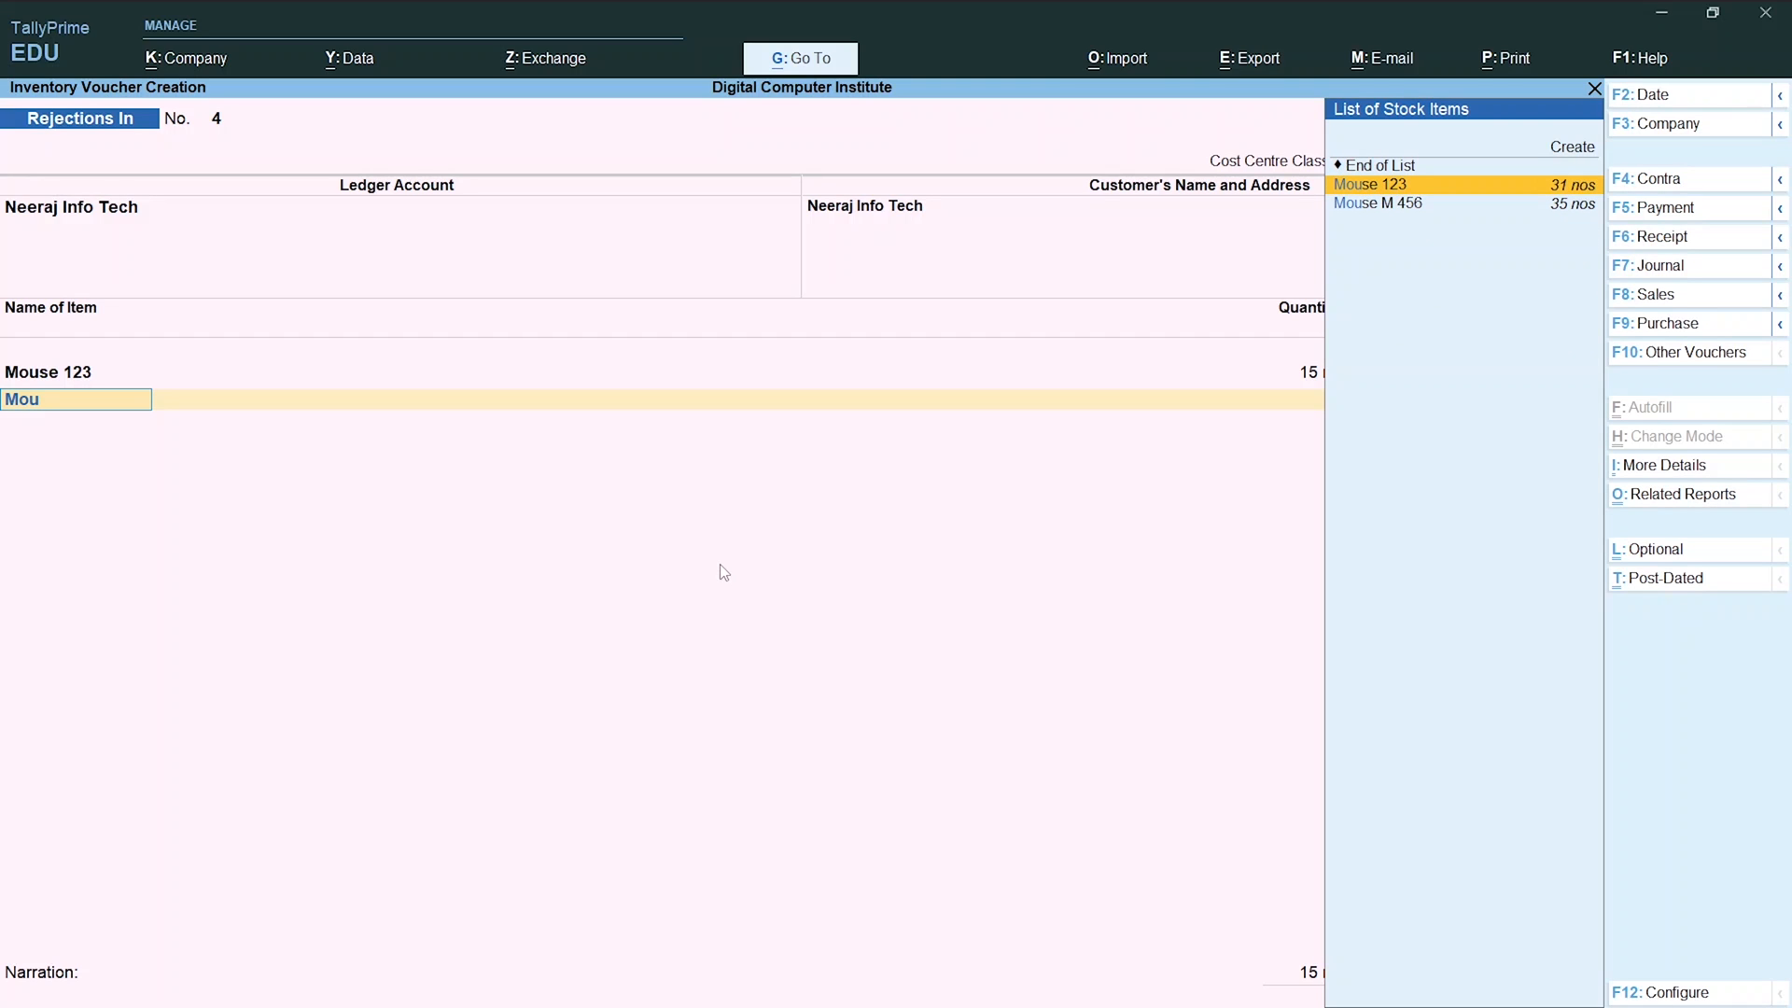
key(Down)
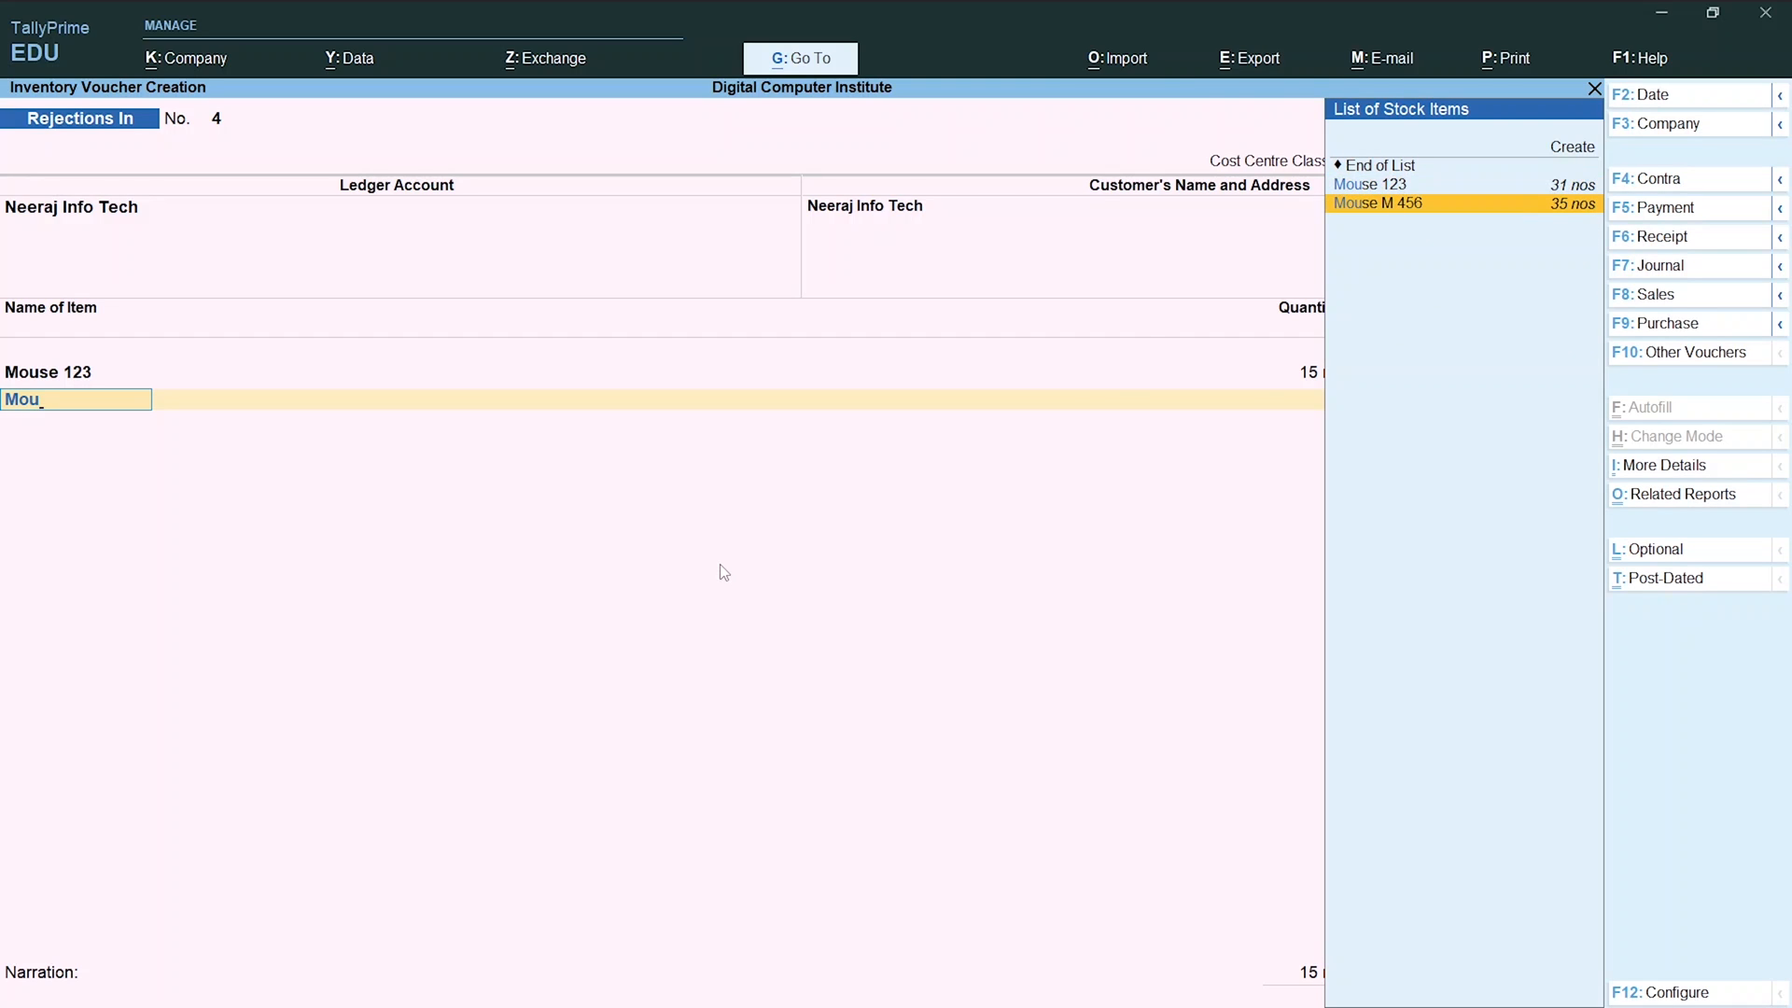
key(Return)
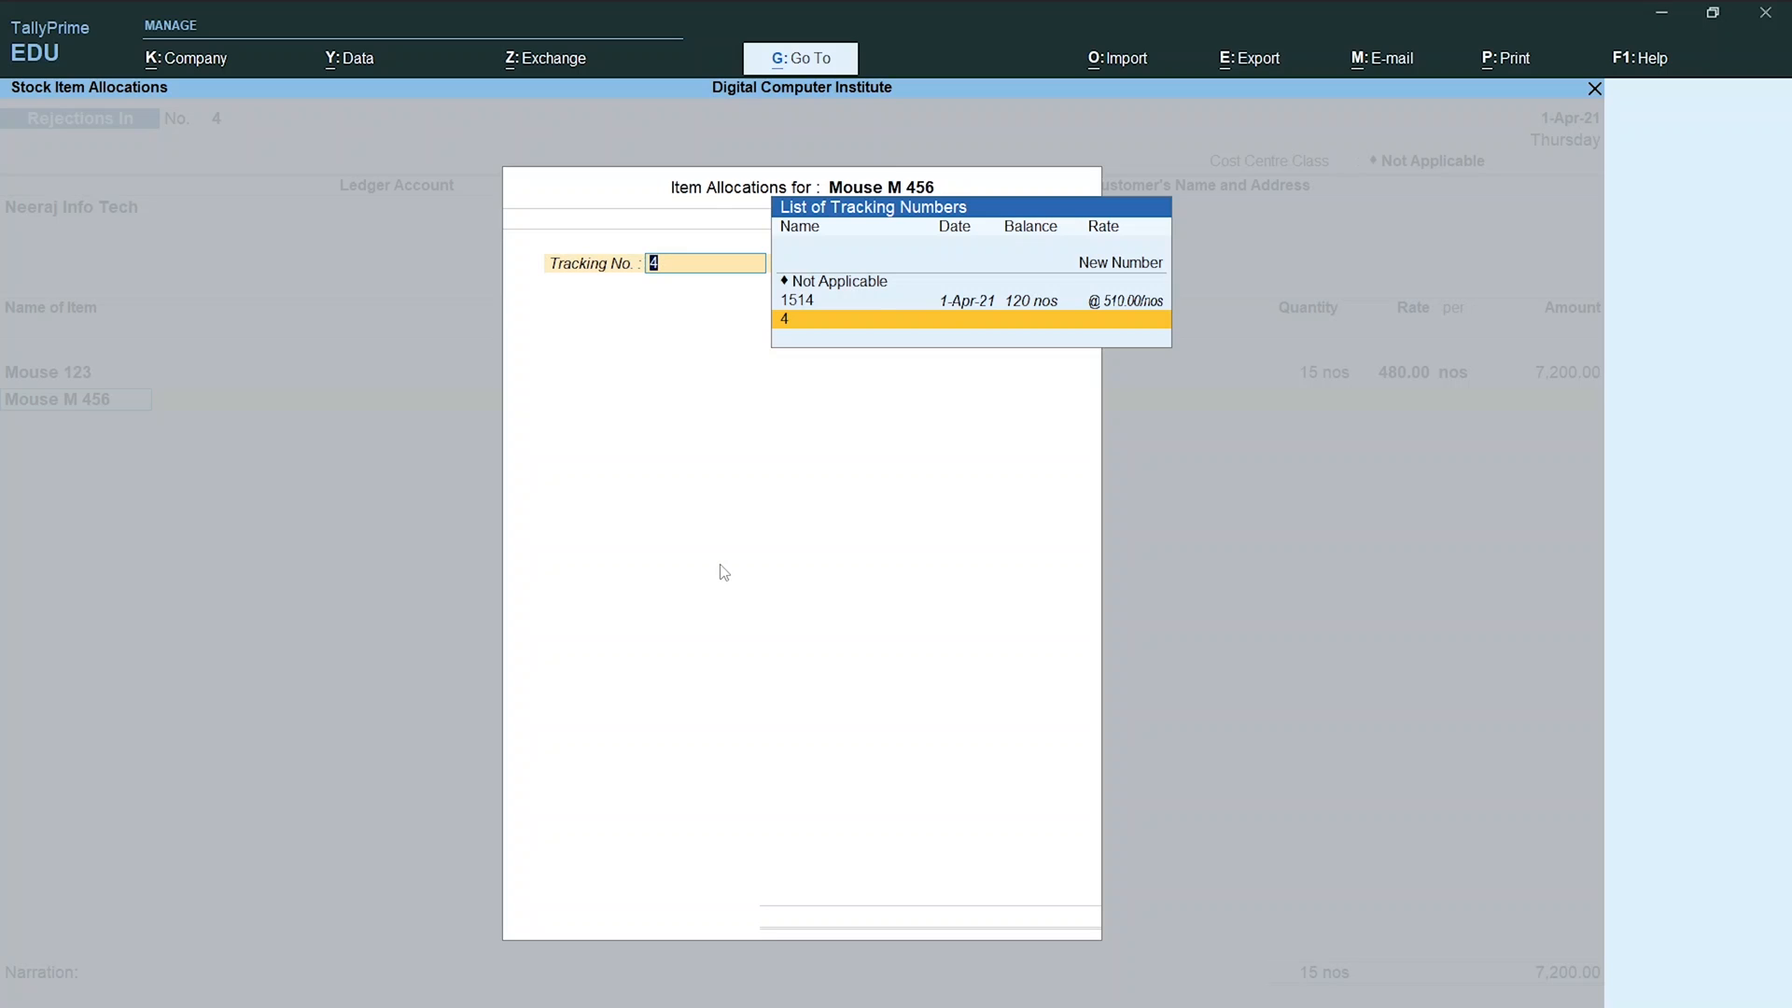
text(4)
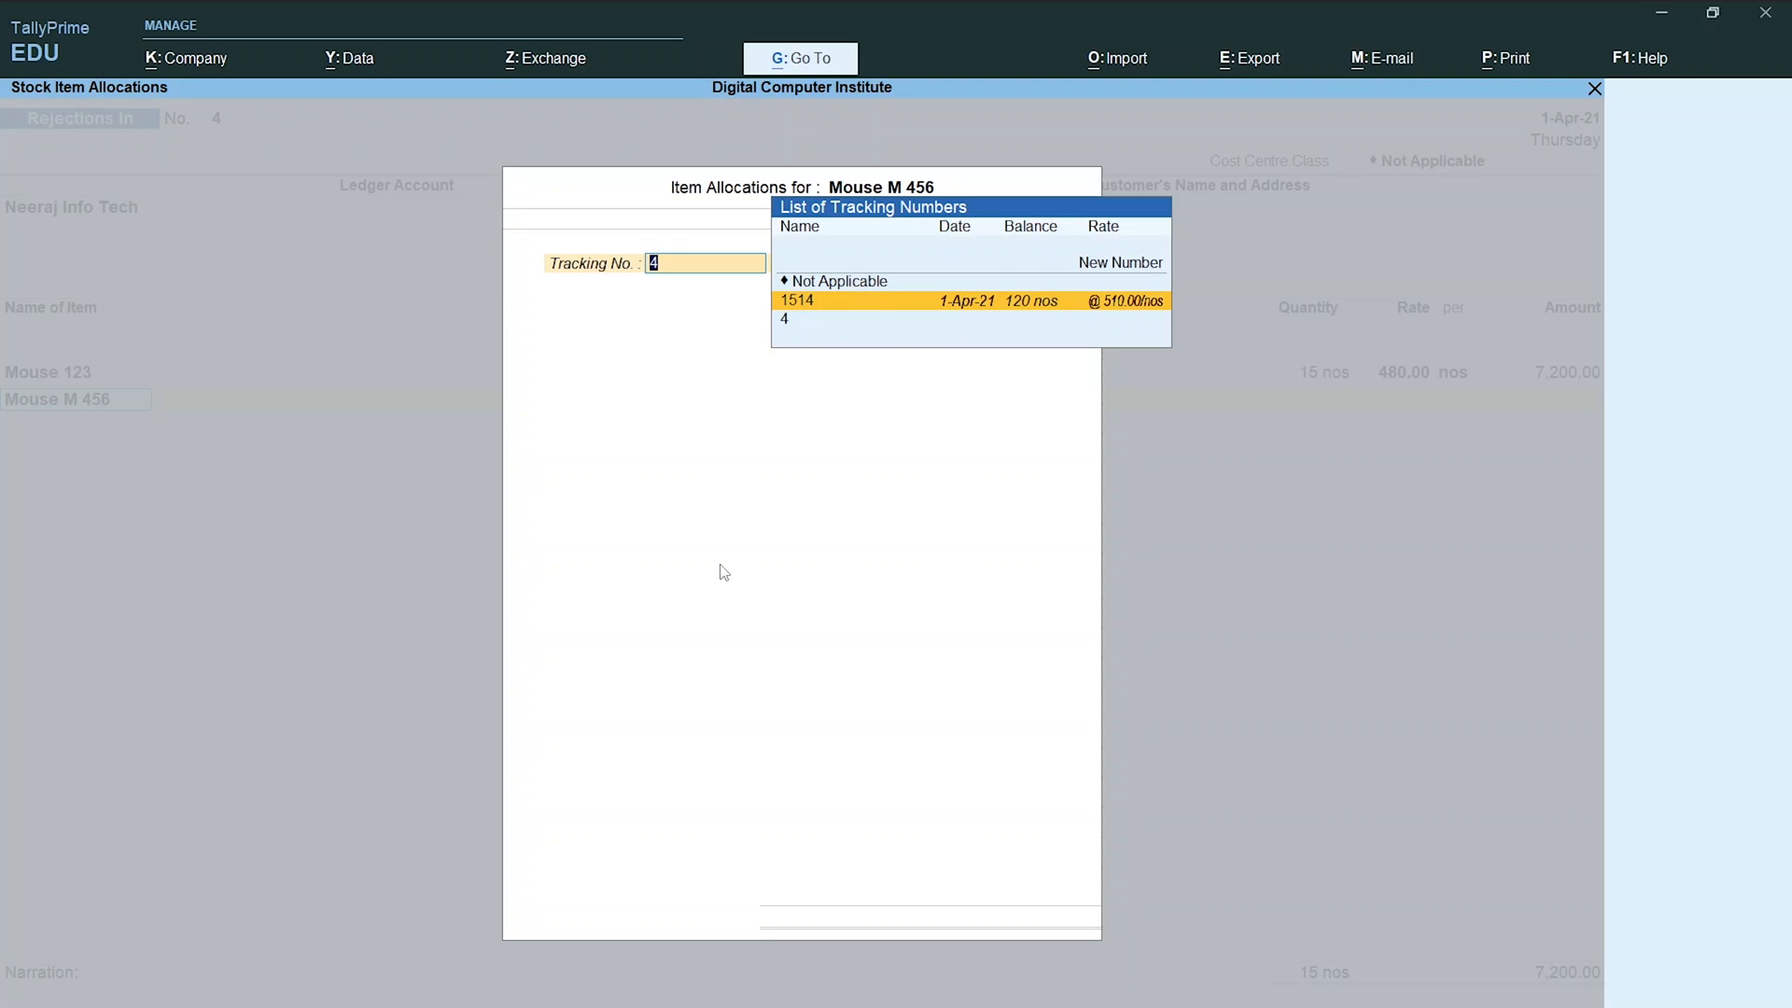
key(Return)
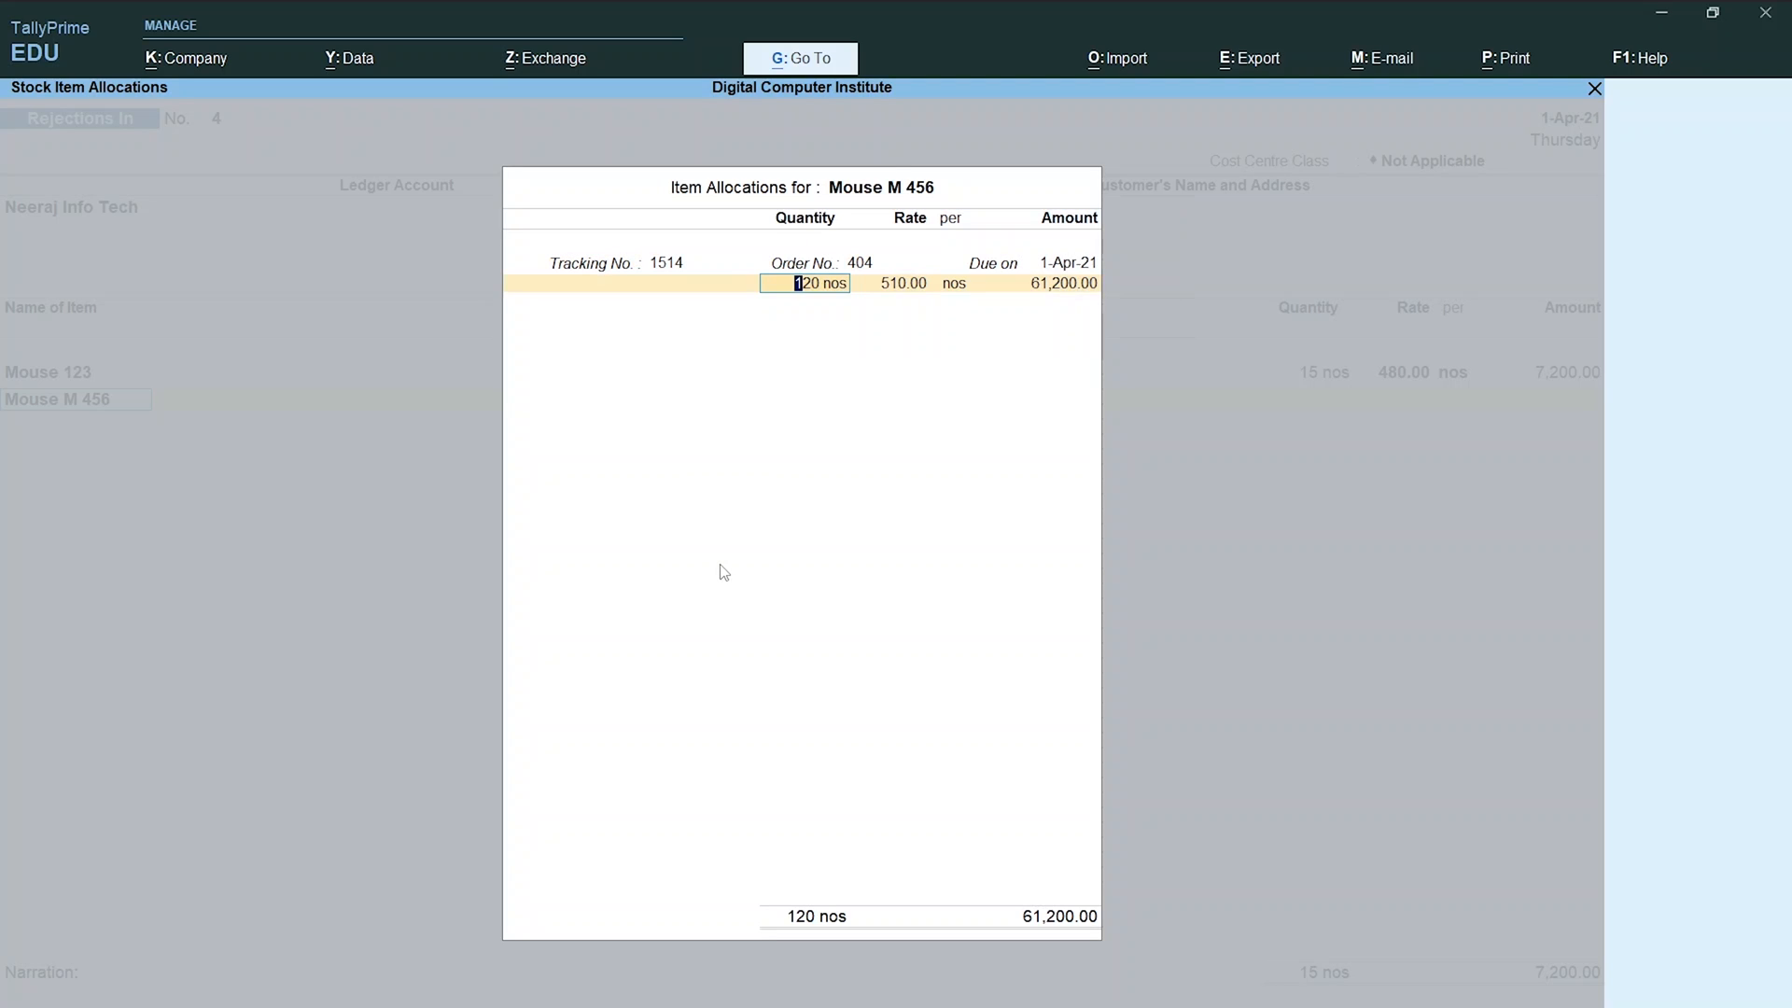
Set the returned quantity of Mouse M 456 to 20 nos and complete its allocation.
text(20)
key(Return)
key(Return)
key(Return)
key(Return)
key(Return)
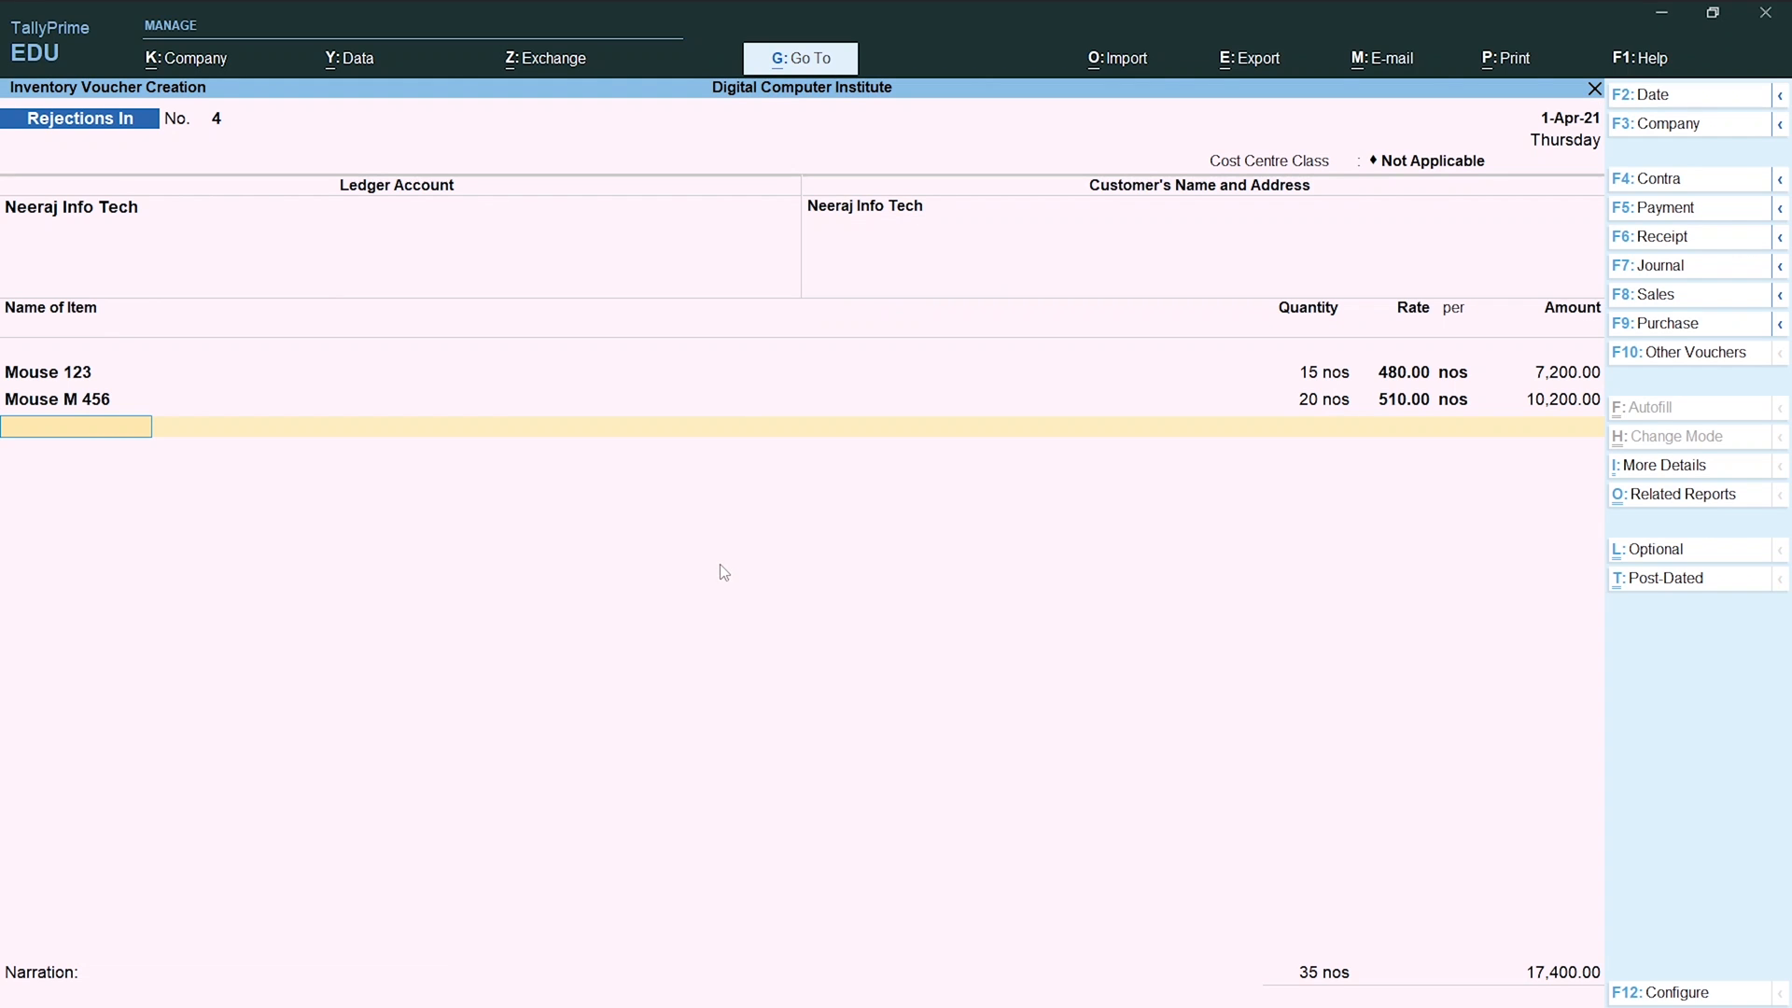
Compare both items with the Word document and save the Neeraj Info Tech Rejections In voucher in TallyPrime.
key(alt+Tab)
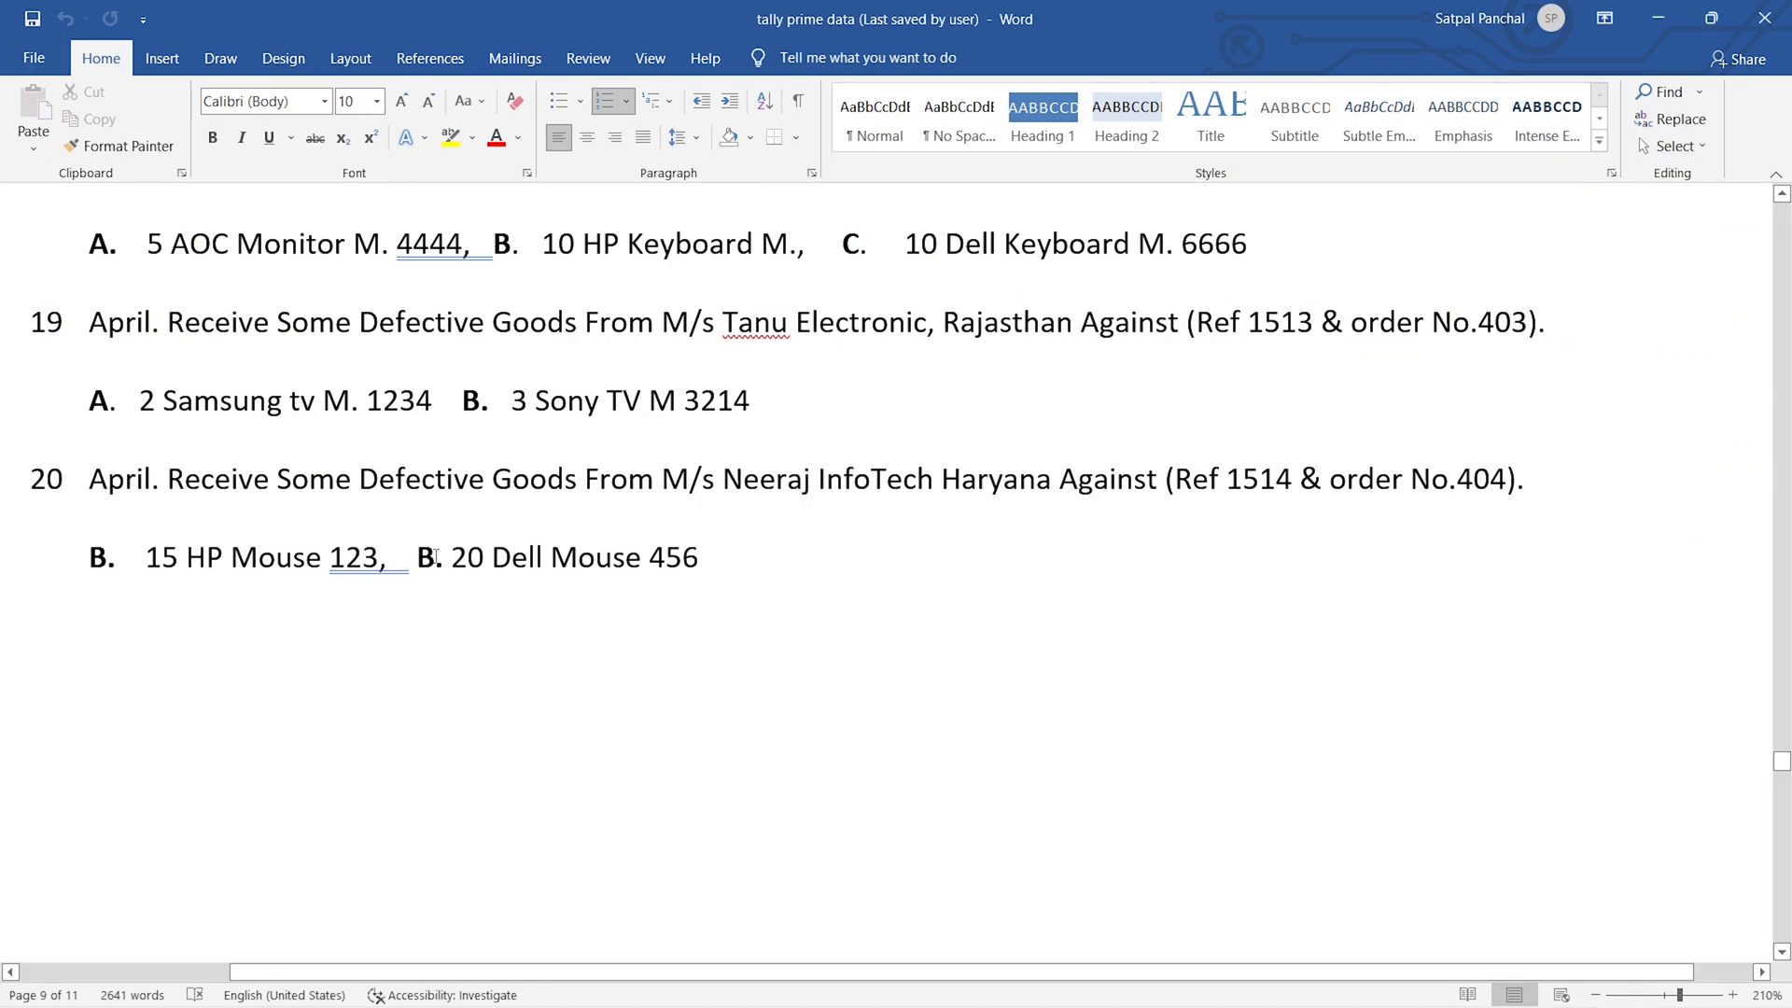
key(alt+Tab)
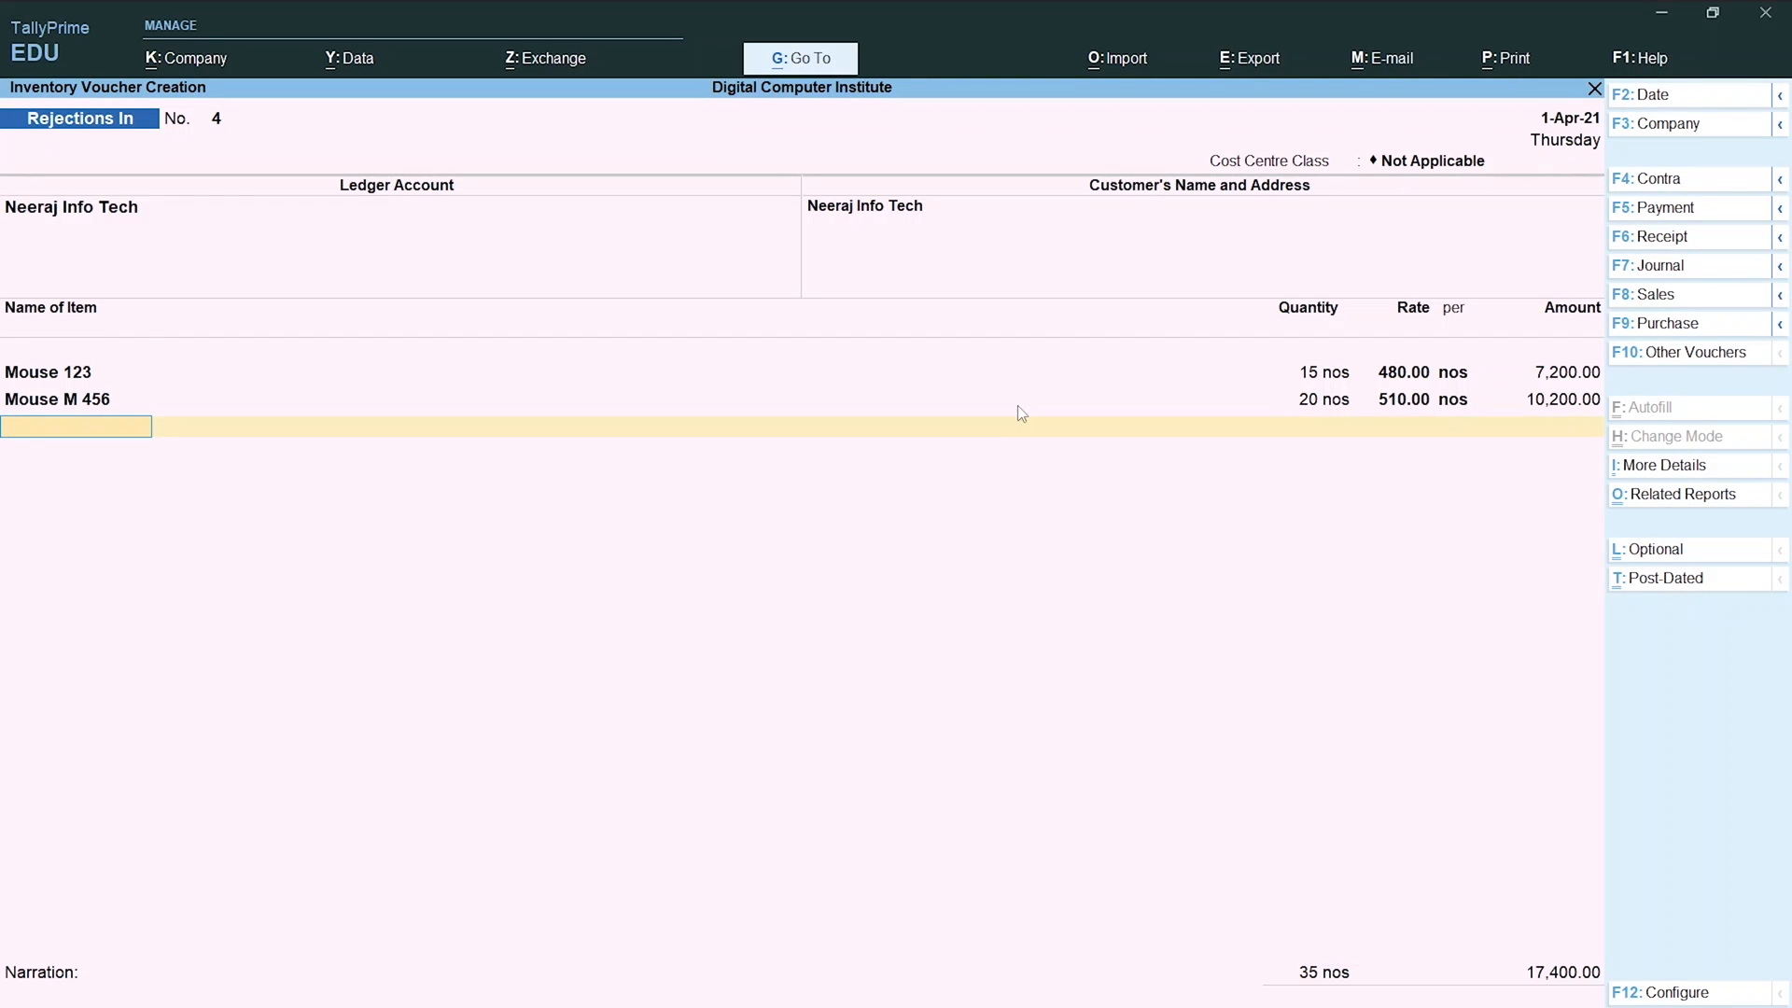
key(Return)
key(Return)
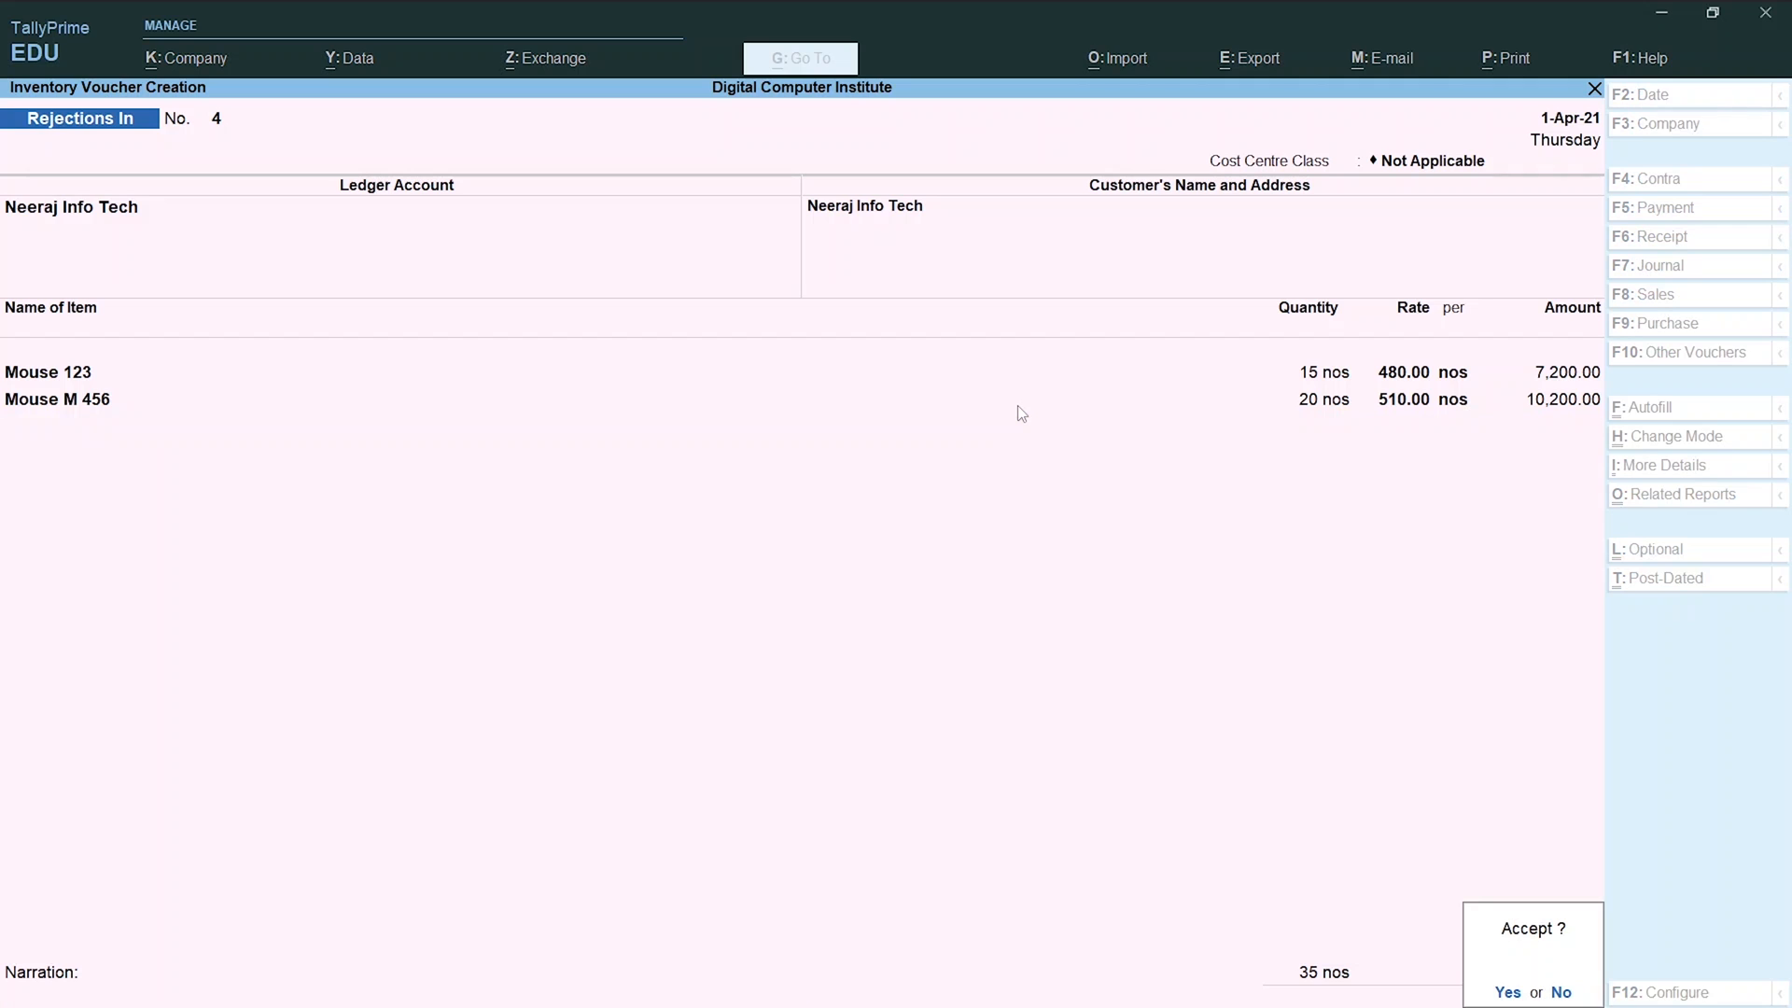
key(Return)
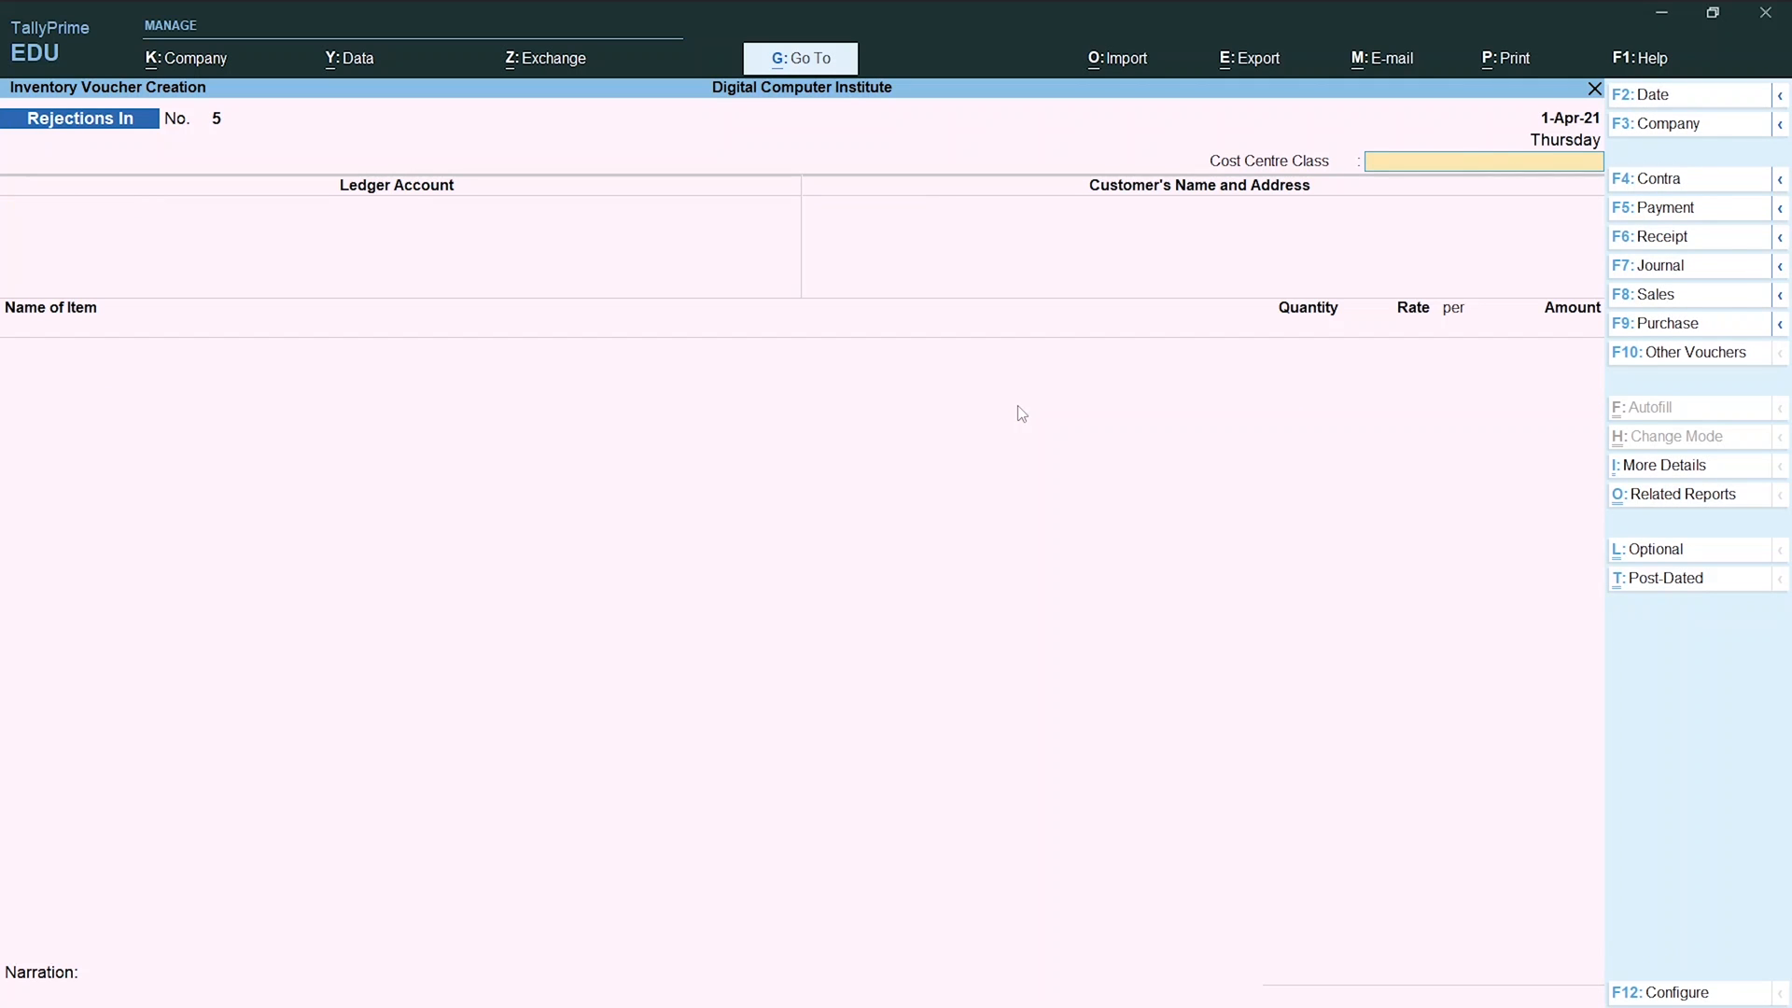
Review the Sale Order, Delivery Note and Rejection In exercises in the Word document, including the reference in the 10 April delivery.
key(alt+Tab)
scroll(786, 607, up, 5)
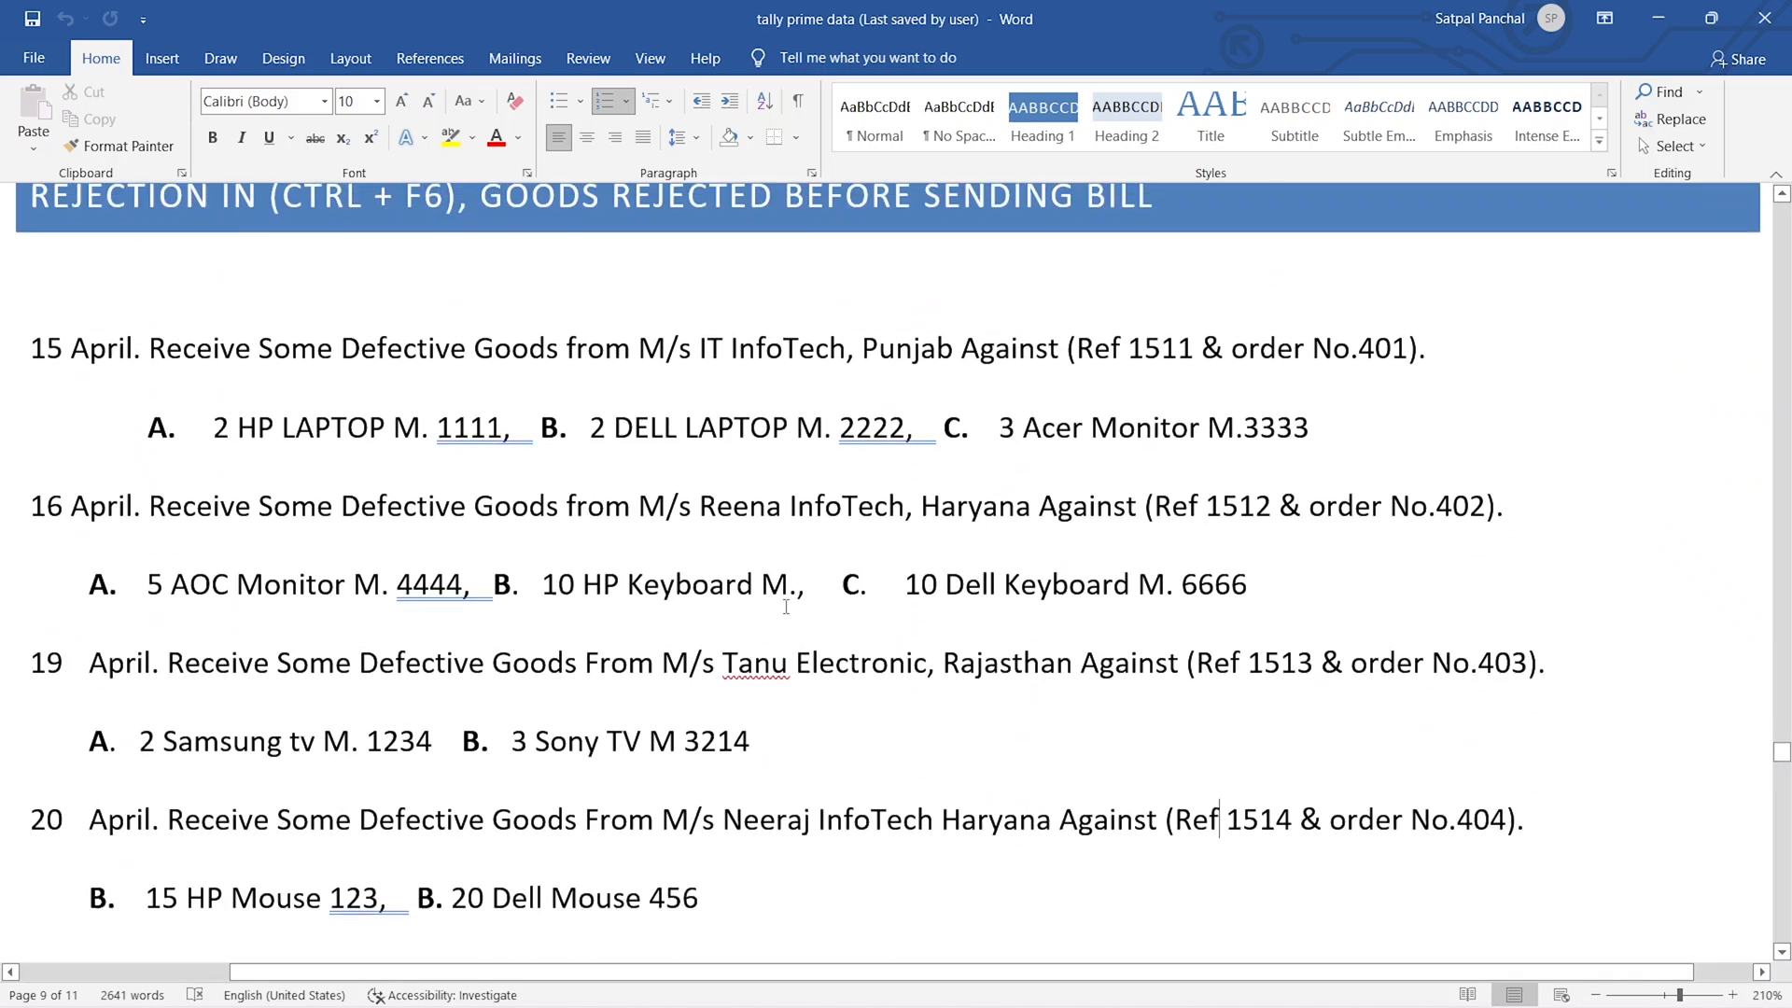
scroll(786, 607, up, 8)
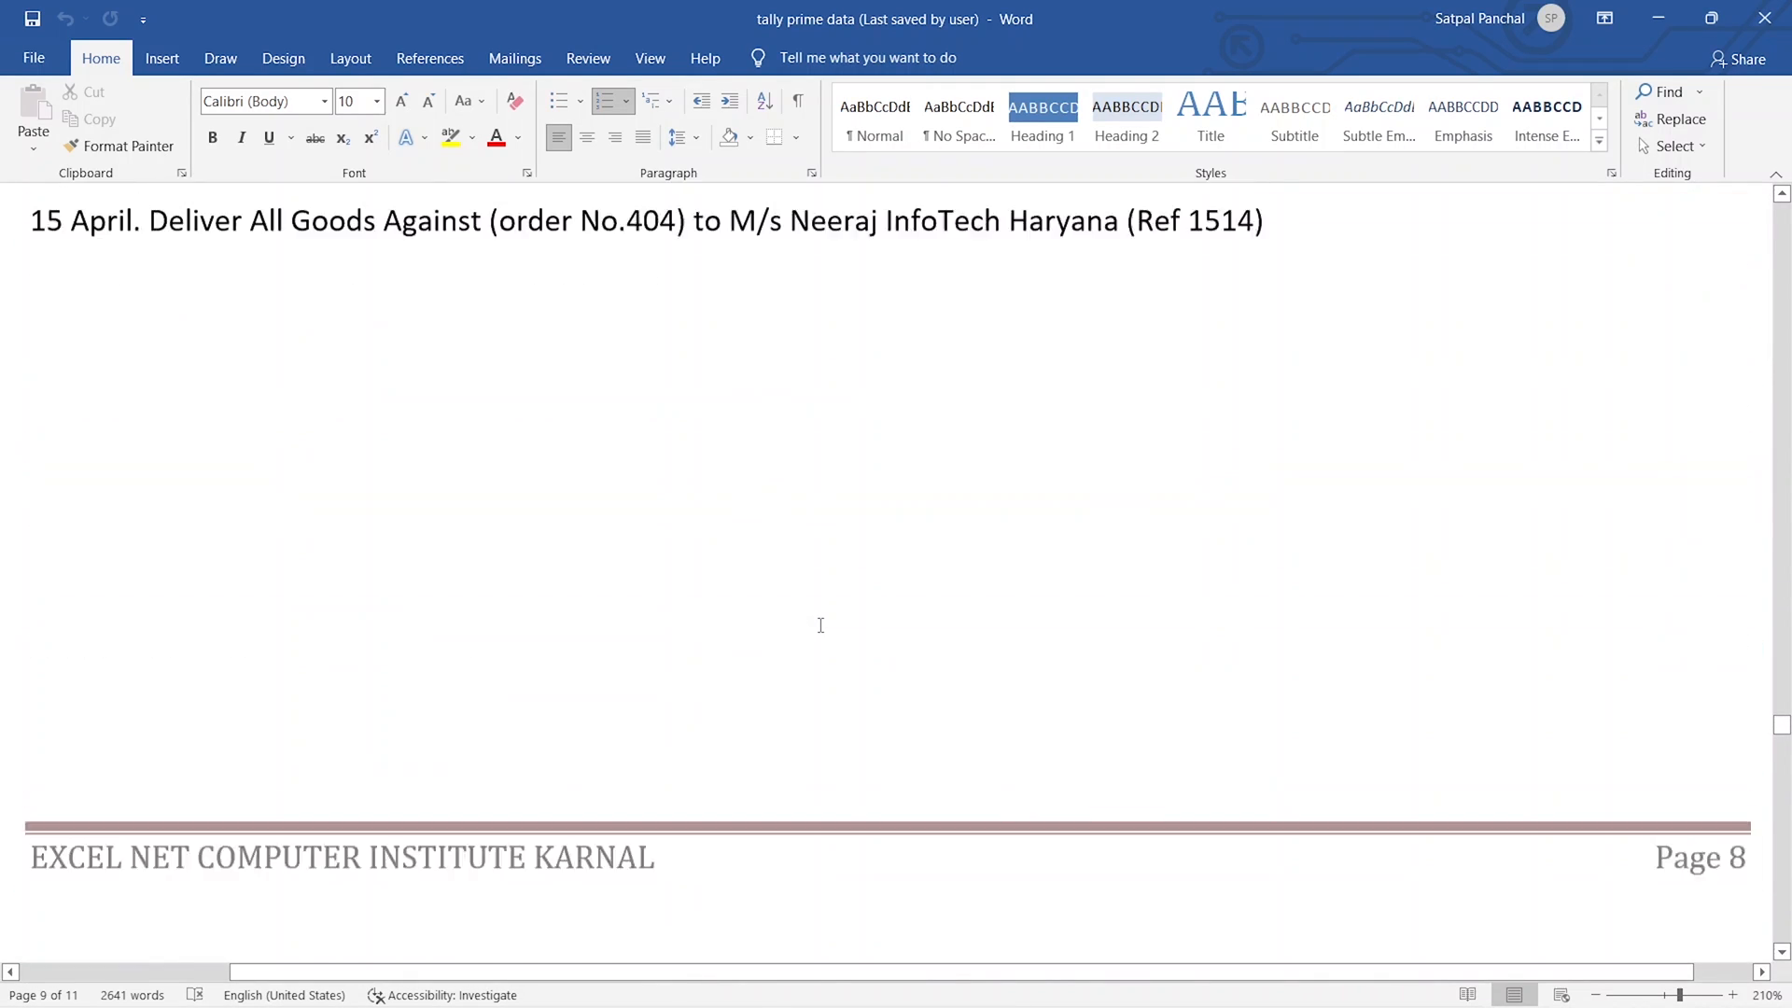
scroll(821, 624, up, 10)
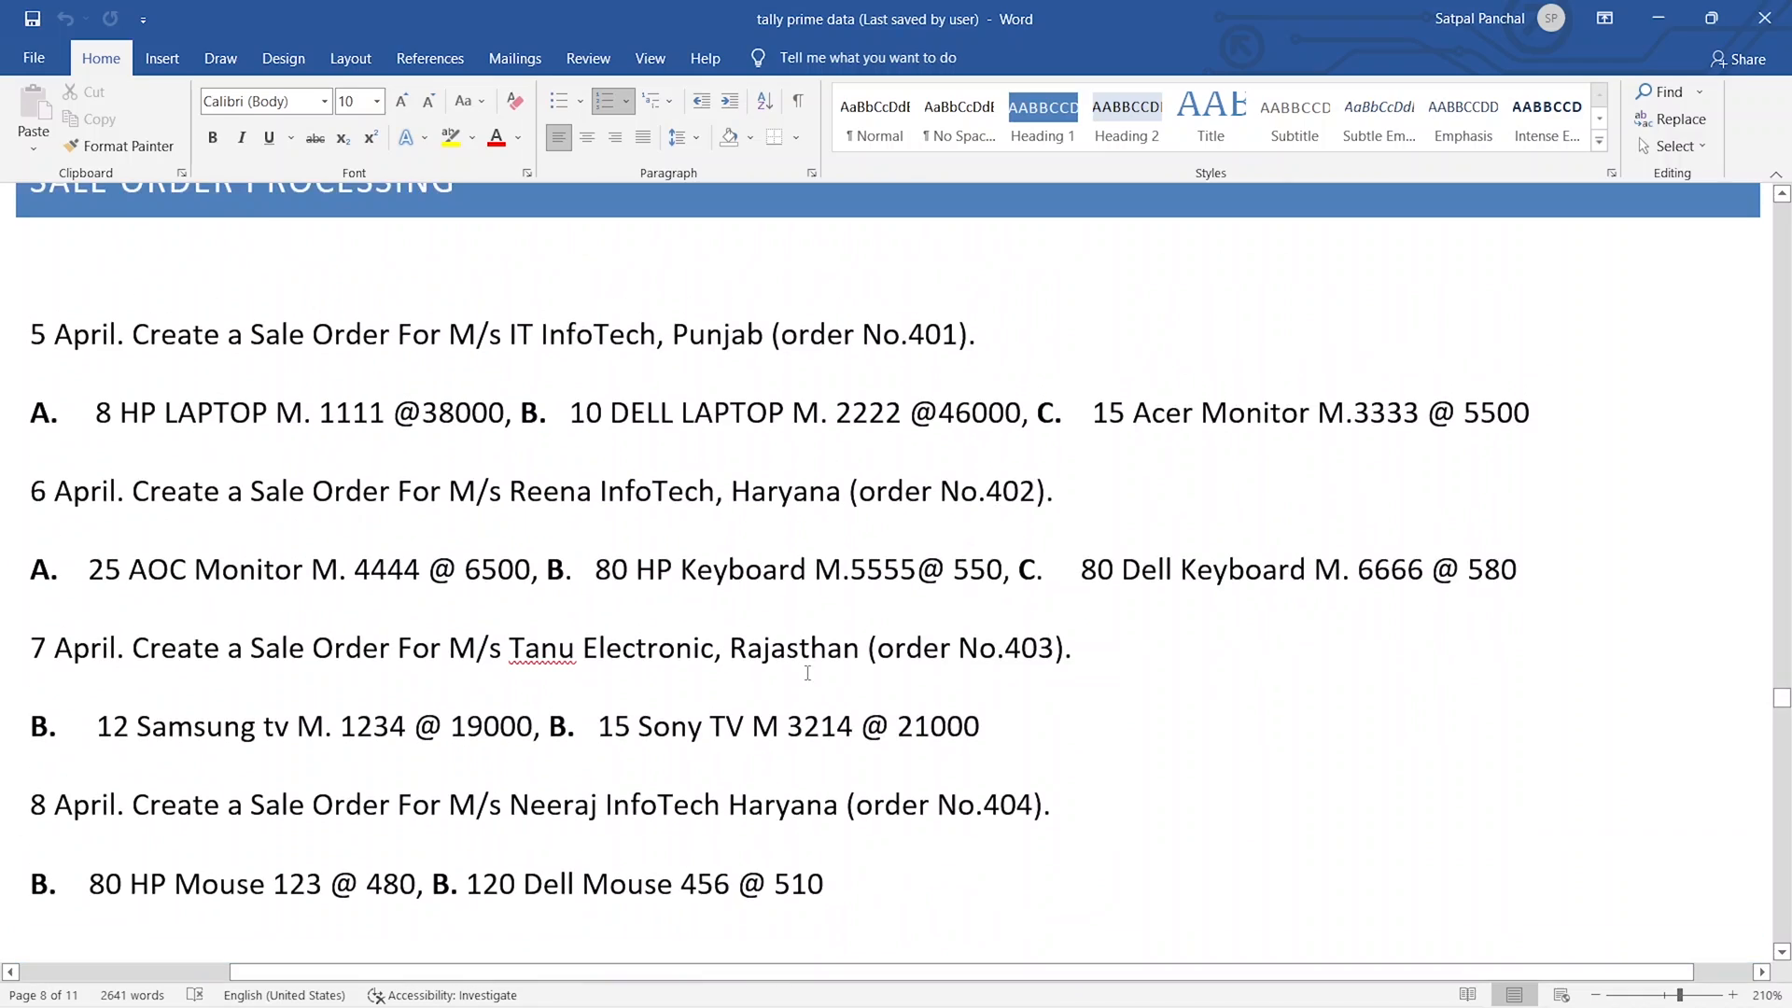
scroll(807, 672, up, 3)
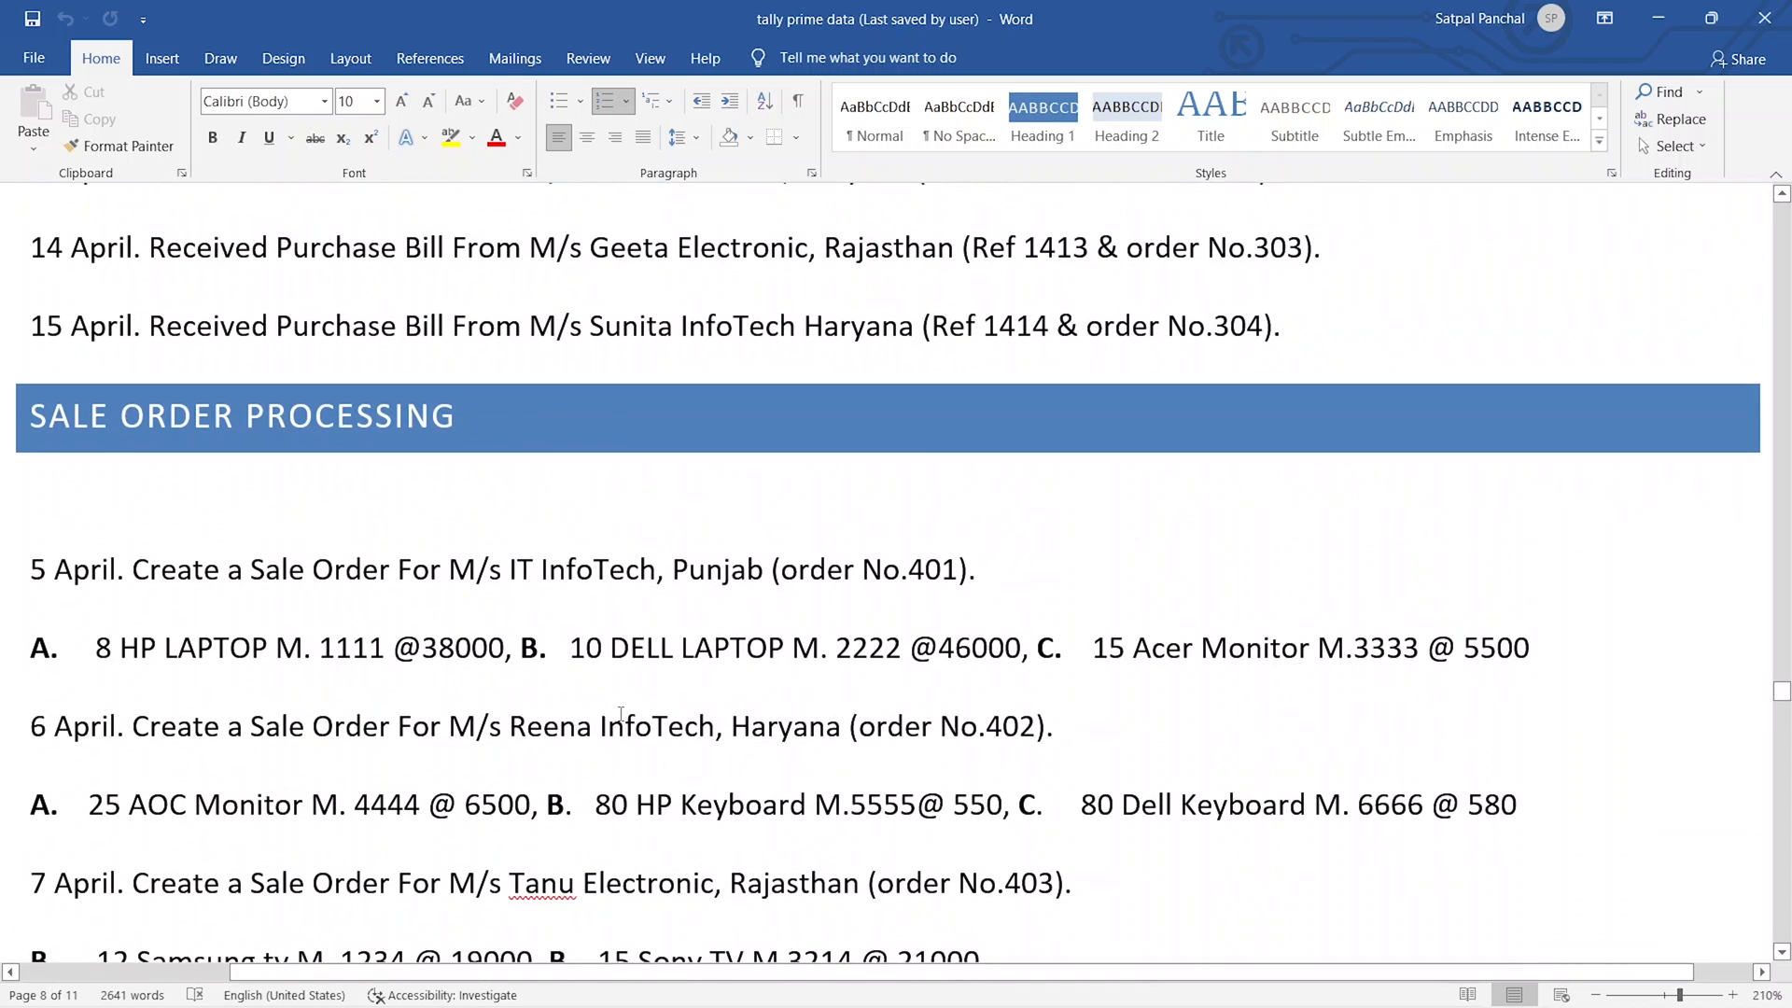
scroll(471, 687, down, 12)
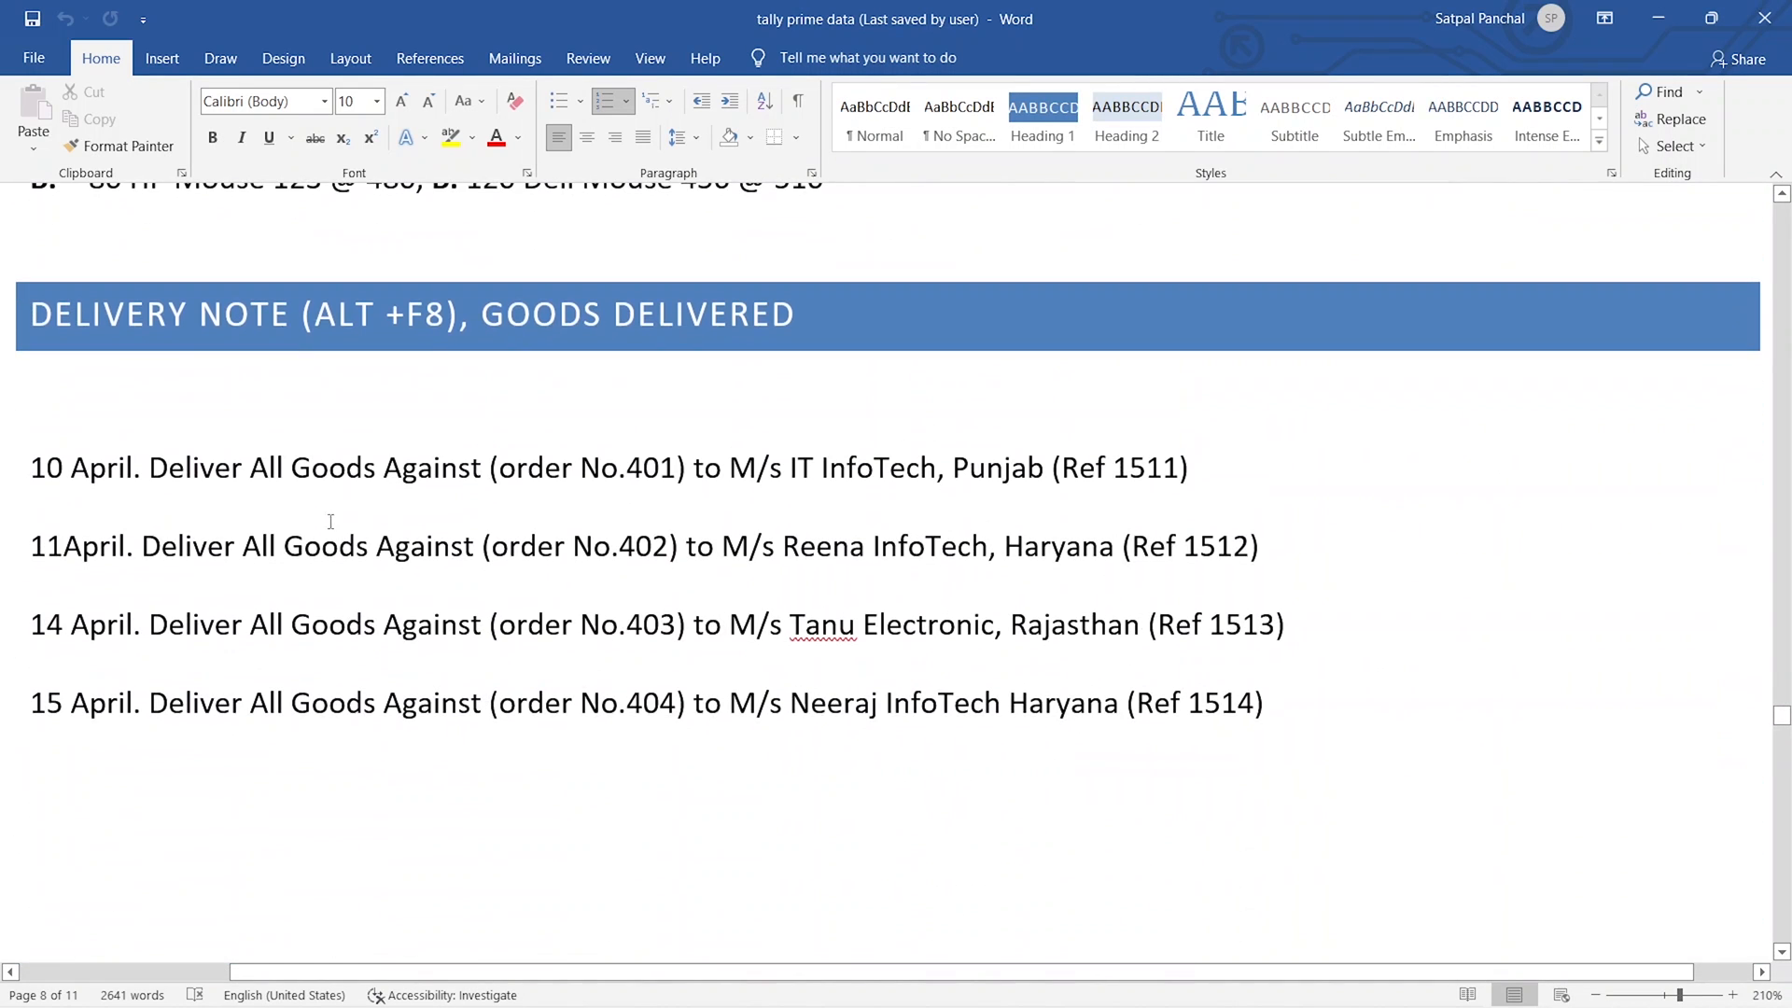
drag(1194, 461, 989, 485)
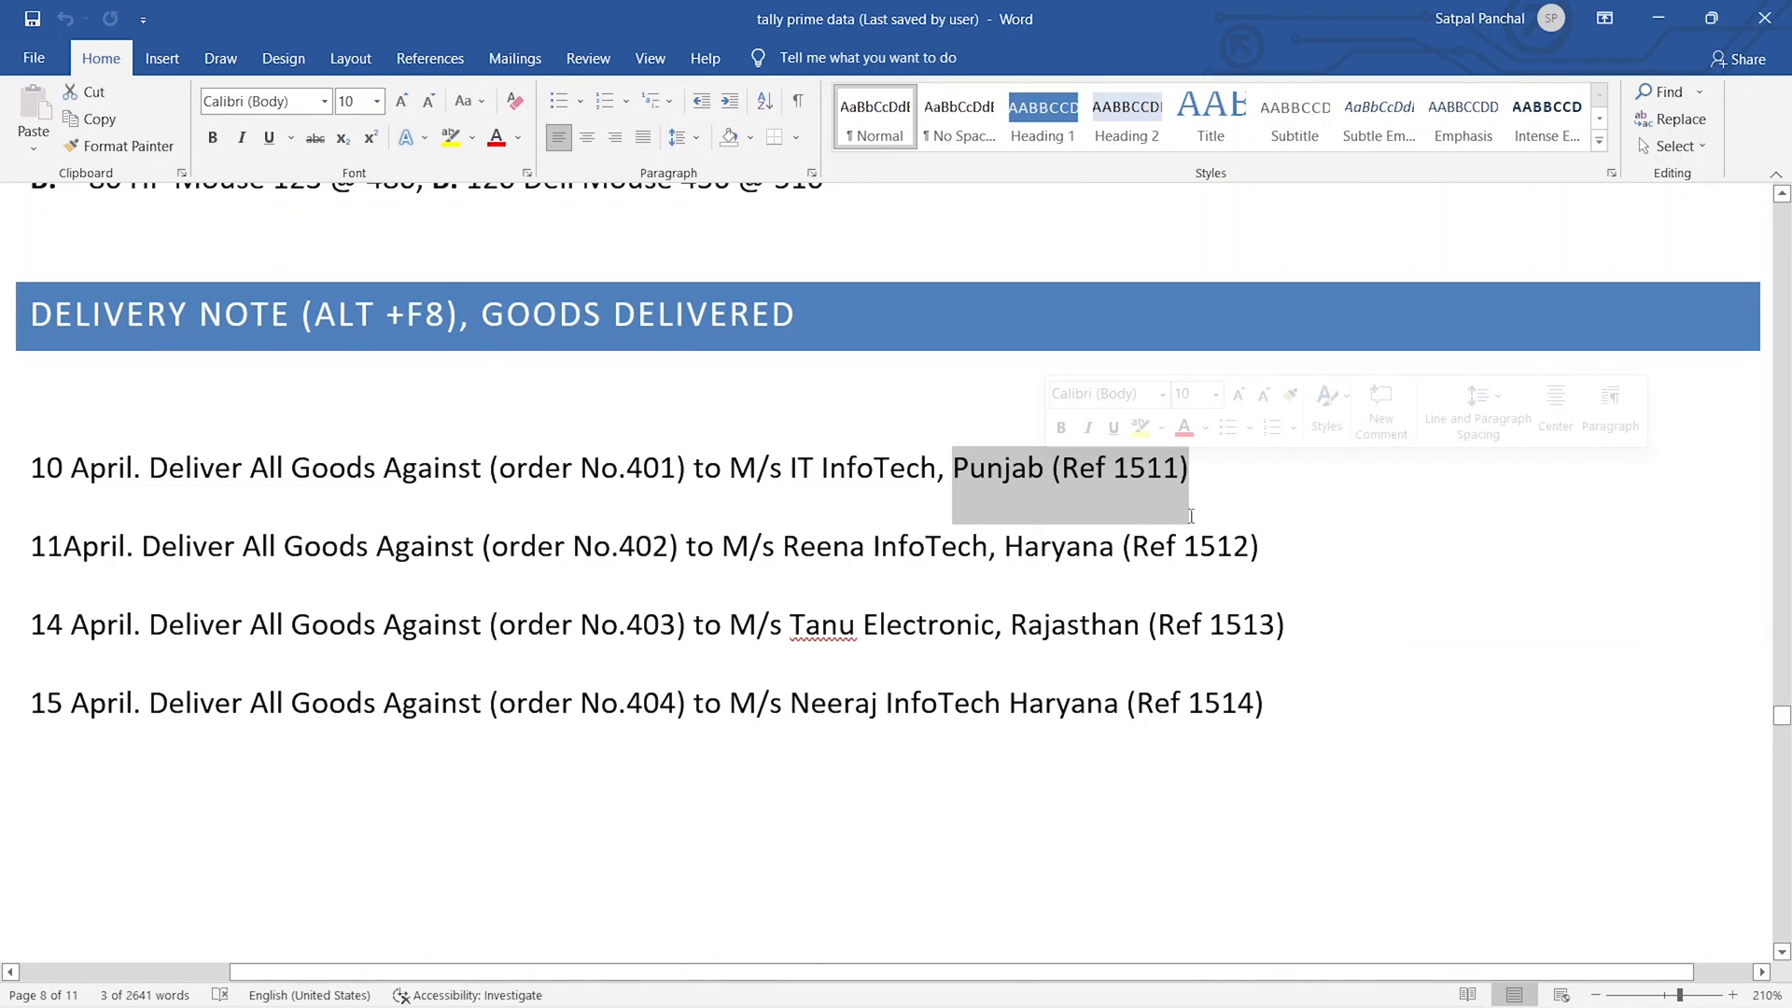
scroll(1198, 515, down, 6)
scroll(1195, 531, down, 18)
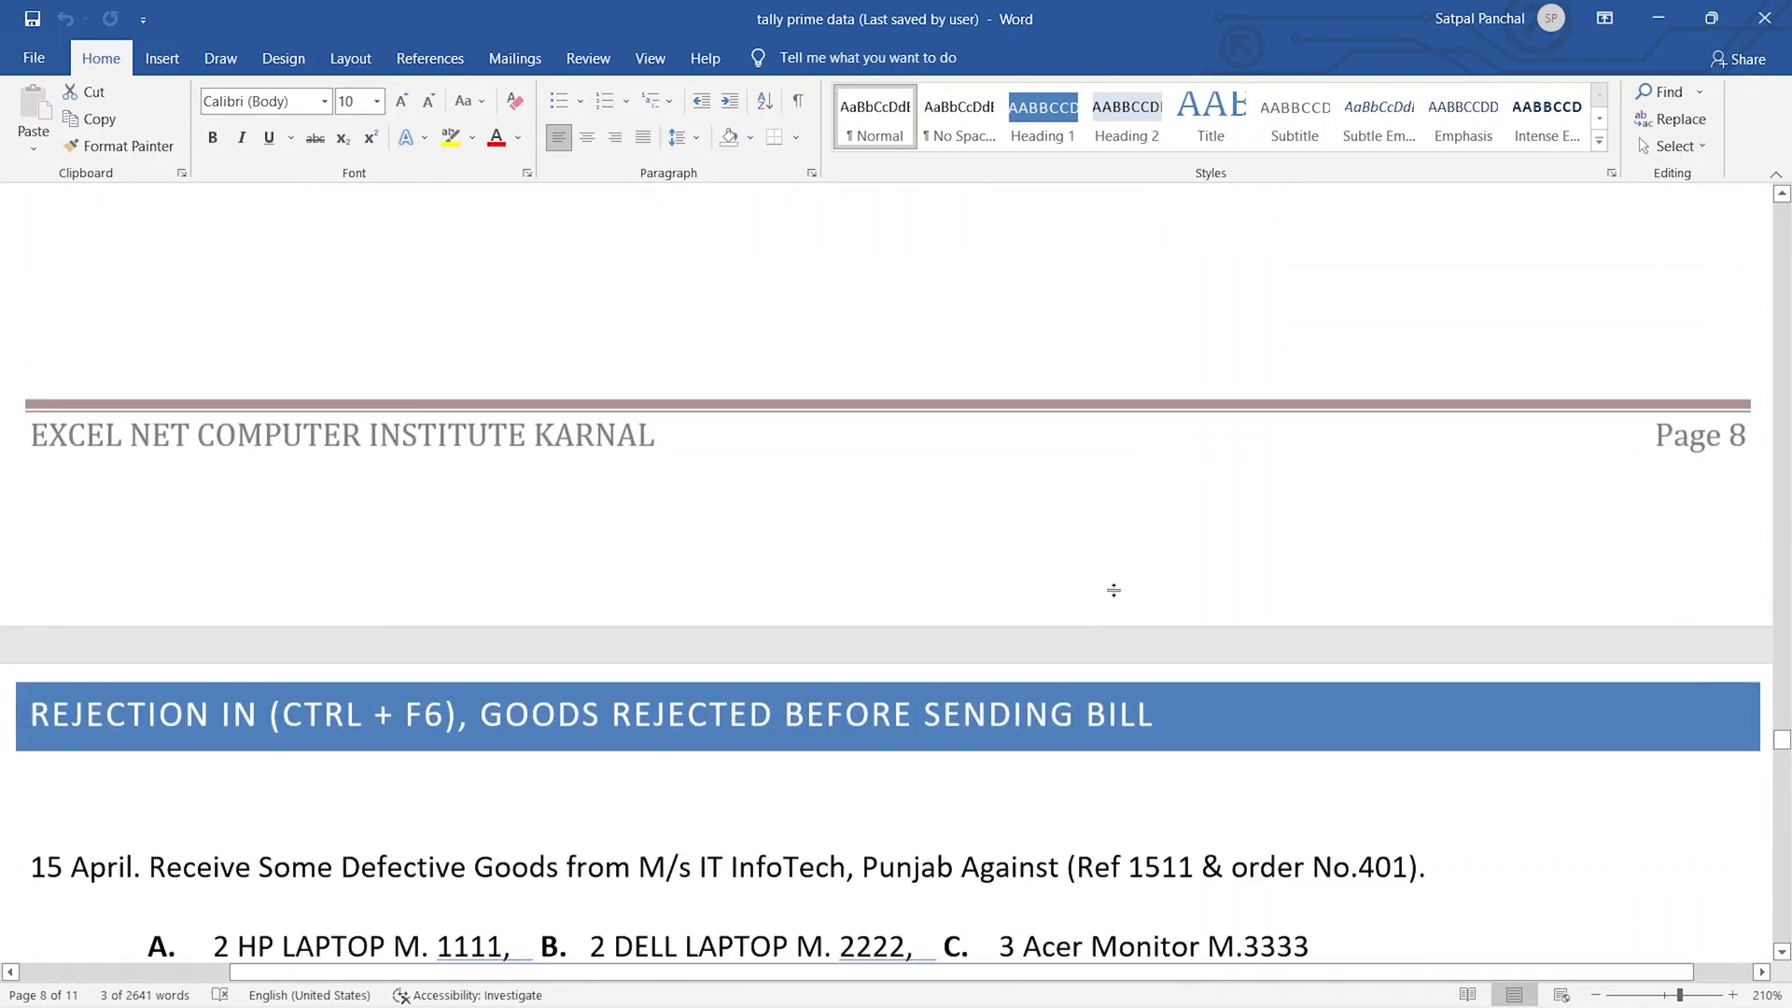
scroll(768, 644, up, 4)
scroll(731, 634, up, 2)
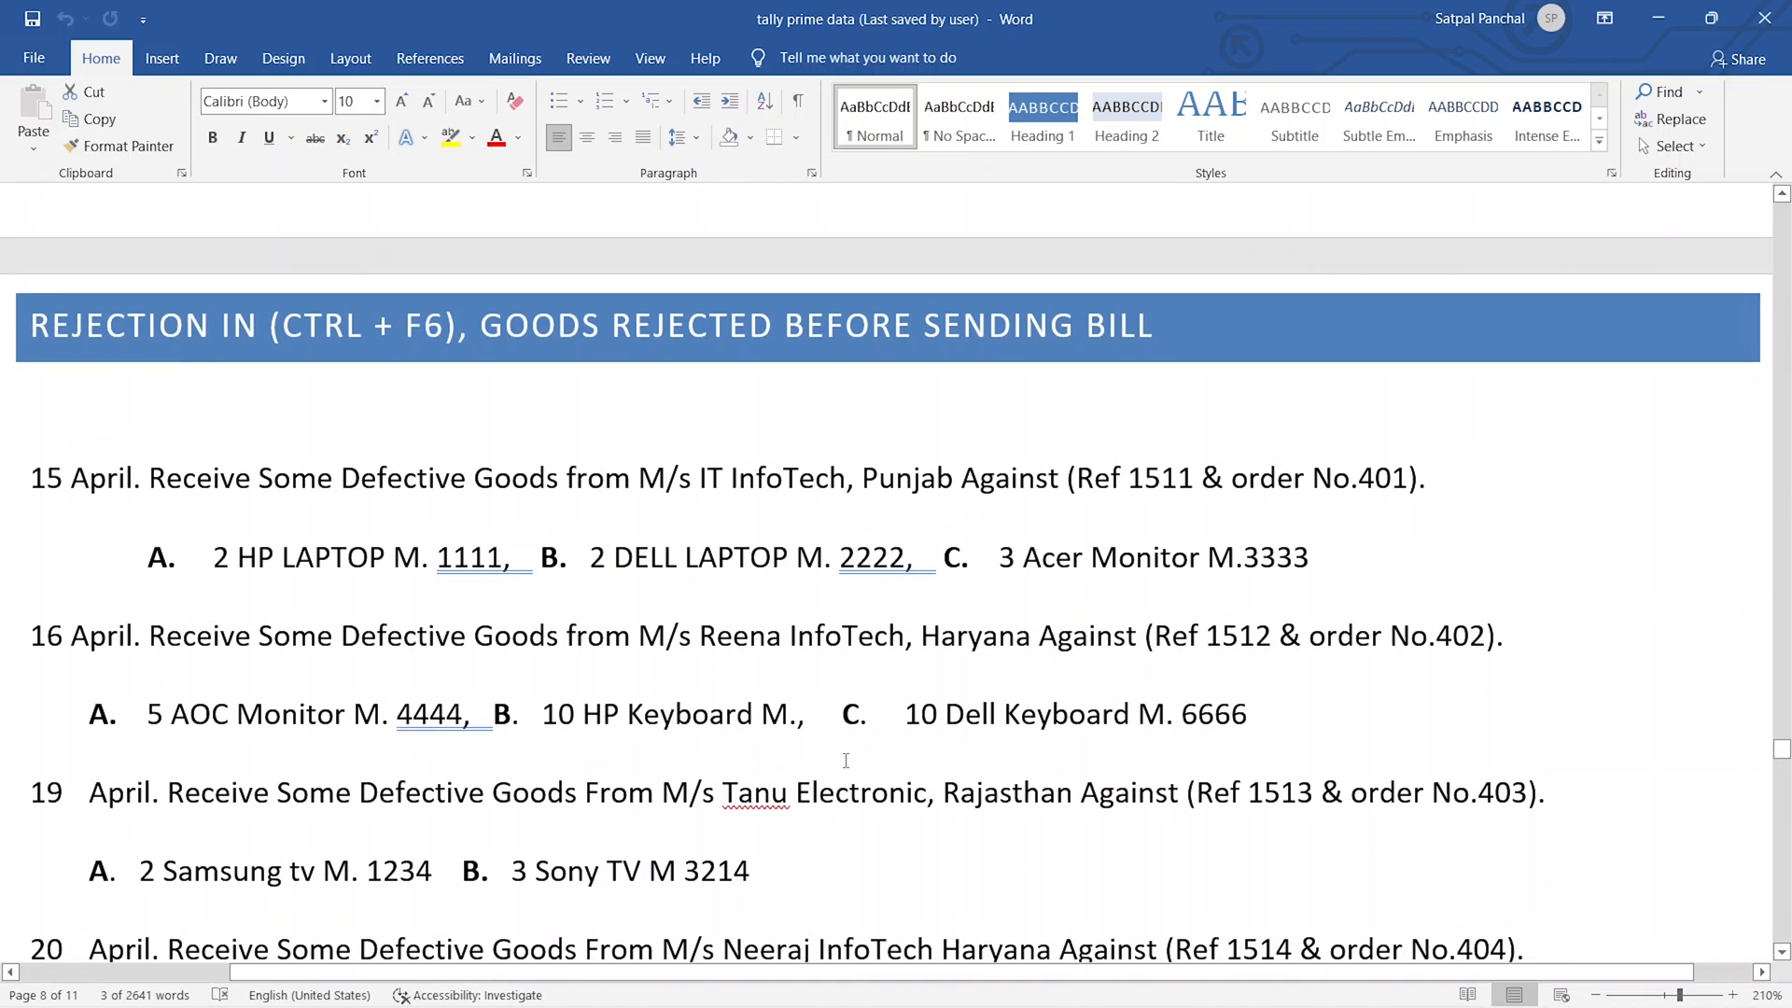
Examine the page 6 outlines of voucher types for Purchase Order Processing and Sales Order Processing in the Word document.
scroll(916, 827, up, 20)
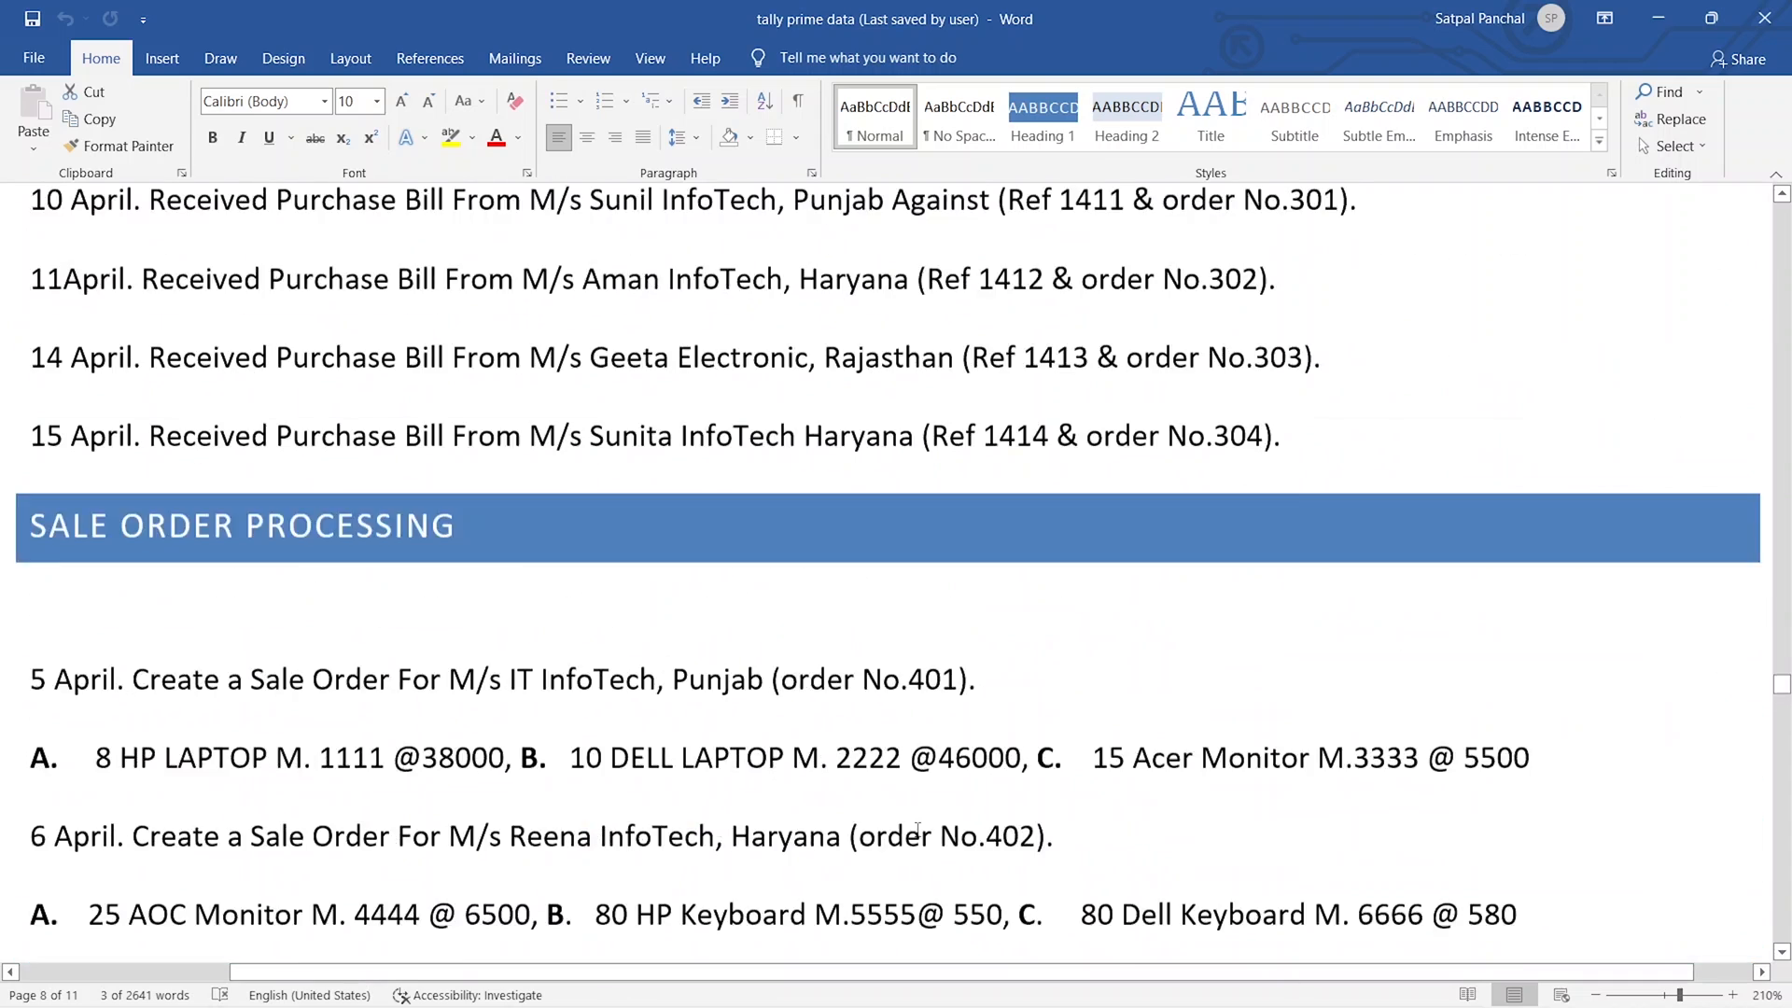
scroll(919, 835, down, 6)
scroll(916, 835, up, 20)
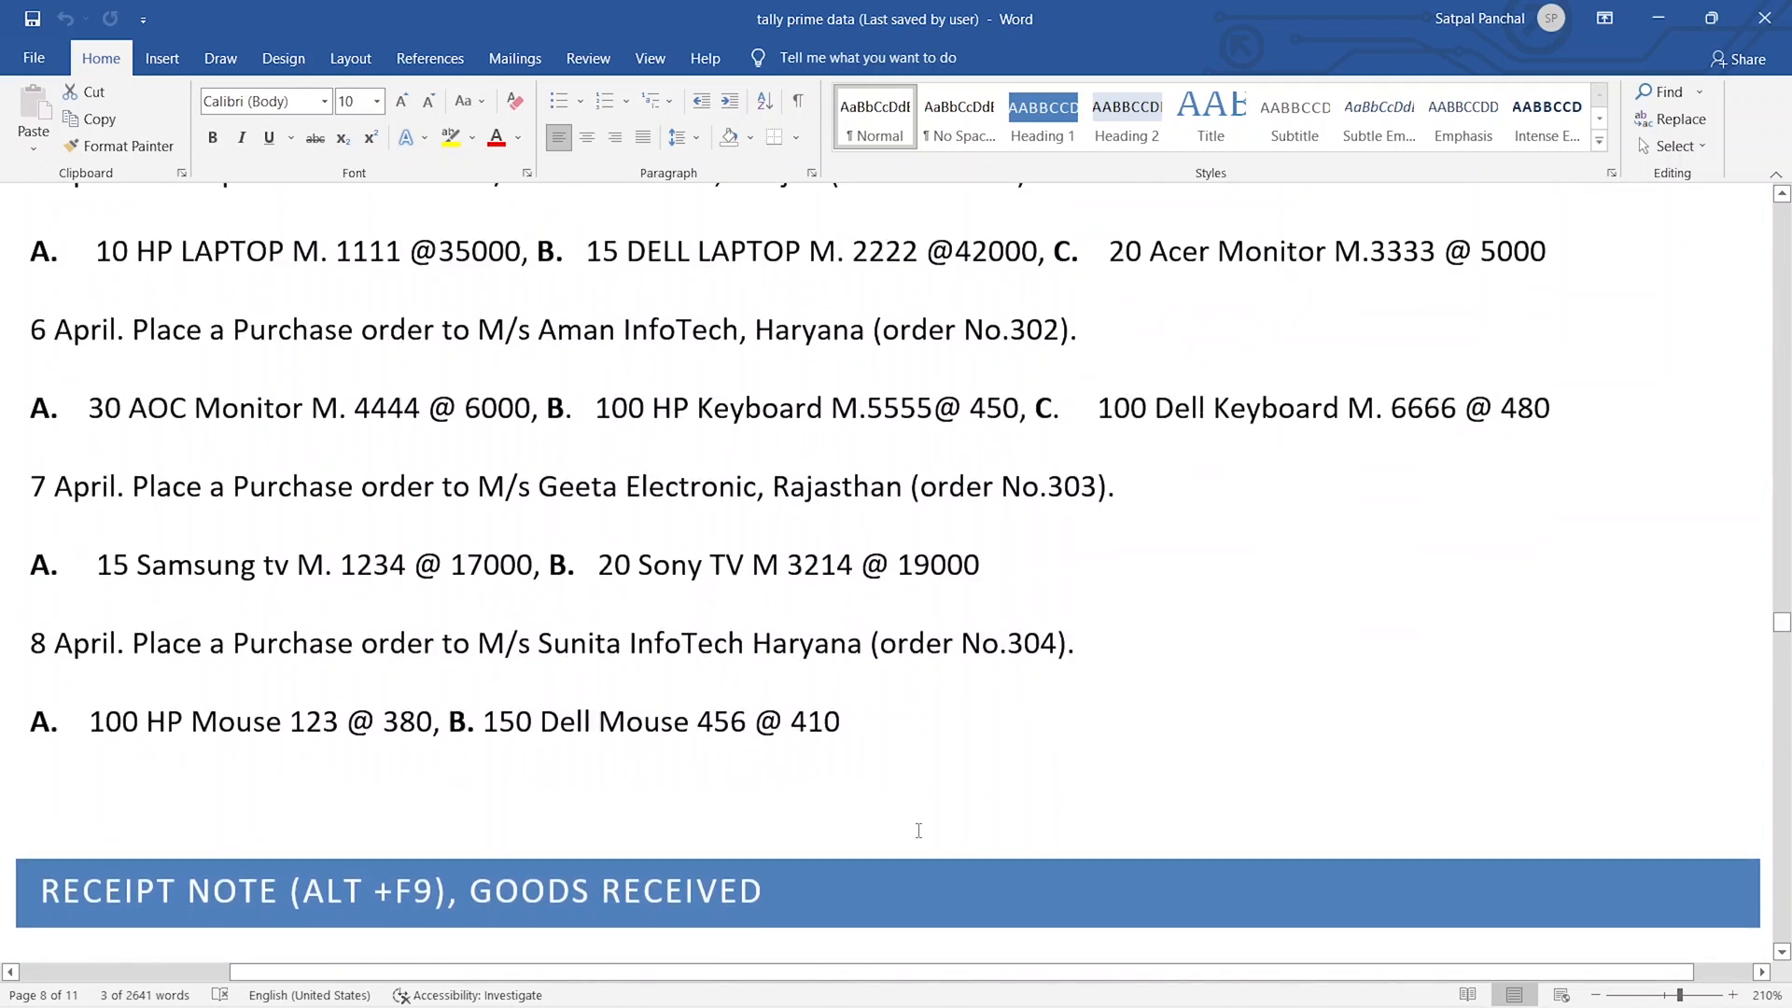
scroll(819, 778, up, 15)
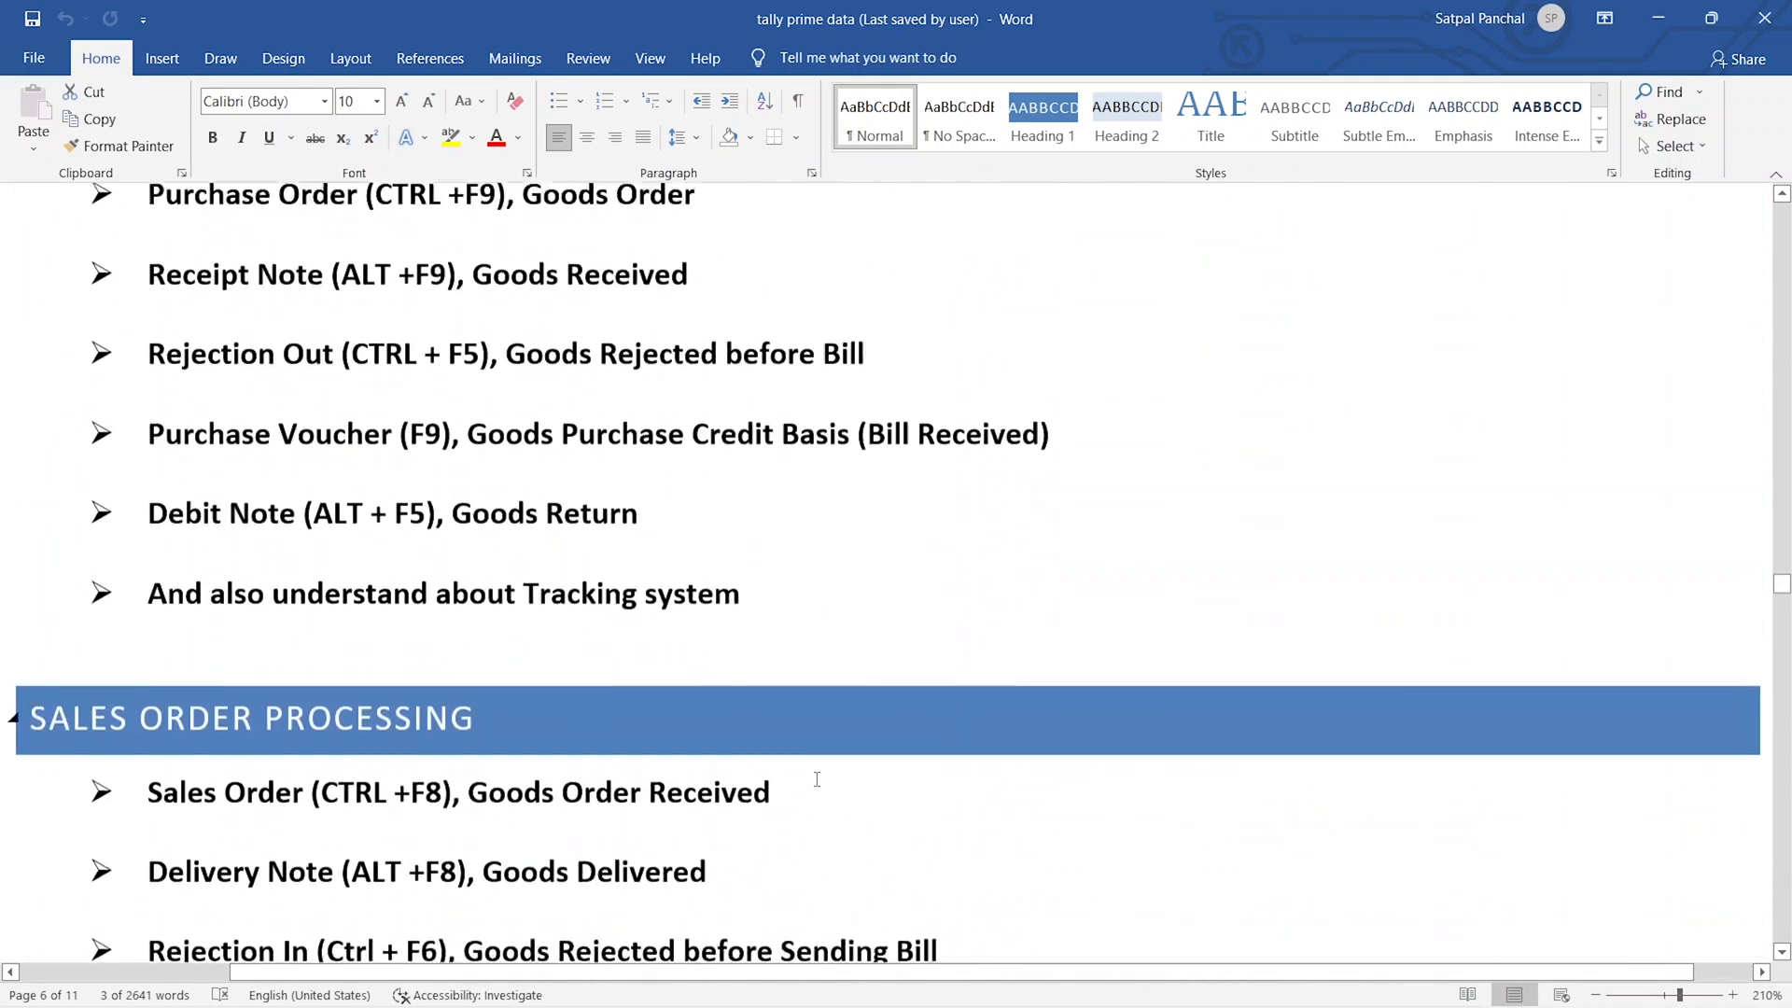
scroll(819, 777, down, 2)
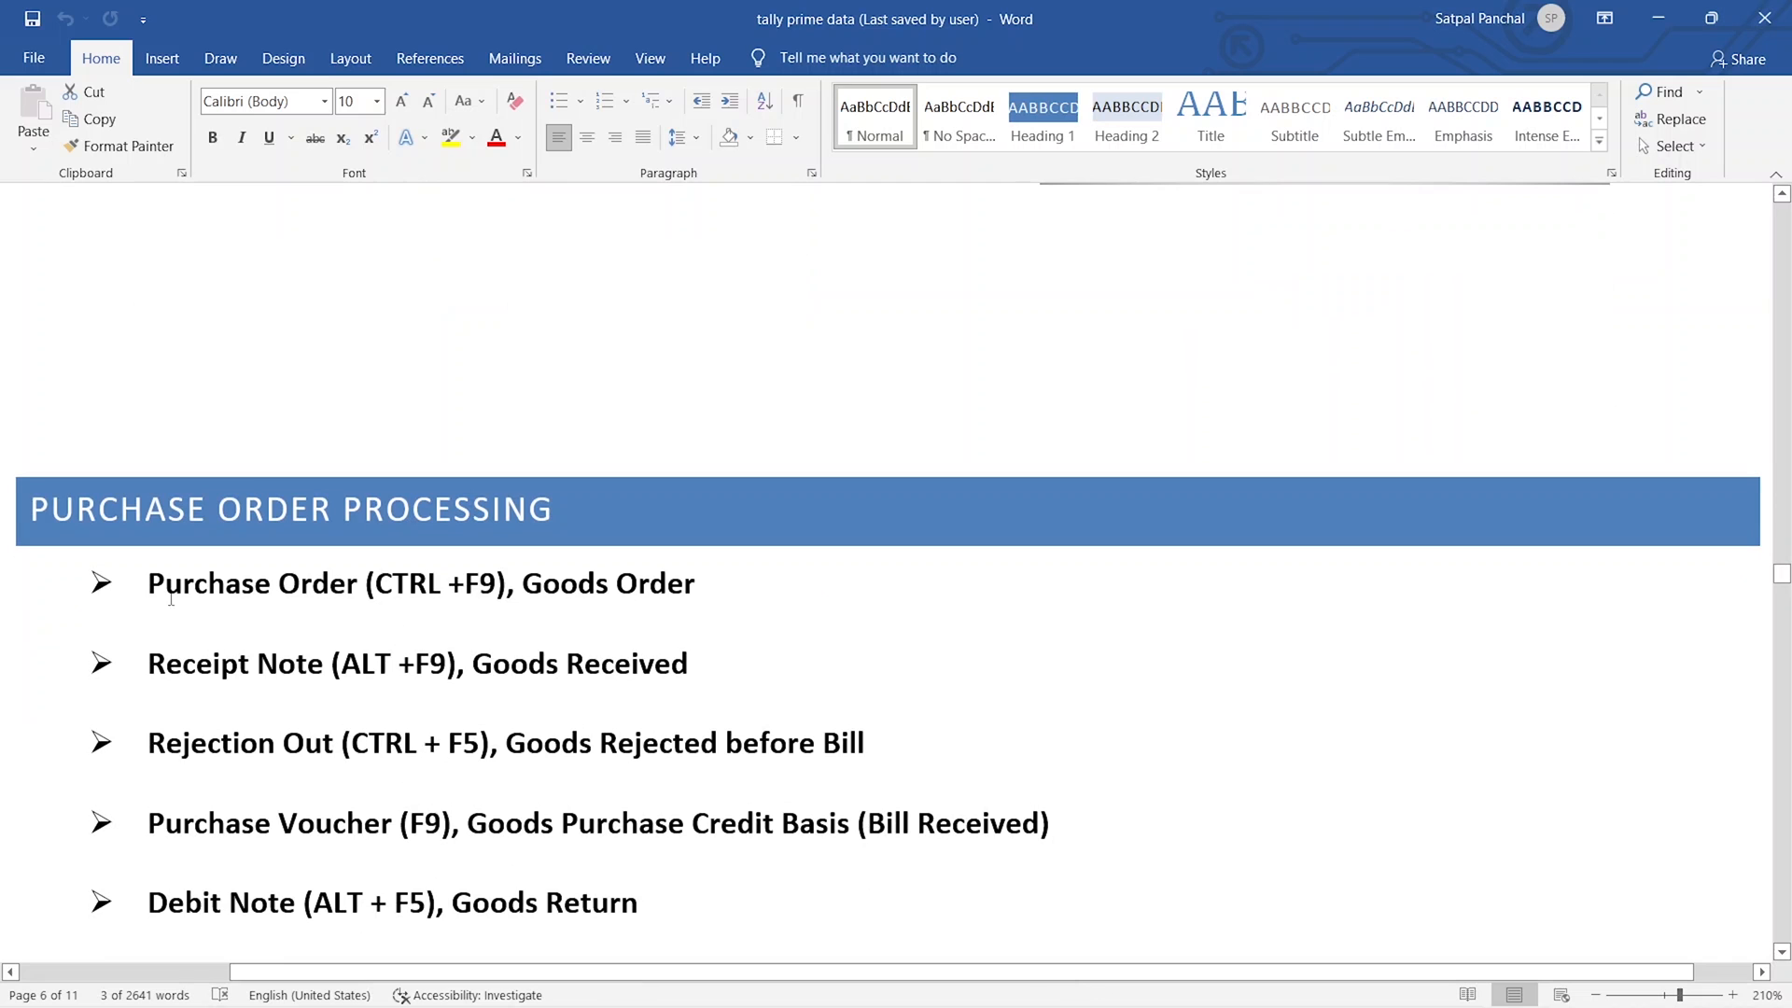
scroll(774, 576, down, 1)
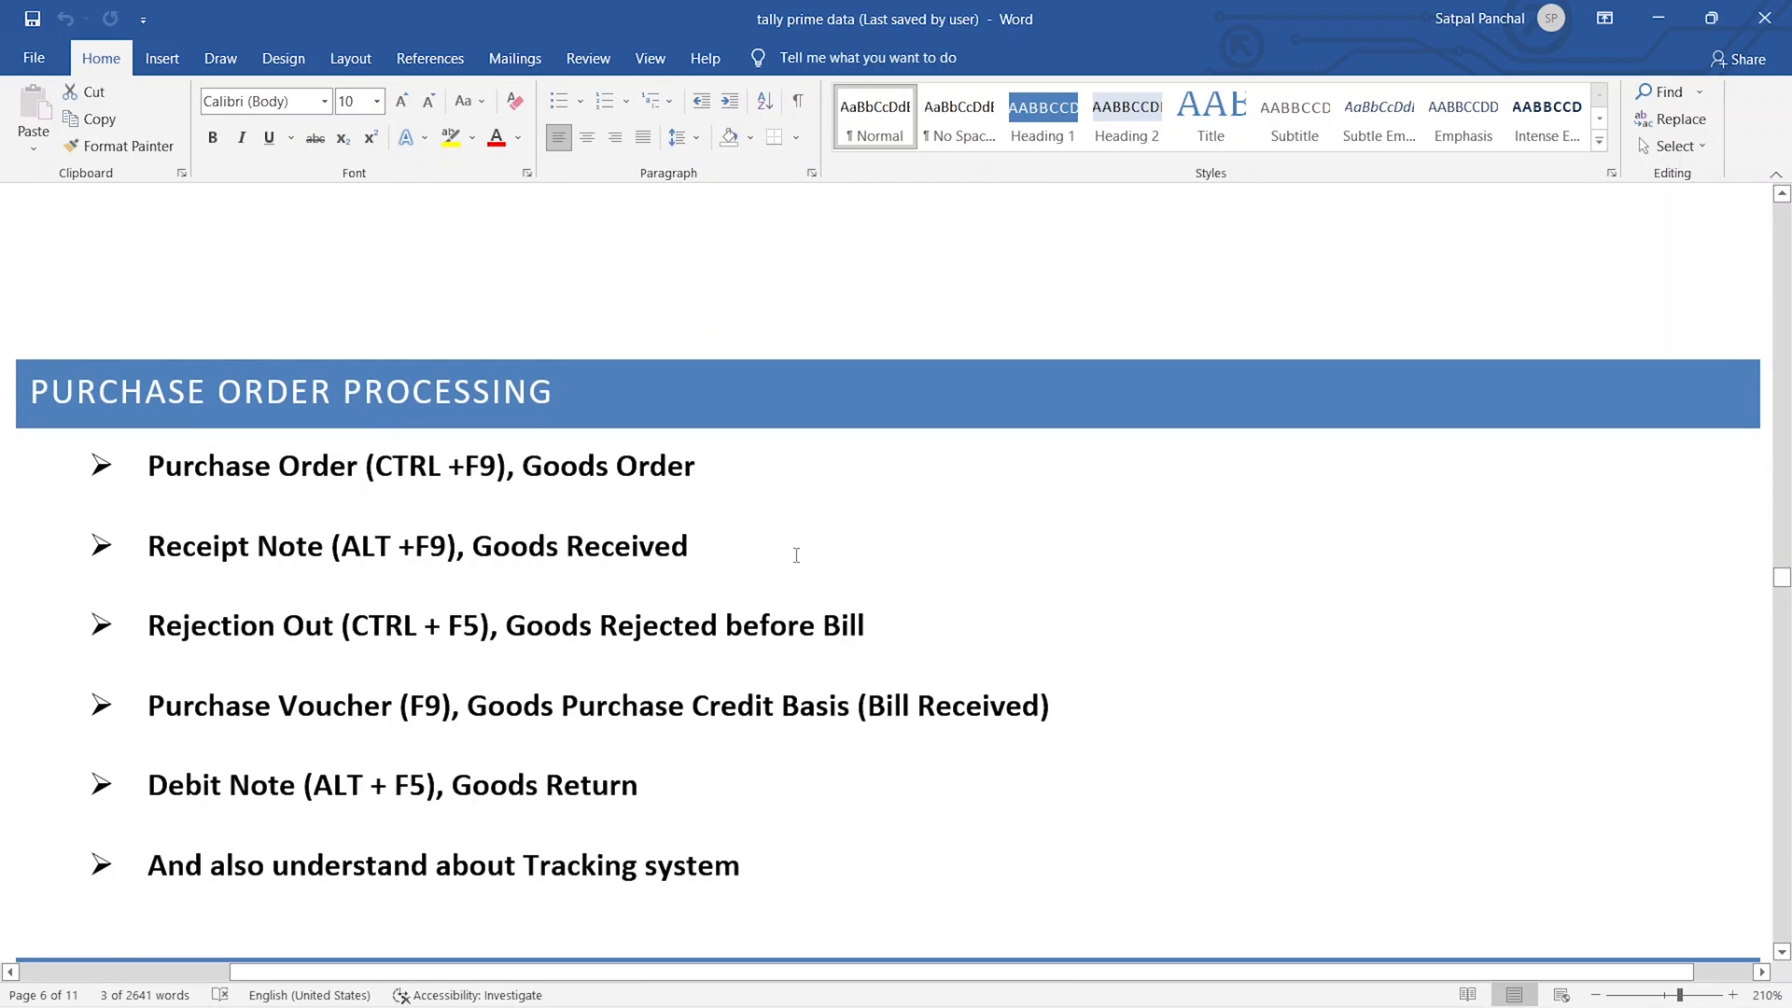
scroll(796, 555, down, 2)
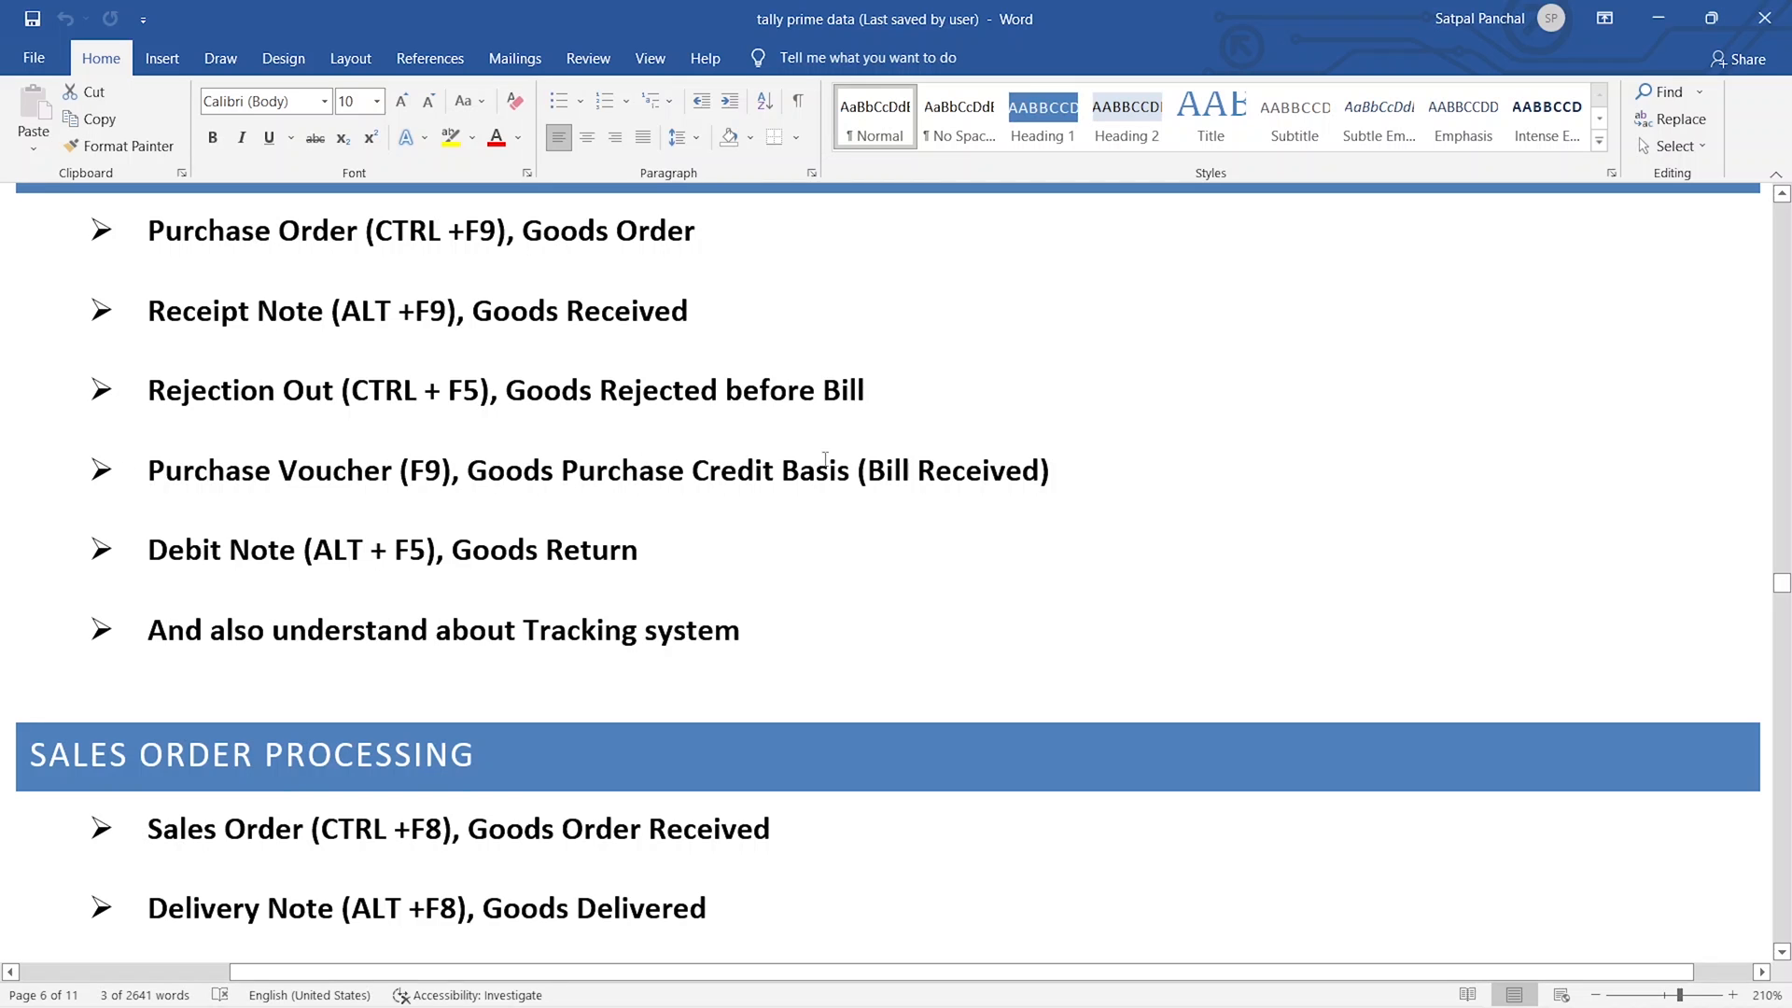
scroll(1026, 464, down, 1)
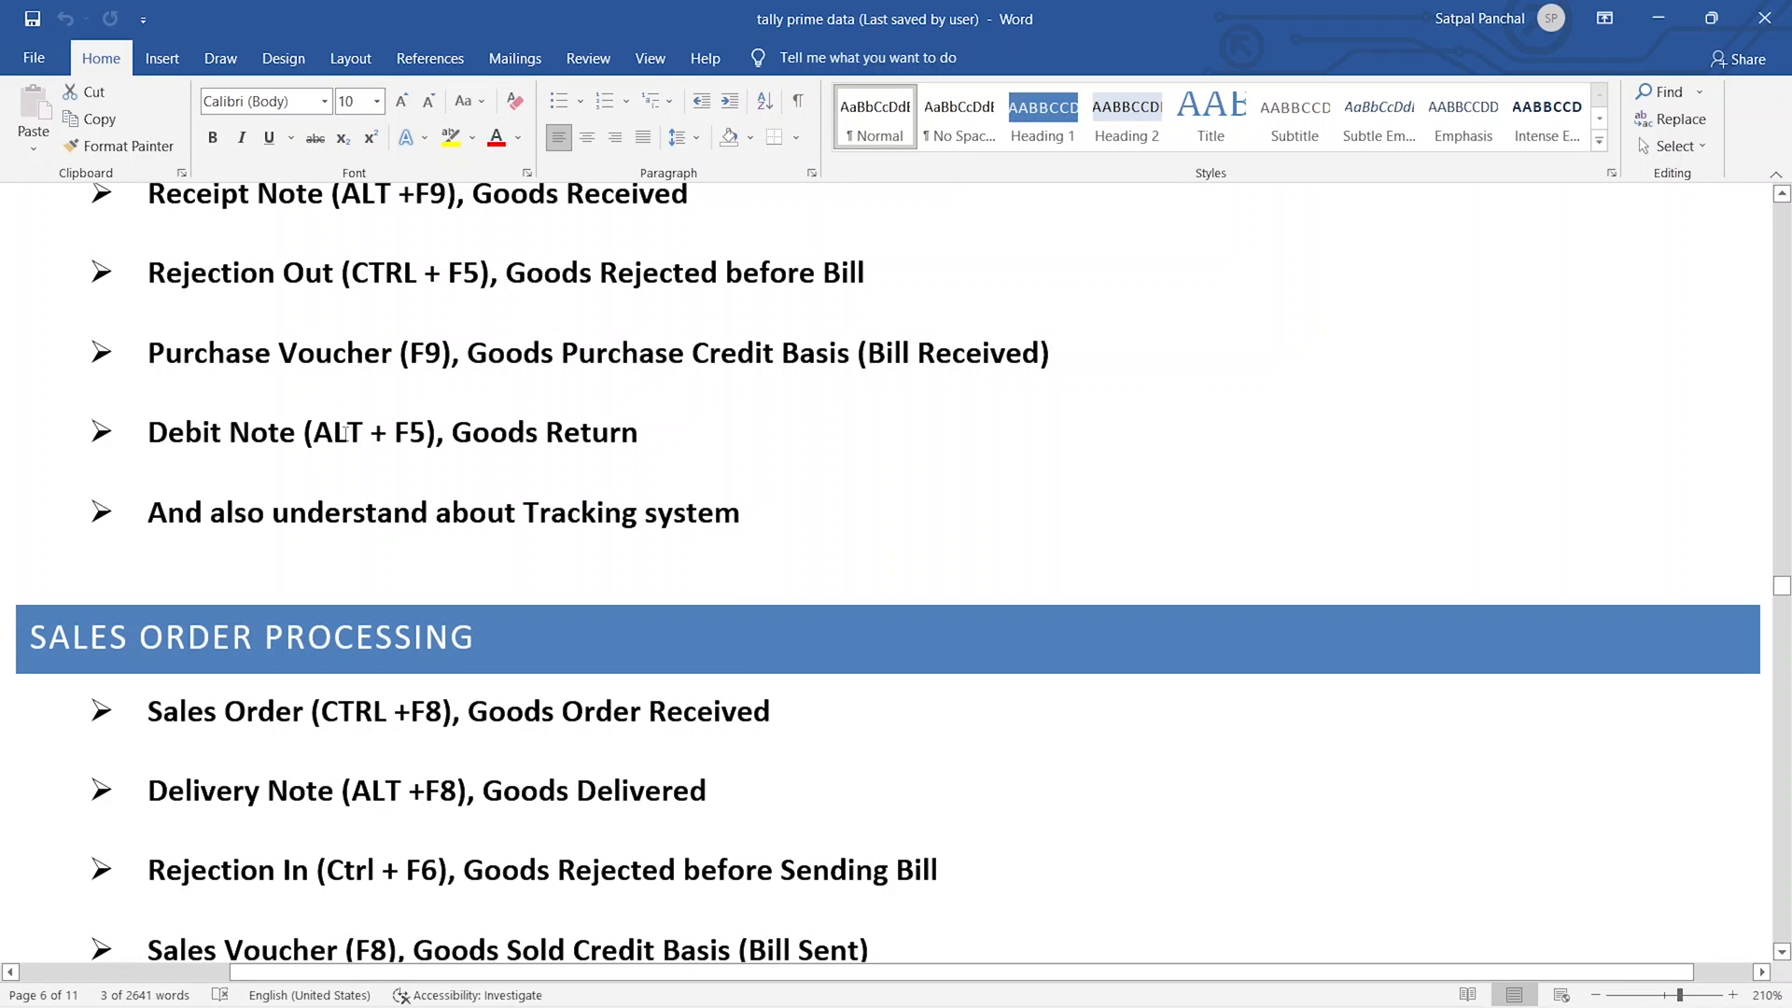
scroll(345, 431, down, 5)
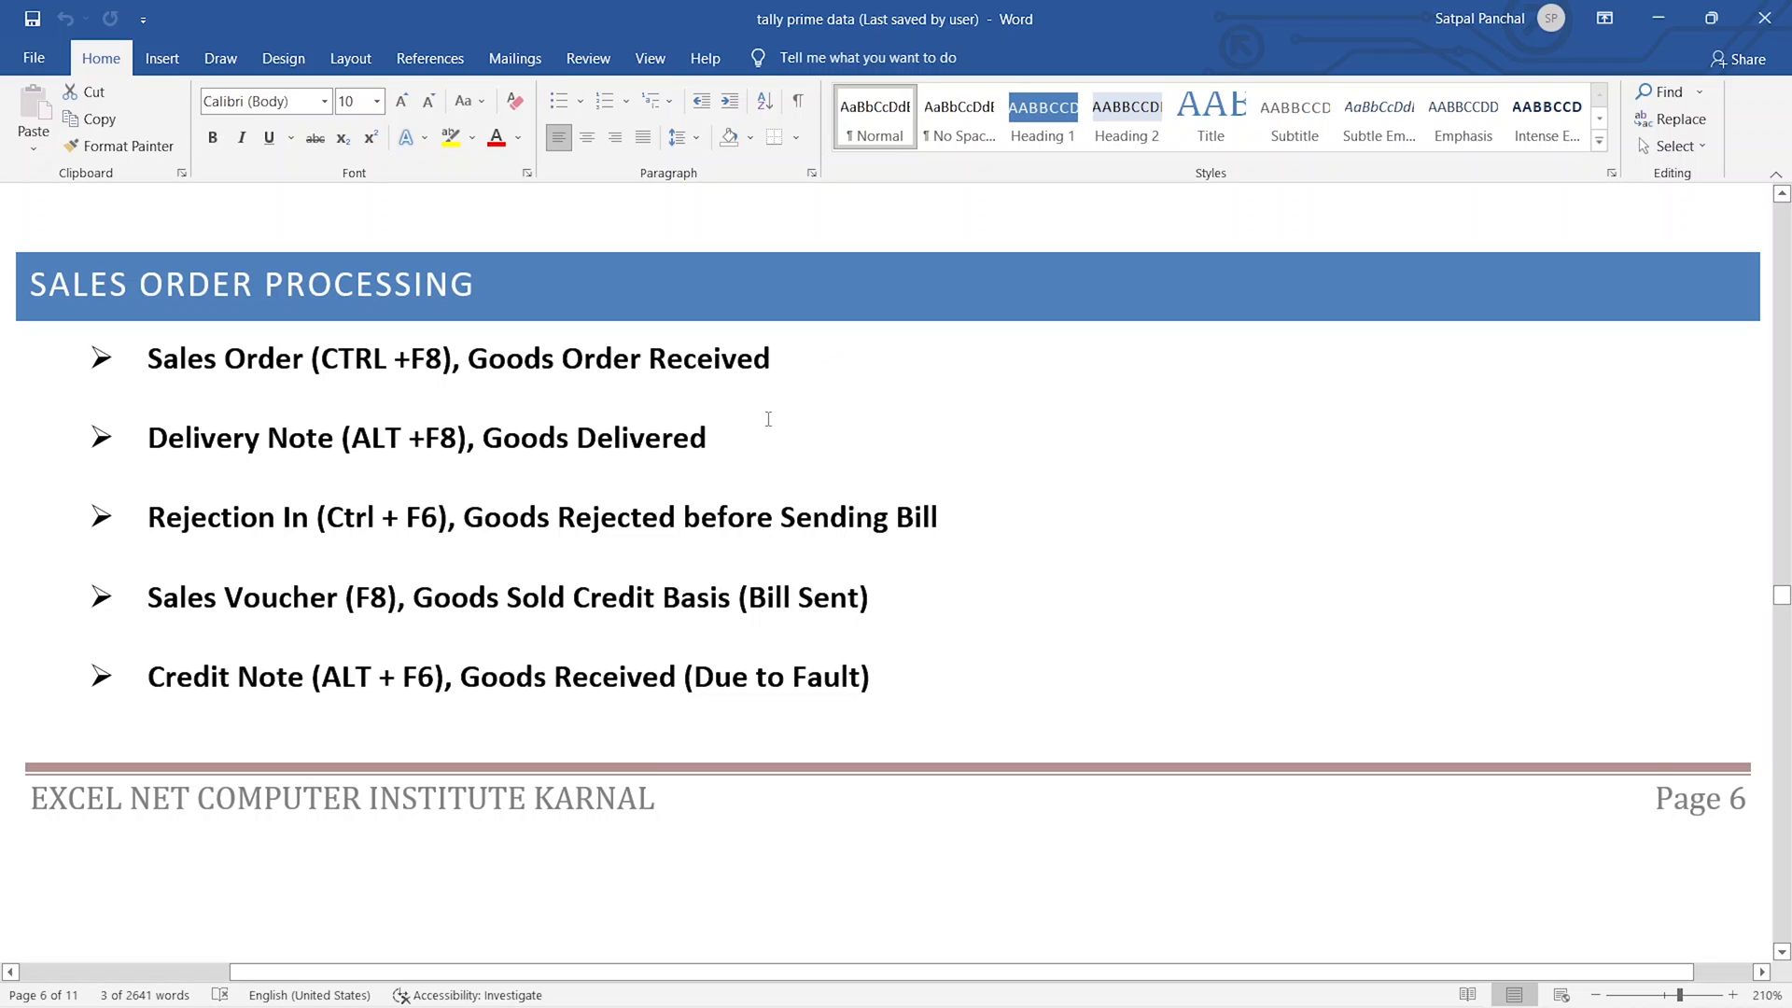
scroll(775, 427, down, 2)
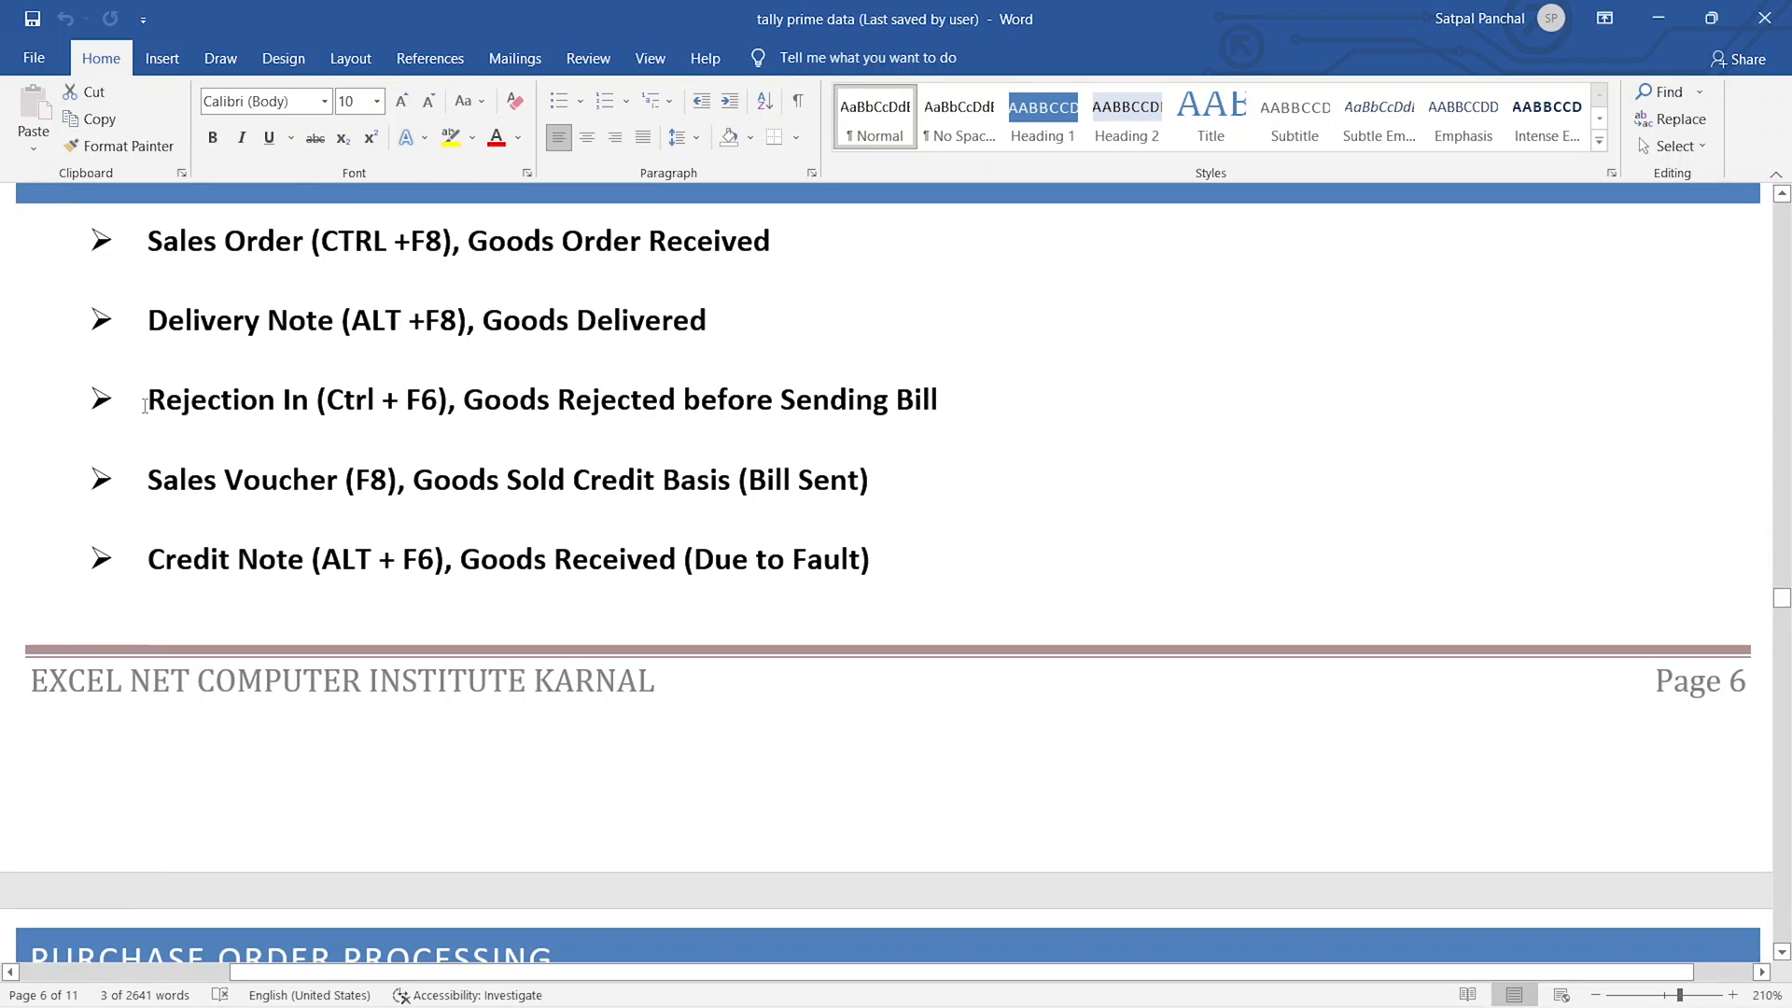
Review the Rejection In, Sales Voucher and Credit Note stages listed under Sales Order Processing on page 6.
drag(145, 406, 959, 368)
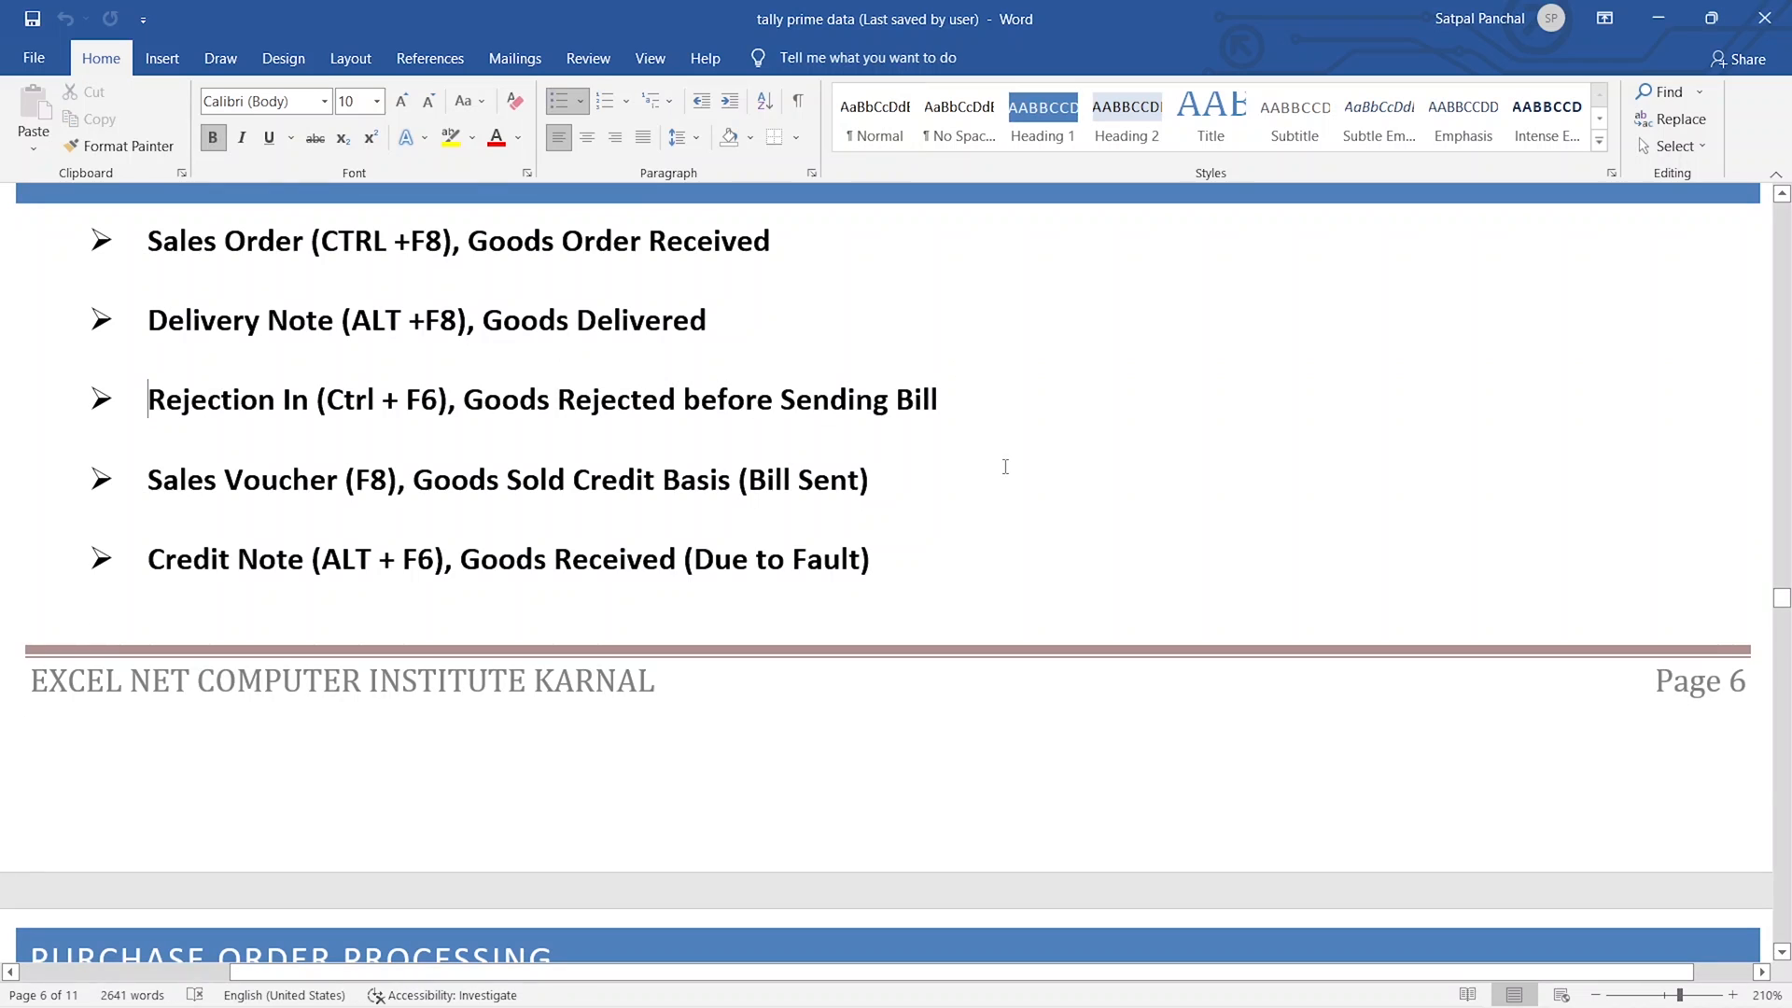
scroll(242, 398, down, 1)
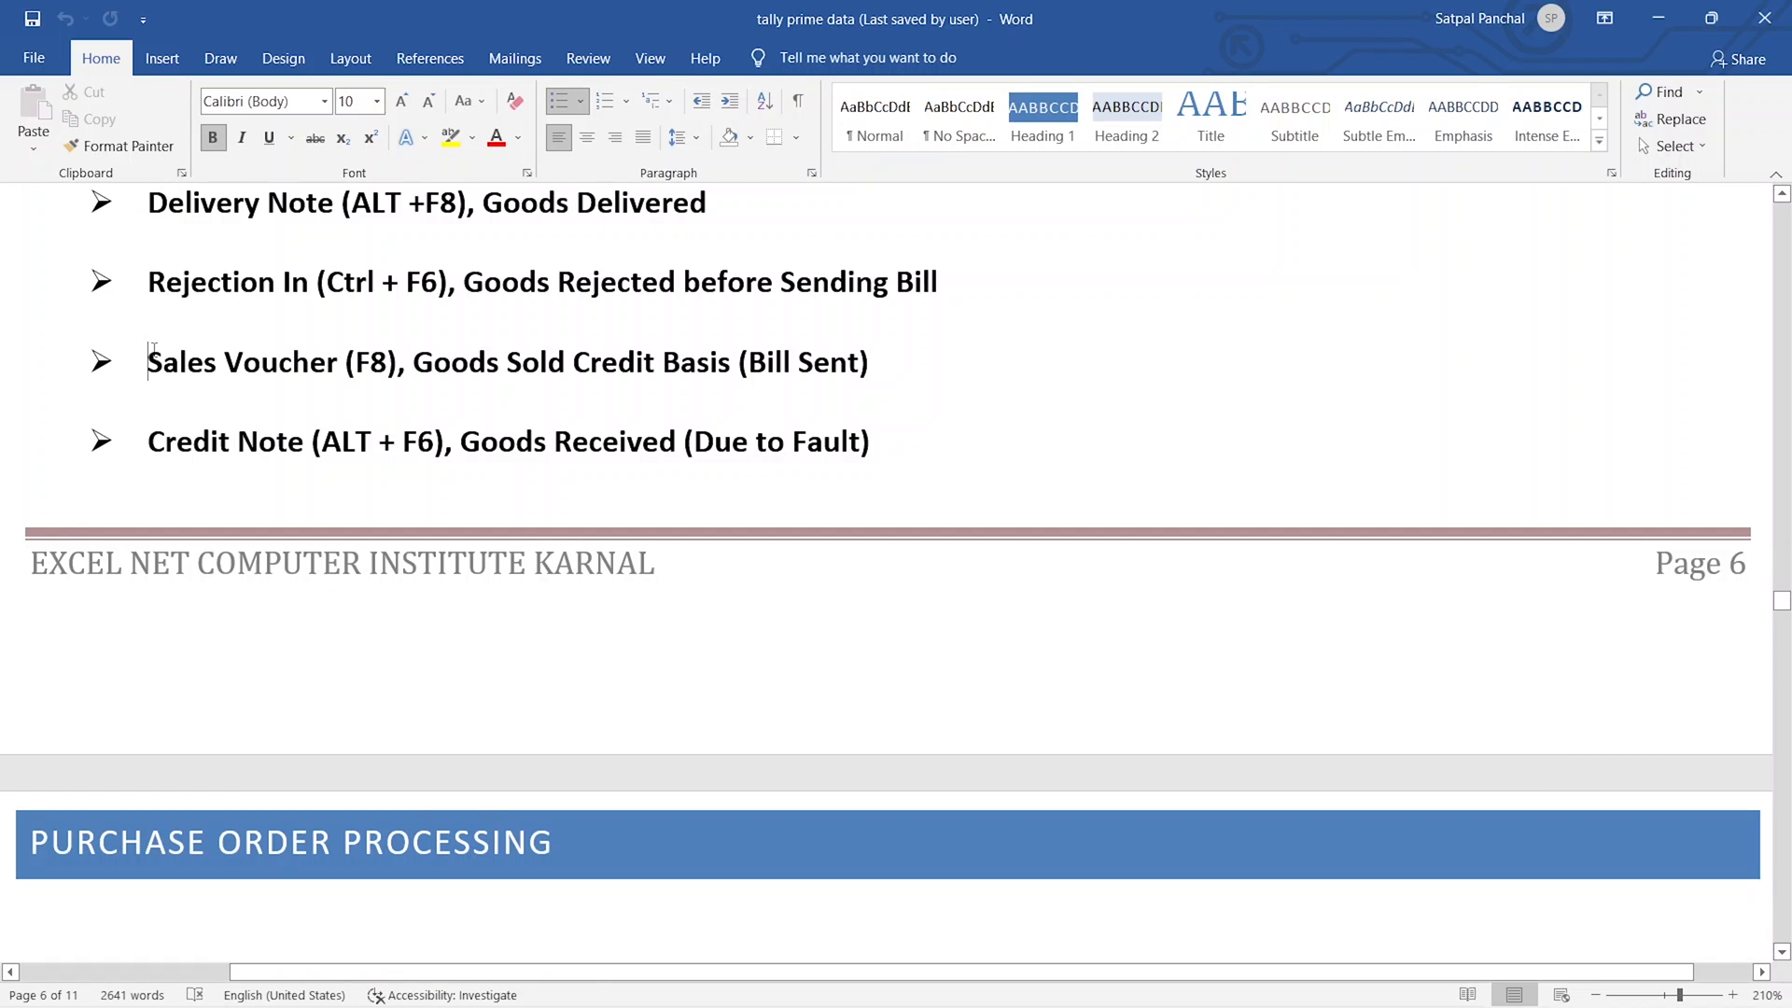
drag(149, 363, 264, 366)
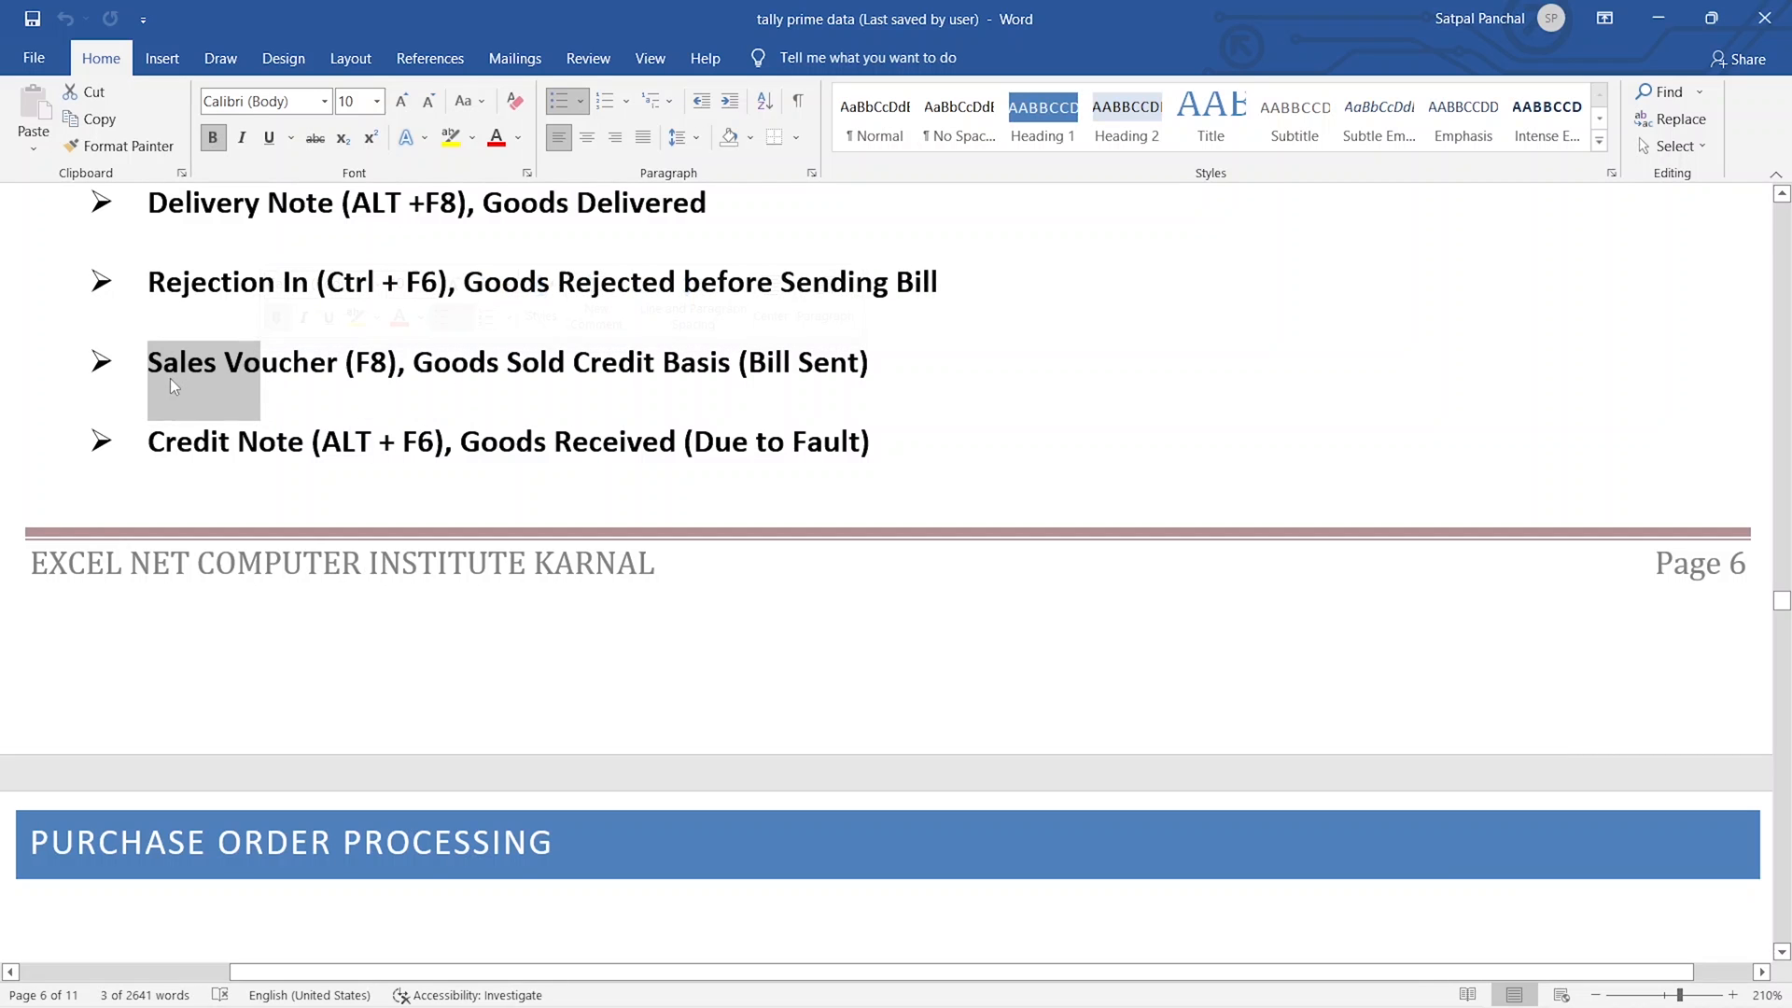
drag(150, 359, 946, 370)
click(915, 444)
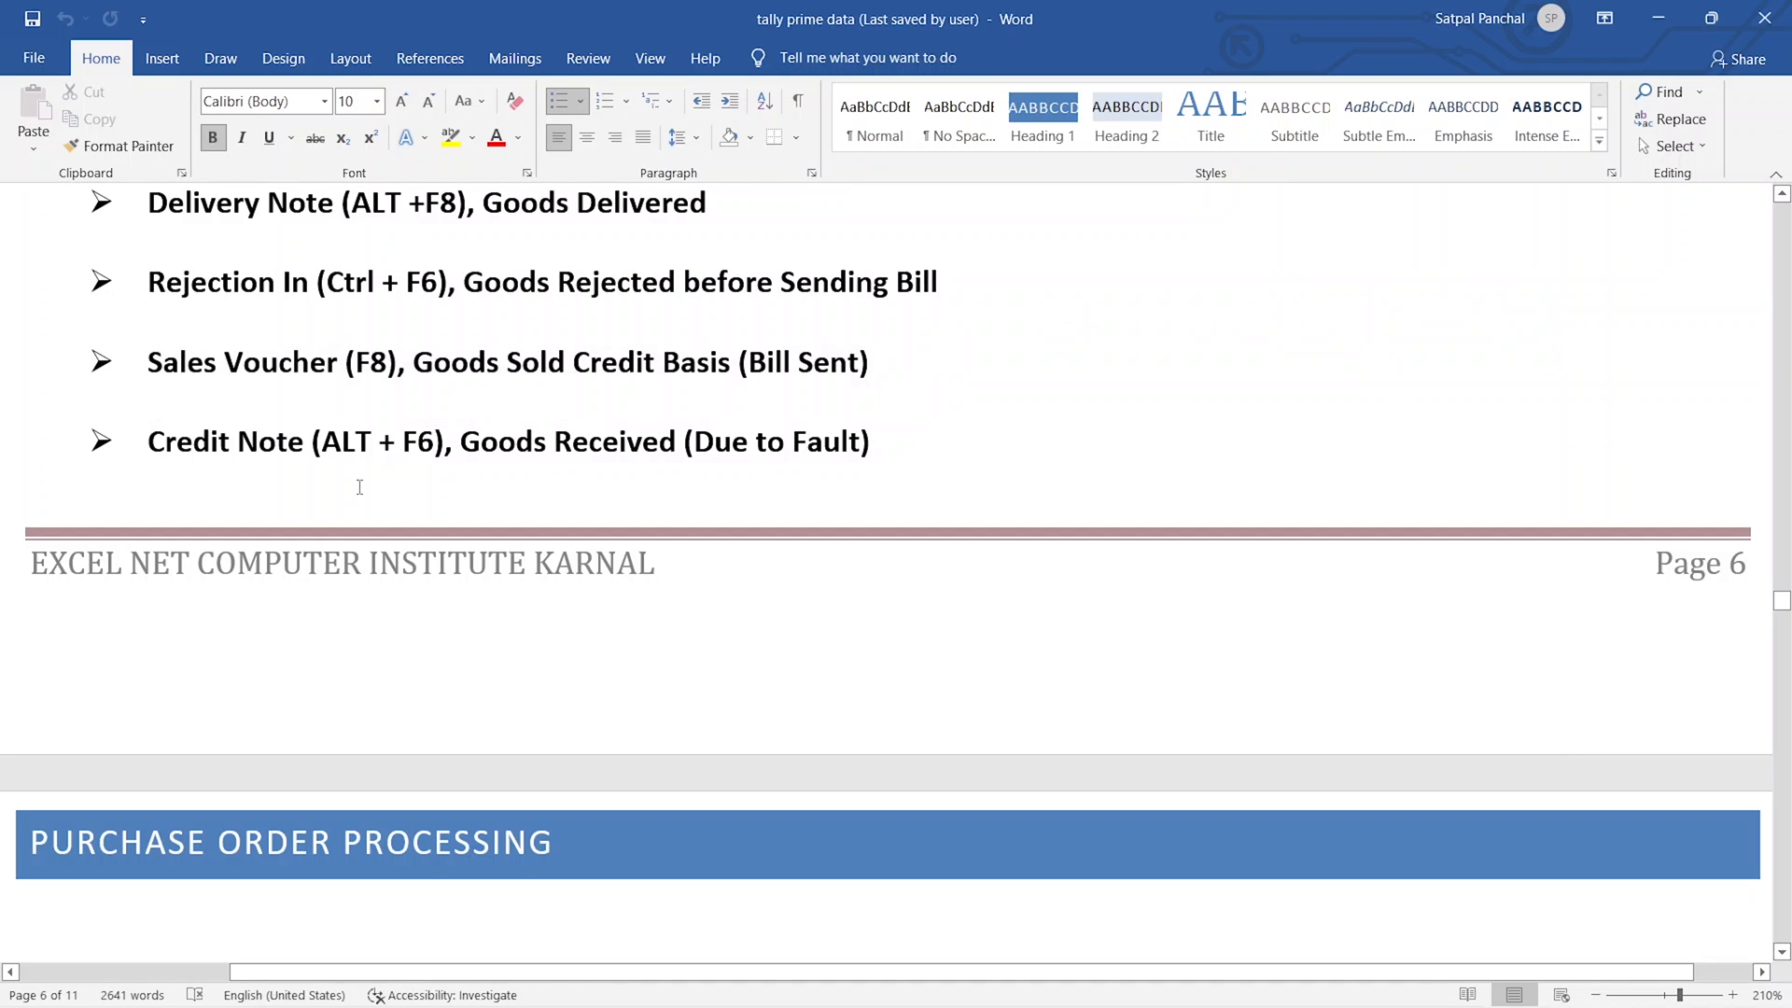
Switch to TallyPrime, close the blank Rejections In voucher and return to the Gateway of Tally.
key(alt+Tab)
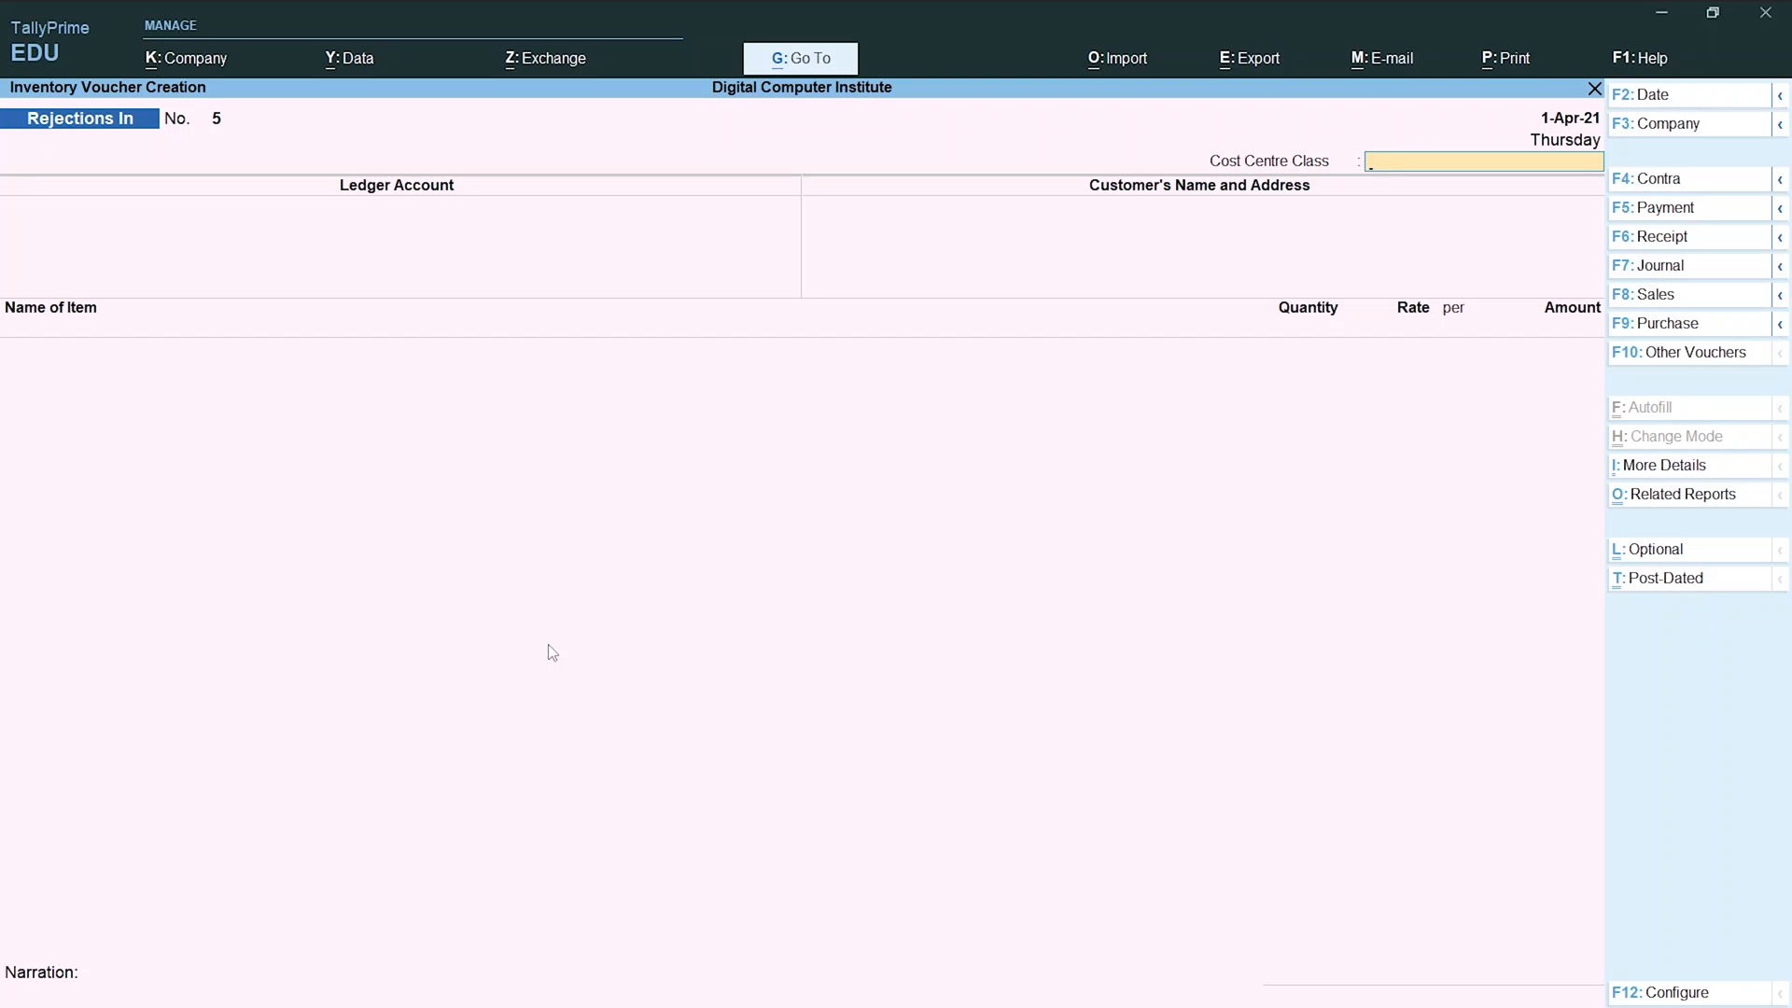
key(Escape)
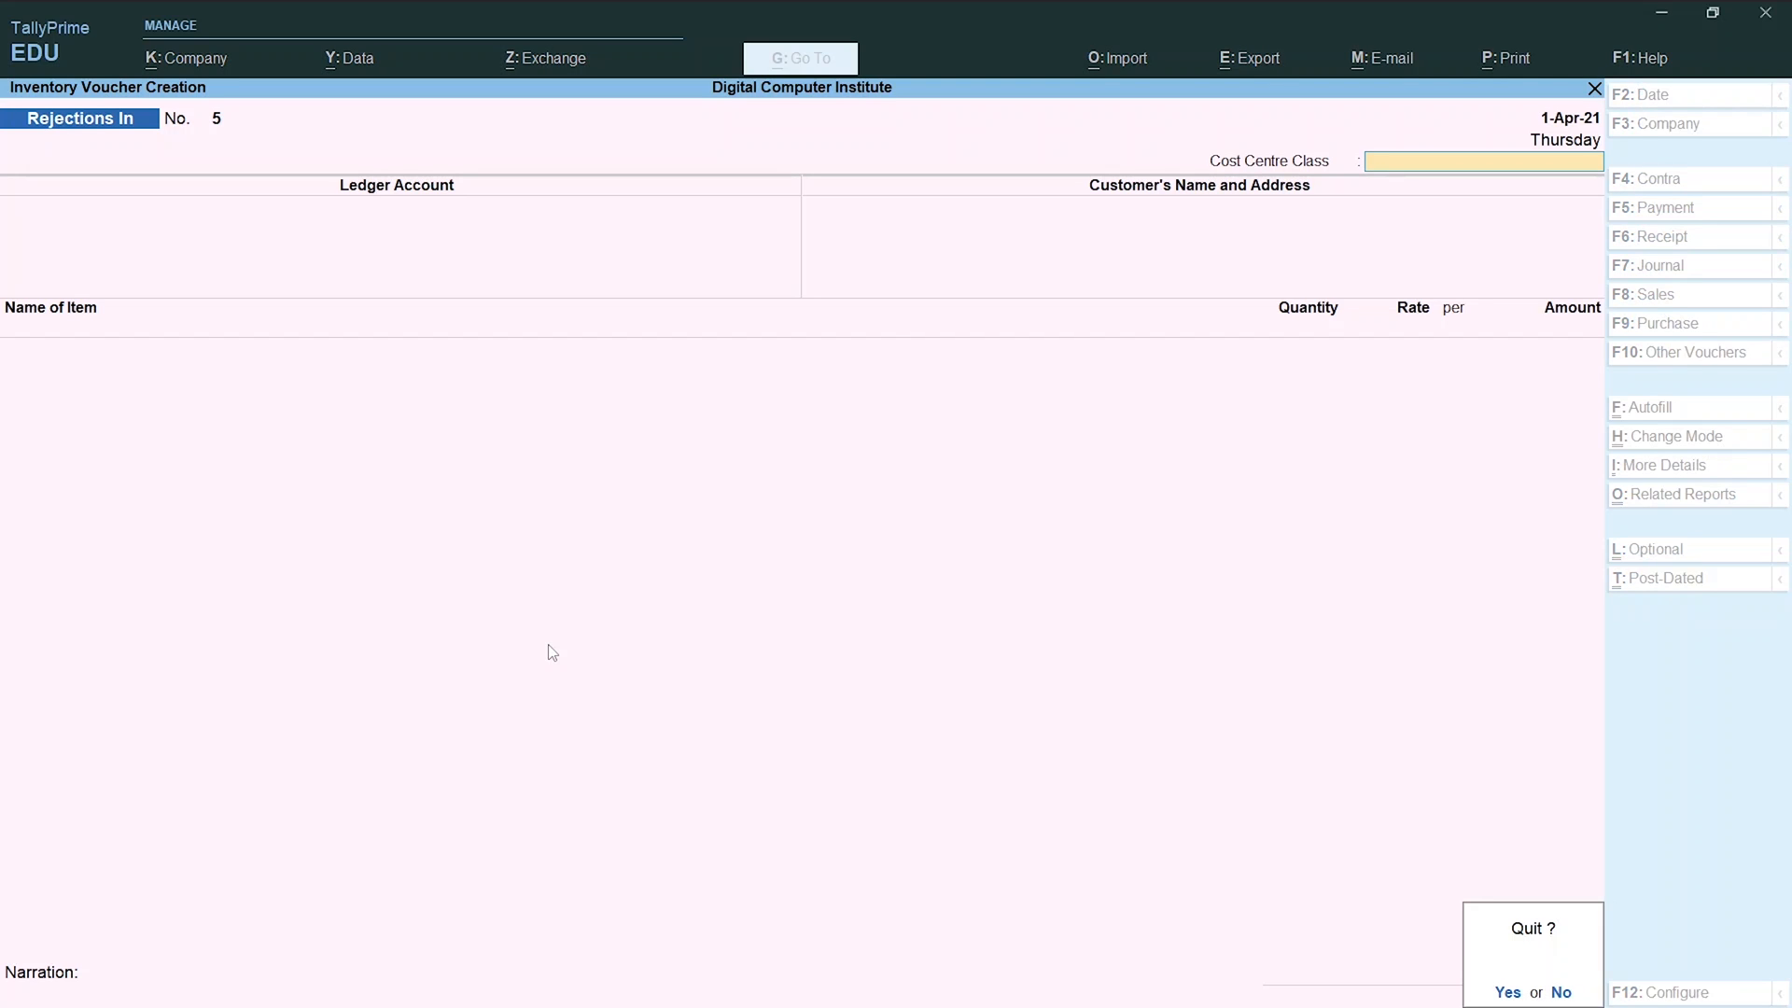
key(y)
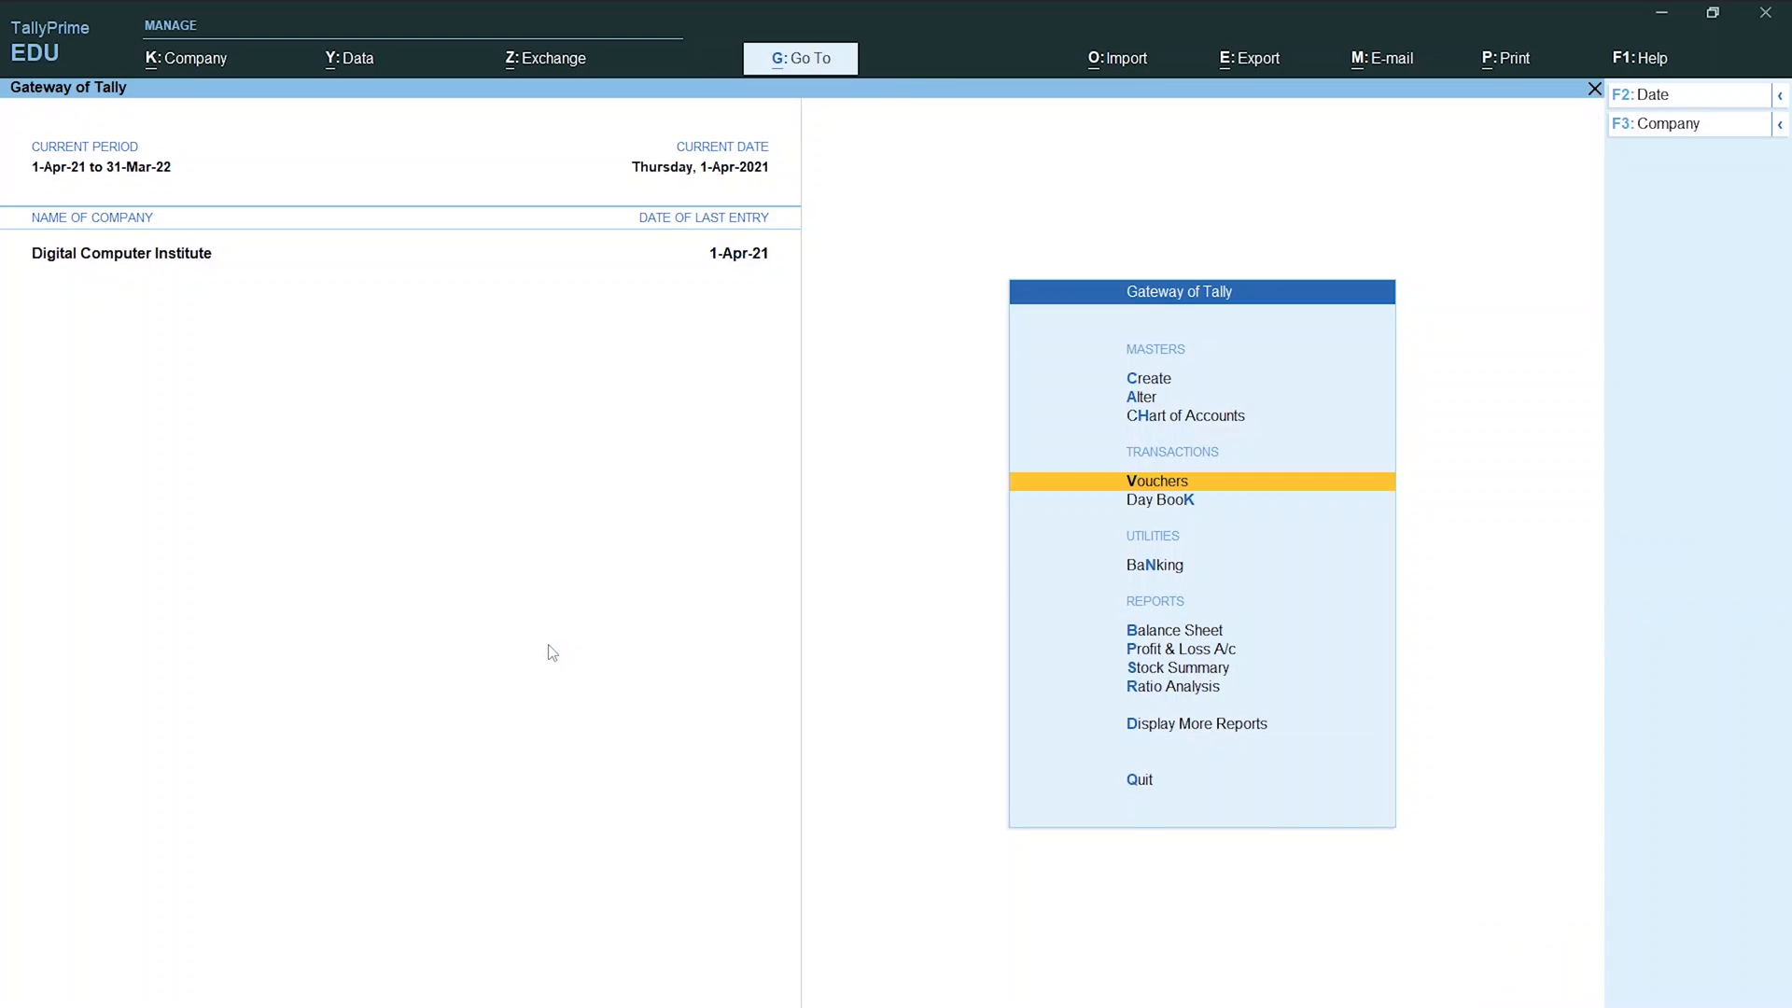
key(Escape)
key(n)
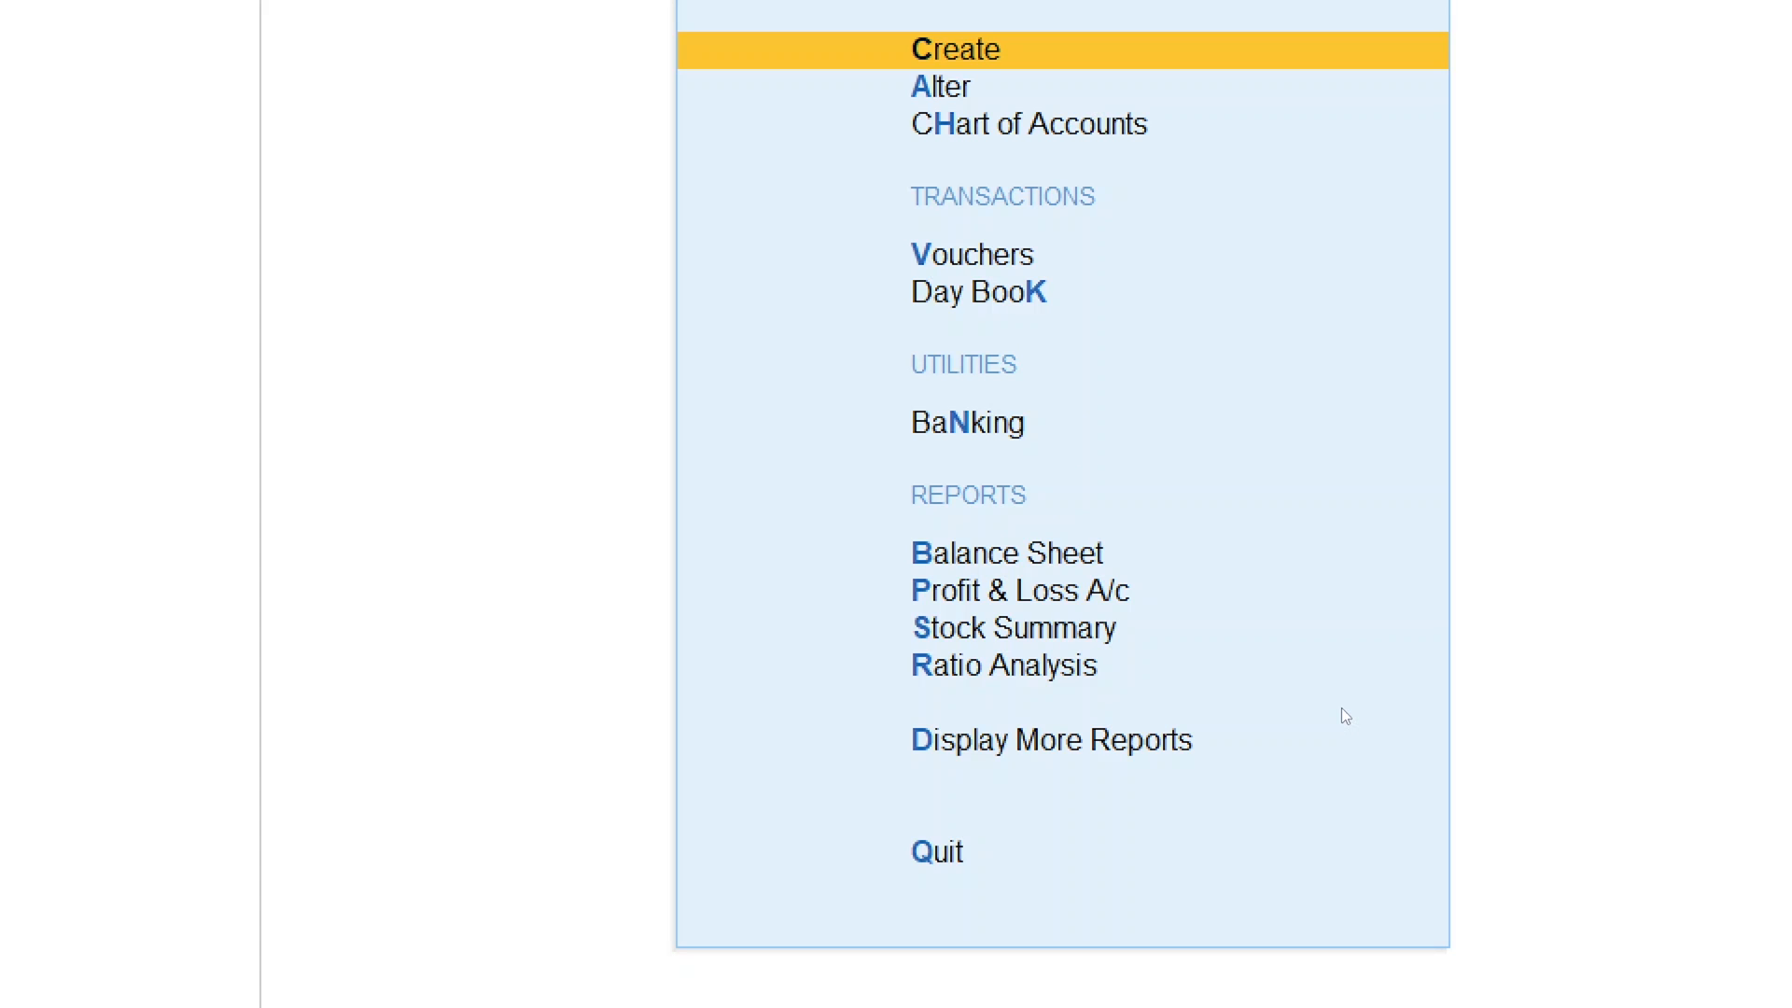
Open the Statements of Inventory reports under Display More Reports.
key(Down)
key(Down)
key(Down)
key(Down)
key(Down)
key(Down)
key(Down)
key(Down)
key(Down)
key(Down)
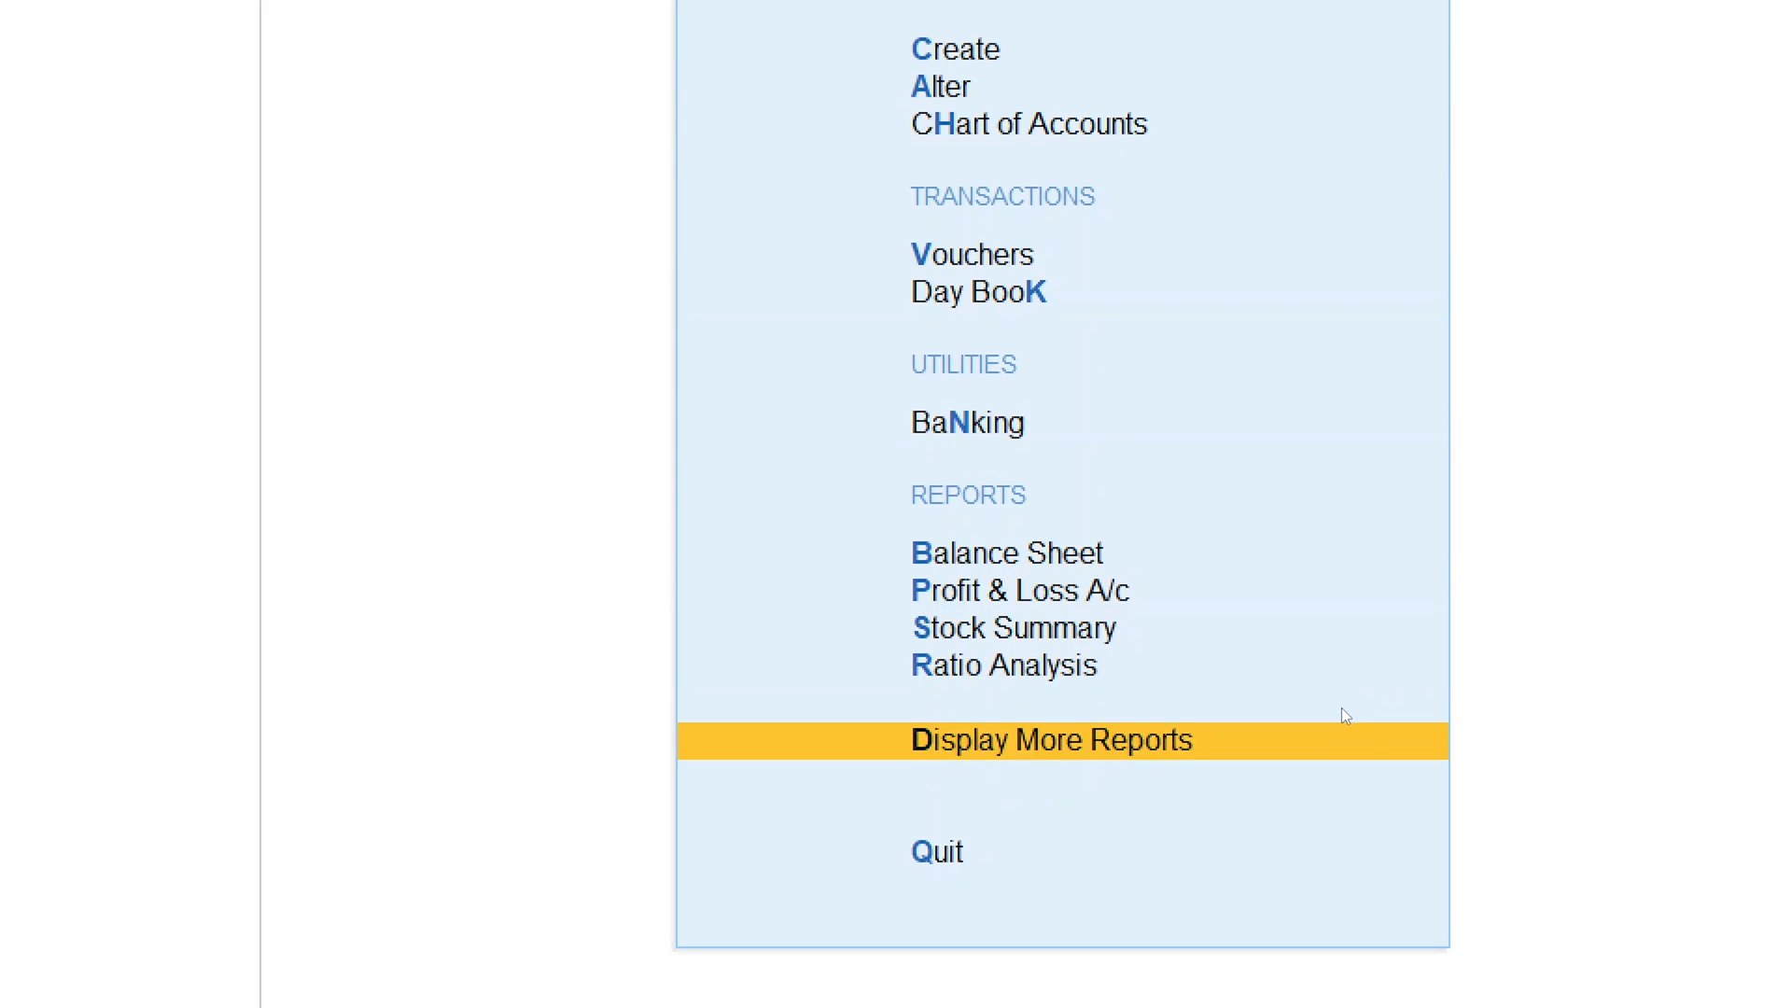
key(Return)
key(Down)
key(Down)
key(Down)
key(Down)
key(Down)
key(Down)
key(Down)
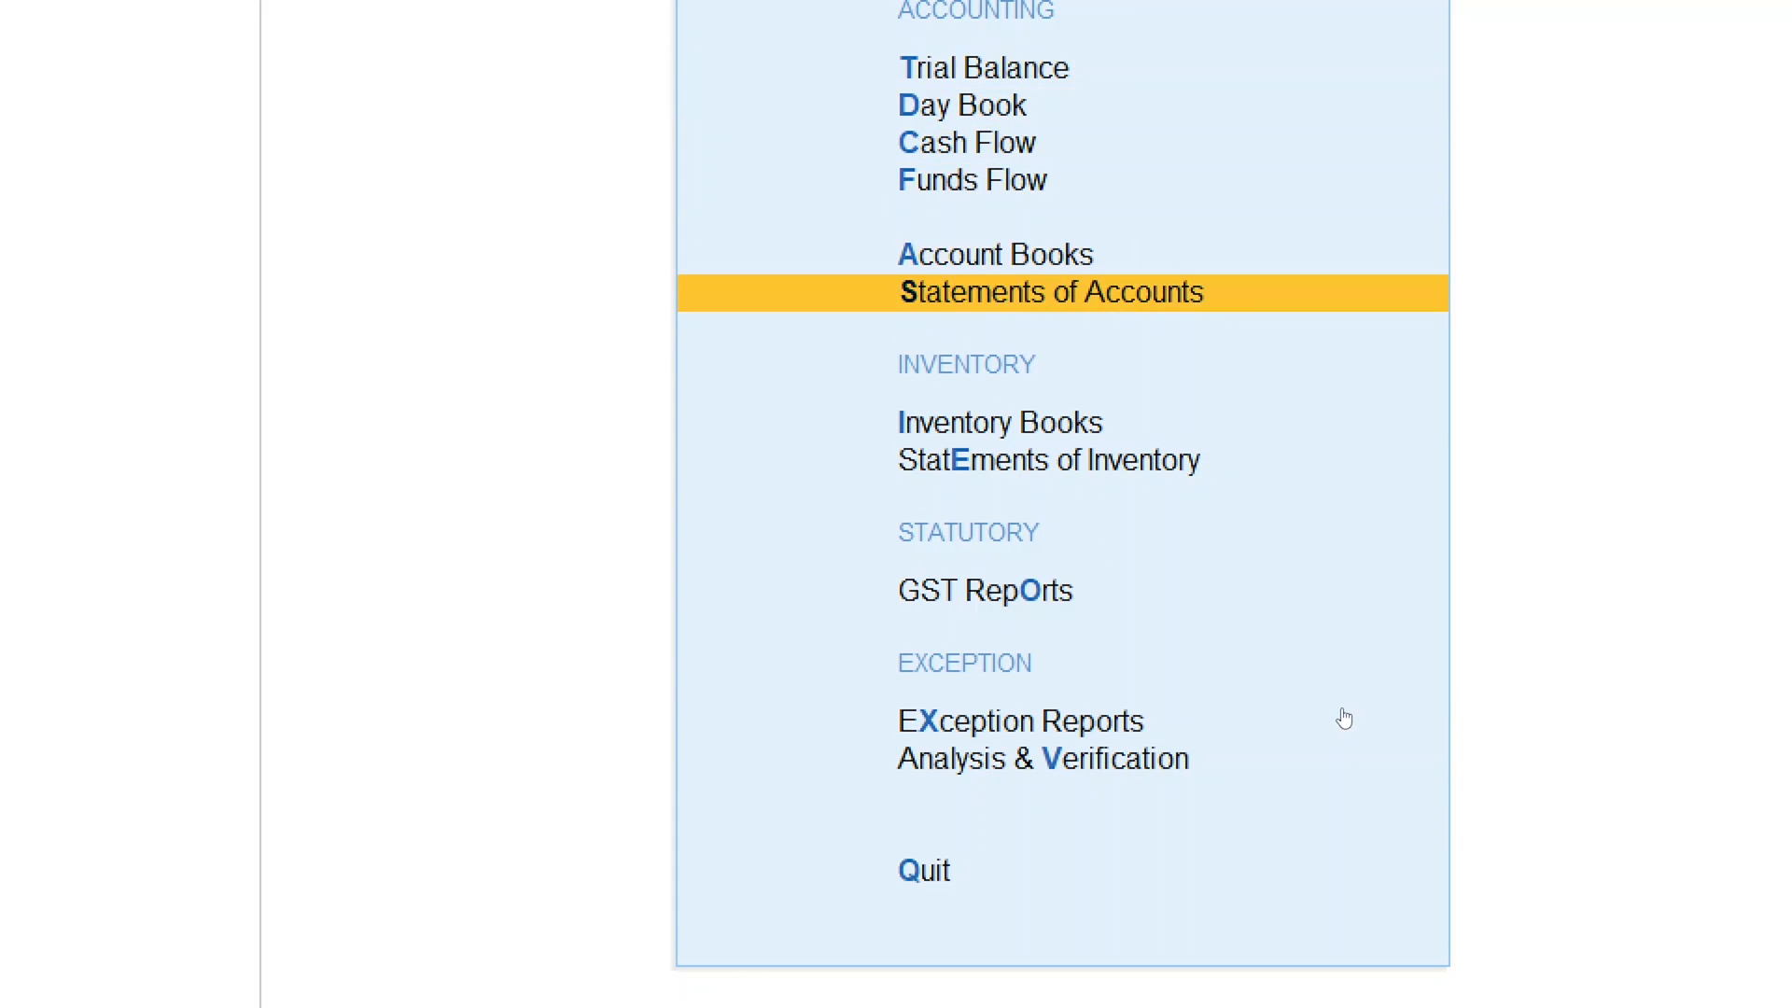
key(Return)
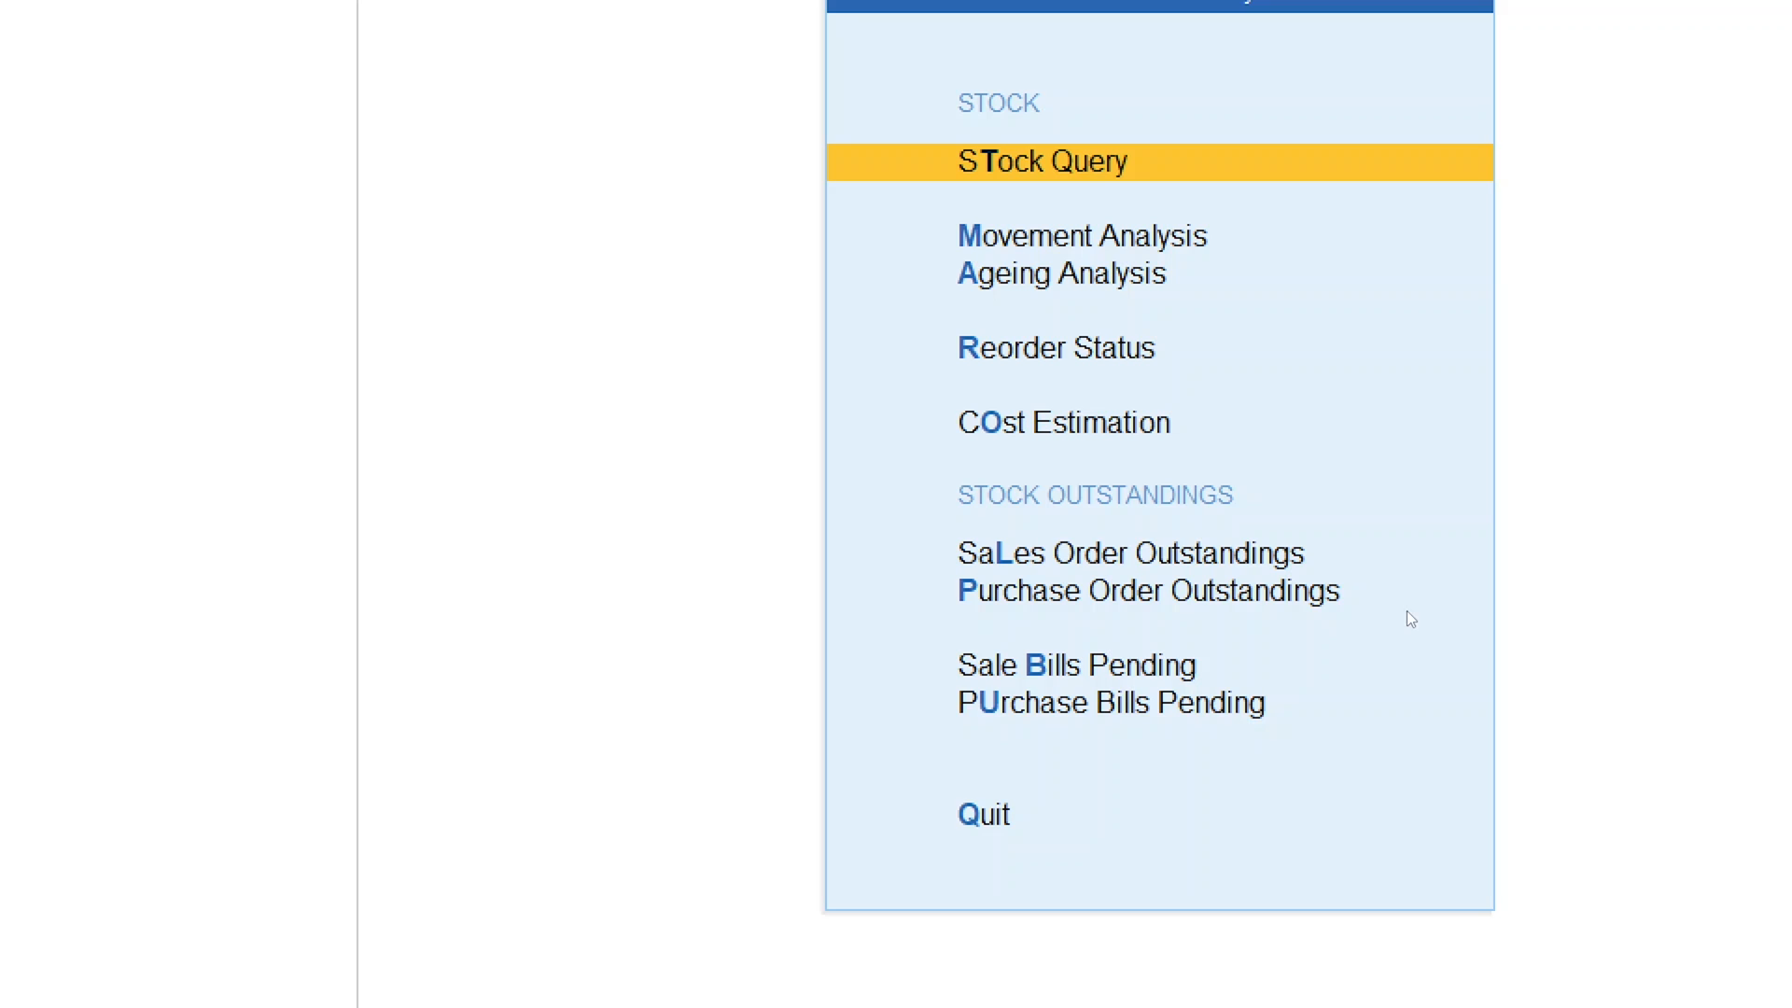
Open the Sales Order Outstandings report for All Orders.
key(Down)
key(Down)
key(Down)
key(Down)
key(Down)
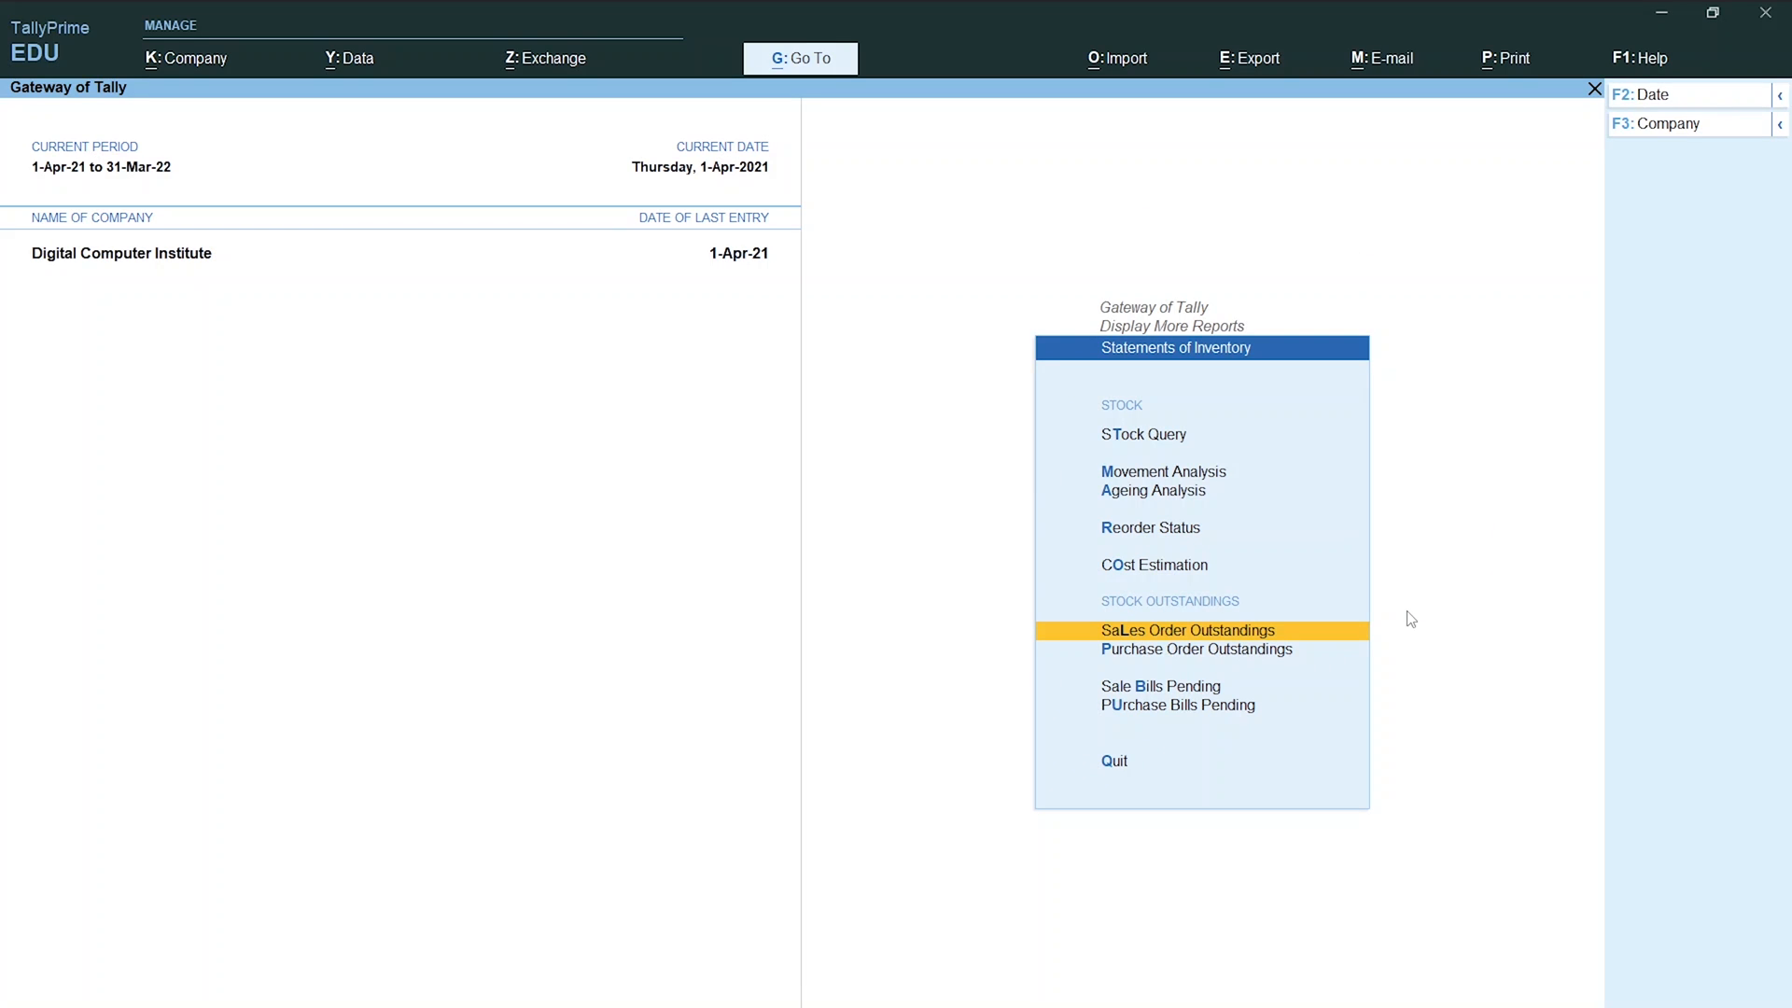
key(Return)
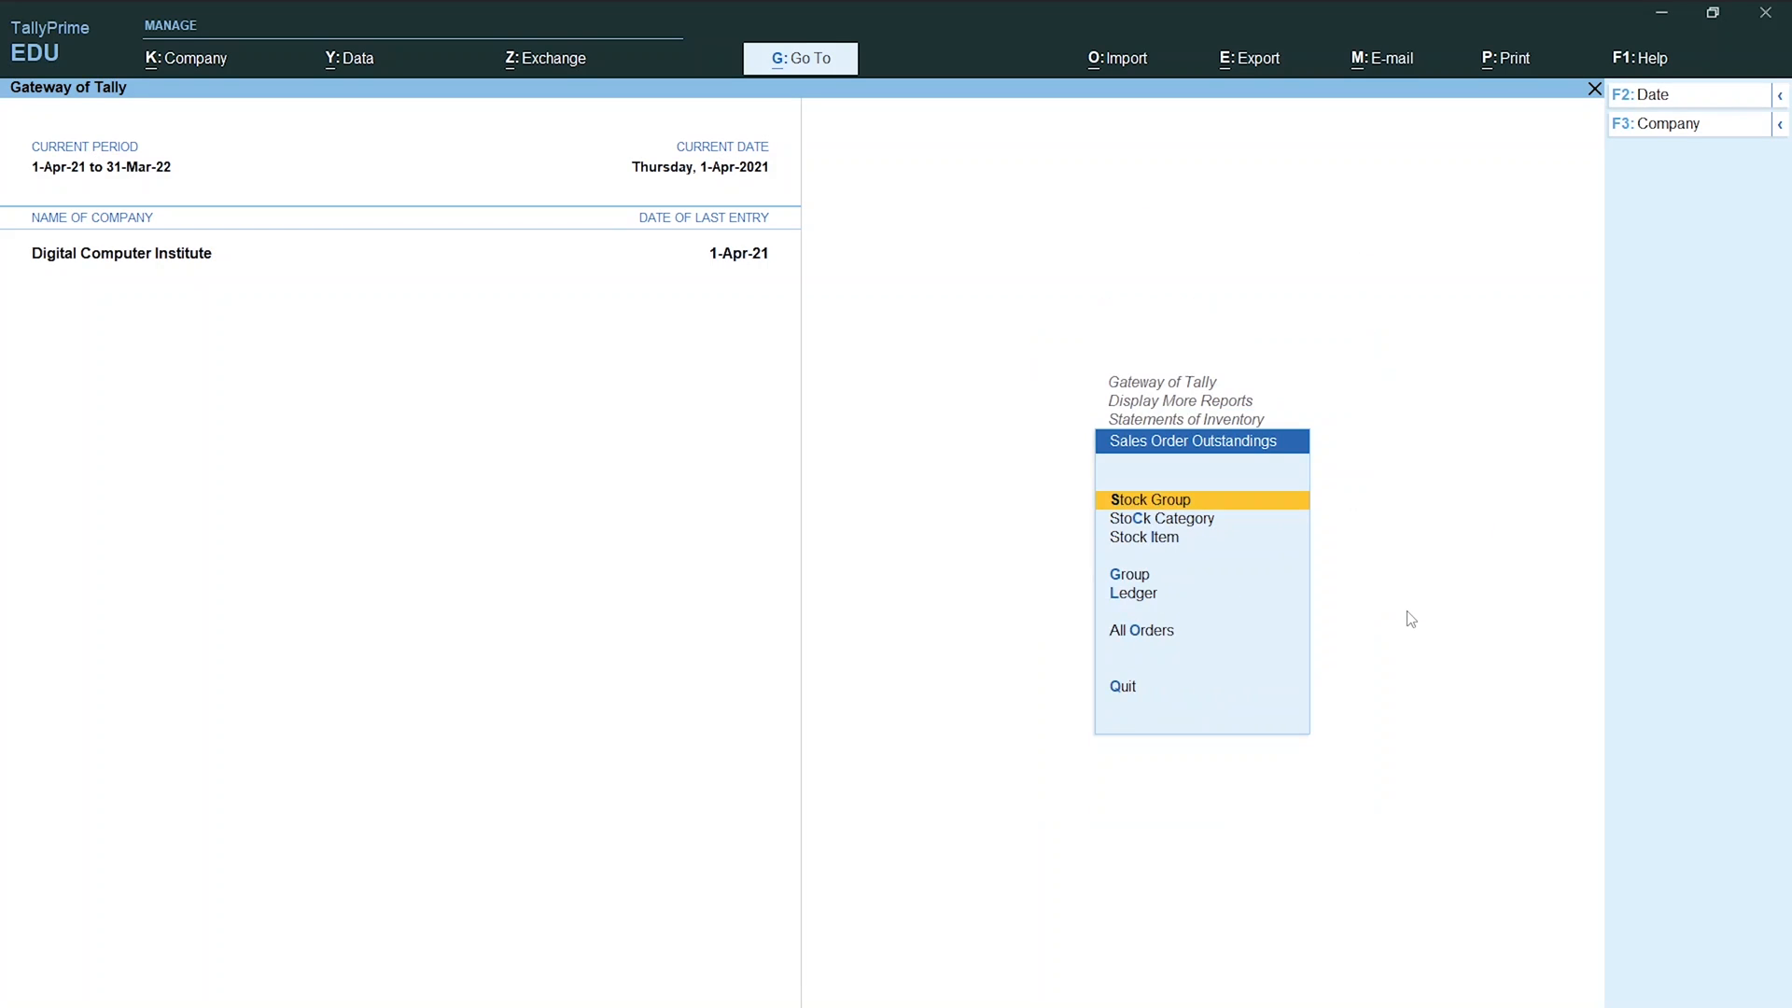
key(Down)
key(Down)
key(Down)
key(Down)
key(Down)
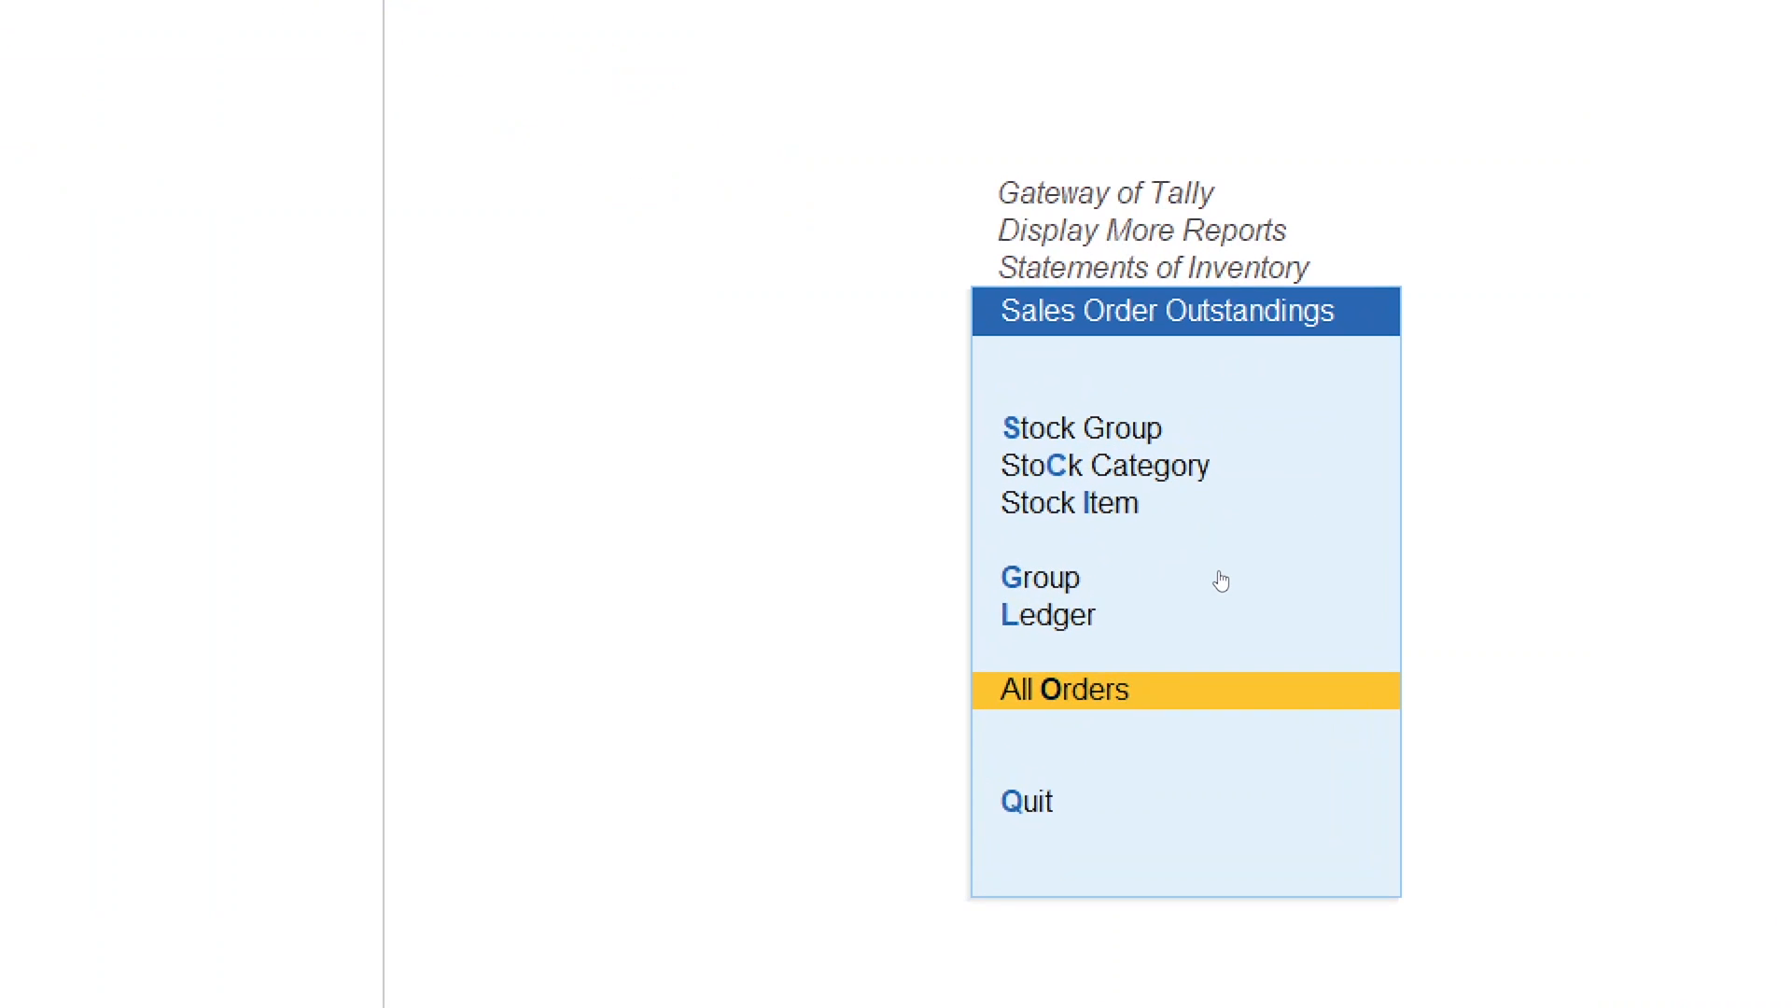
key(Return)
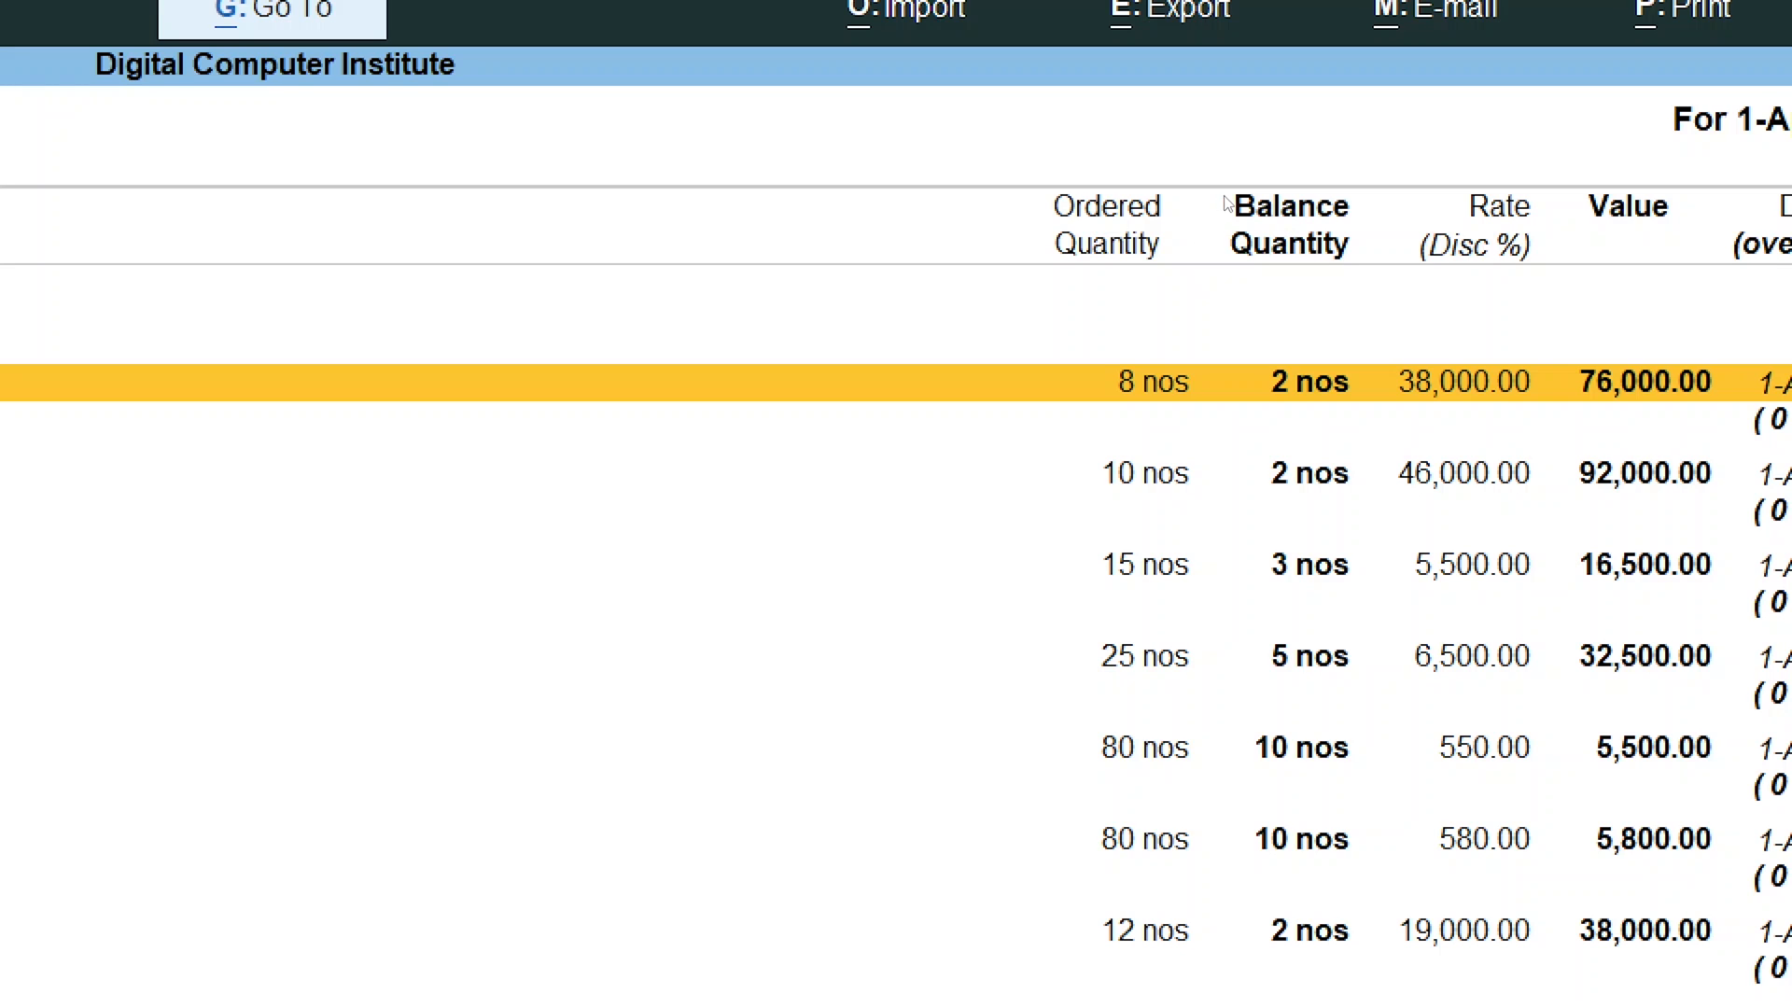
Examine the ordered and balance quantities of the outstanding sales orders down to Mouse M 456, checking back with the Word outline.
key(Down)
key(Down)
key(Down)
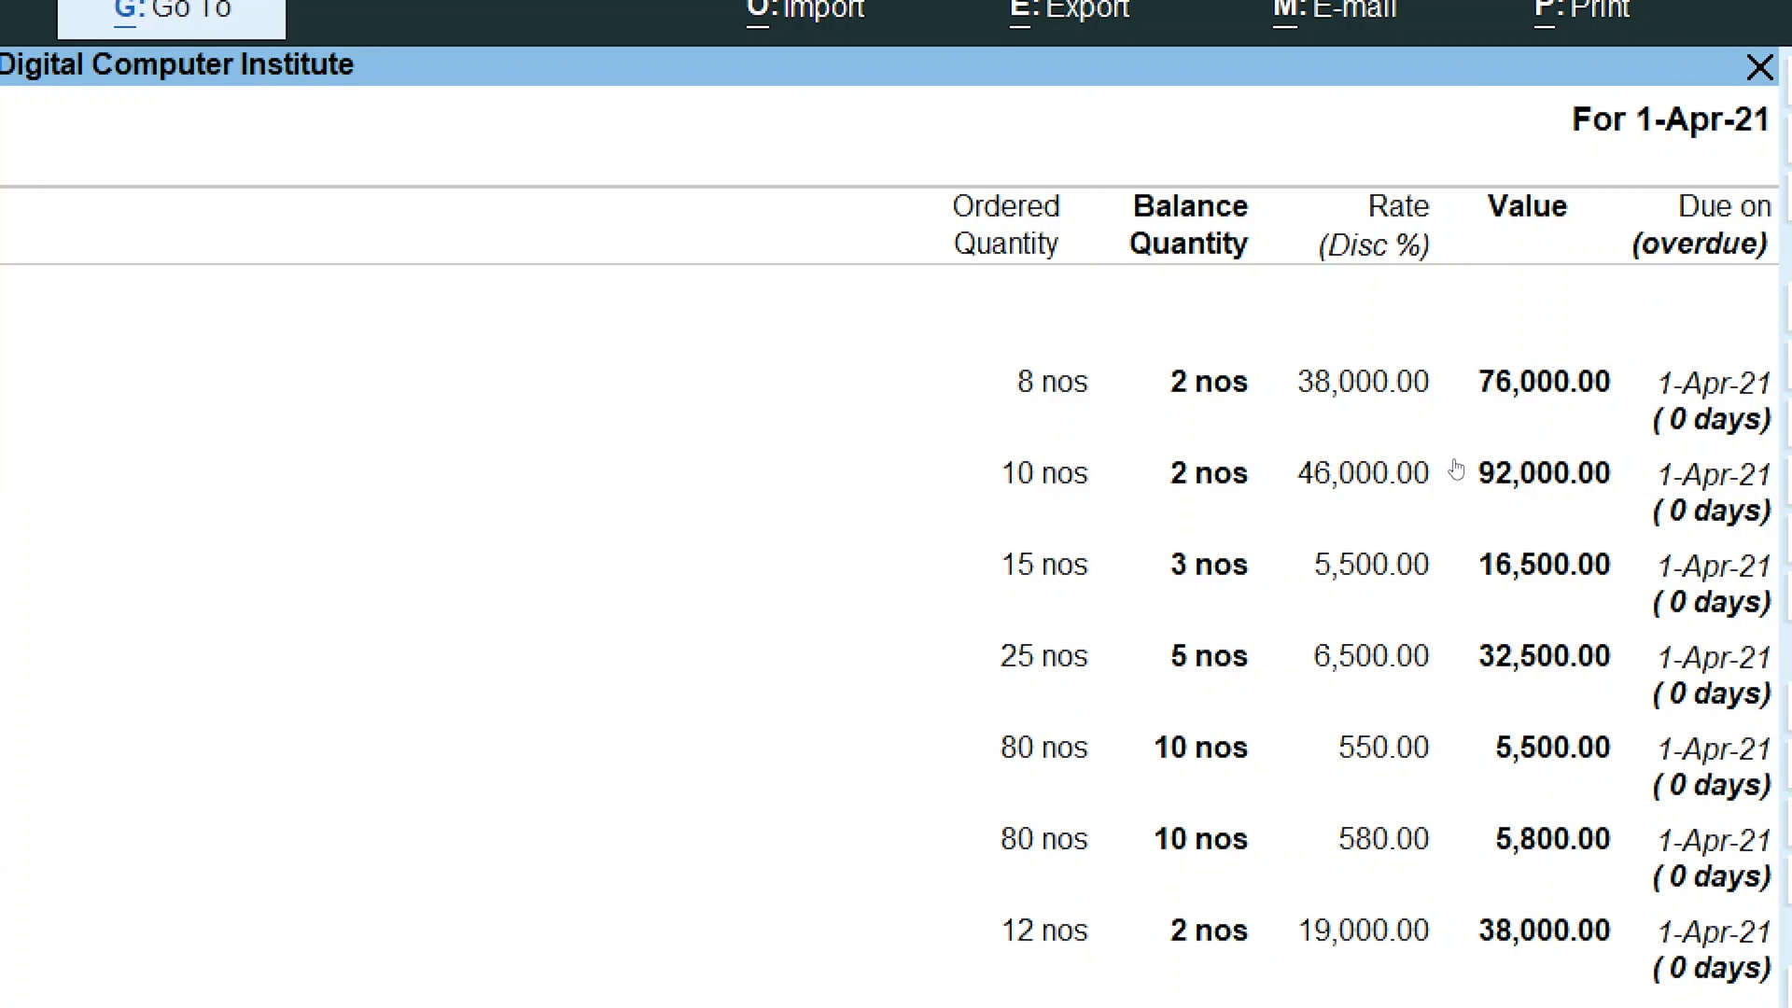
key(Down)
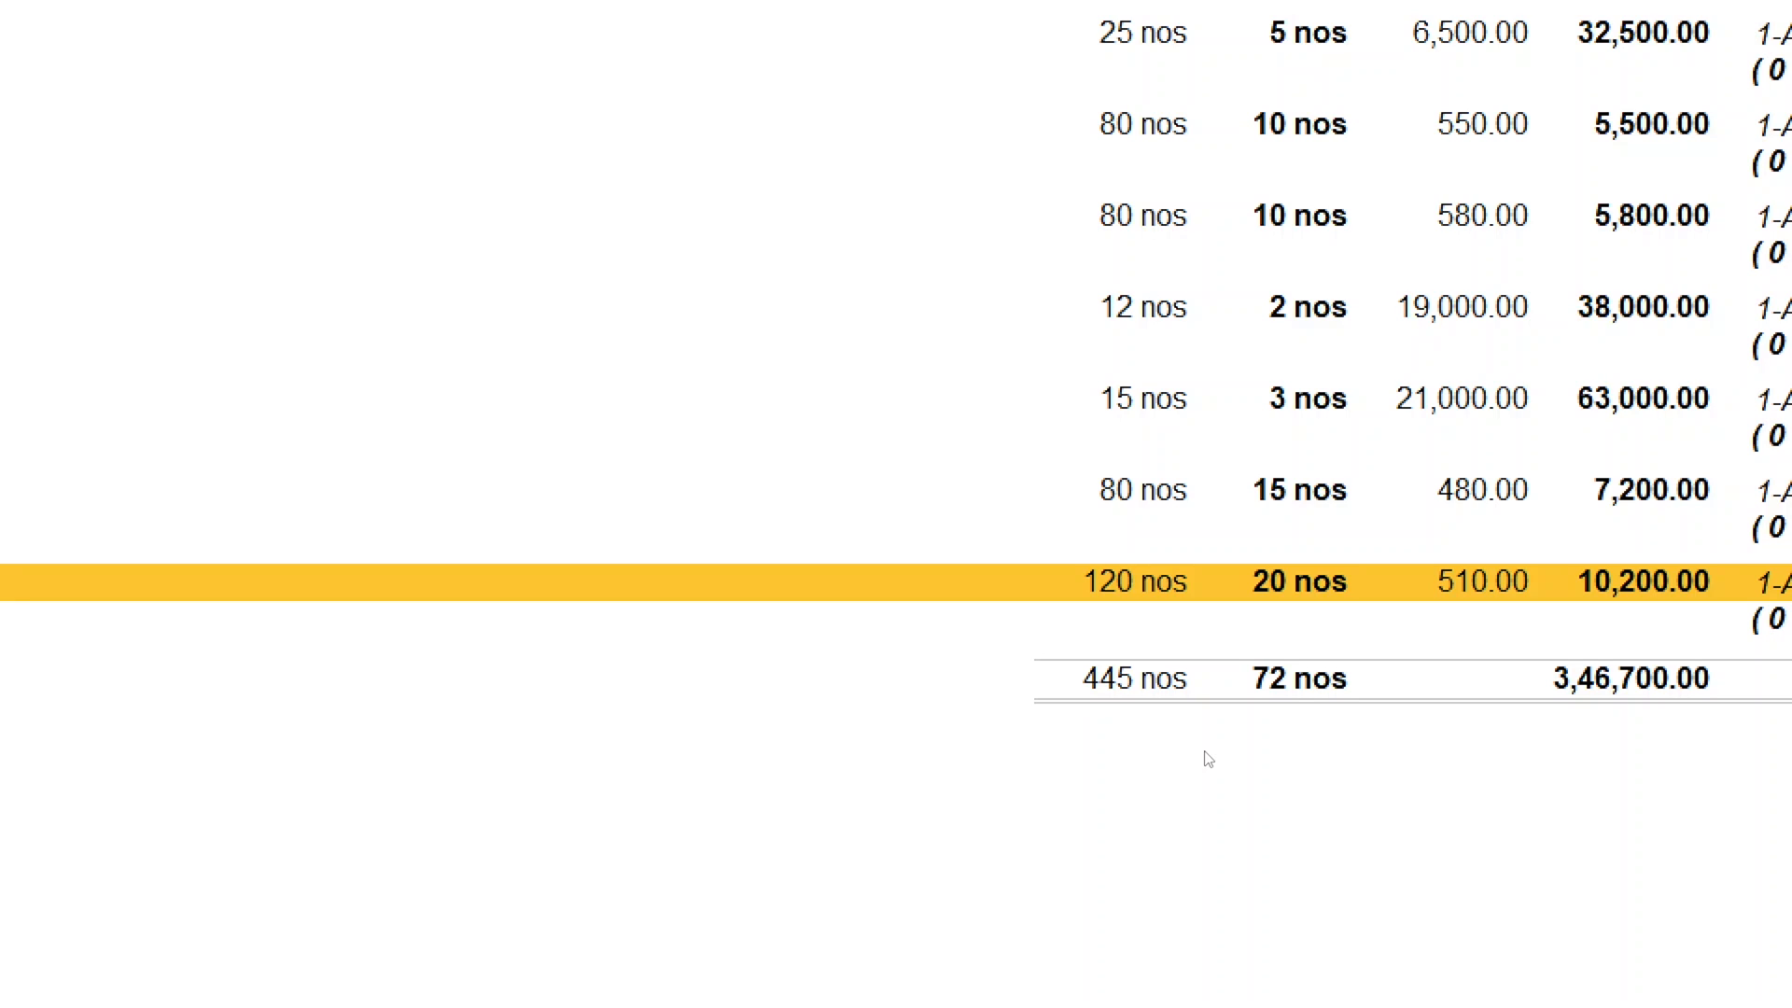
scroll(1208, 759, down, 1)
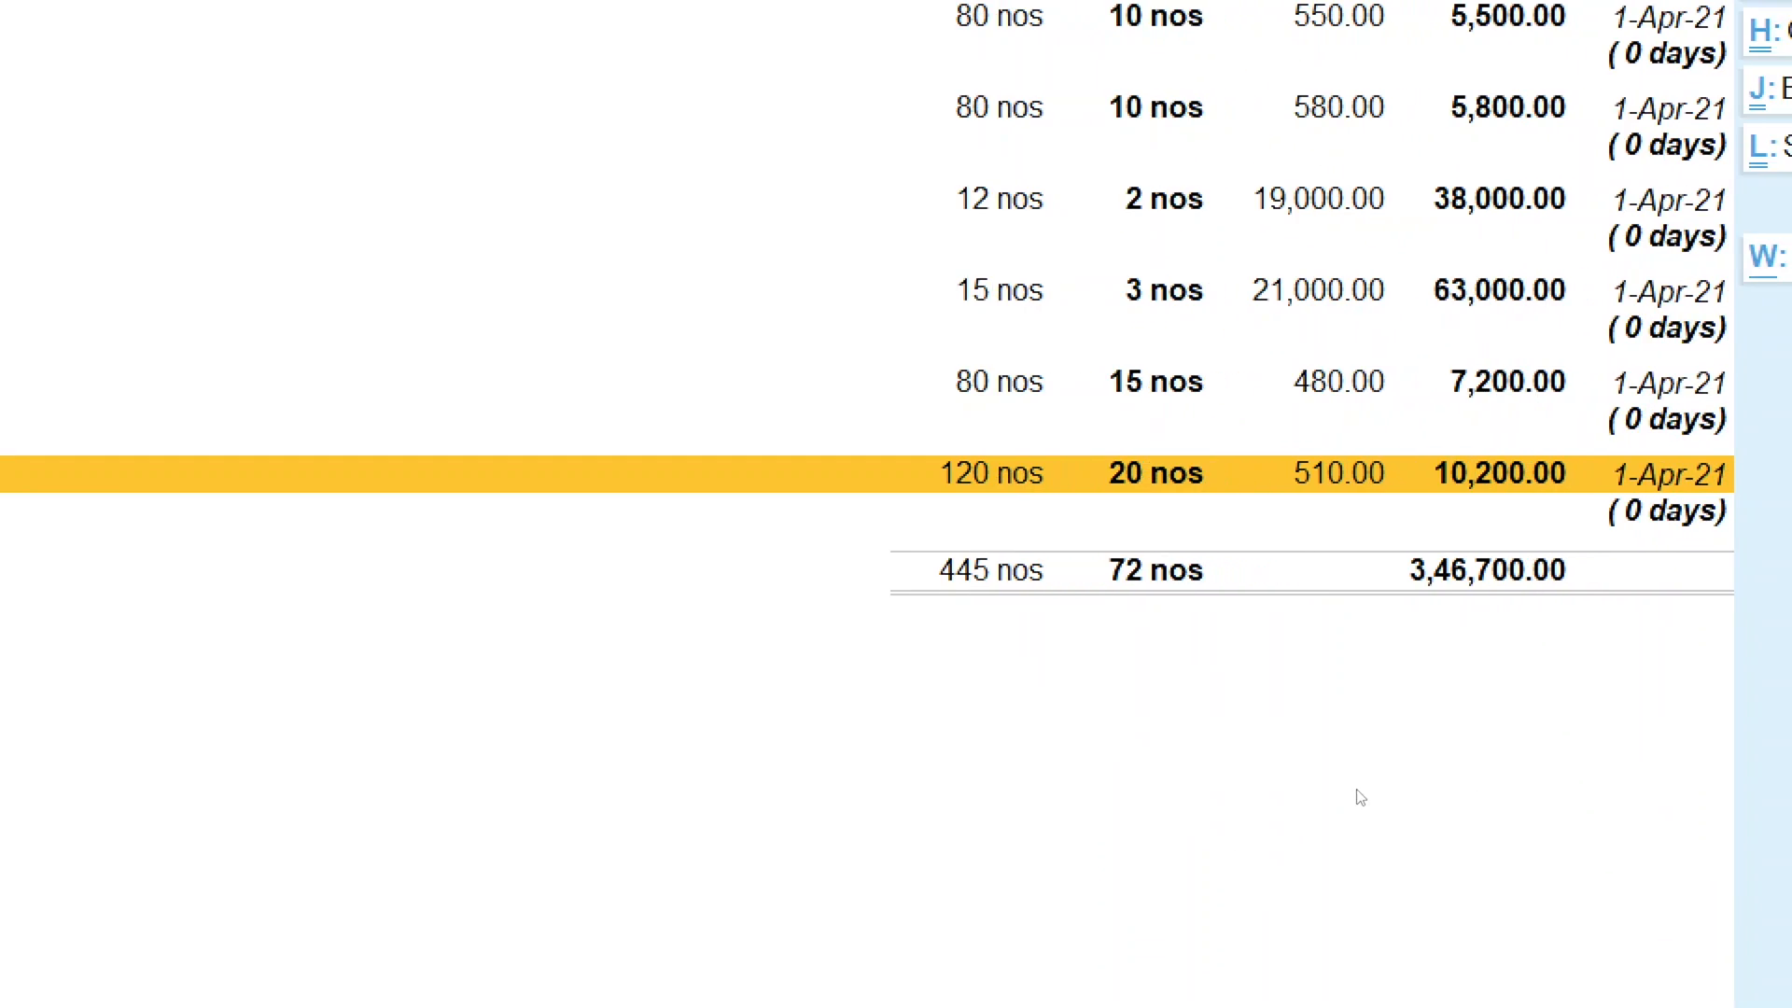
key(alt+Tab)
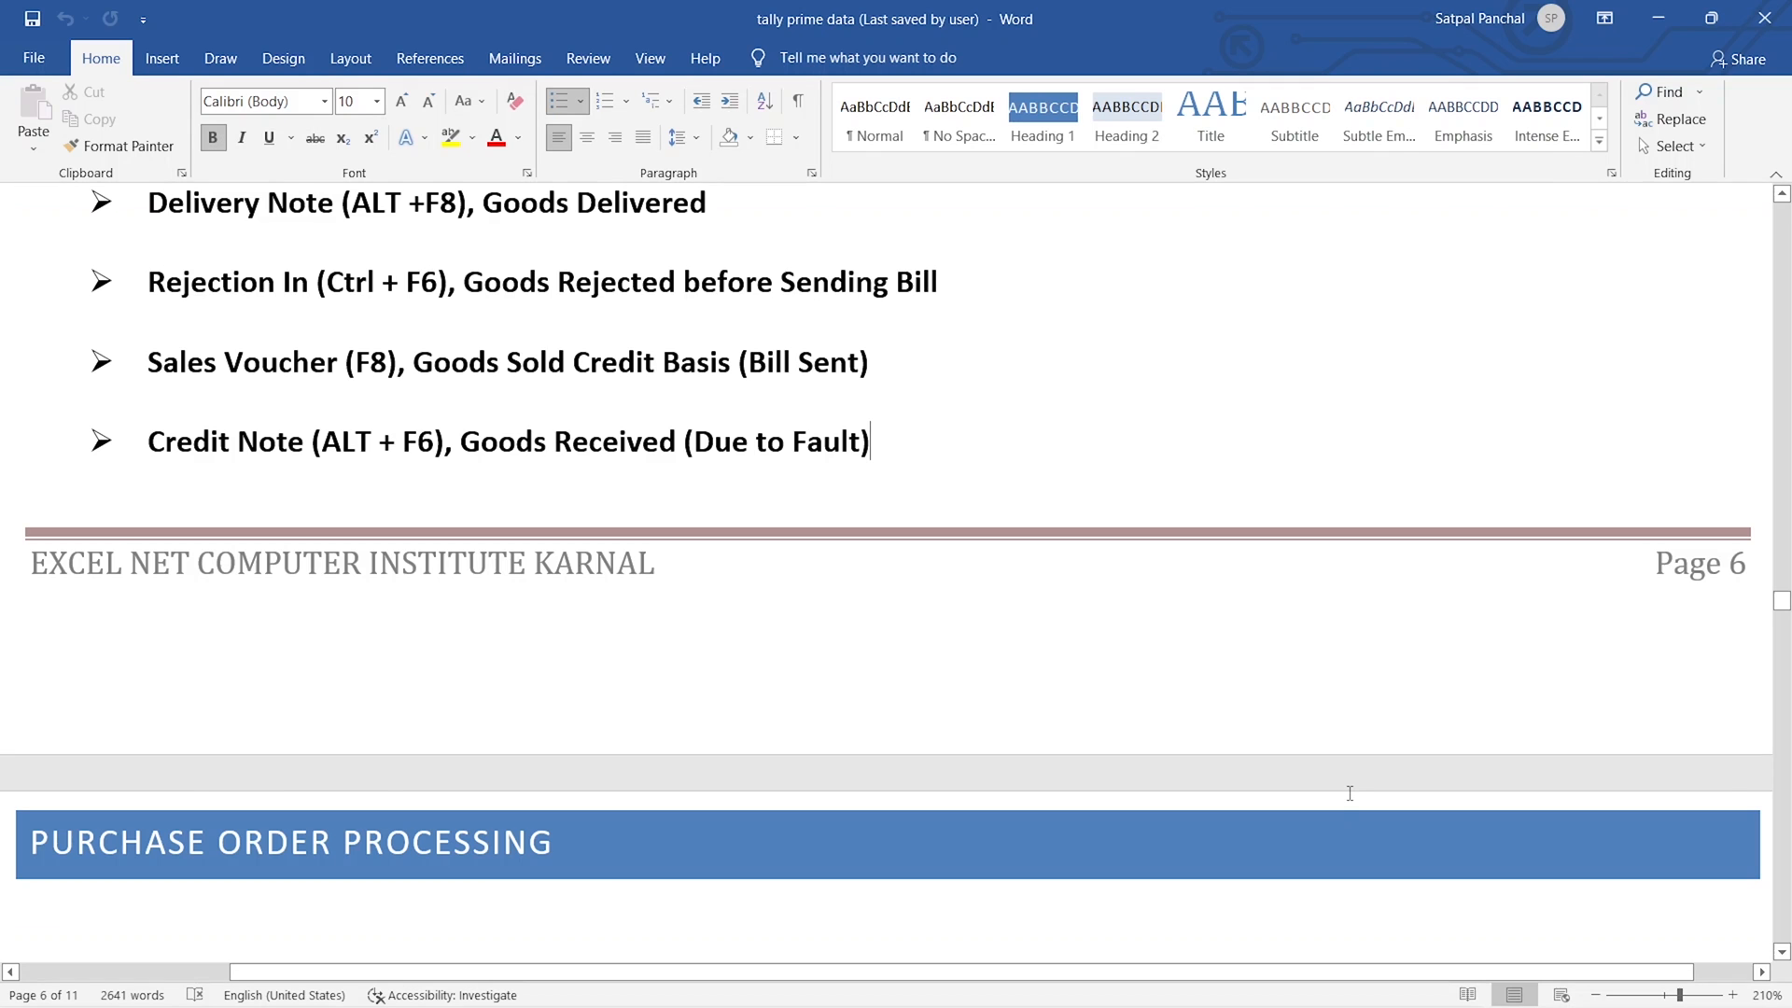
key(alt+Tab)
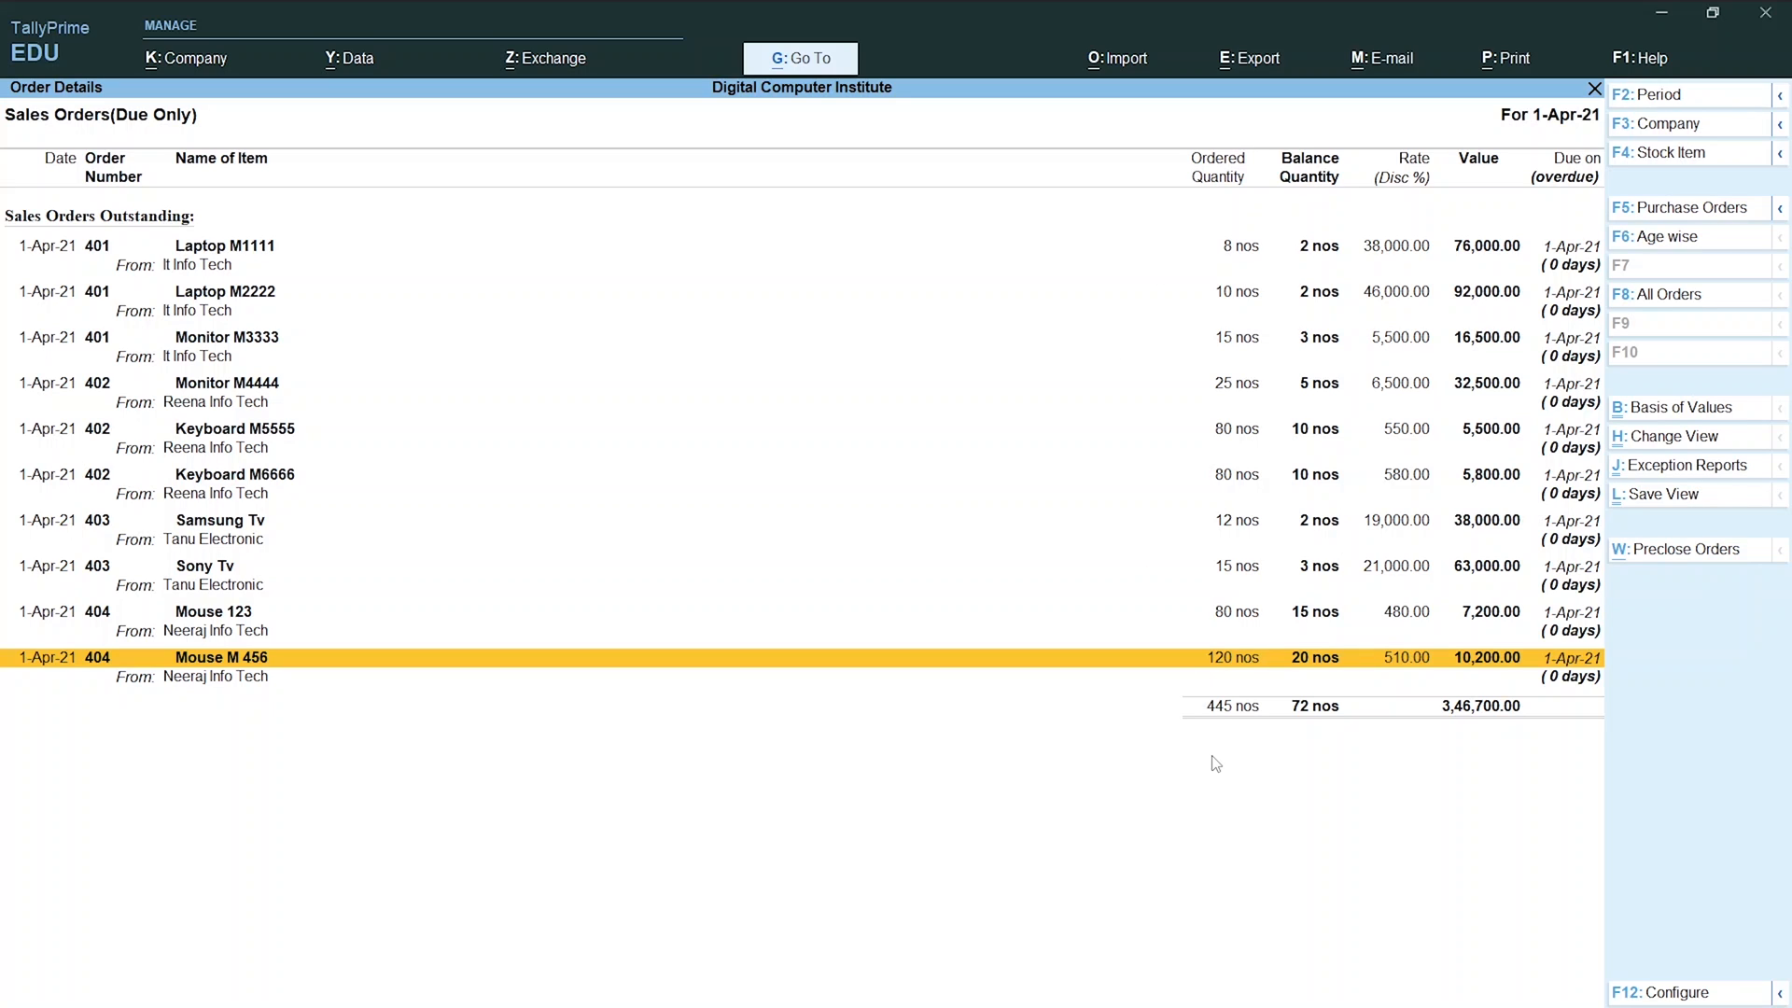
Leave Sales Order Outstandings and open the Sale Bills Pending report.
key(Escape)
key(Escape)
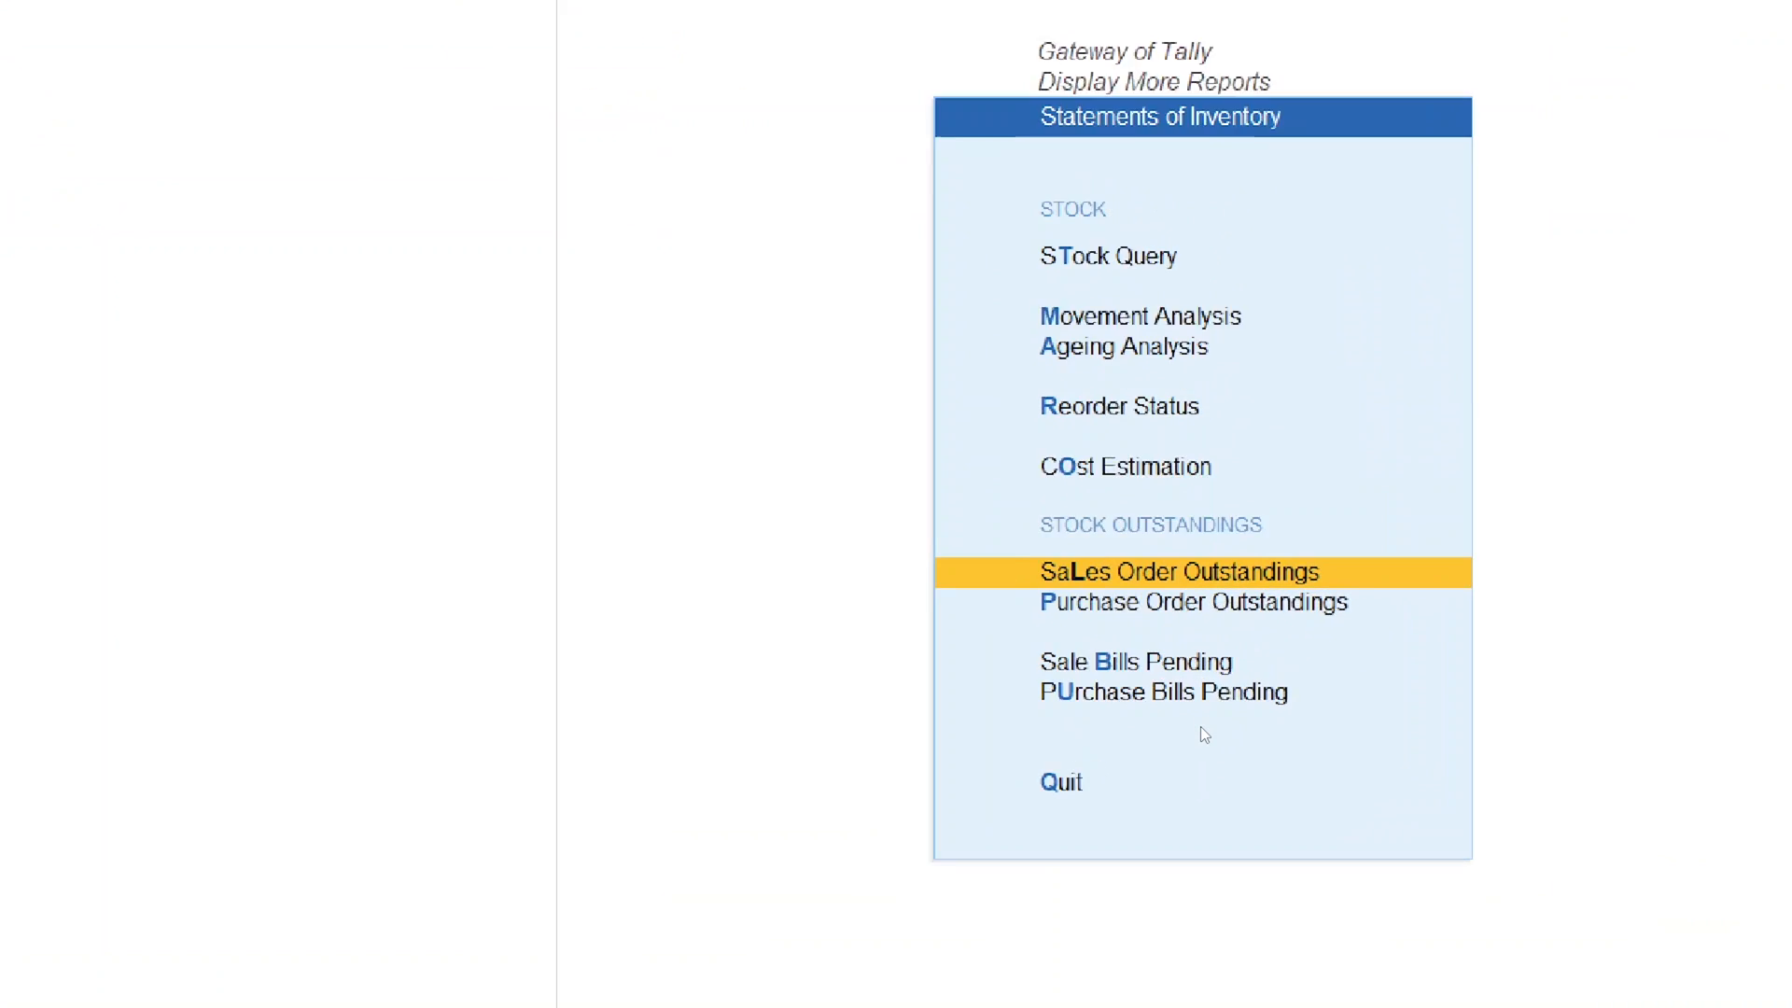
key(Down)
key(Down)
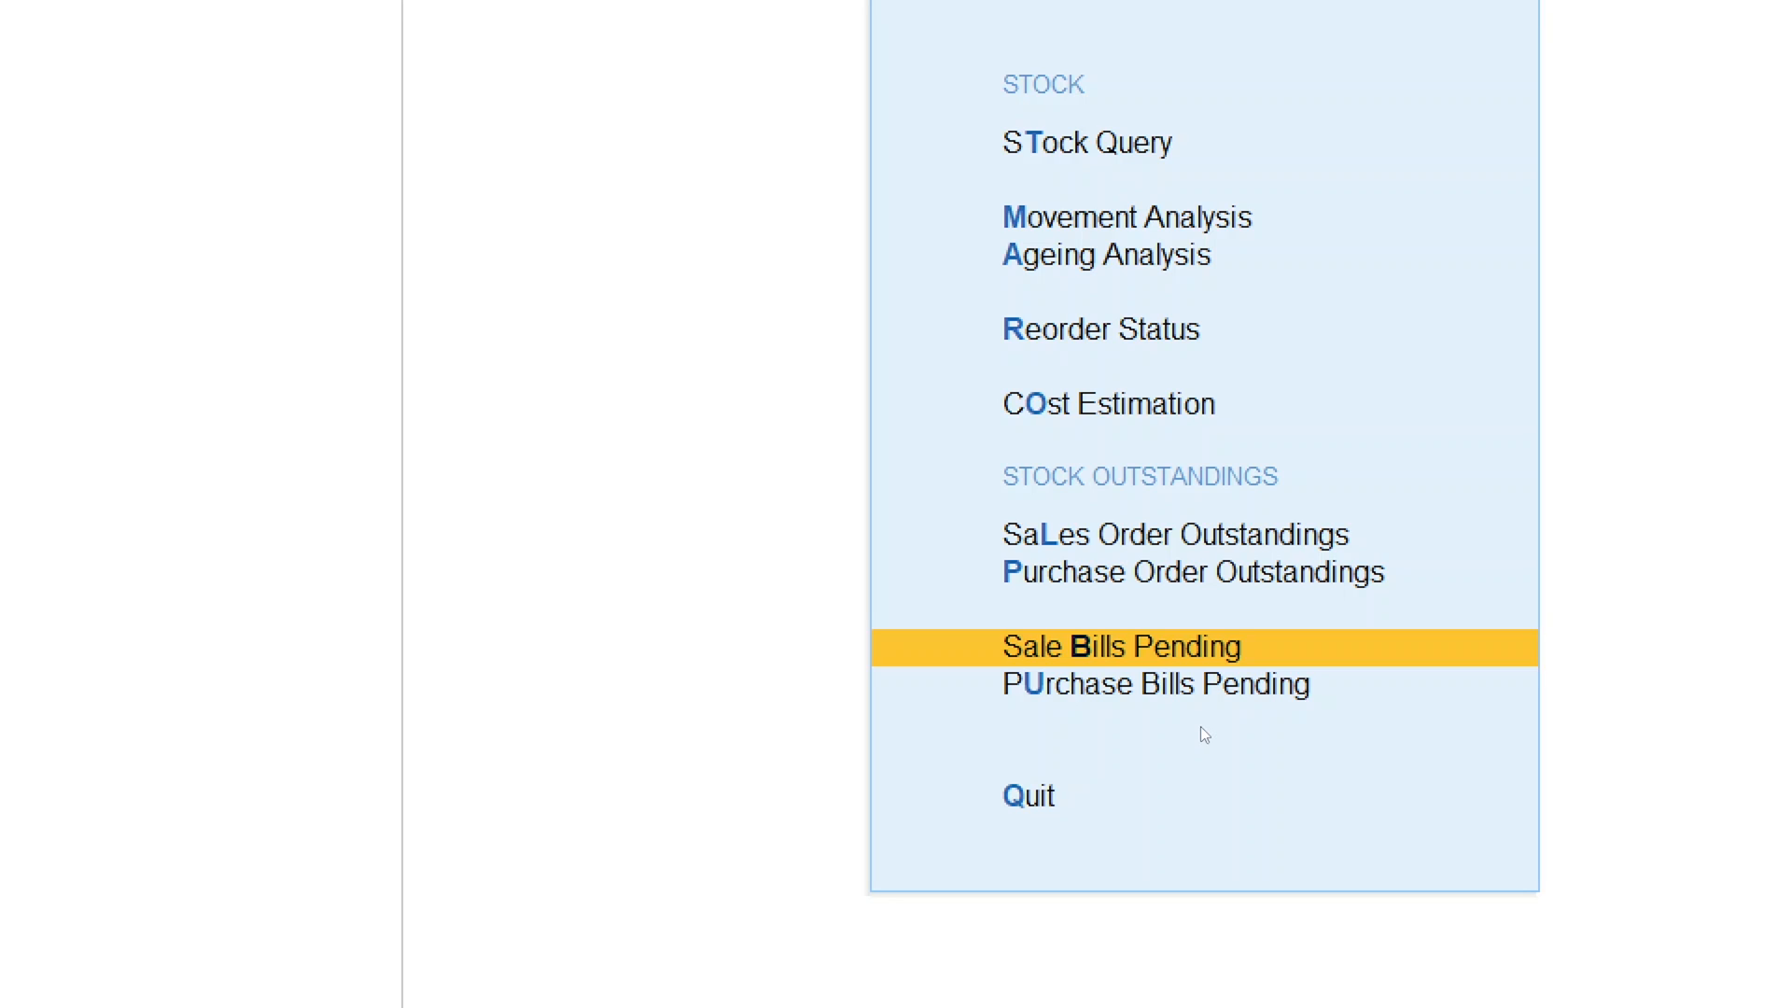
key(Return)
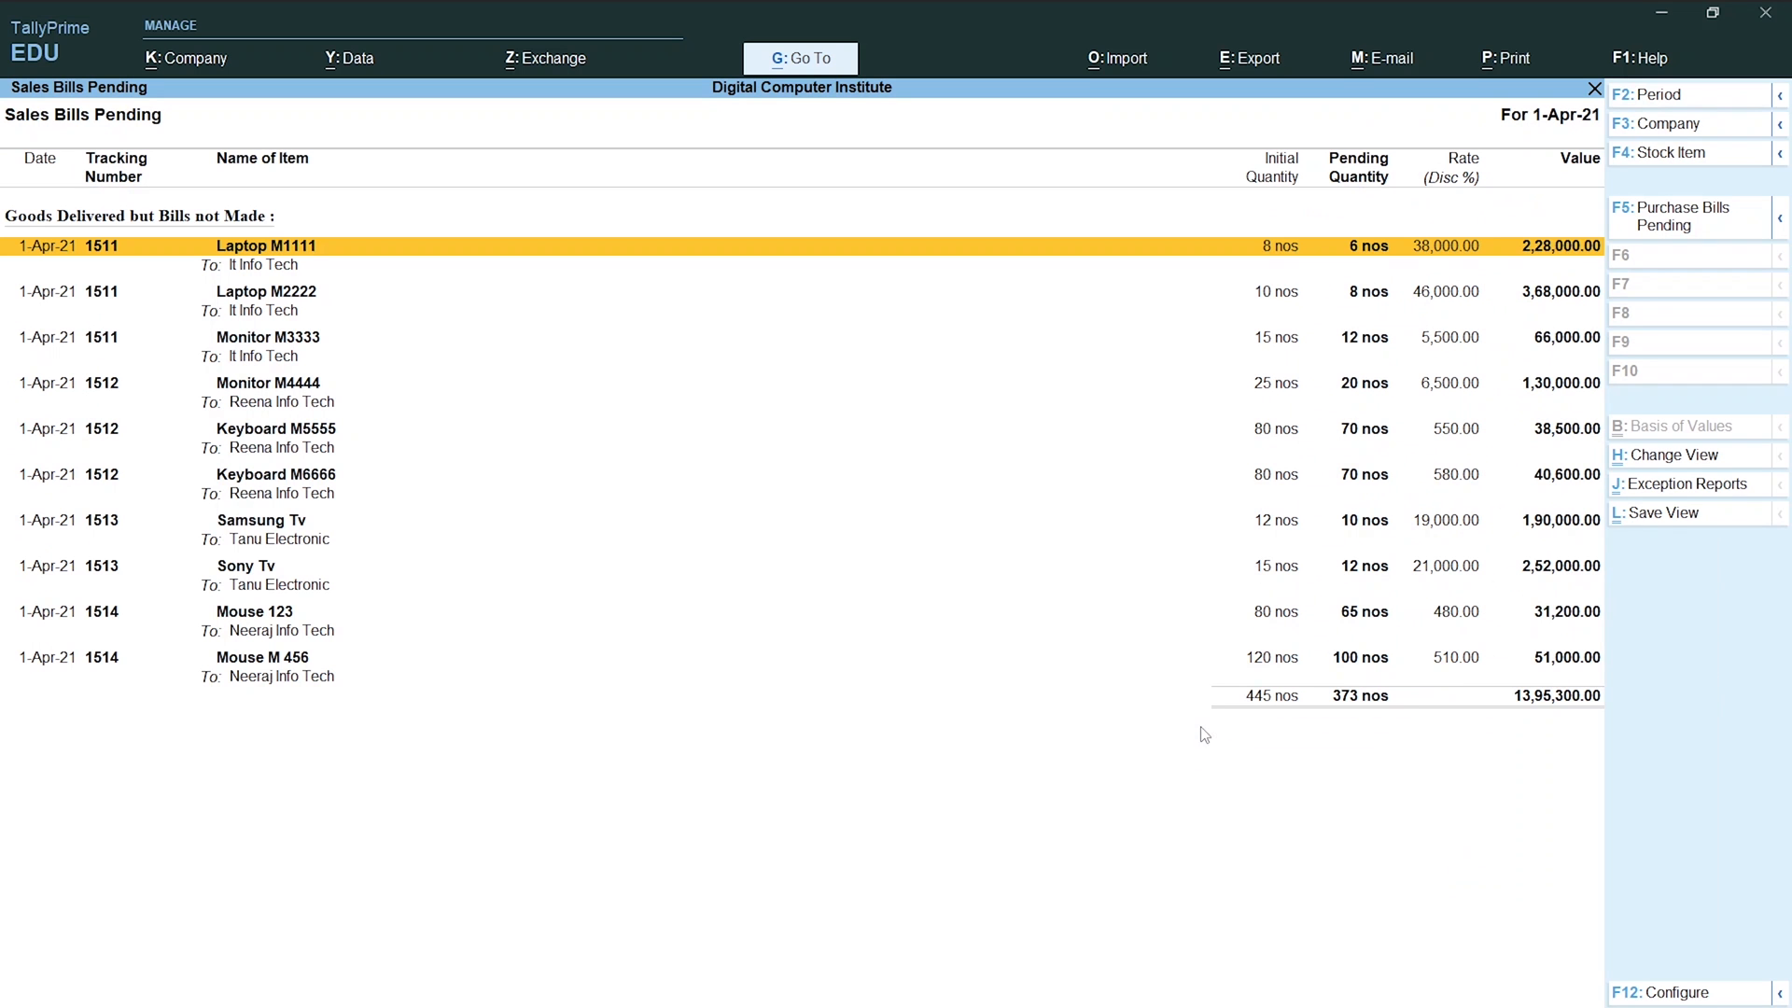